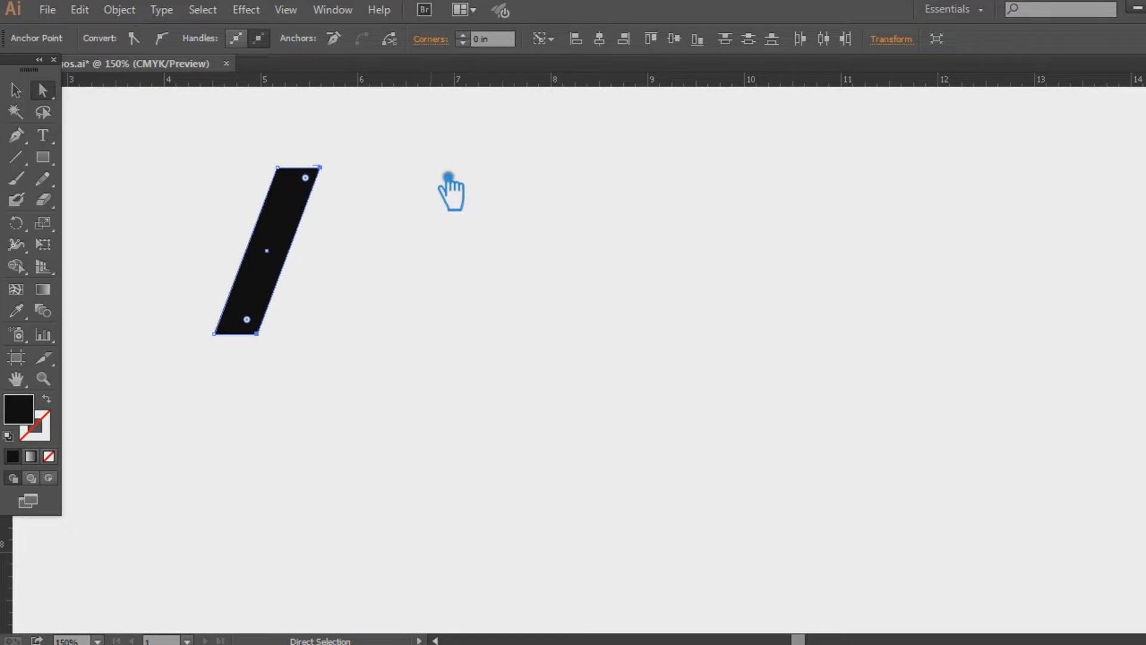
# Step: Create a vertically reflected copy of the black slanted bar with the Reflect transform
pyautogui.click(15, 89)
pyautogui.click(584, 294)
pyautogui.rightClick(295, 249)
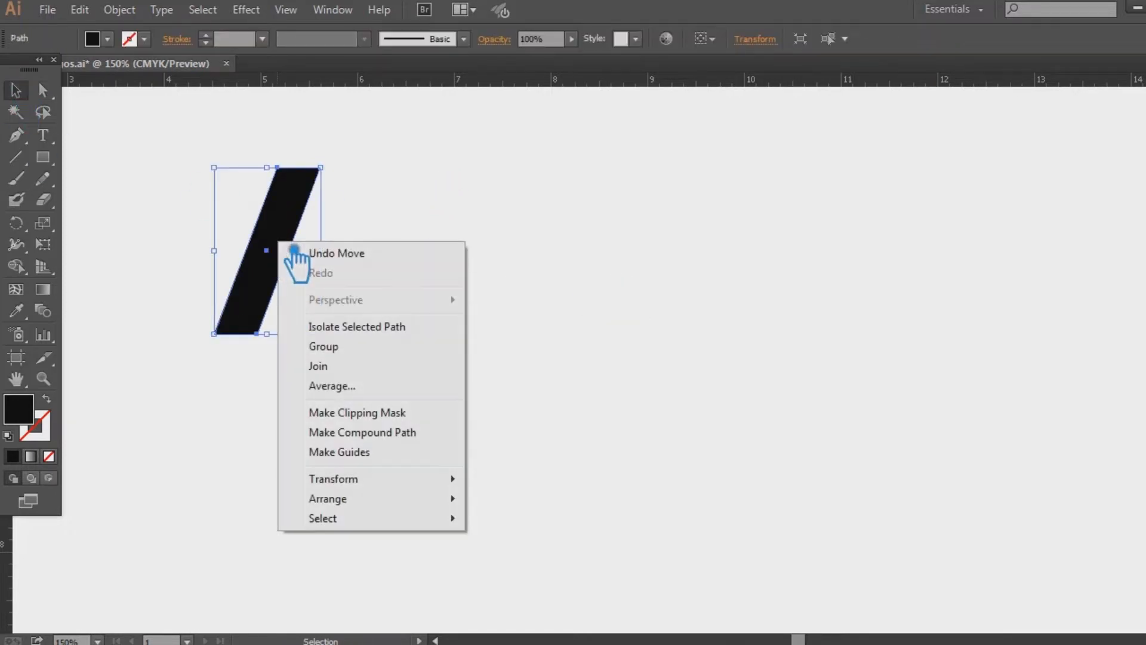
pyautogui.moveTo(376, 479)
pyautogui.click(549, 547)
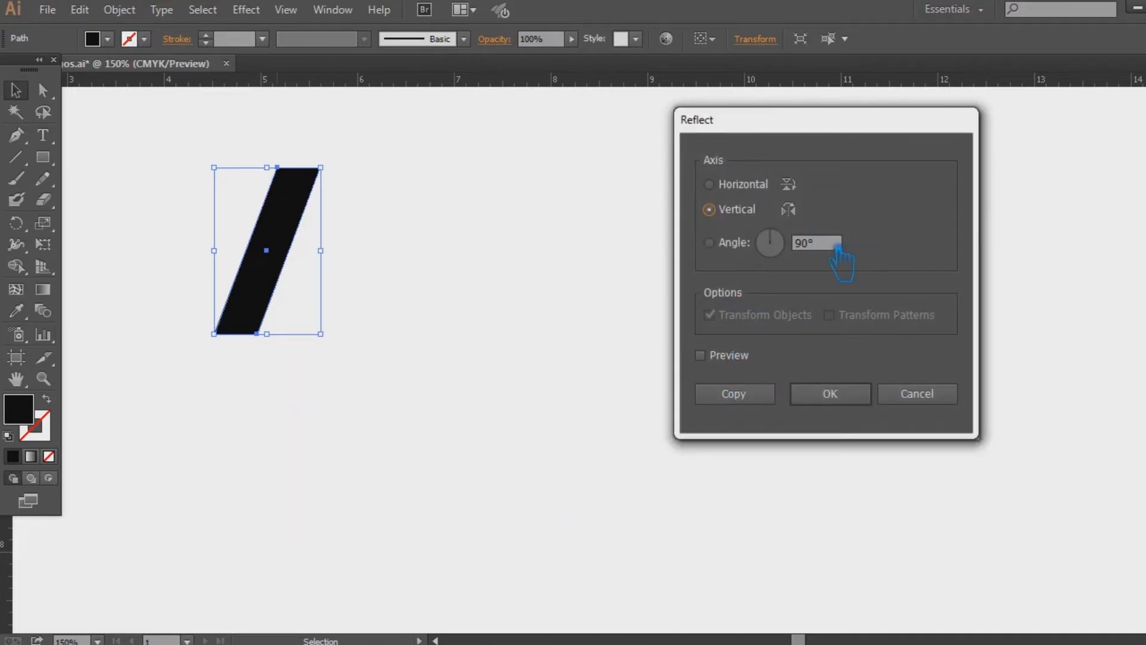
pyautogui.click(714, 357)
pyautogui.click(756, 397)
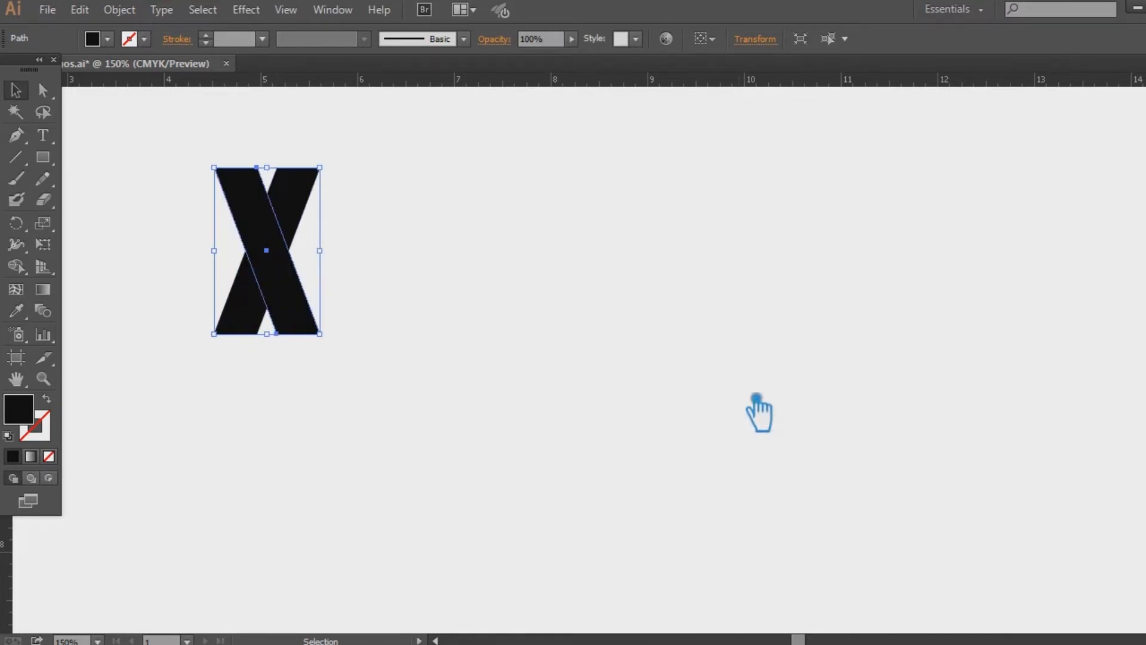
# Step: Move the reflected bar to the right until its top edge meets the original's, forming a crossbar-less letter A
pyautogui.click(417, 238)
pyautogui.moveTo(259, 222); pyautogui.dragTo(320, 226)
pyautogui.click(459, 227)
pyautogui.moveTo(460, 227); pyautogui.dragTo(740, 365)
pyautogui.hotkey('ctrl', '=')
pyautogui.hotkey('ctrl', '=')
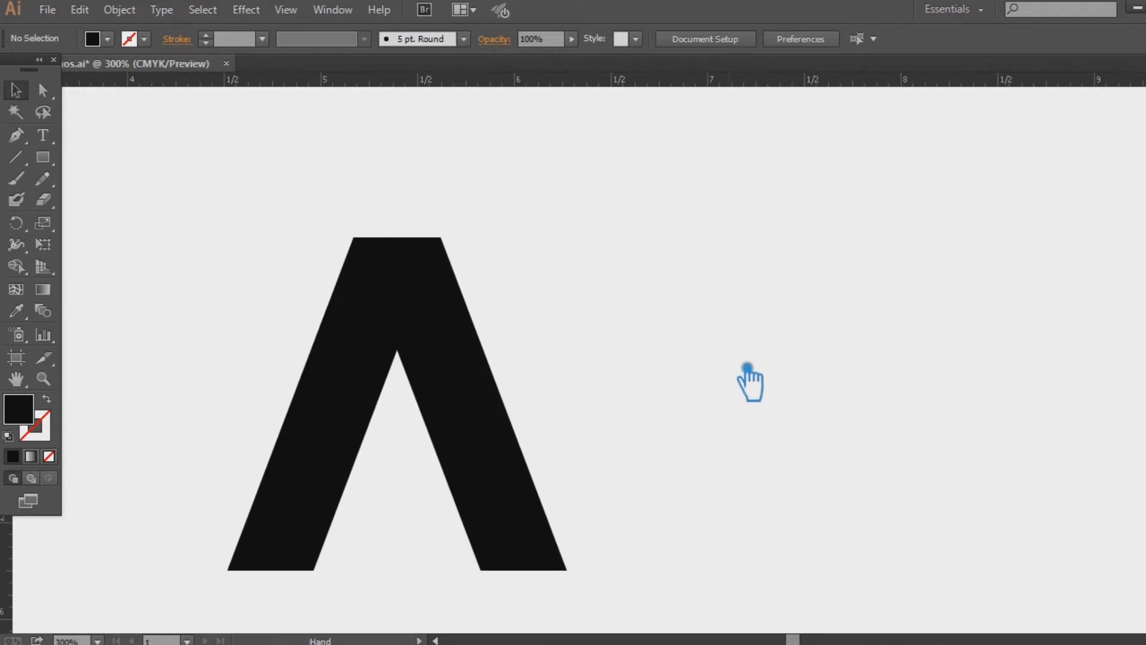
# Step: Fill the right bar of the letter A with the greyish purple #5f5563
pyautogui.click(431, 322)
pyautogui.click(743, 306)
pyautogui.click(427, 328)
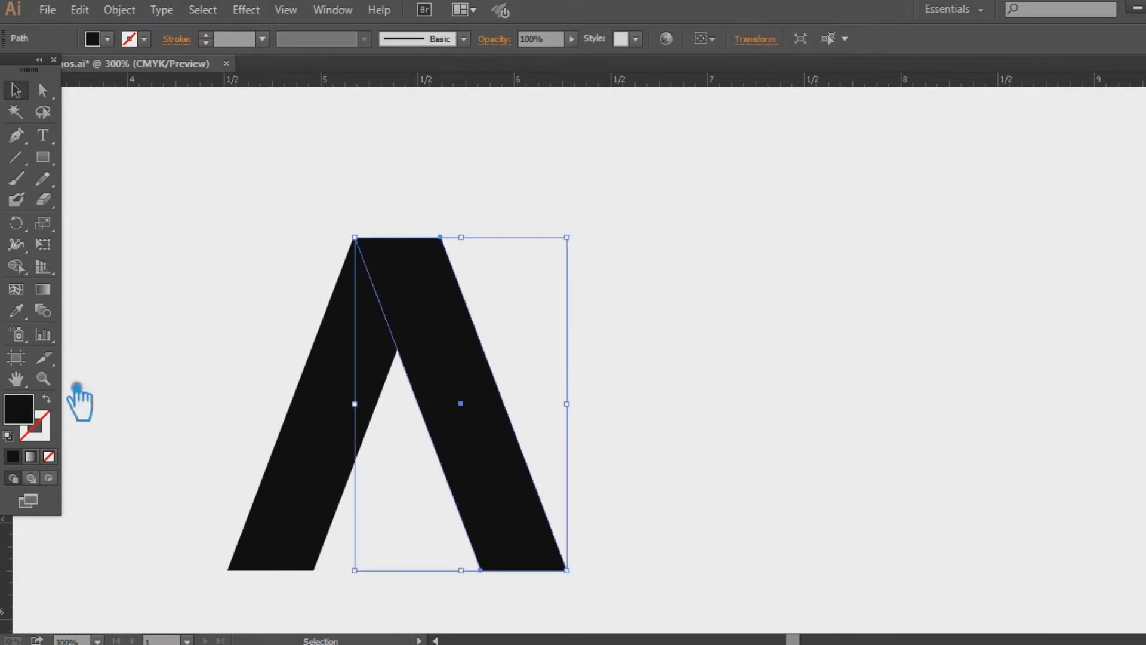
pyautogui.doubleClick(45, 409)
pyautogui.click(680, 271)
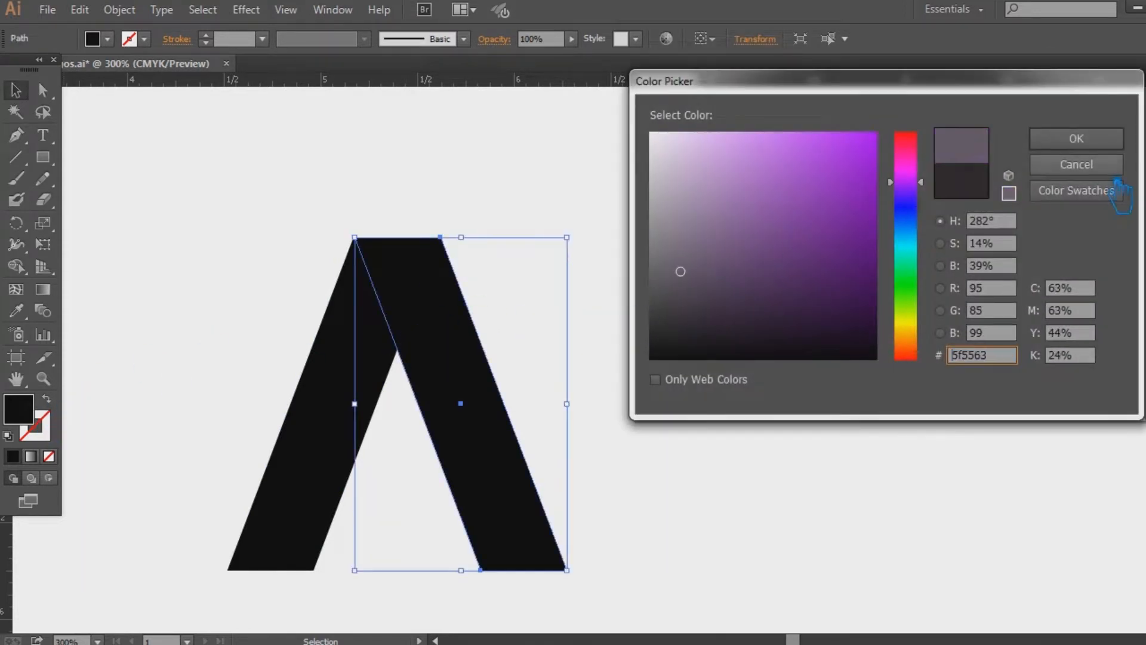
pyautogui.click(1112, 146)
pyautogui.click(689, 258)
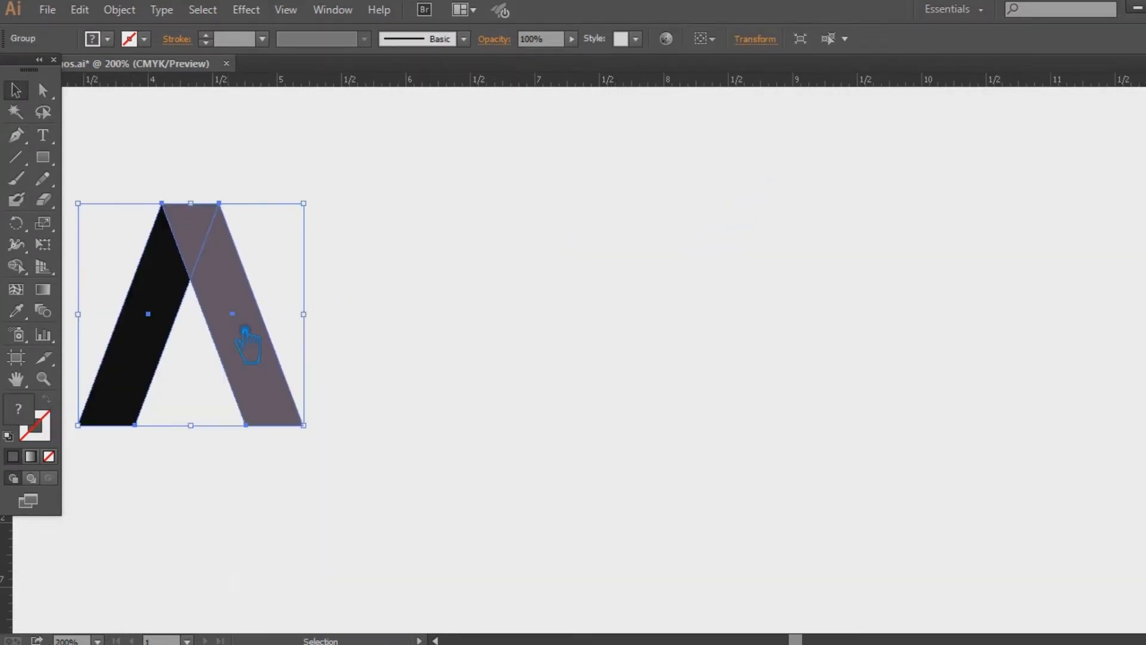
# Step: Duplicate the grouped letter A, place the copy to the right of the original and ungroup it
pyautogui.hotkey('ctrl', 'c')
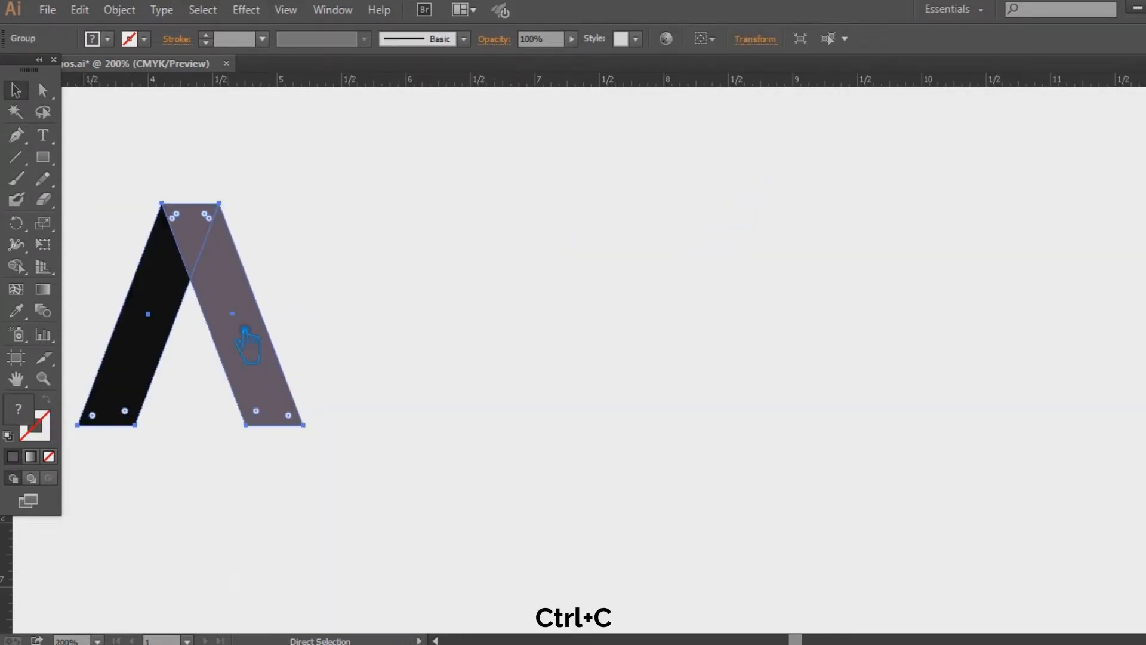
pyautogui.hotkey('ctrl', 'f')
pyautogui.moveTo(243, 328); pyautogui.dragTo(495, 341)
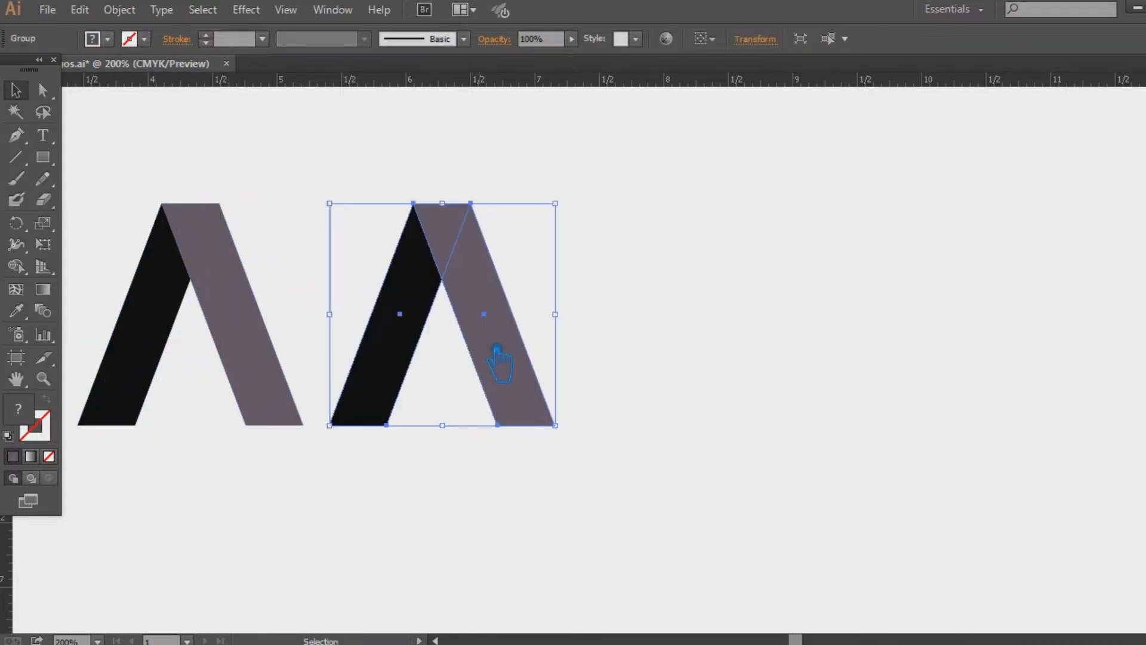
pyautogui.rightClick(497, 353)
pyautogui.click(512, 446)
pyautogui.click(661, 371)
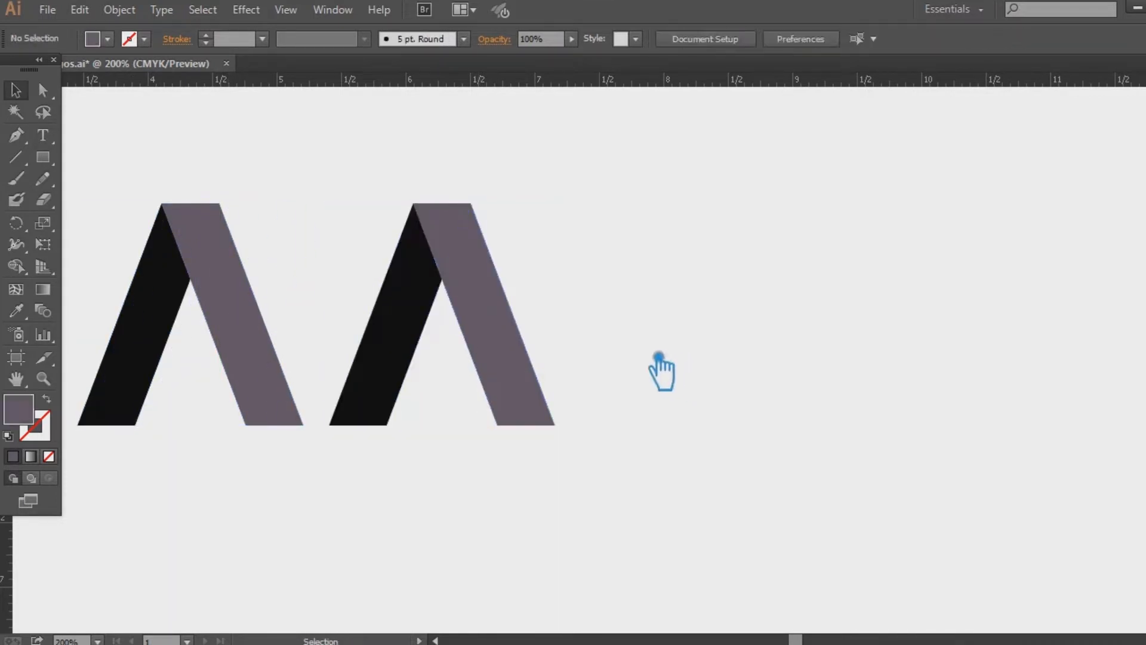
# Step: Offset the path of the duplicate's purple bar by 0.08 in with Miter joins and a miter limit of 4
pyautogui.click(495, 346)
pyautogui.click(119, 10)
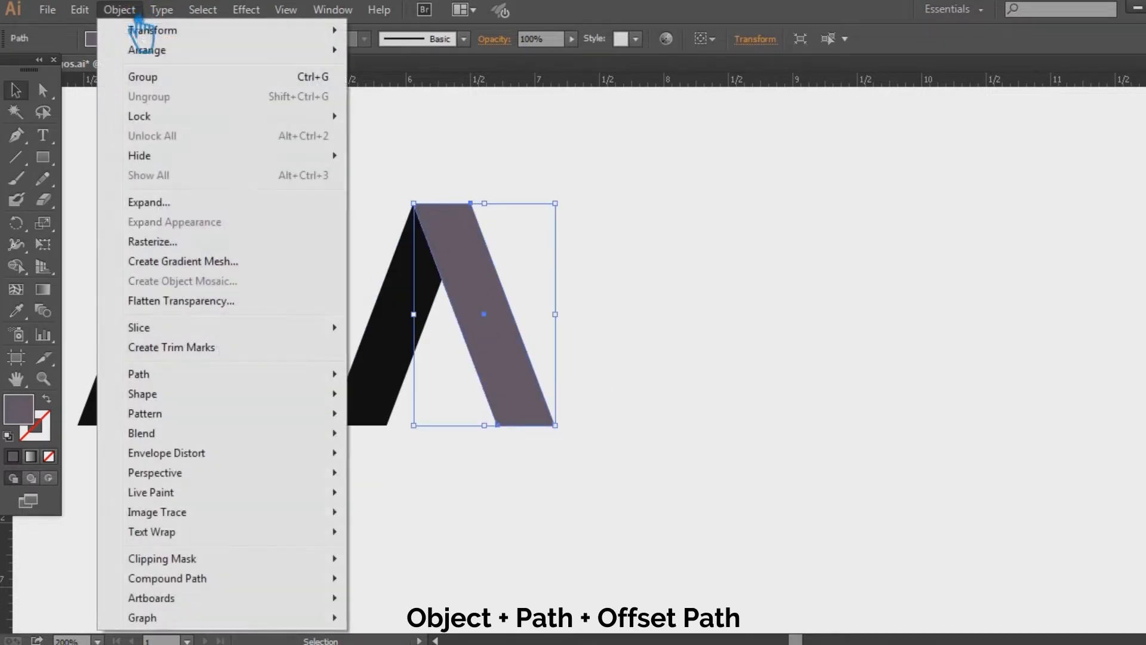
pyautogui.moveTo(175, 376)
pyautogui.click(447, 442)
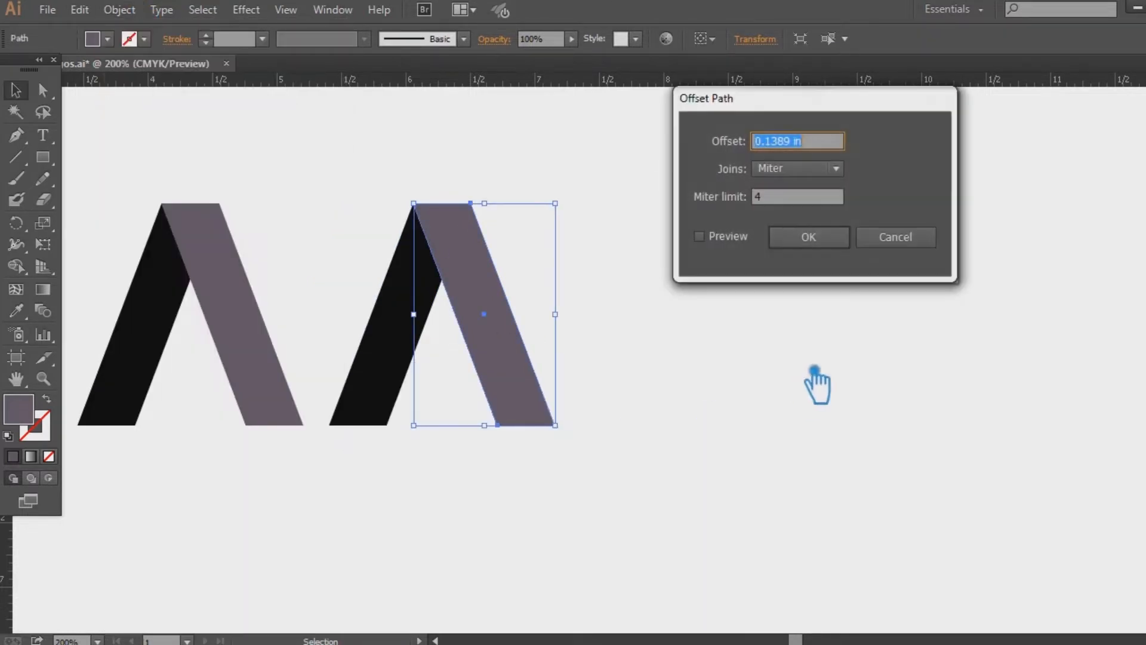
pyautogui.click(714, 242)
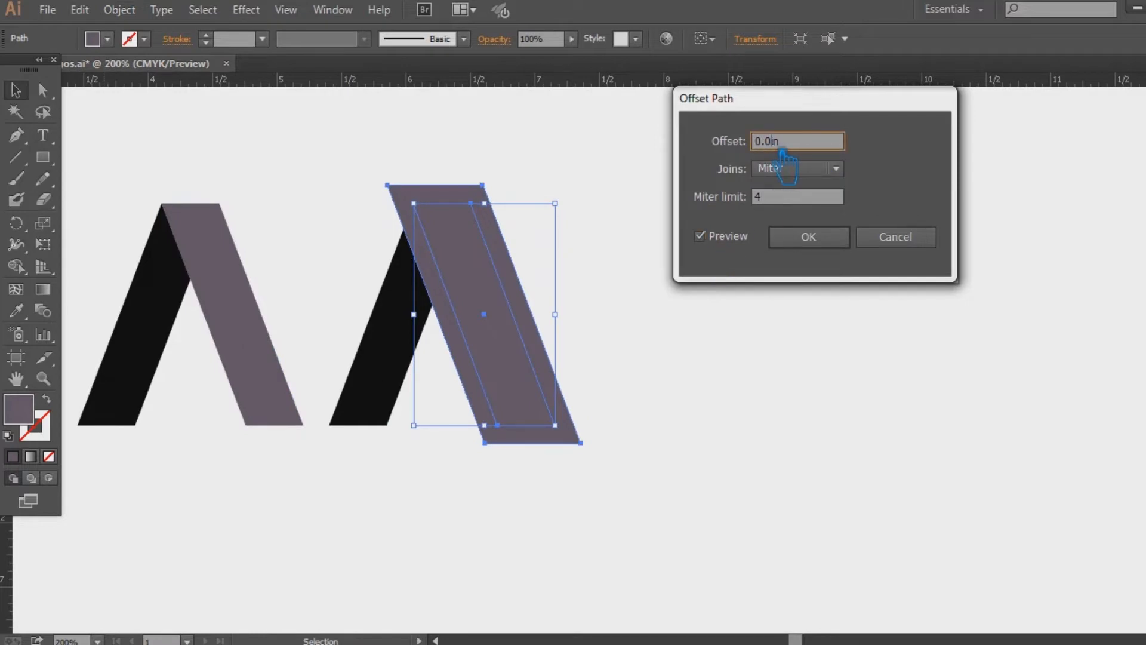
pyautogui.write('5')
pyautogui.click(787, 198)
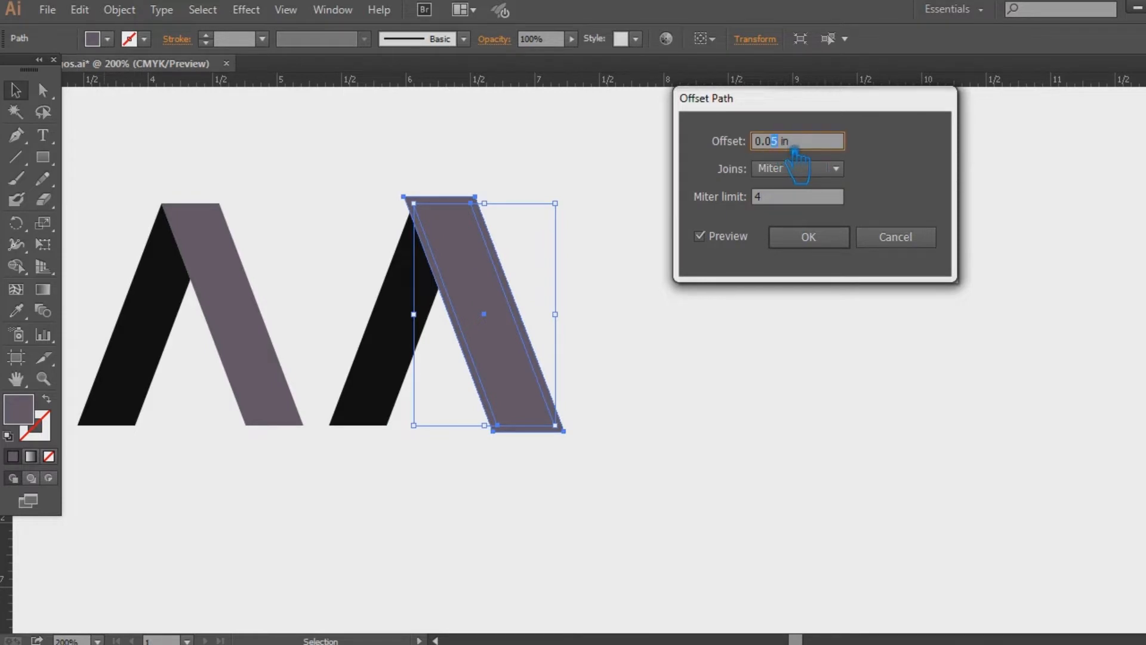
pyautogui.click(806, 197)
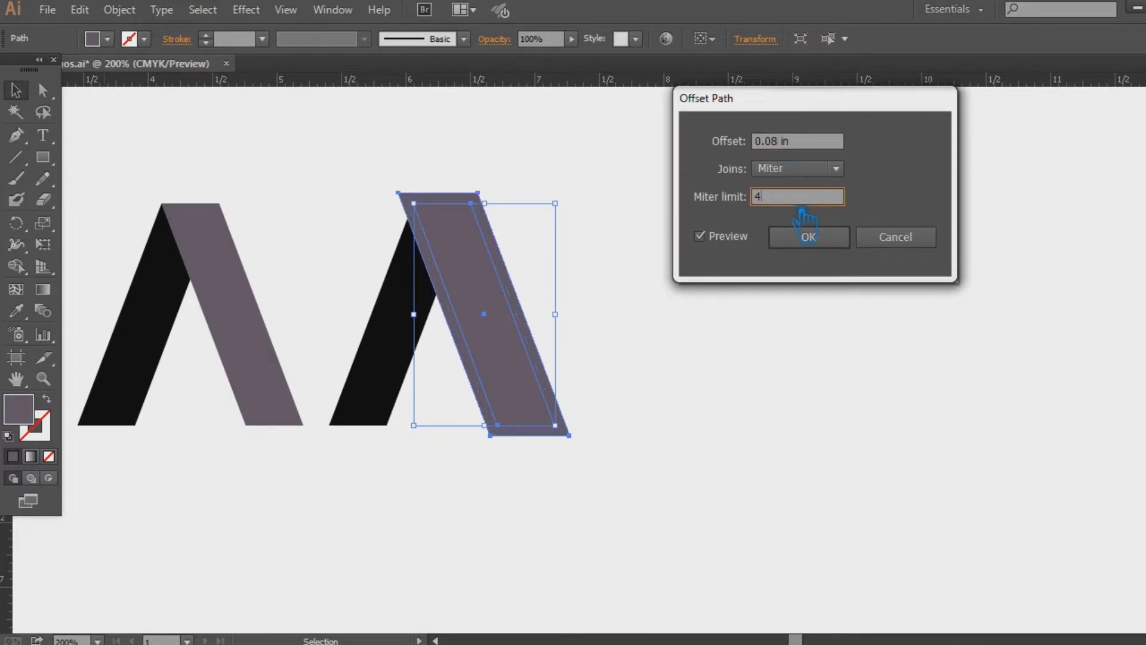
pyautogui.click(808, 237)
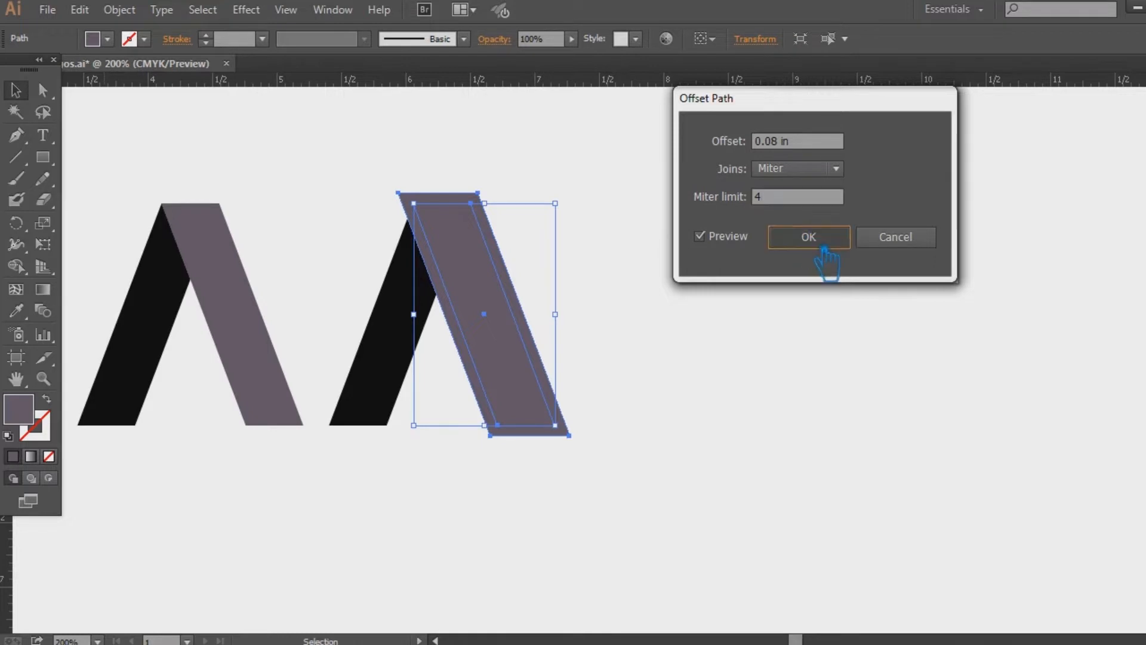
# Step: Divide the duplicate letter's overlapping shapes with Pathfinder, ungroup the pieces and delete the excess offset outline outside the letter
pyautogui.moveTo(610, 283); pyautogui.dragTo(371, 185)
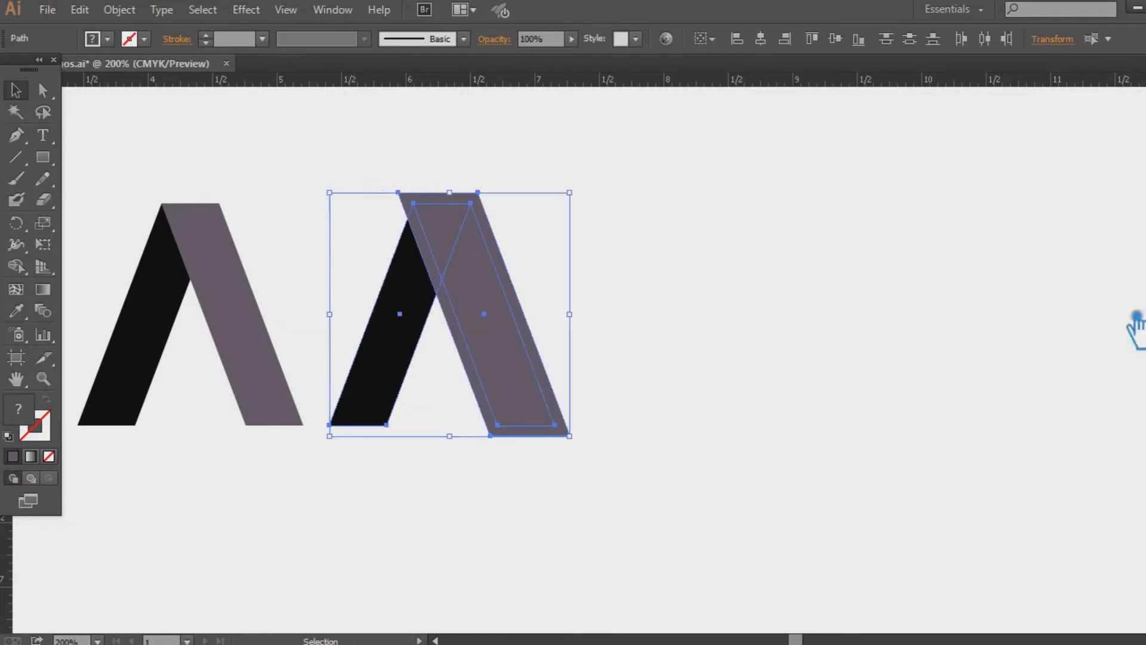
pyautogui.hotkey('ctrl', 'shift', 'F9')
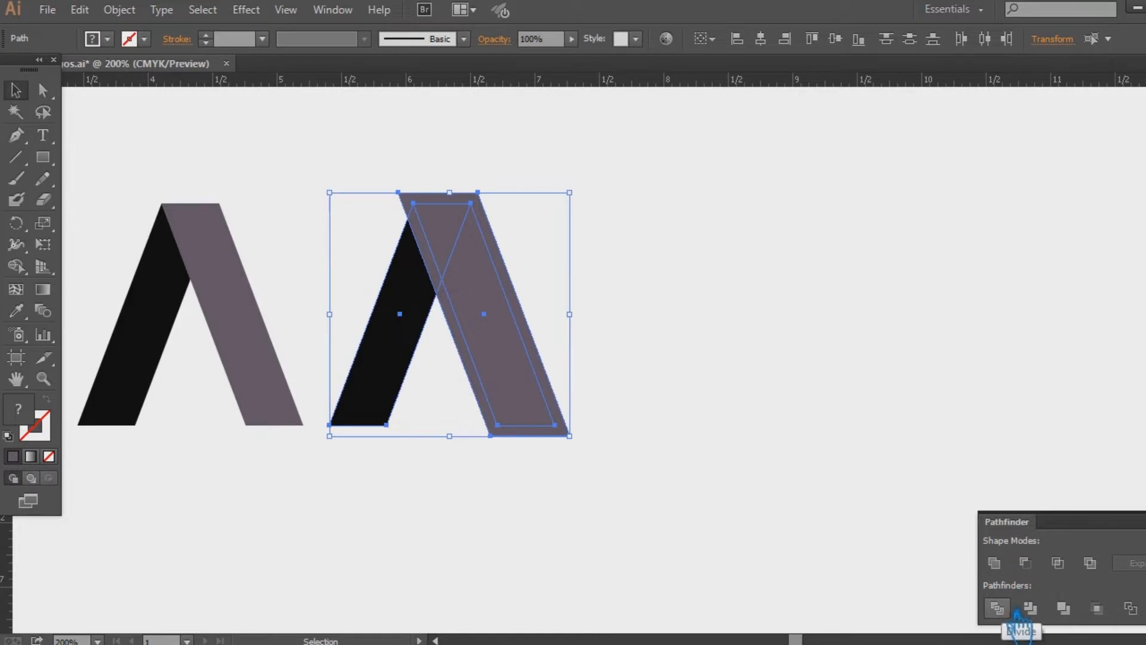
pyautogui.click(1008, 610)
pyautogui.click(543, 256)
pyautogui.click(503, 216)
pyautogui.rightClick(504, 217)
pyautogui.click(530, 321)
pyautogui.click(657, 252)
pyautogui.click(504, 219)
pyautogui.click(501, 233)
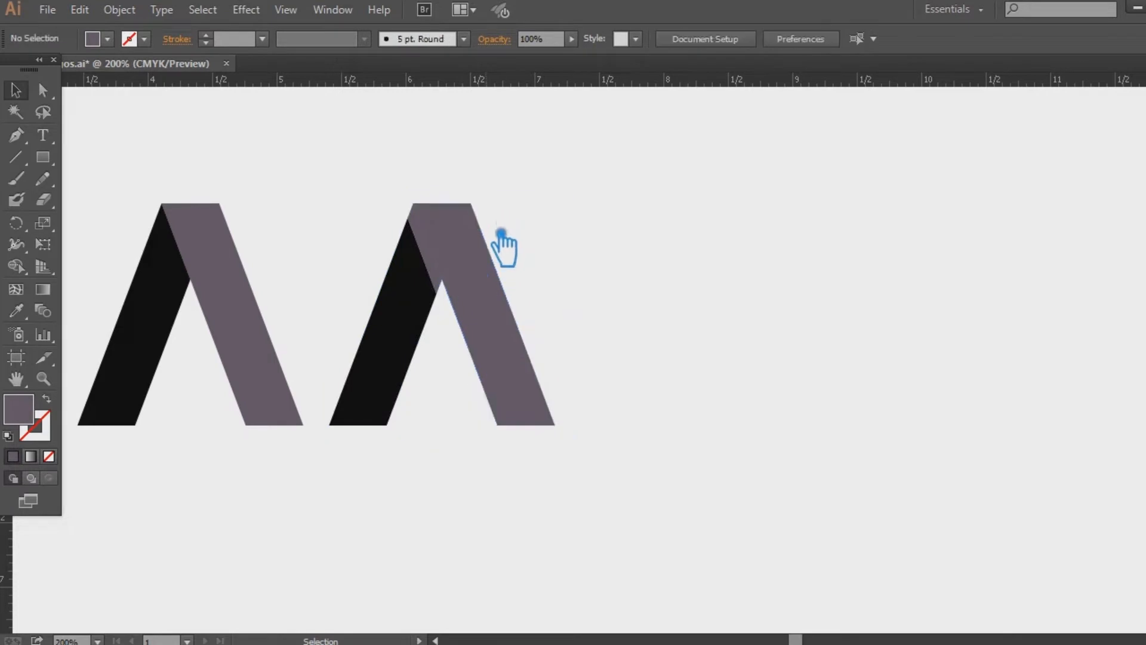
# Step: Unite the duplicate's top triangle with its right purple bar using Pathfinder, leaving out the narrow sliver
pyautogui.click(442, 289)
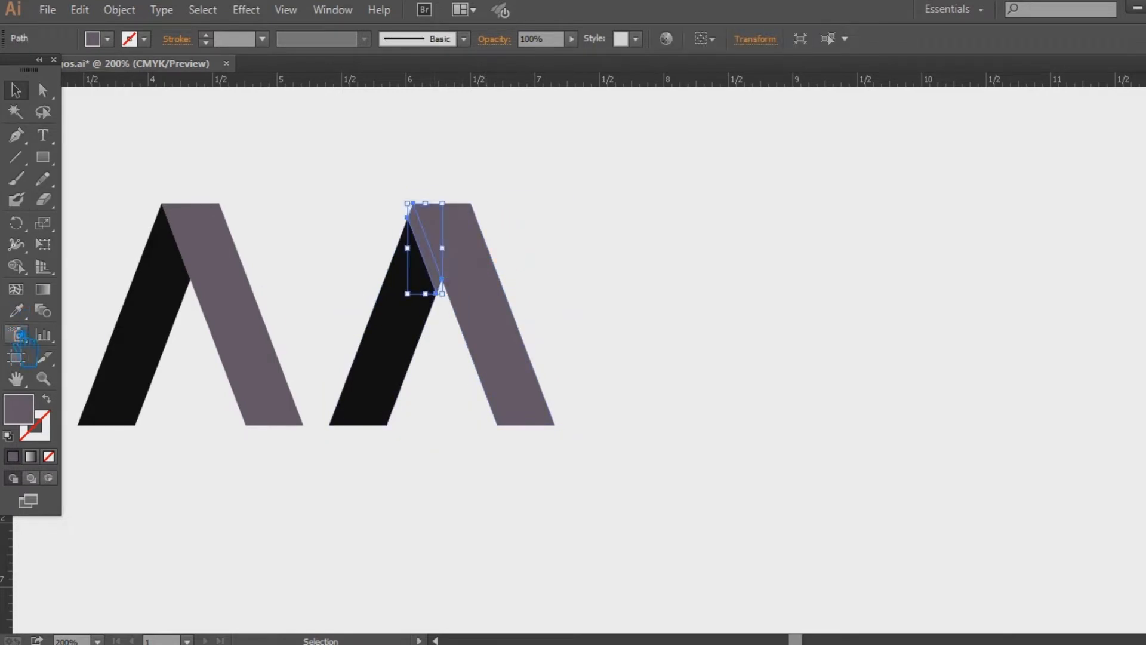
pyautogui.click(693, 262)
pyautogui.click(436, 233)
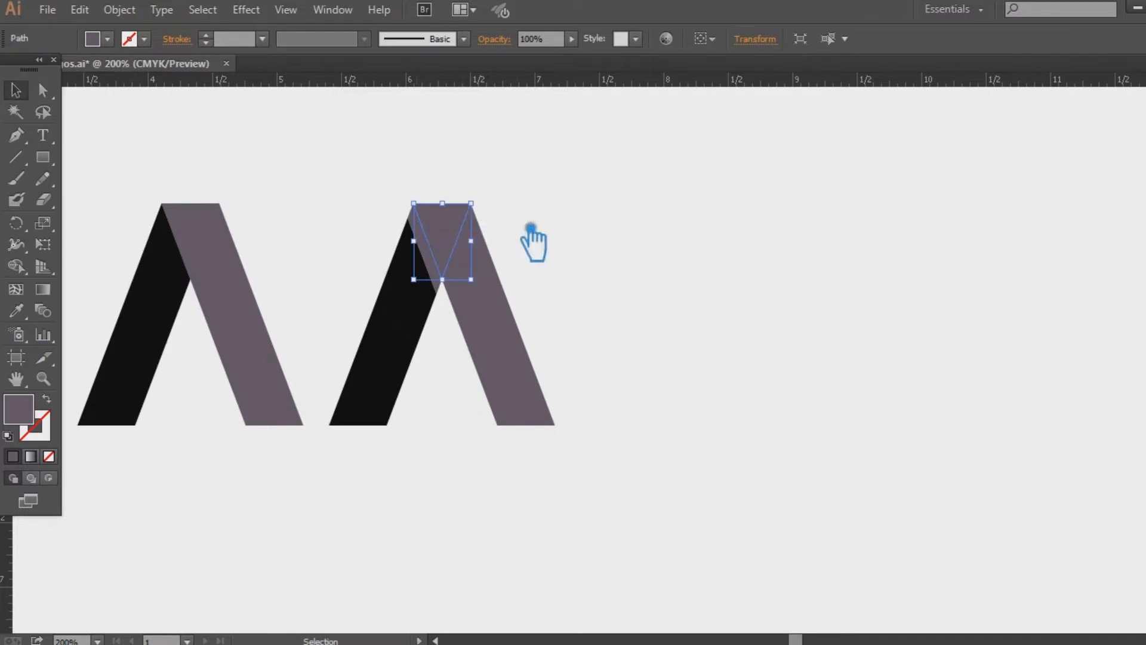
pyautogui.keyDown('shift'); pyautogui.click(501, 331); pyautogui.keyUp('shift')
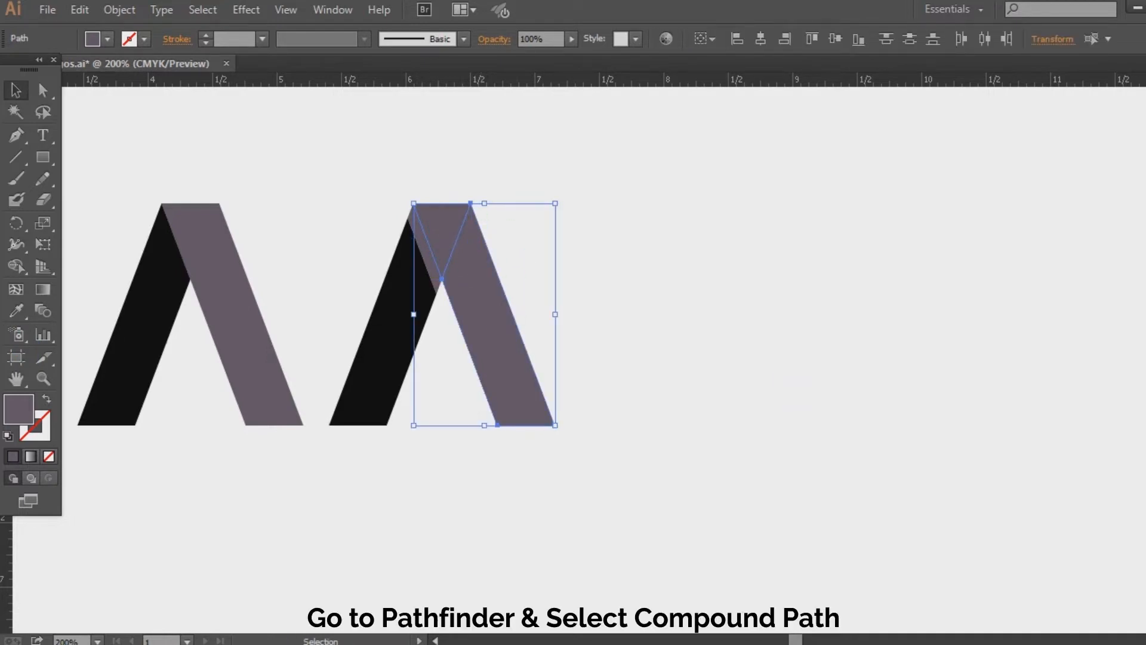
pyautogui.hotkey('ctrl', 'shift', 'F9')
pyautogui.click(998, 567)
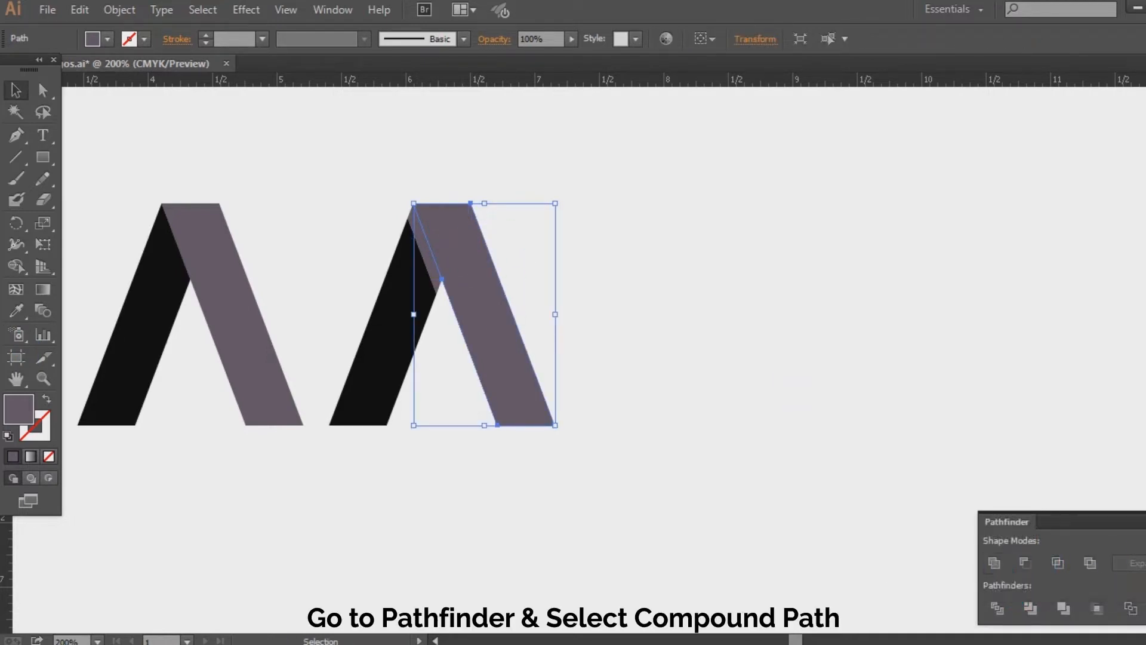
pyautogui.click(1142, 514)
pyautogui.click(588, 369)
pyautogui.click(502, 324)
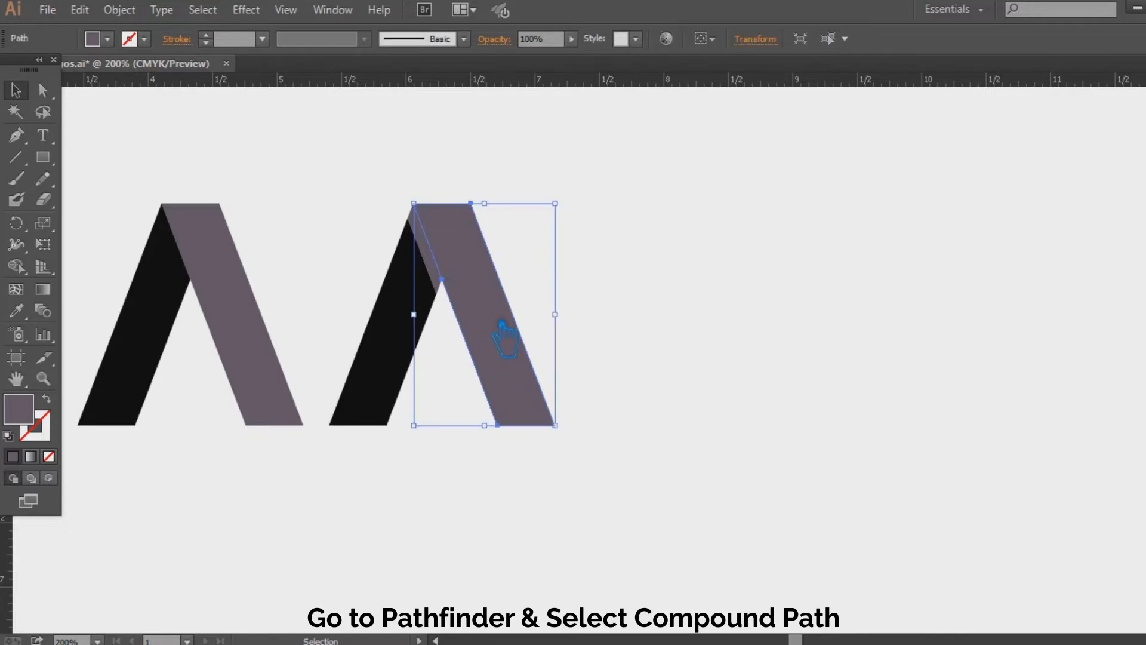
# Step: Delete the extra anchor point on the inner edge of the duplicate's united purple bar
pyautogui.moveTo(15, 135); pyautogui.dragTo(123, 180)
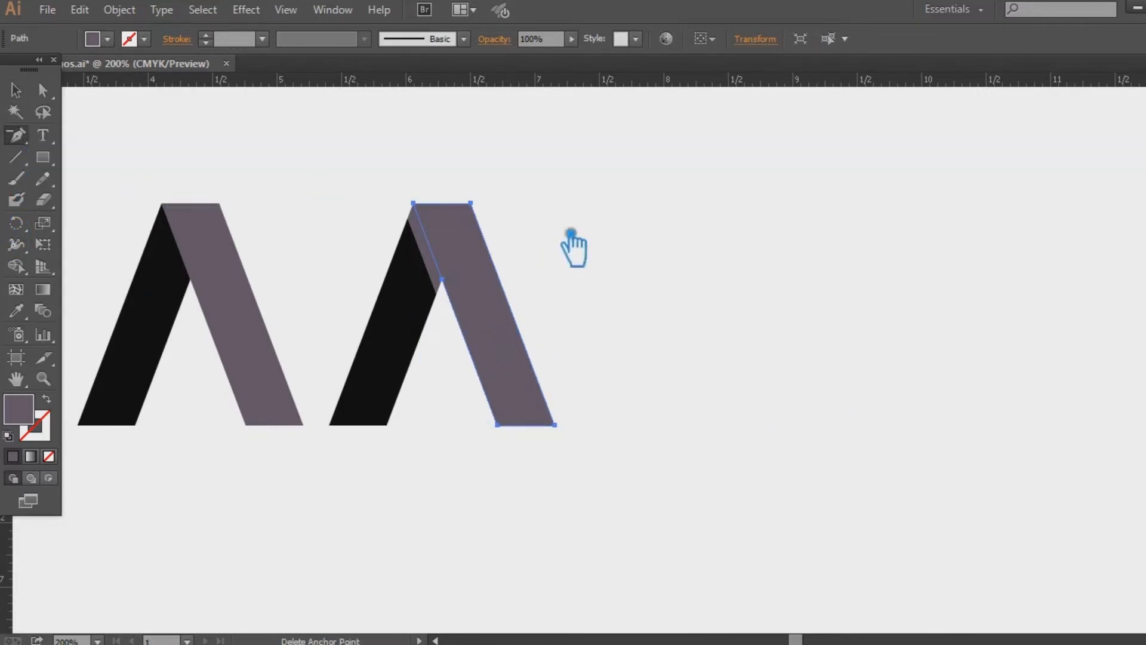
pyautogui.click(442, 279)
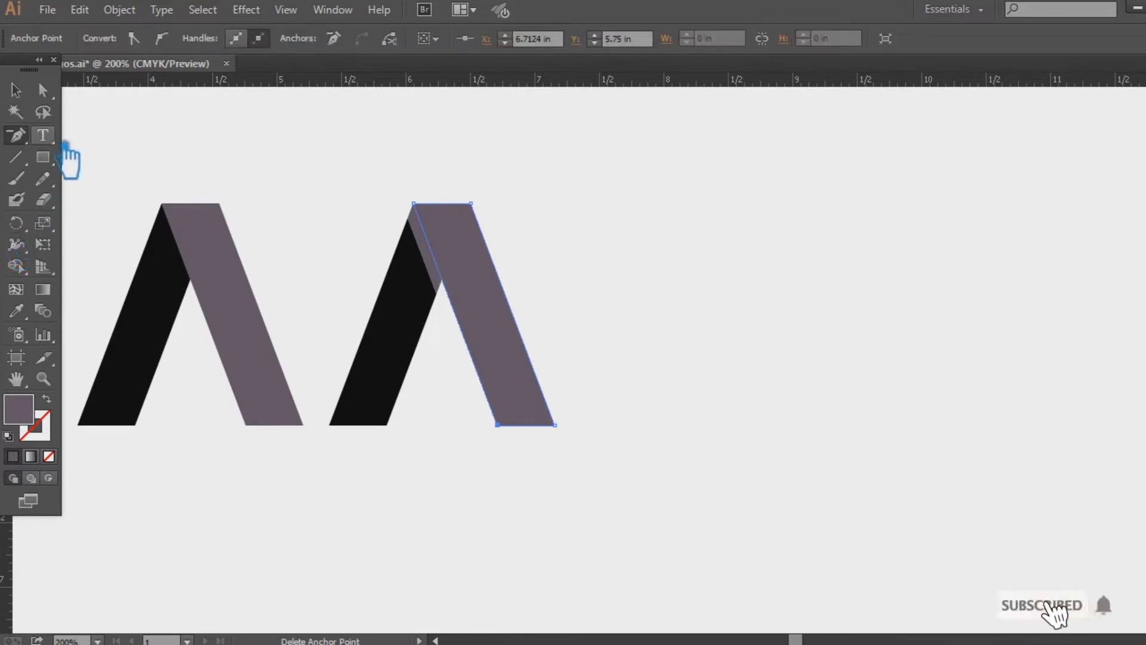
pyautogui.click(16, 90)
pyautogui.click(719, 240)
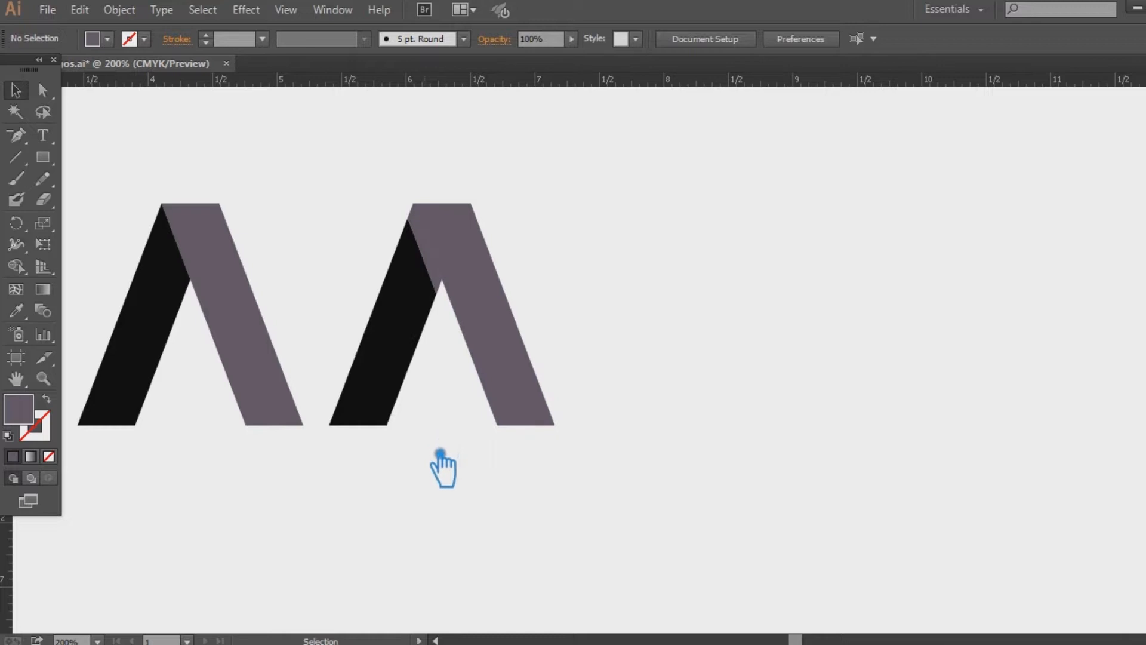
# Step: Ungroup the original letter A and fill its black left bar with the dark red #93100d
pyautogui.click(163, 327)
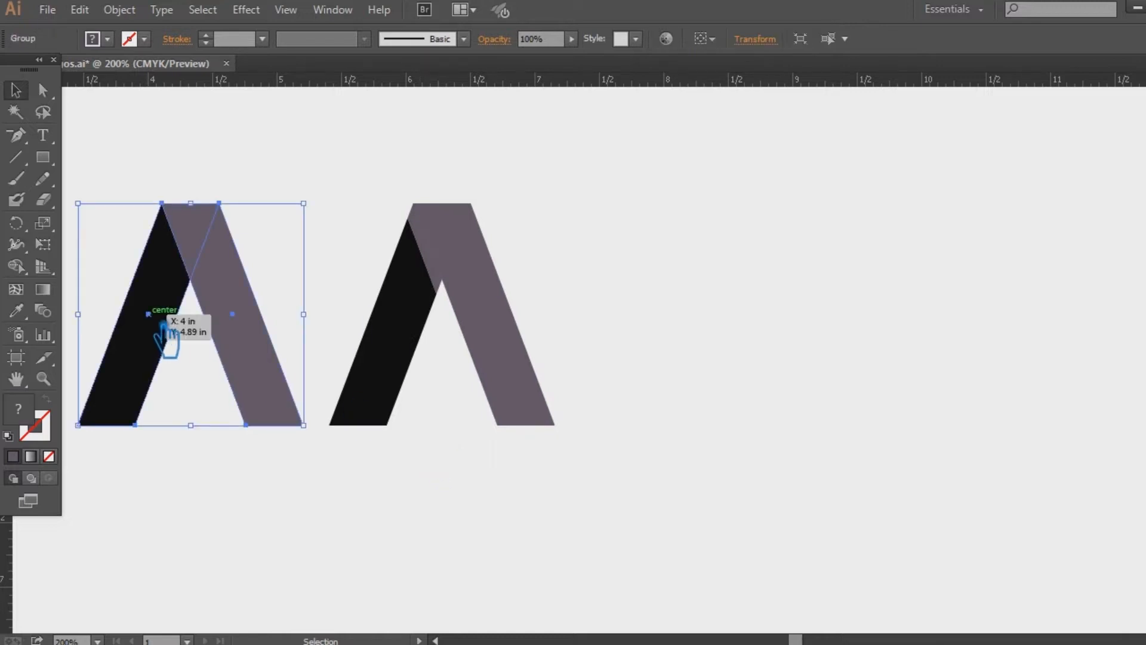
pyautogui.rightClick(163, 327)
pyautogui.click(212, 421)
pyautogui.click(177, 424)
pyautogui.click(158, 359)
pyautogui.doubleClick(33, 427)
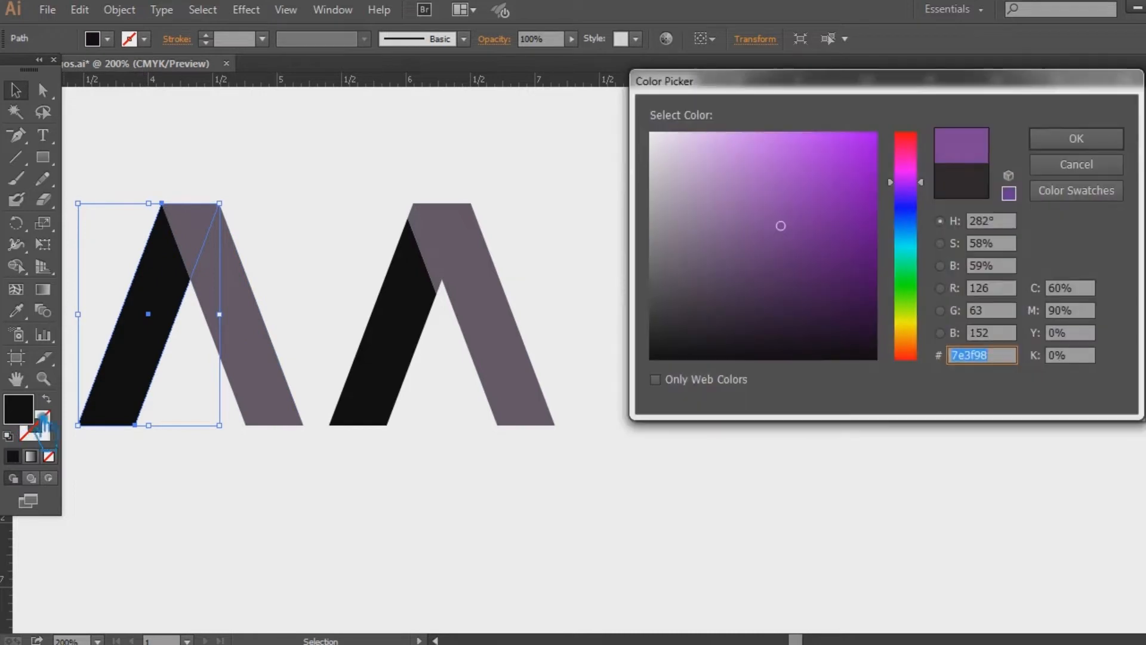
pyautogui.moveTo(927, 344); pyautogui.dragTo(929, 360)
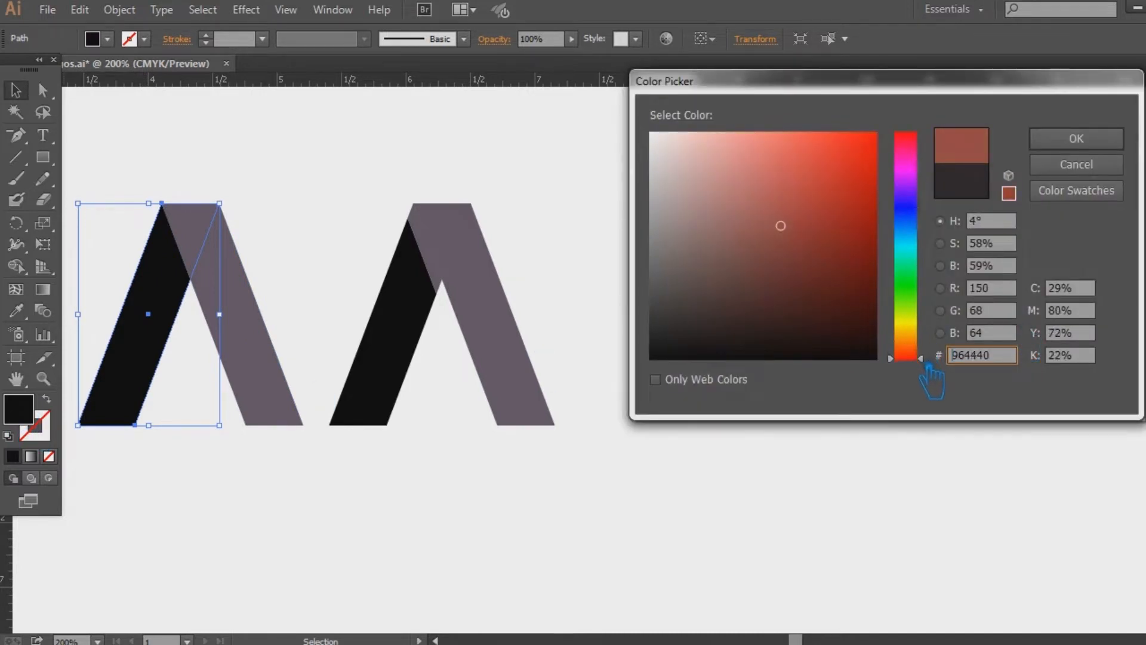
pyautogui.moveTo(886, 266)
pyautogui.mouseDown()
pyautogui.moveTo(884, 150)
pyautogui.moveTo(890, 275)
pyautogui.moveTo(873, 237)
pyautogui.mouseUp()
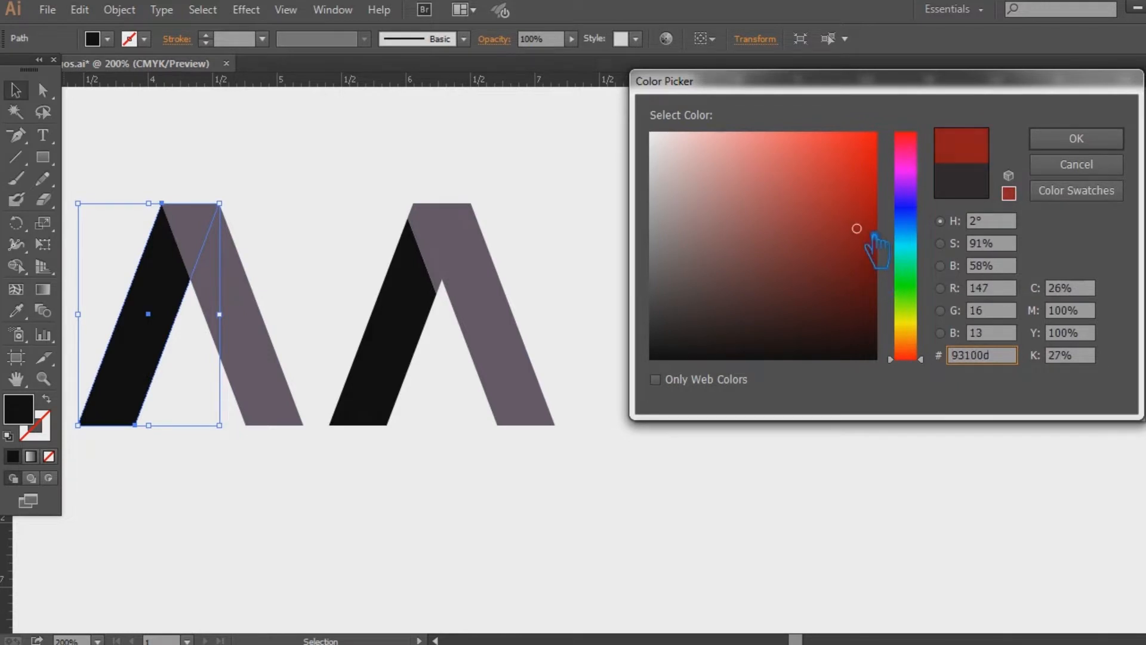
pyautogui.click(1124, 132)
pyautogui.click(597, 251)
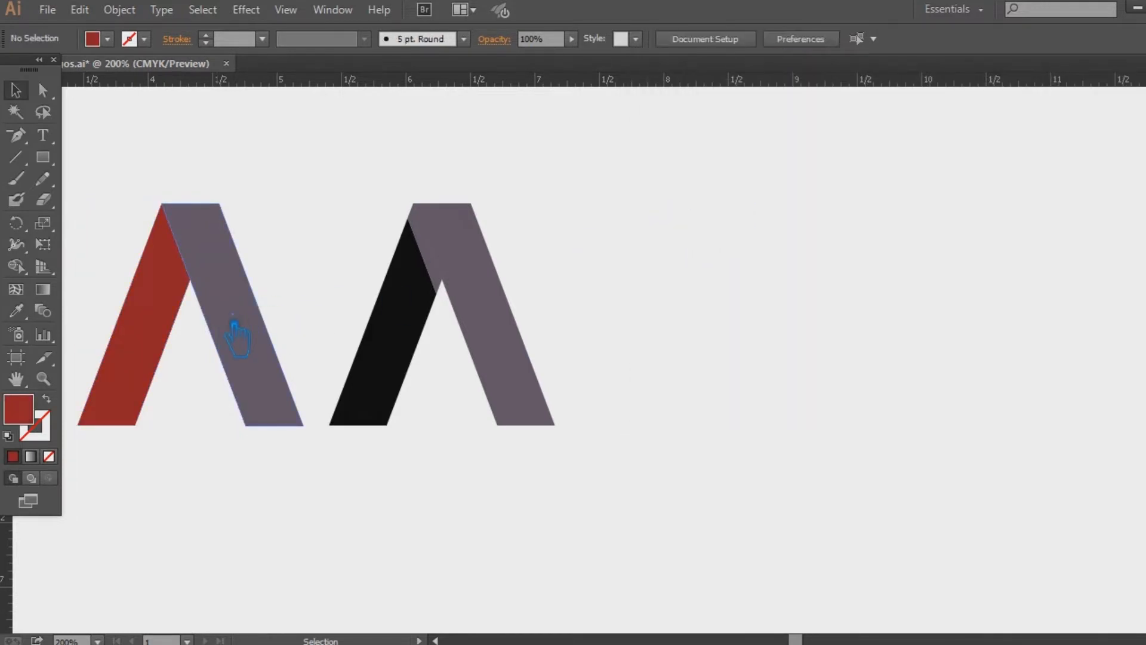
# Step: Copy the dark red fill to the original letter's right bar and brighten it to a lighter, vivid red
pyautogui.click(238, 328)
pyautogui.click(23, 315)
pyautogui.click(171, 320)
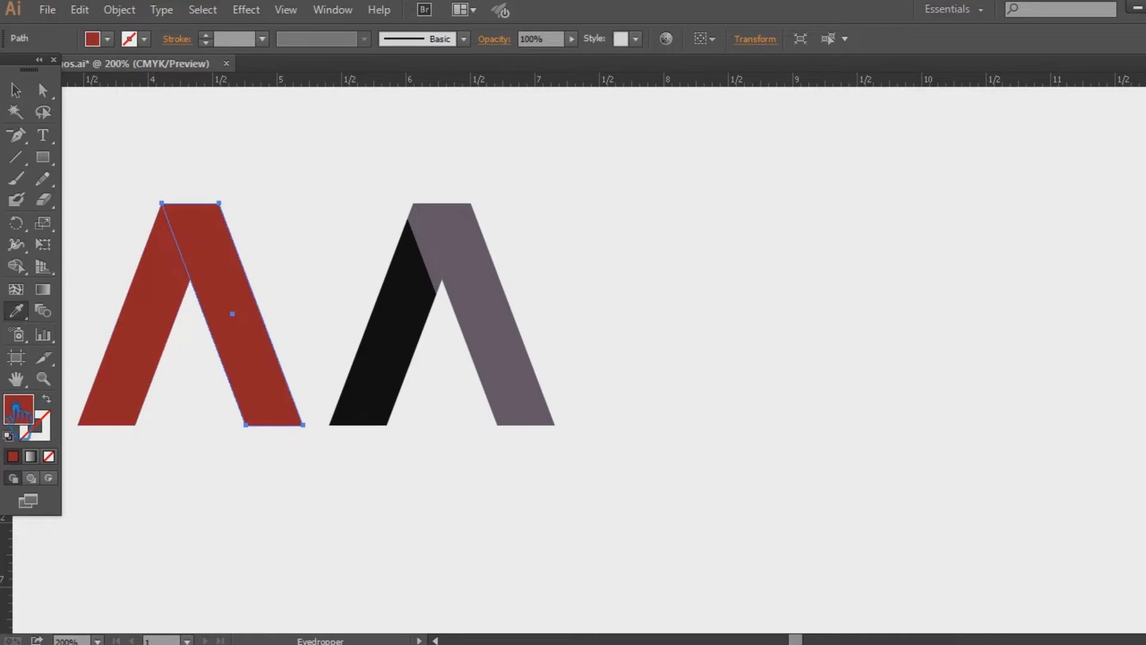
pyautogui.doubleClick(34, 416)
pyautogui.moveTo(832, 231); pyautogui.dragTo(872, 176)
pyautogui.click(1079, 140)
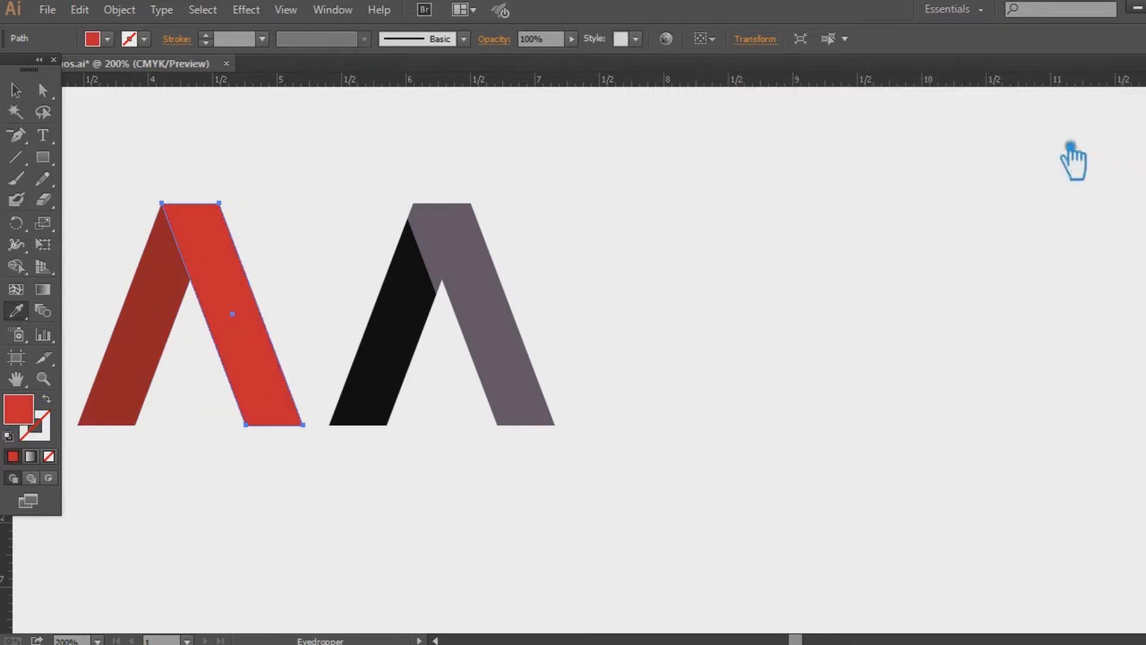
# Step: Copy the first letter's vivid red fill to the second letter's right bar and its dark red fill to the left bar
pyautogui.press('v')
pyautogui.click(231, 141)
pyautogui.click(502, 323)
pyautogui.click(501, 313)
pyautogui.click(25, 316)
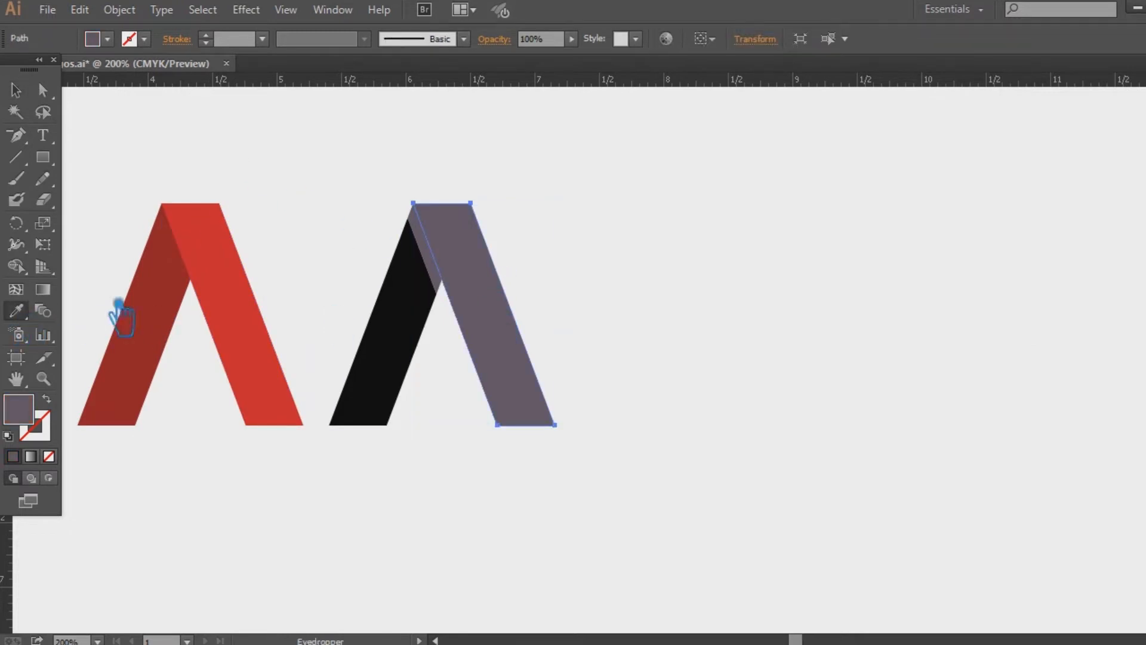
pyautogui.click(16, 90)
pyautogui.click(396, 369)
pyautogui.click(16, 310)
pyautogui.click(170, 320)
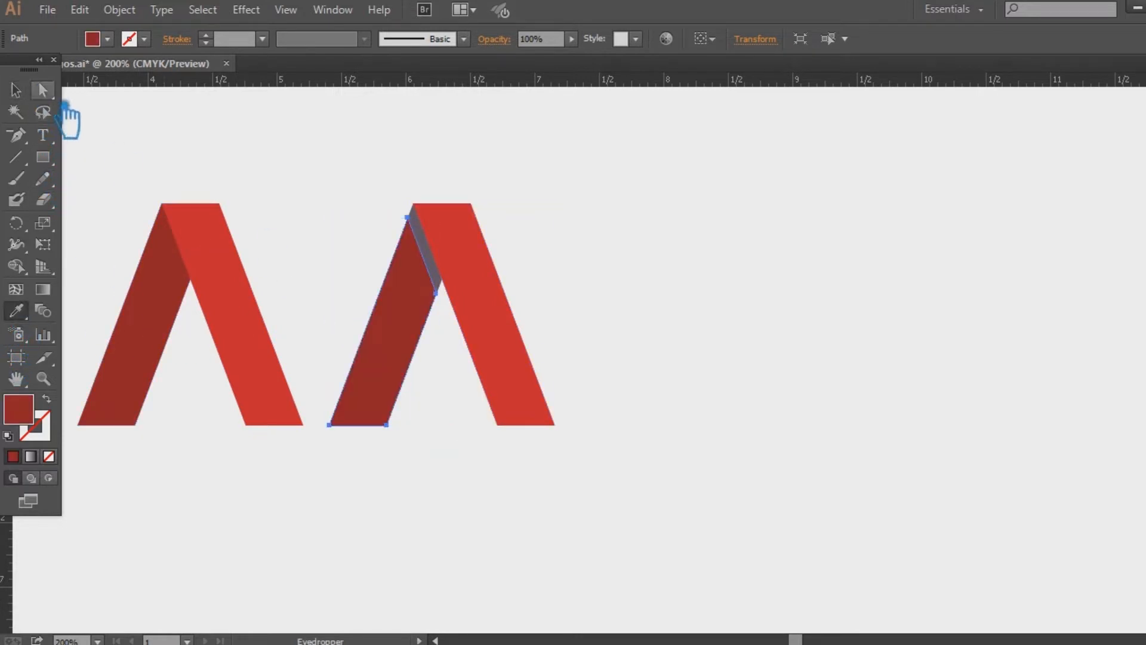
# Step: Fill the narrow fold sliver of the second letter with a darker shade of the left bar's dark red
pyautogui.click(42, 91)
pyautogui.click(442, 250)
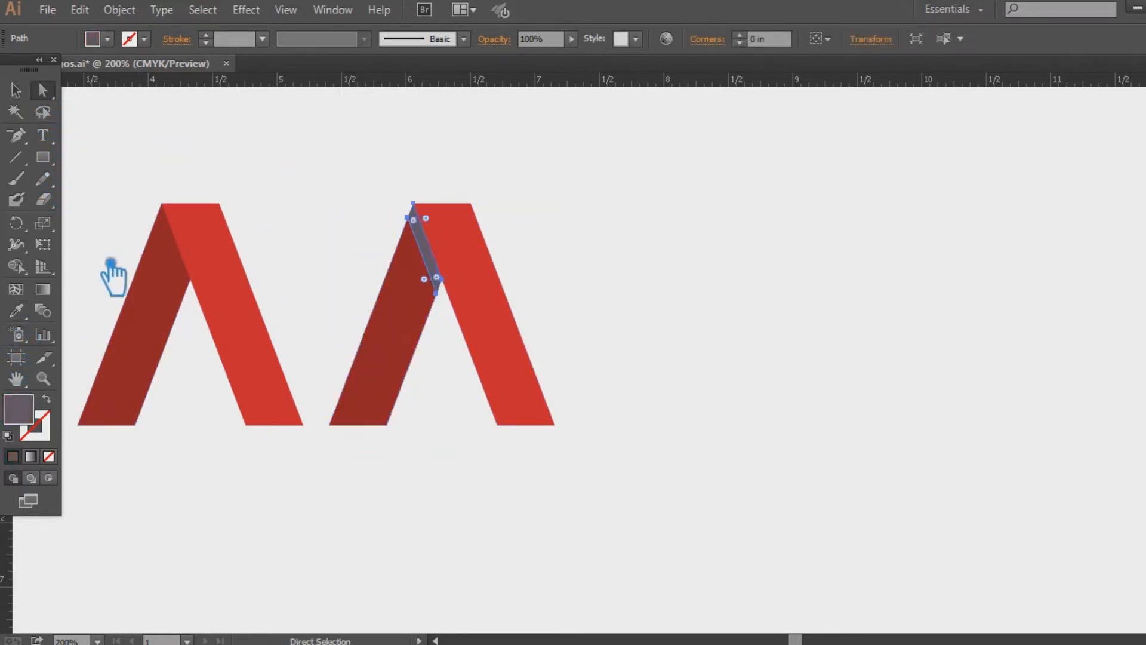
pyautogui.click(16, 311)
pyautogui.click(429, 358)
pyautogui.doubleClick(33, 409)
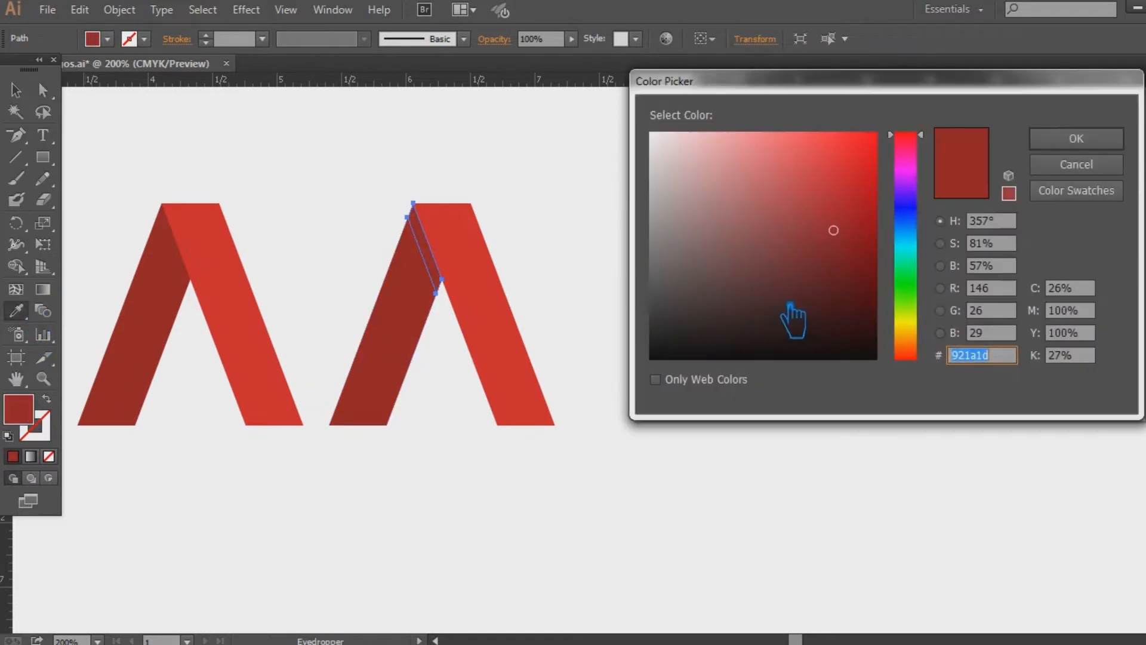
pyautogui.click(861, 269)
pyautogui.click(1076, 138)
pyautogui.click(15, 90)
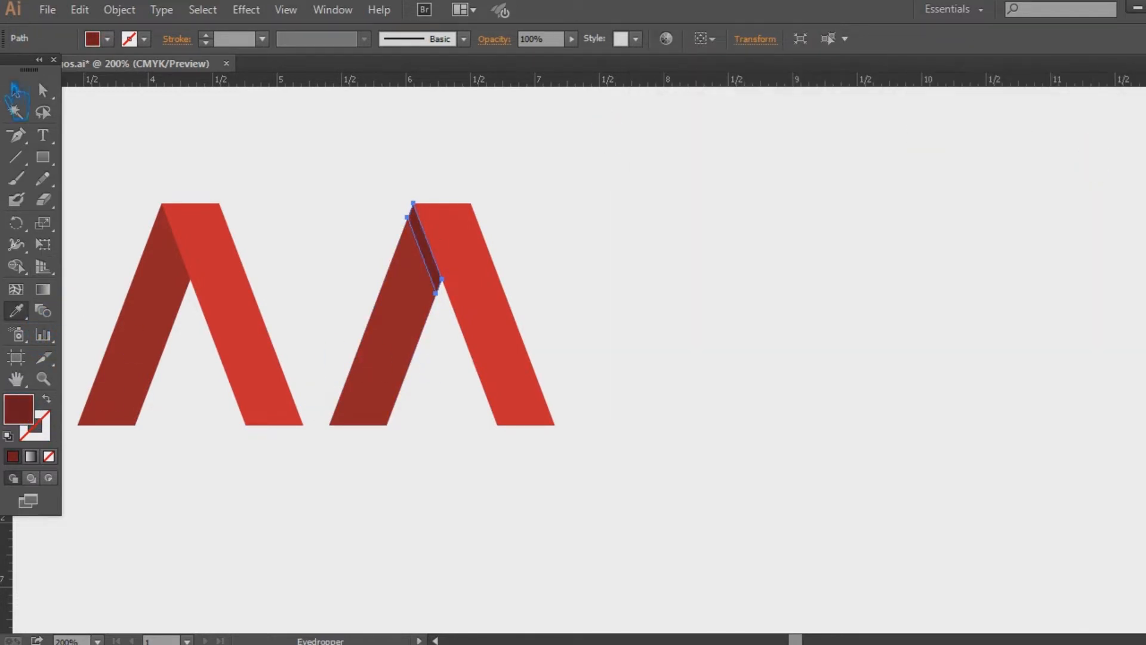
pyautogui.click(577, 204)
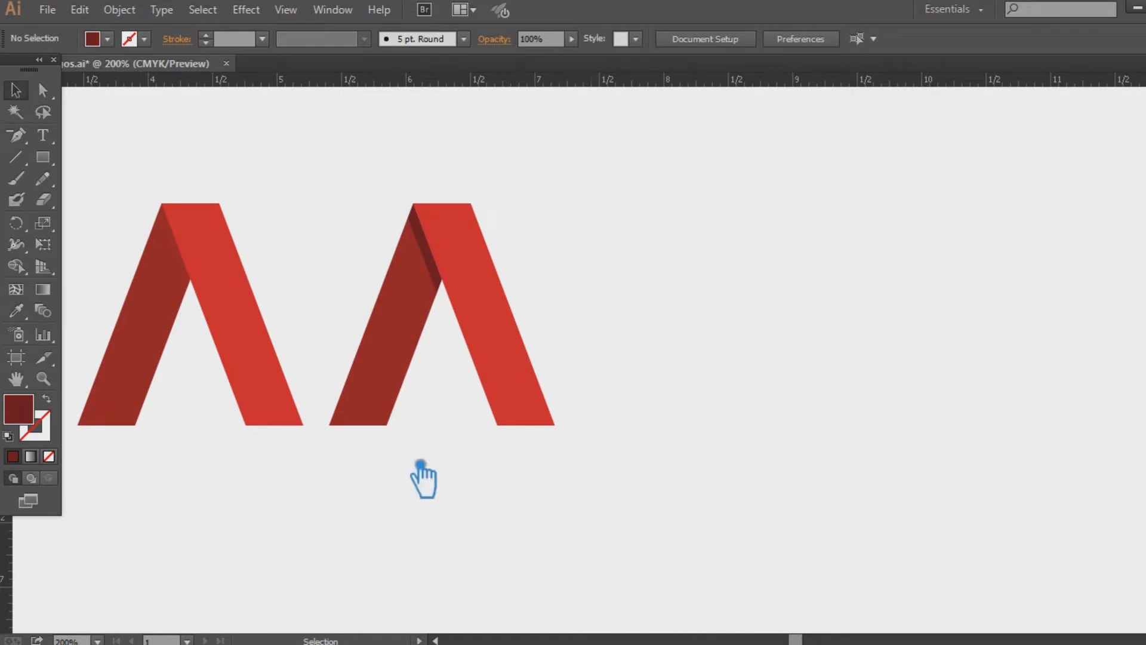
# Step: Group the parts of the first letter, and group the parts of the second letter separately
pyautogui.moveTo(307, 466); pyautogui.dragTo(136, 187)
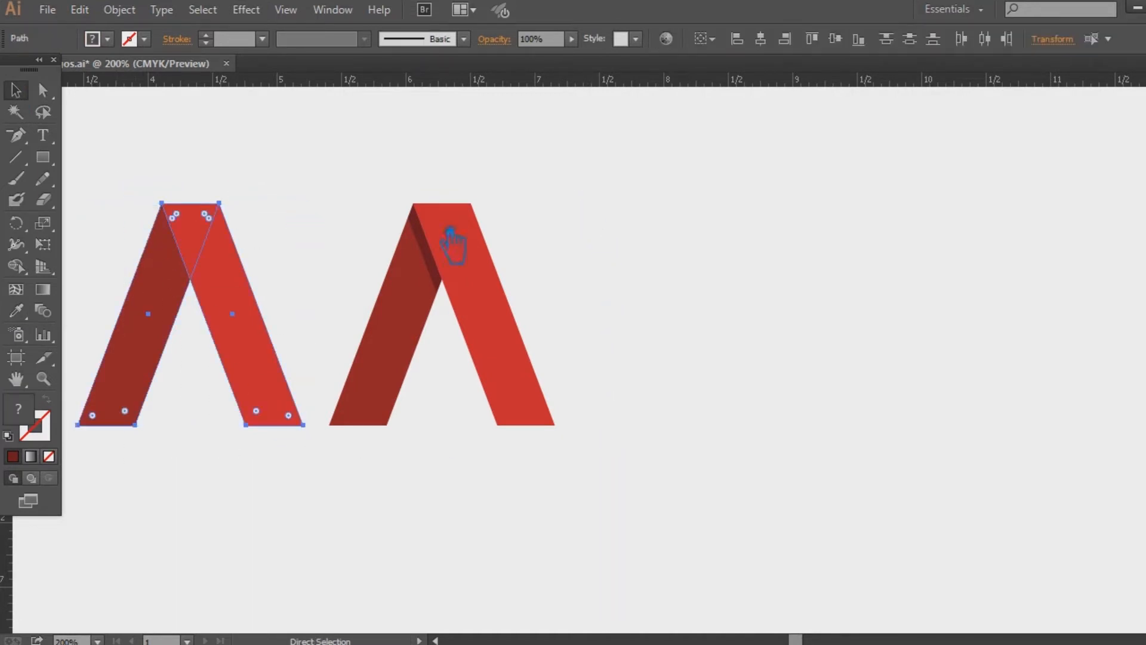
pyautogui.click(728, 311)
pyautogui.moveTo(569, 455); pyautogui.dragTo(326, 182)
pyautogui.rightClick(476, 273)
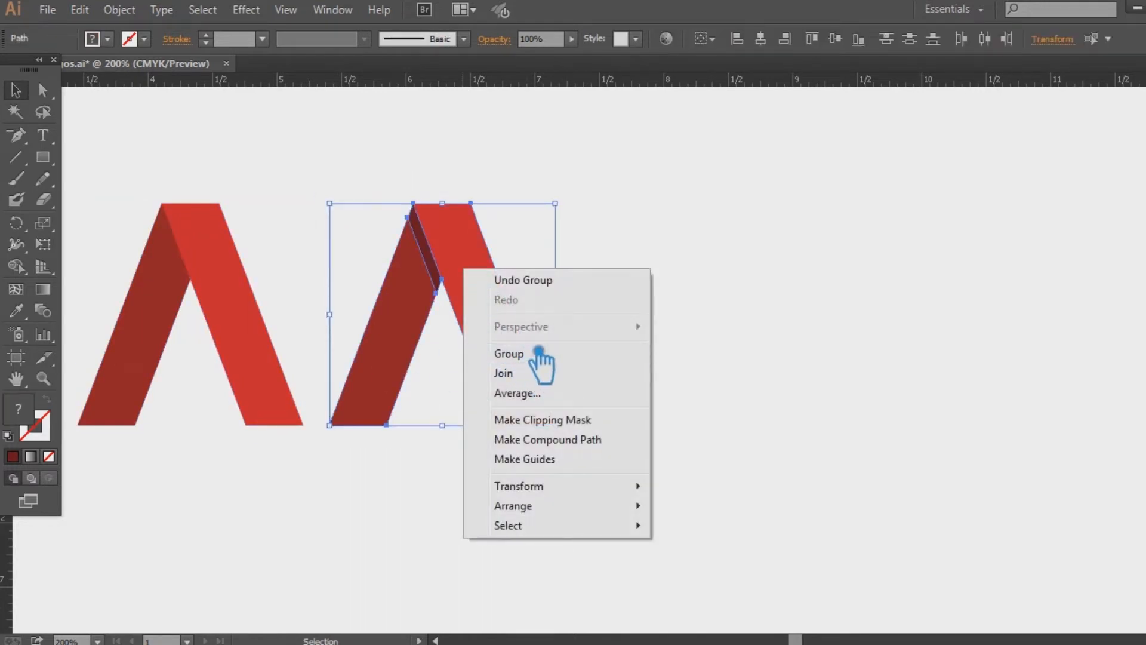
pyautogui.click(539, 358)
pyautogui.click(711, 371)
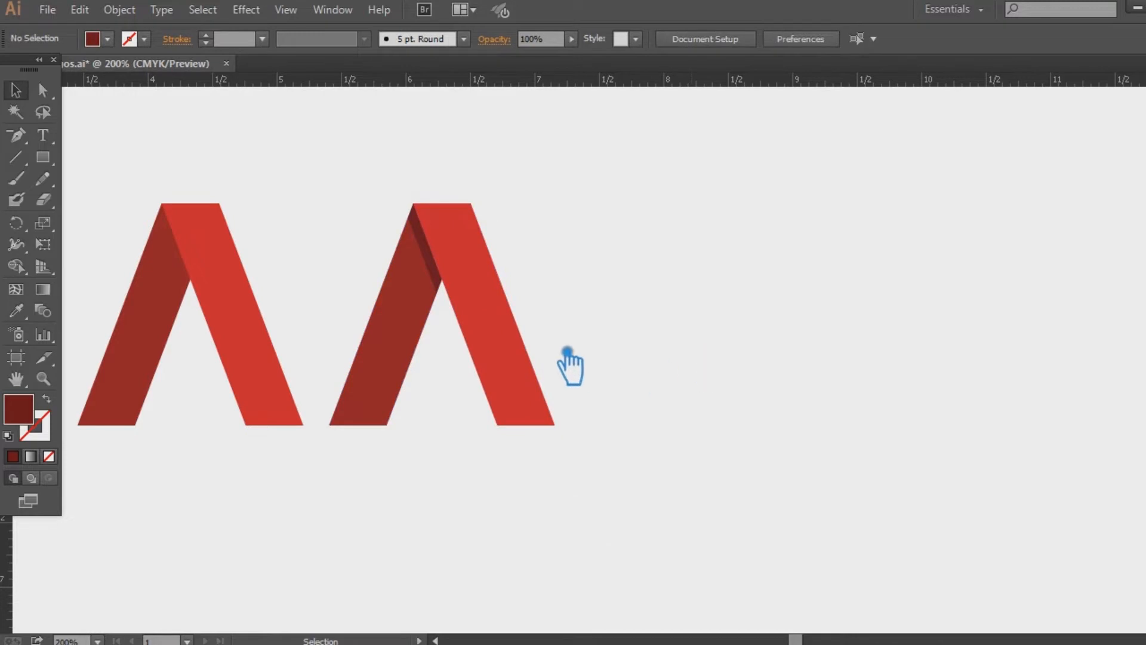
# Step: Move the second letter slightly to the right to widen the gap between the two letters
pyautogui.moveTo(502, 323); pyautogui.dragTo(523, 322)
pyautogui.click(724, 328)
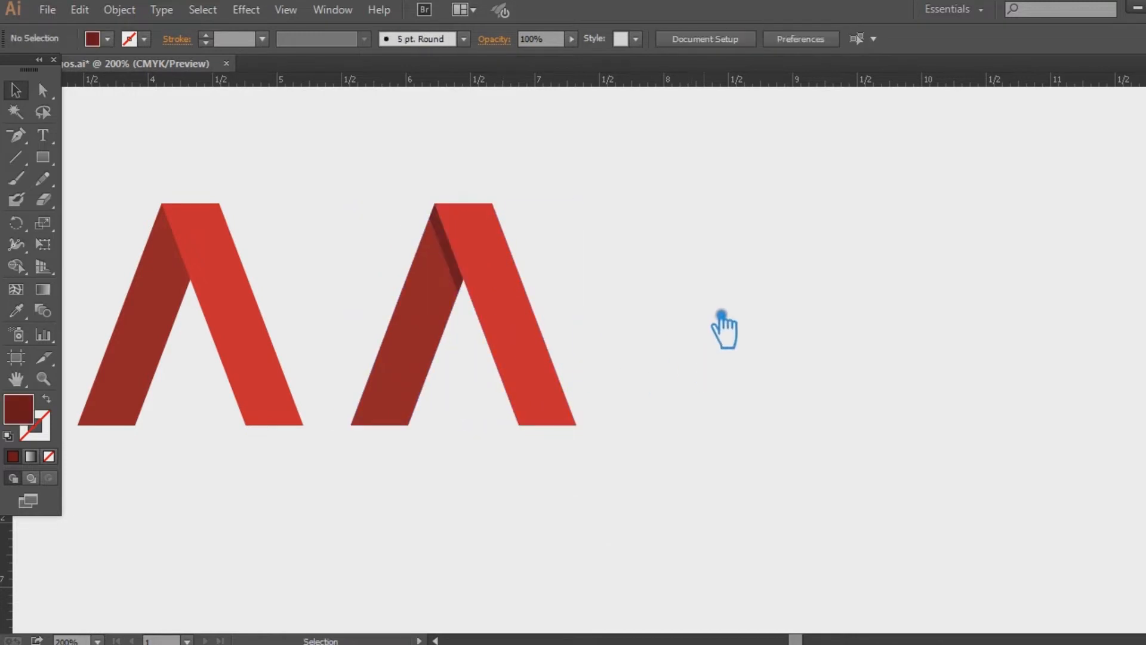
pyautogui.moveTo(690, 385); pyautogui.dragTo(753, 384)
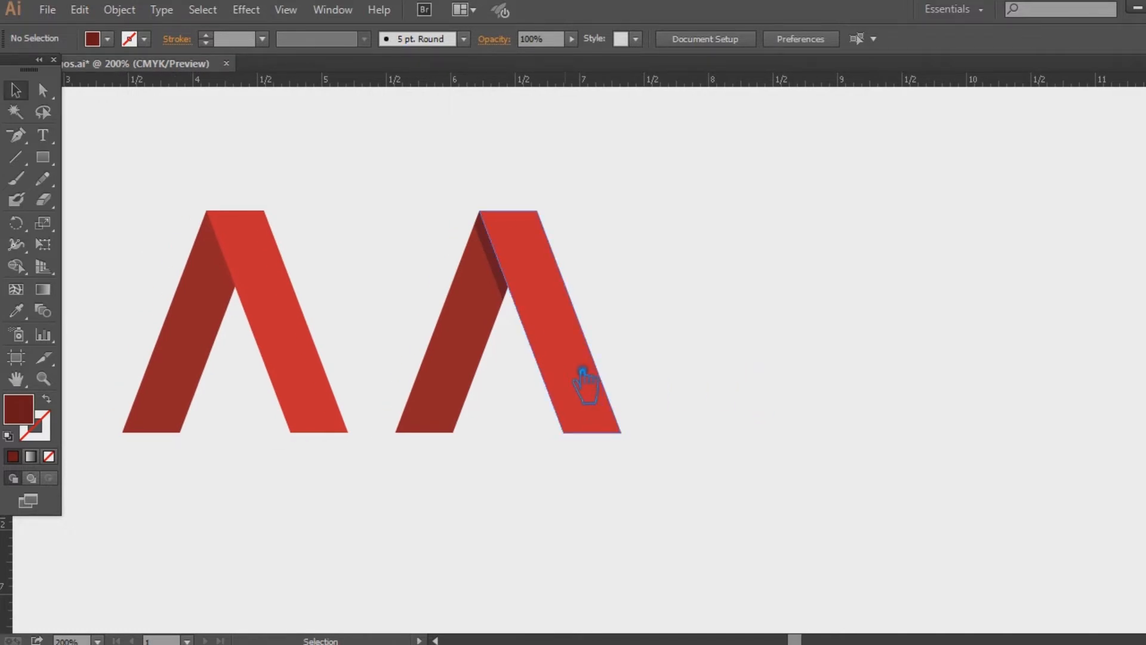
# Step: Place a copy of the first letter to the right of the second letter, aligned in the same row
pyautogui.click(293, 337)
pyautogui.press('a')
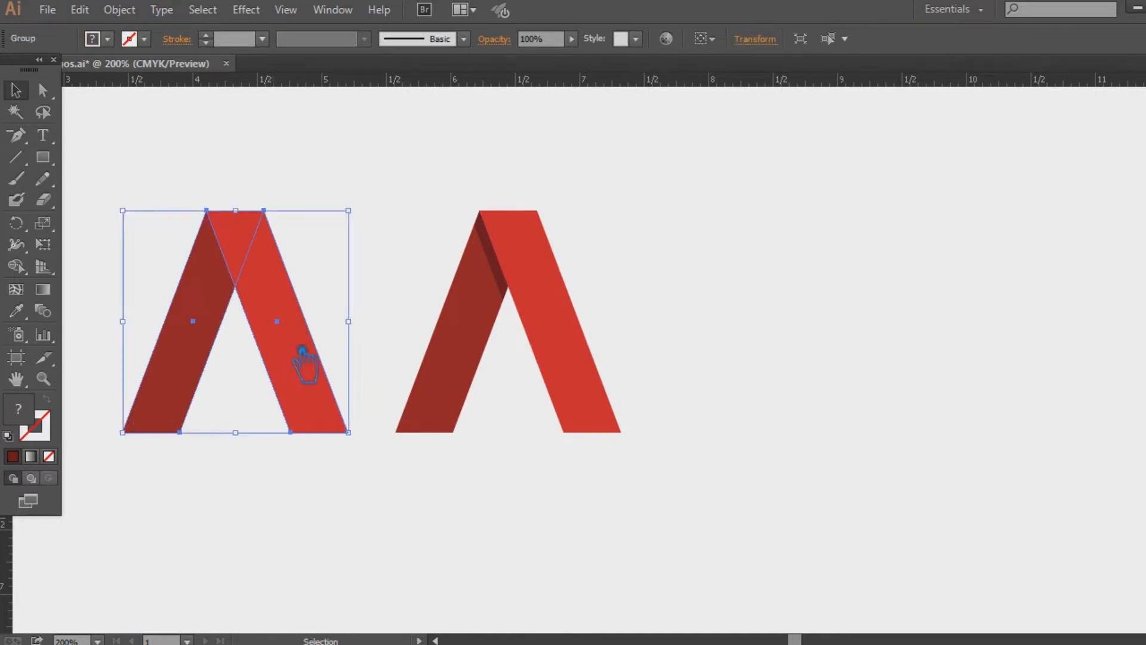
pyautogui.hotkey('ctrl', 'shift', 'g')
pyautogui.click(371, 475)
pyautogui.moveTo(293, 358); pyautogui.dragTo(832, 358)
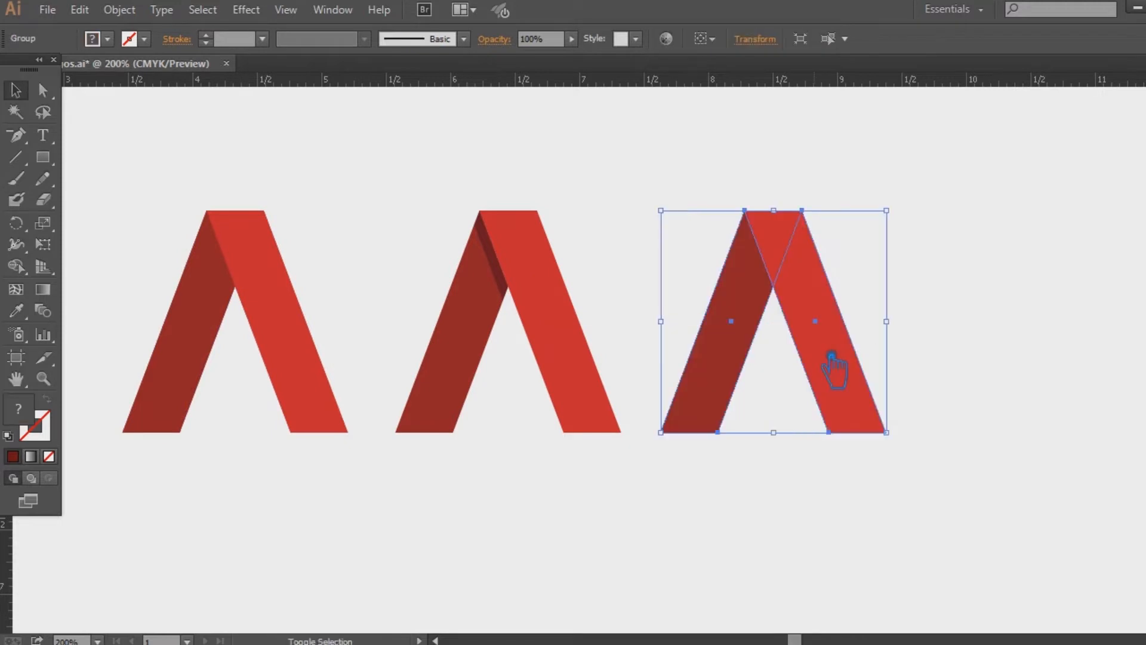
pyautogui.click(724, 491)
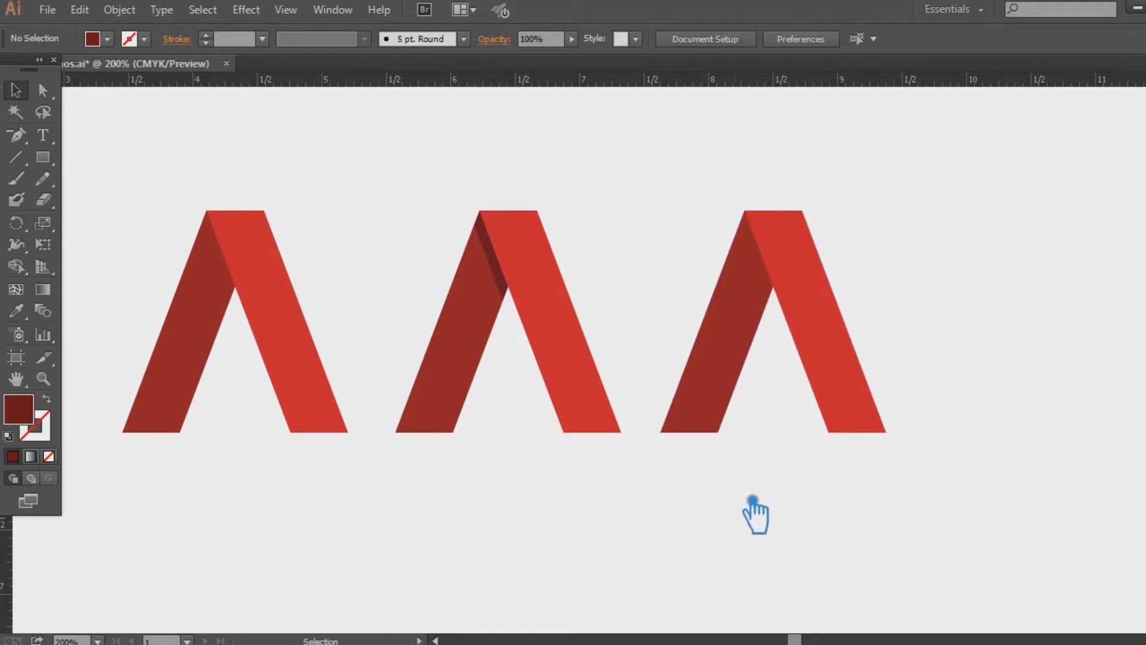
# Step: Ungroup the third letter and give its bars no fill and a dark red stroke
pyautogui.click(823, 365)
pyautogui.rightClick(807, 355)
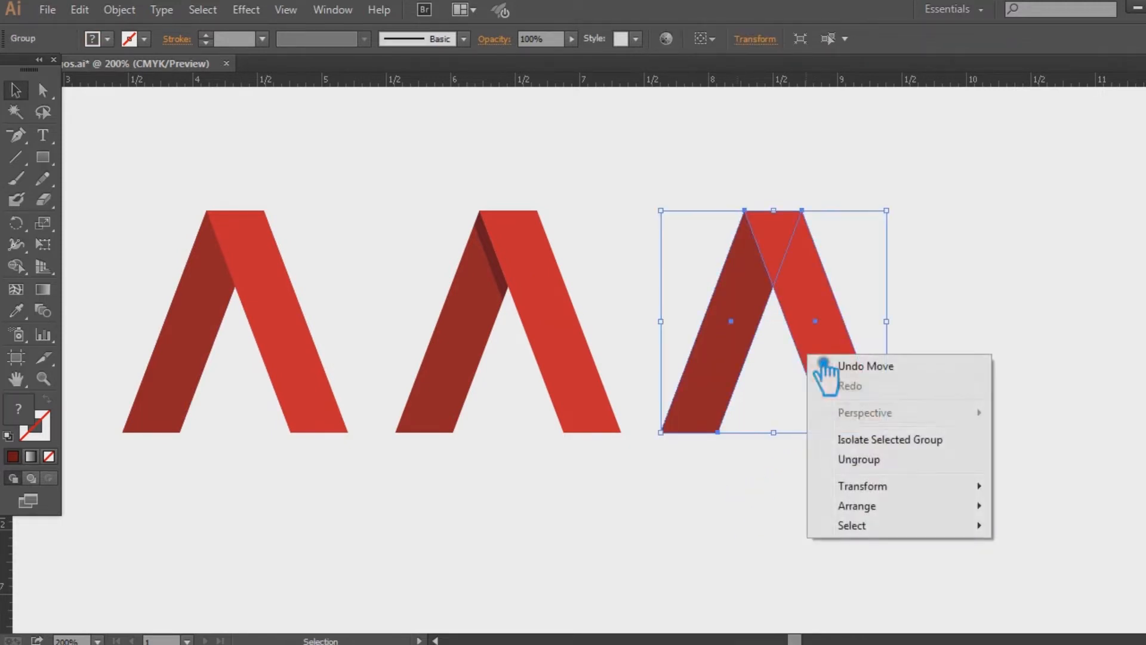
pyautogui.click(864, 459)
pyautogui.click(760, 519)
pyautogui.moveTo(893, 473); pyautogui.dragTo(724, 216)
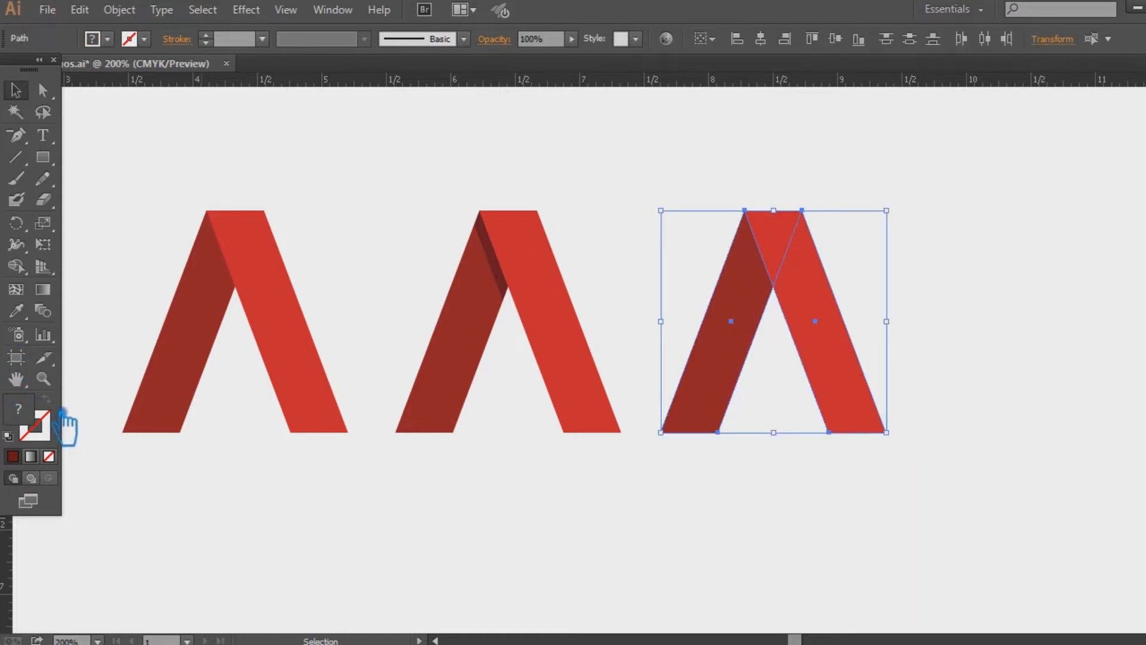
pyautogui.click(34, 437)
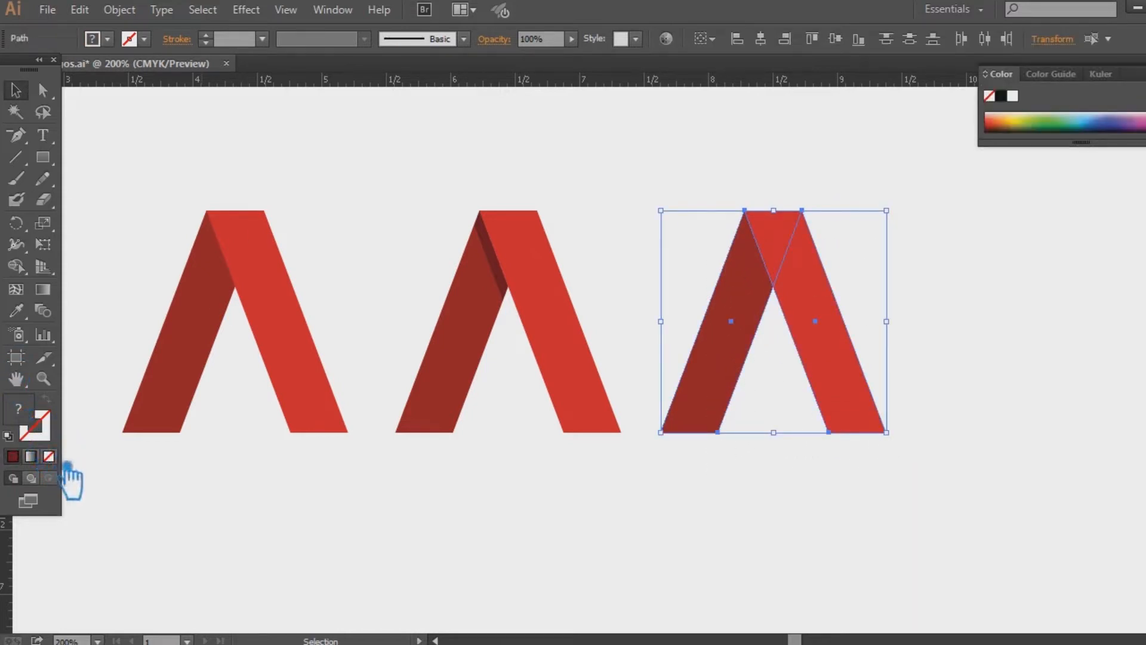
pyautogui.click(50, 457)
pyautogui.click(13, 457)
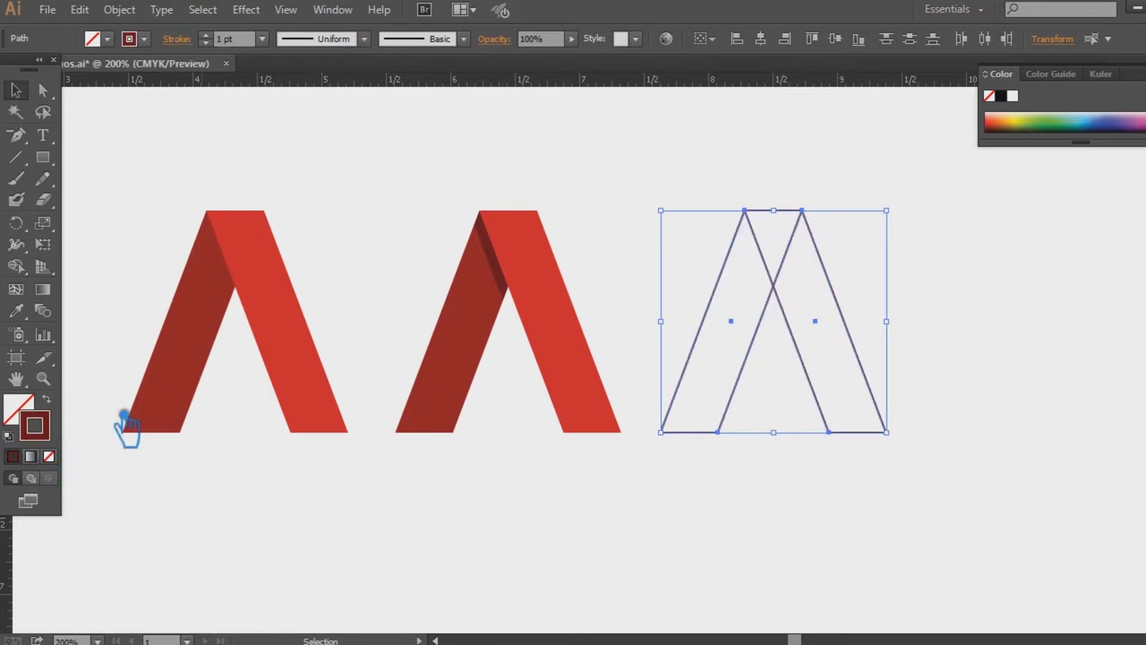
# Step: Increase the stroke weight of the outlined third letter to 7 pt
pyautogui.click(205, 35)
pyautogui.click(205, 34)
pyautogui.click(205, 35)
pyautogui.click(206, 34)
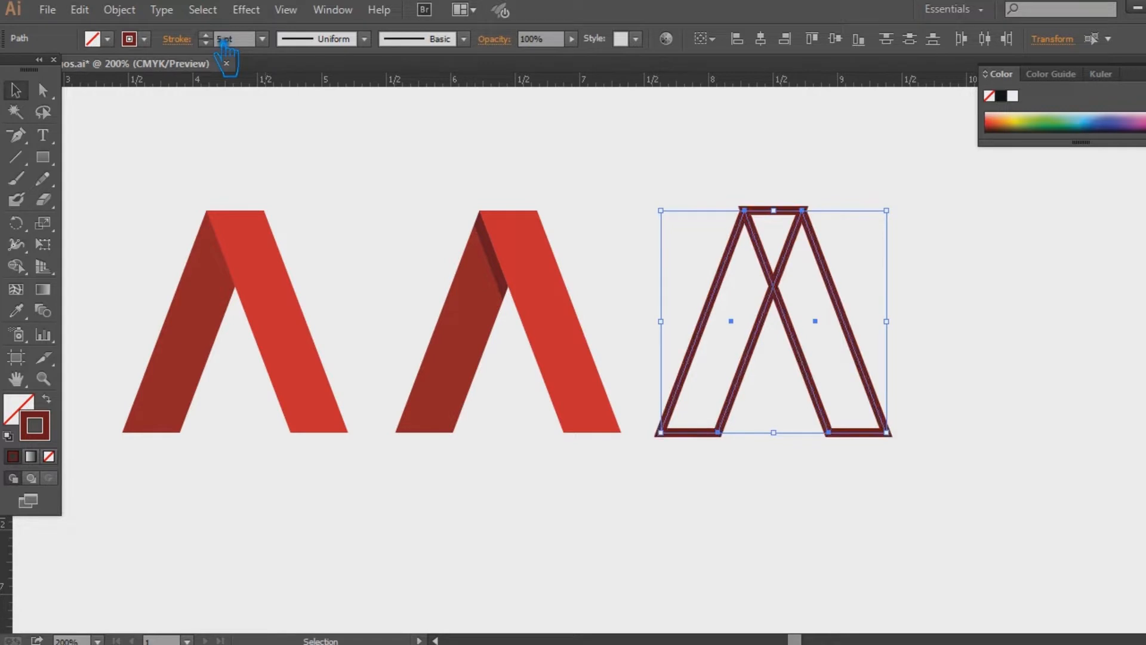
pyautogui.click(205, 34)
pyautogui.click(205, 35)
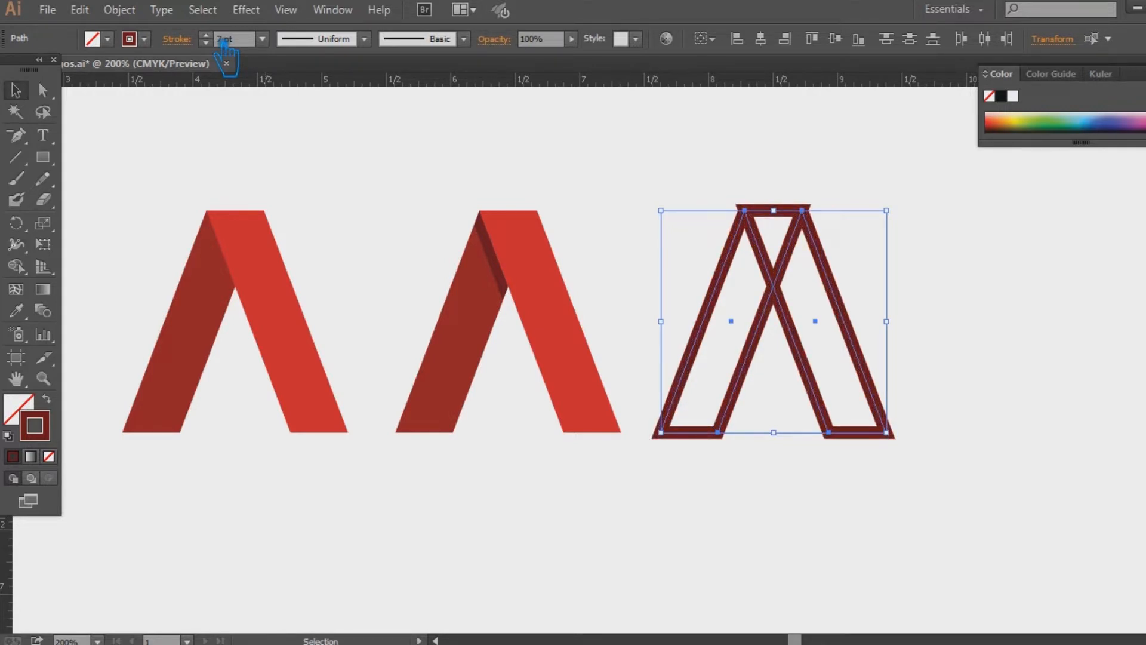
pyautogui.click(1145, 66)
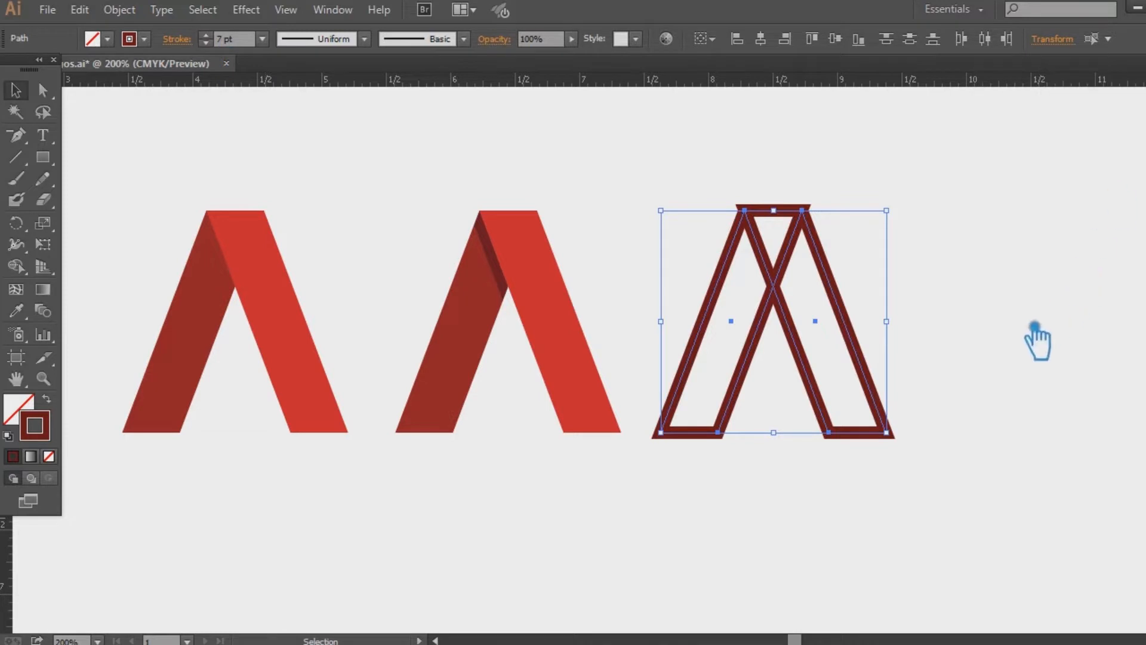
pyautogui.click(1032, 328)
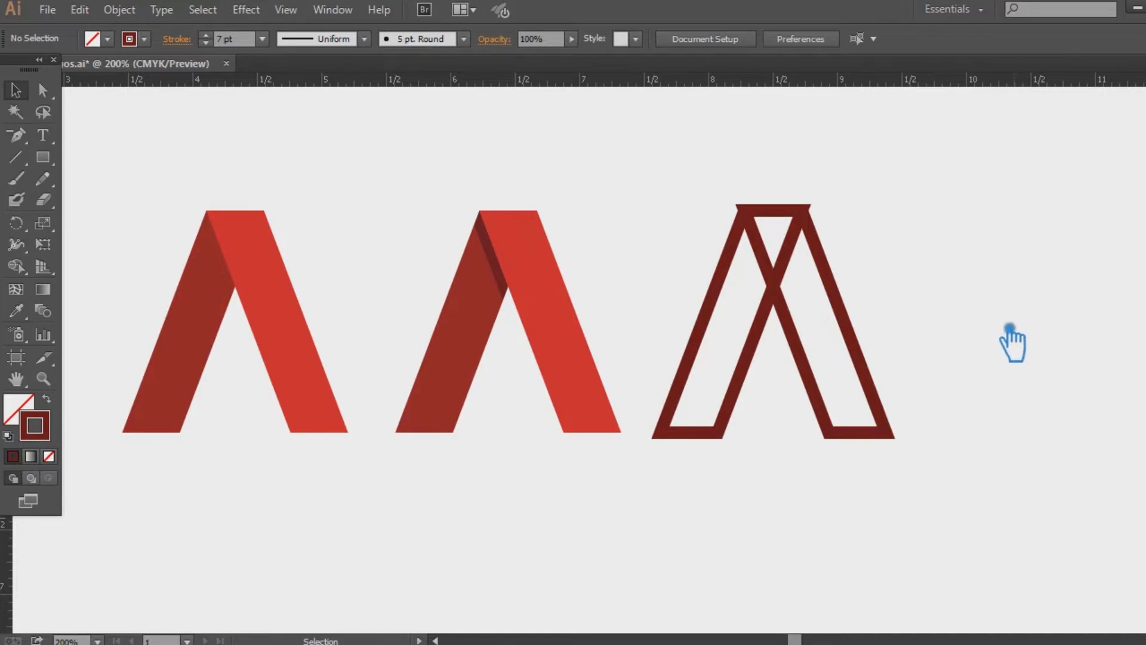
# Step: Group the two bars of the outlined third letter
pyautogui.click(870, 349)
pyautogui.click(972, 440)
pyautogui.moveTo(937, 487); pyautogui.dragTo(717, 191)
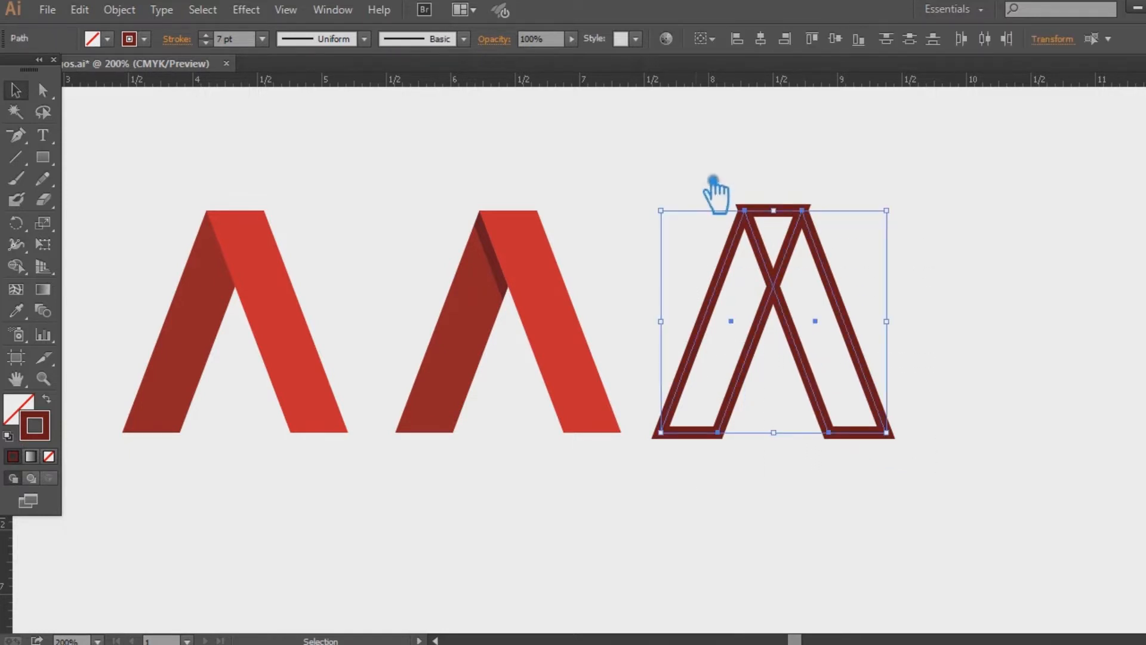
pyautogui.click(1011, 256)
# Step: Place a copy of the outlined letter to its right as a fourth letter in the row
pyautogui.moveTo(842, 298); pyautogui.dragTo(1123, 304)
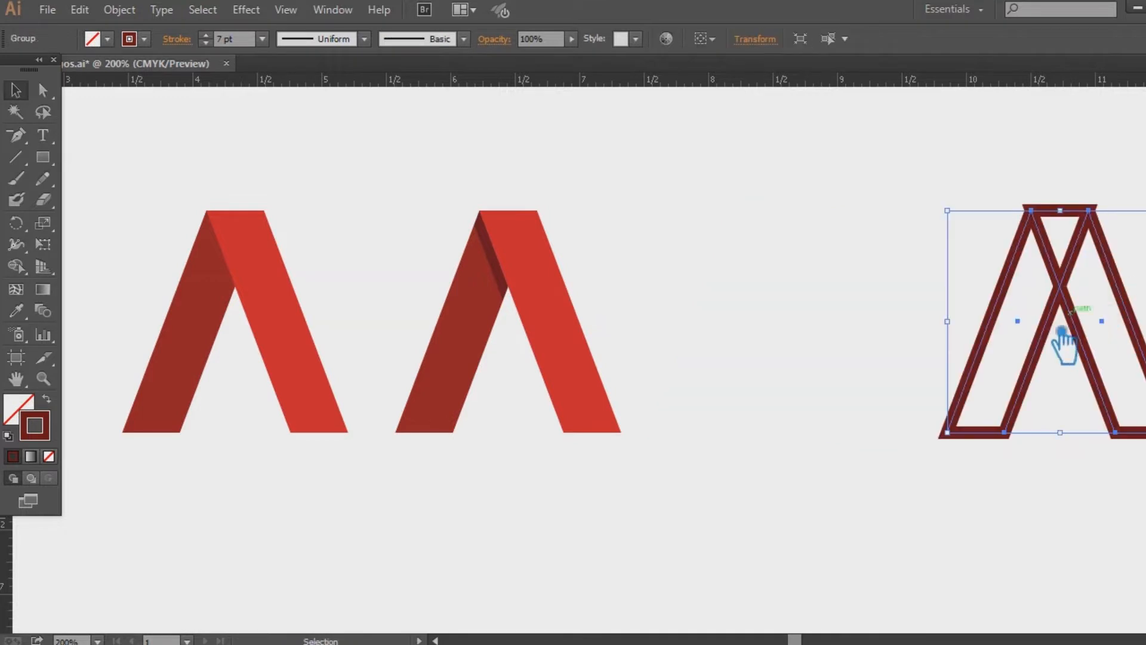
pyautogui.hotkey('ctrl', 'z')
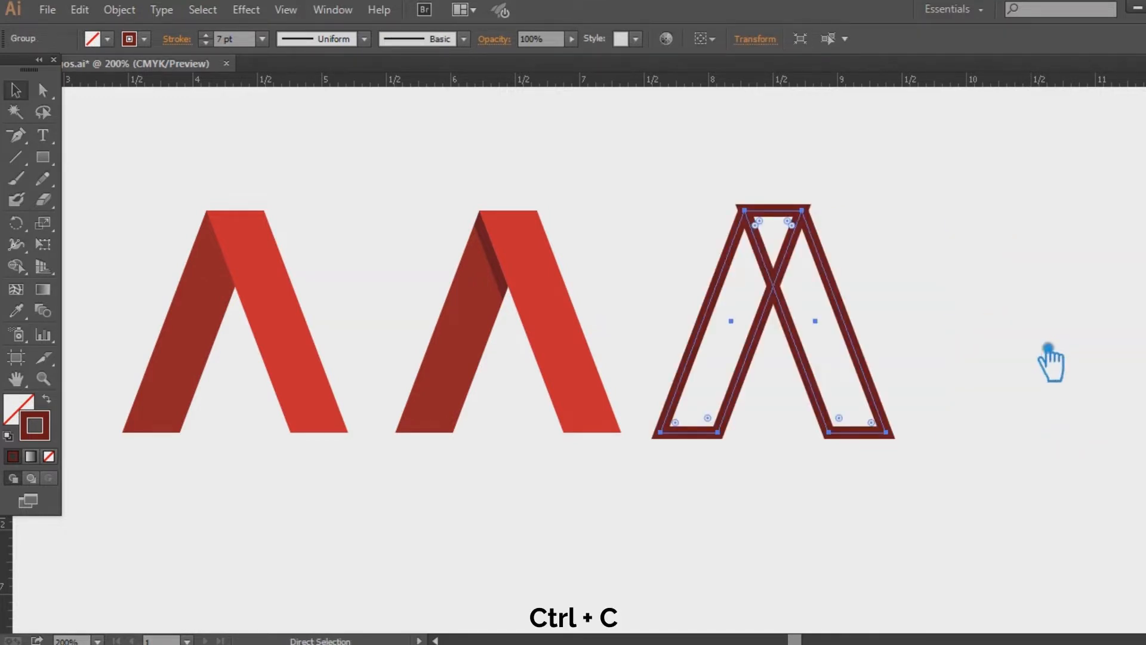
pyautogui.hotkey('ctrl', 'f')
pyautogui.click(865, 545)
pyautogui.moveTo(770, 346); pyautogui.dragTo(1045, 346)
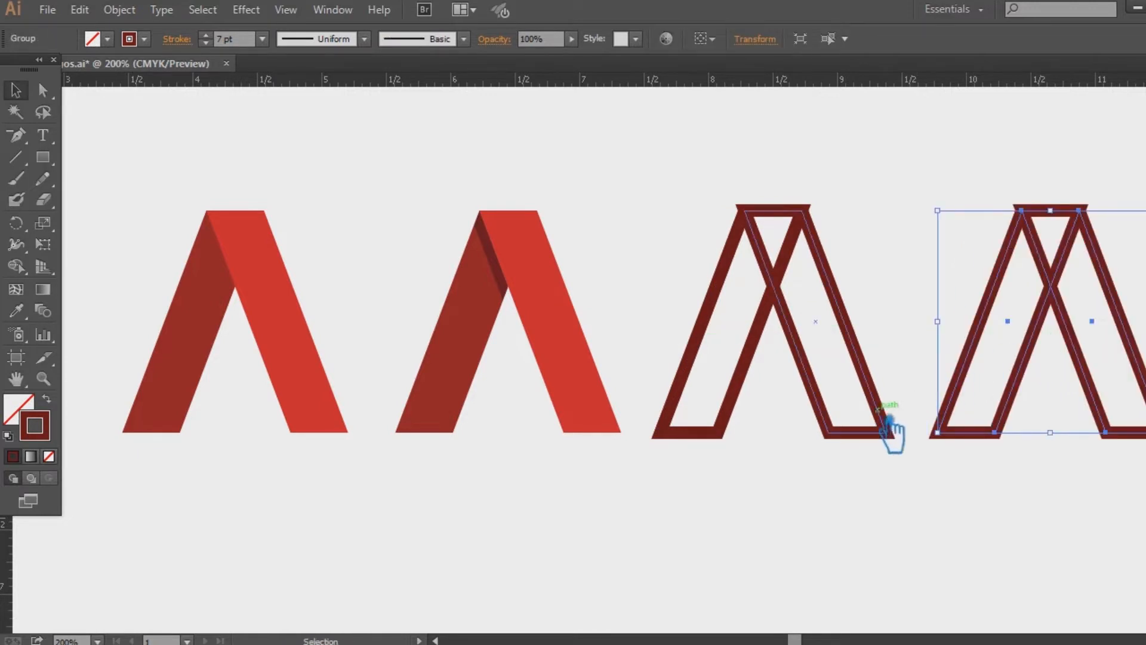
# Step: Swap the third letter's stroke and fill so its bars become solid dark red, and ungroup it
pyautogui.click(835, 407)
pyautogui.hotkey('shift', 'x')
pyautogui.click(702, 523)
pyautogui.click(857, 350)
pyautogui.rightClick(838, 328)
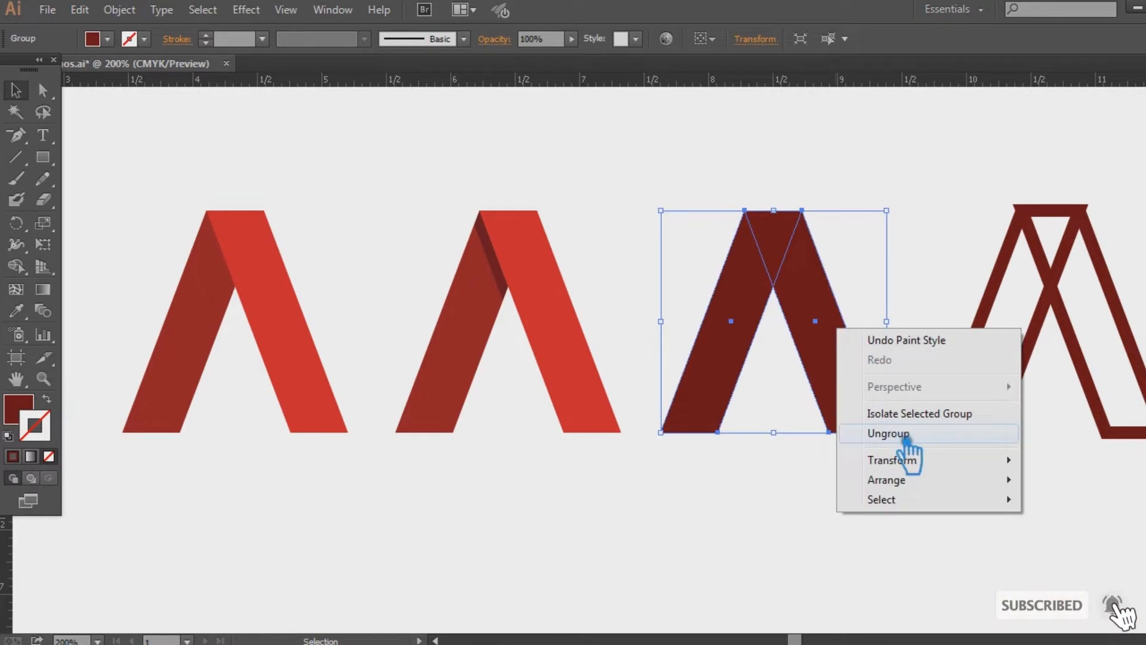
pyautogui.click(844, 435)
pyautogui.click(775, 513)
# Step: Copy the first letter's vivid red fill to the third letter's right bar
pyautogui.click(834, 379)
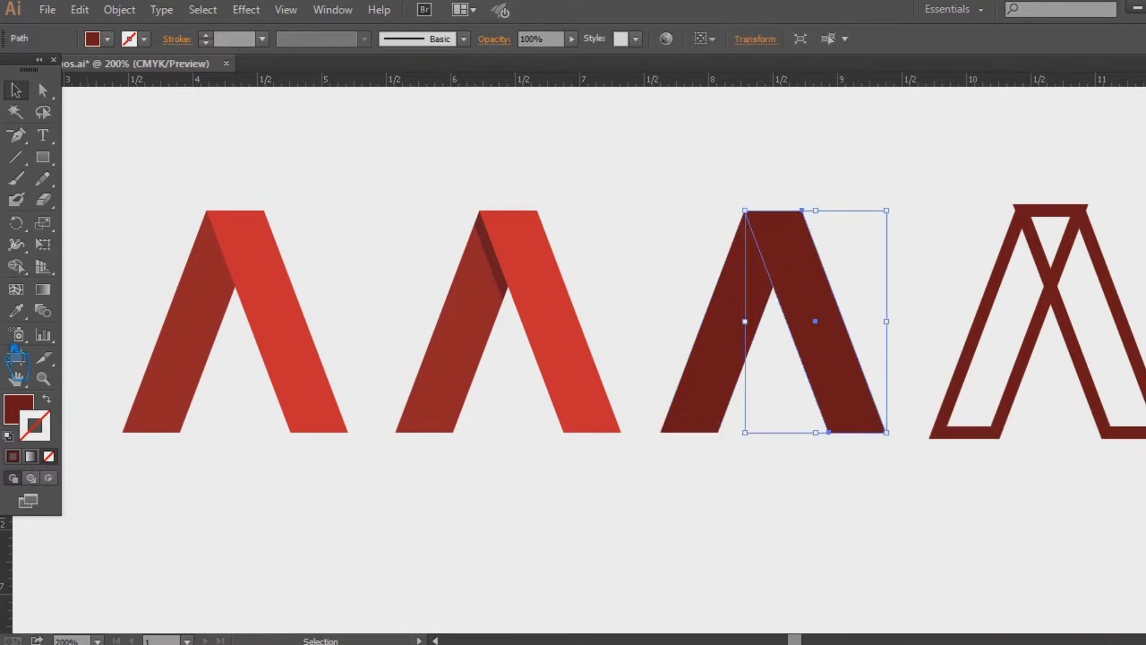
pyautogui.click(286, 289)
pyautogui.click(15, 90)
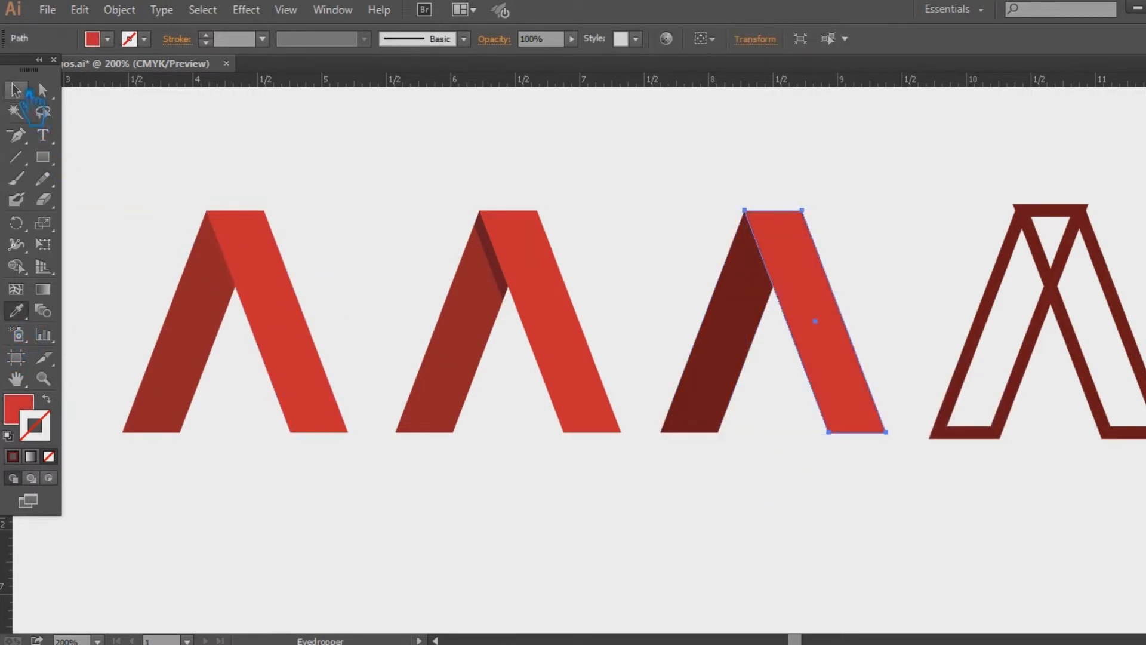
pyautogui.click(314, 153)
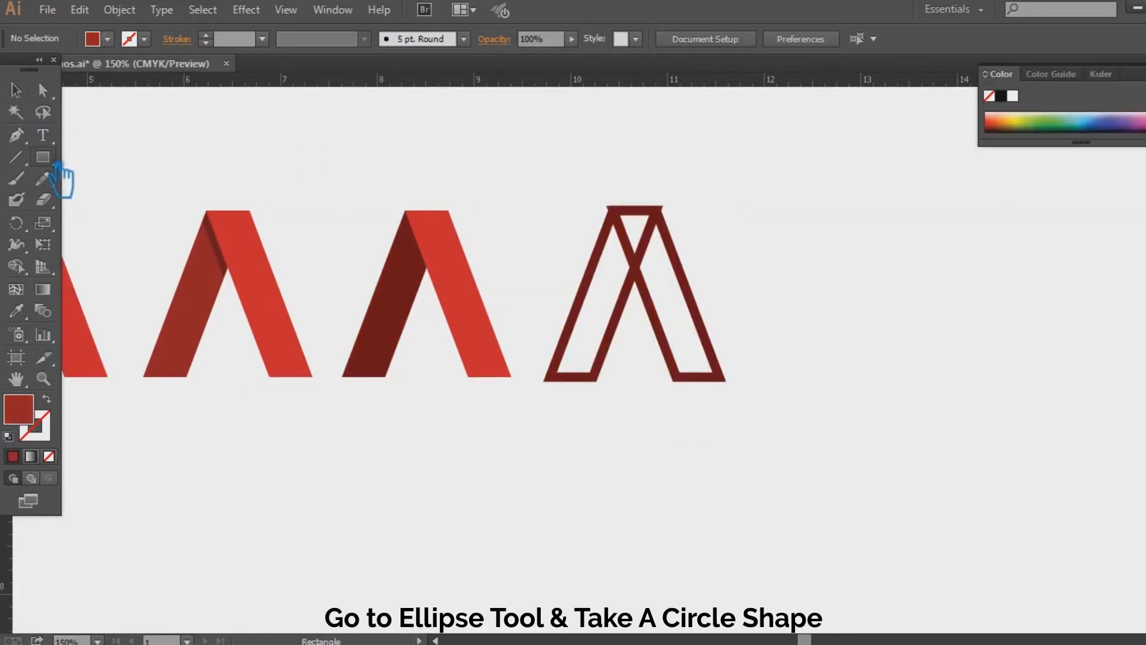
# Step: Draw a wide dark red ellipse below the letters and rotate it to a diagonal tilt rising to the right
pyautogui.moveTo(43, 157); pyautogui.dragTo(126, 200)
pyautogui.moveTo(241, 447); pyautogui.dragTo(593, 564)
pyautogui.click(16, 89)
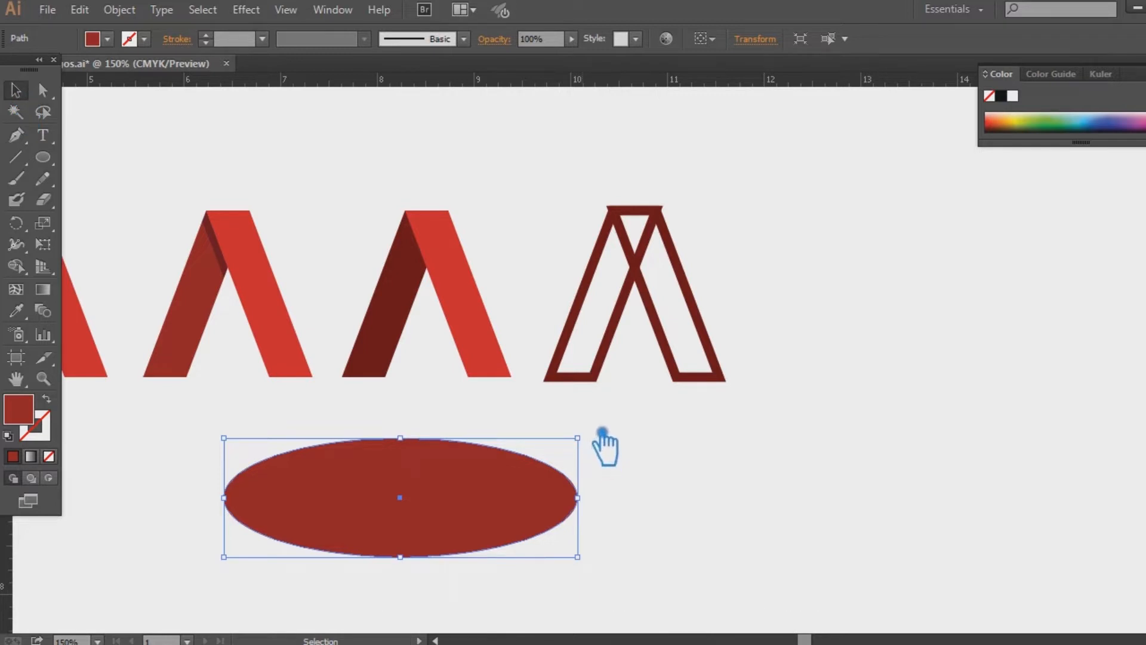
pyautogui.moveTo(599, 434); pyautogui.dragTo(504, 388)
# Step: Place the tilted ellipse behind the third letter and widen it into a fuller oval
pyautogui.moveTo(457, 516); pyautogui.dragTo(489, 286)
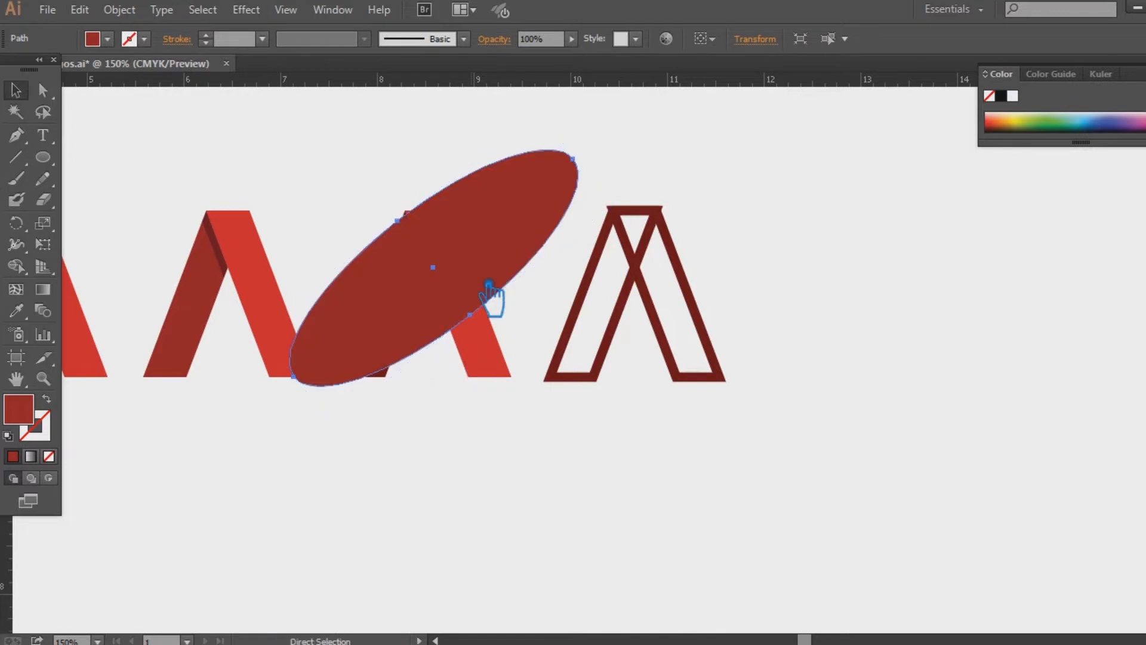
pyautogui.hotkey('ctrl', 'shift', '[')
pyautogui.moveTo(522, 258); pyautogui.dragTo(564, 227)
pyautogui.hotkey('ctrl', '=')
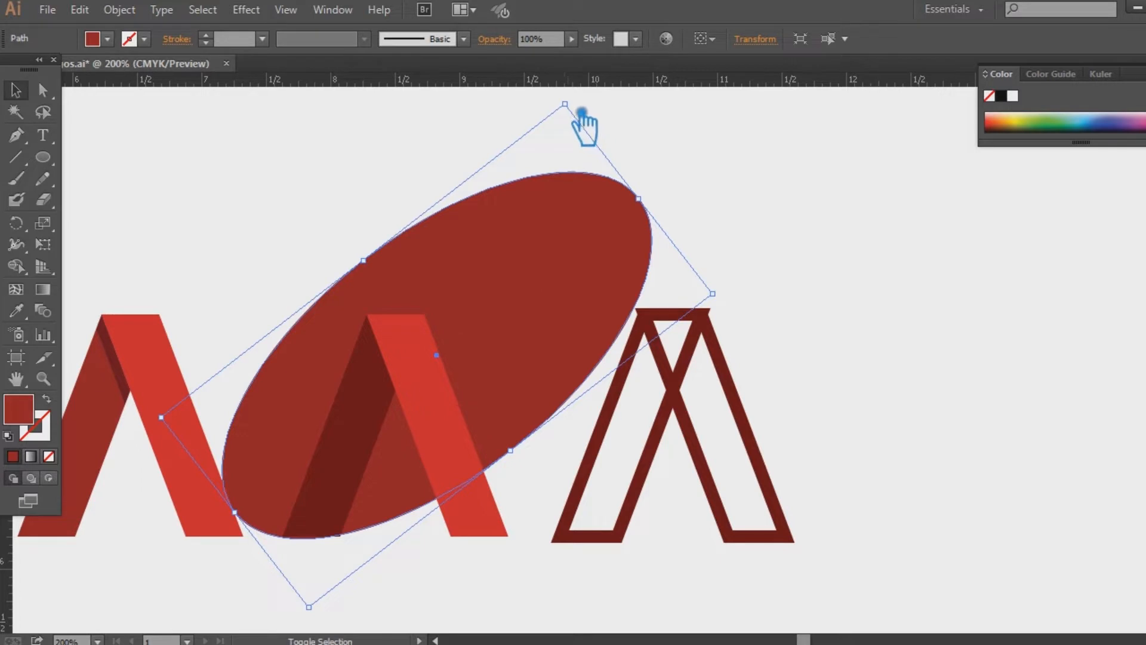
# Step: Scale down a copy of the tilted ellipse and nudge it up and left until it meets the larger ellipse's upper-left edge
pyautogui.moveTo(581, 114); pyautogui.dragTo(552, 152)
pyautogui.press('Left')
pyautogui.press('Left')
pyautogui.press('Left')
pyautogui.press('Left')
pyautogui.press('Left')
pyautogui.press('Left')
pyautogui.press('Left')
pyautogui.press('Left')
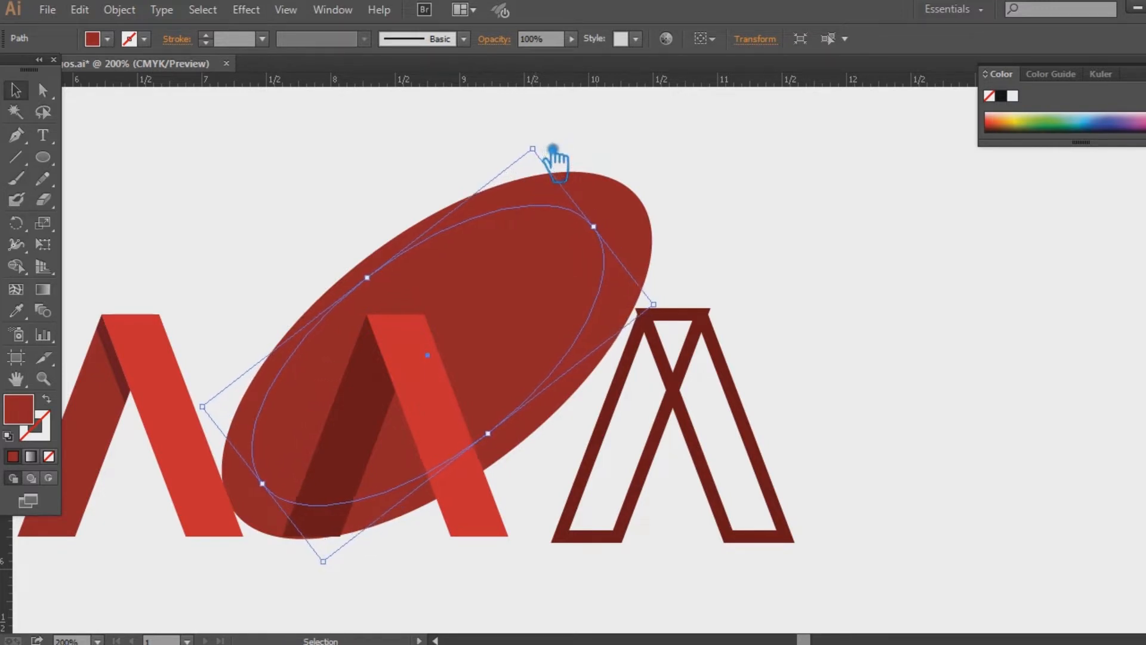
pyautogui.press('Up')
pyautogui.press('Up')
pyautogui.press('Up')
pyautogui.press('Up')
pyautogui.press('Up')
pyautogui.press('Up')
pyautogui.press('Up')
pyautogui.press('Up')
pyautogui.press('Left')
pyautogui.press('Left')
pyautogui.press('Left')
pyautogui.press('Left')
pyautogui.press('Left')
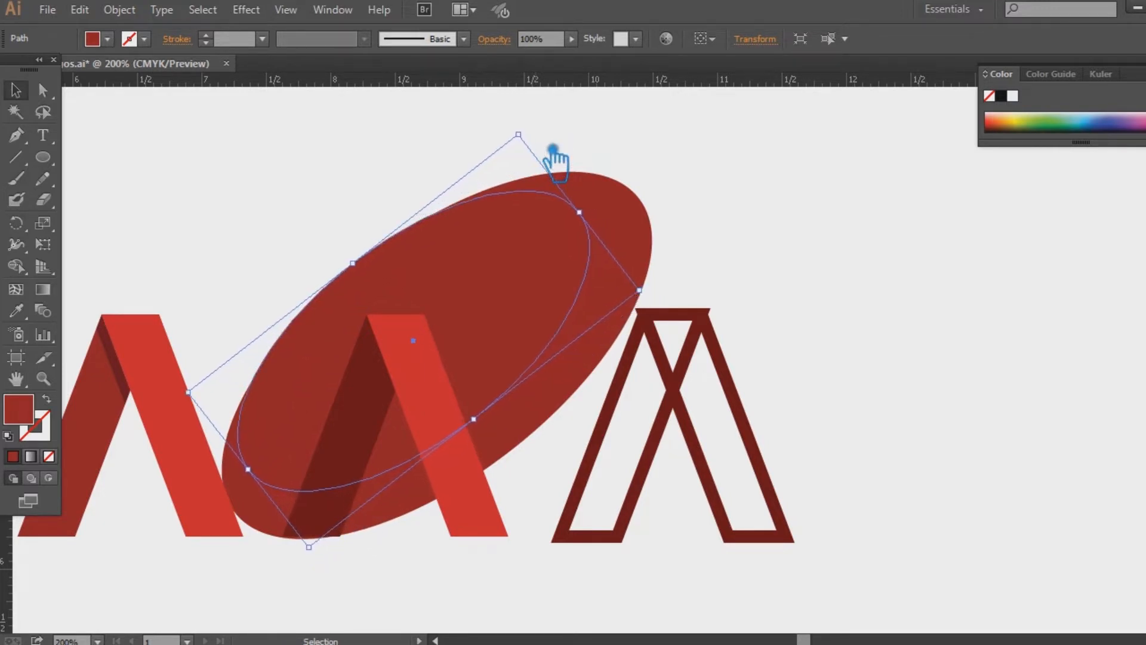
# Step: Nudge the smaller ellipse up and slightly right until its upper edge lines up with the larger ellipse's upper edge
pyautogui.press('Up')
pyautogui.press('Up')
pyautogui.press('Up')
pyautogui.press('Up')
pyautogui.press('Up')
pyautogui.press('Up')
pyautogui.press('Up')
pyautogui.press('Down')
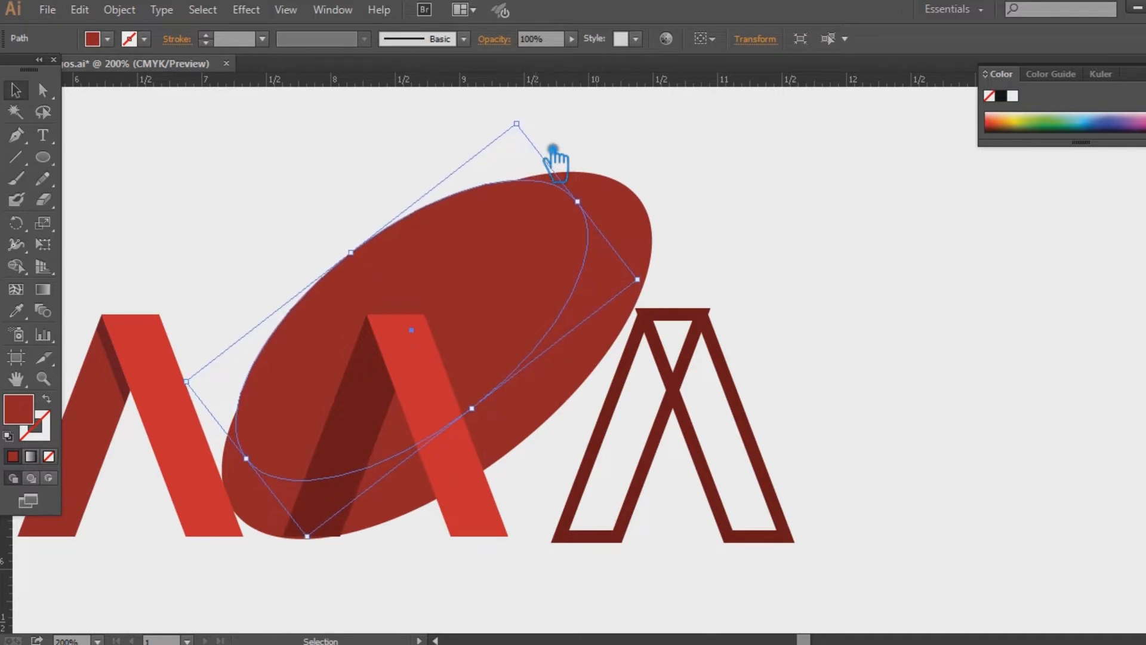
pyautogui.press('Right')
pyautogui.press('Right')
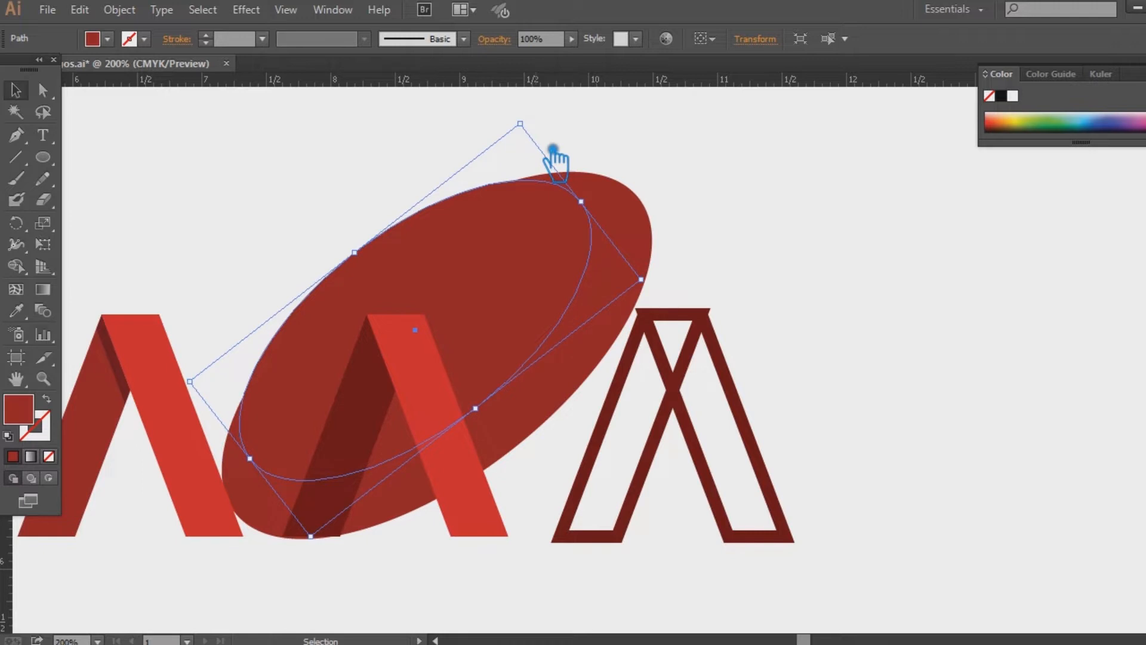
# Step: Recolour the smaller ellipse with the second letter's vivid red and subtract it from the larger ellipse to form a crescent swoosh
pyautogui.press('i')
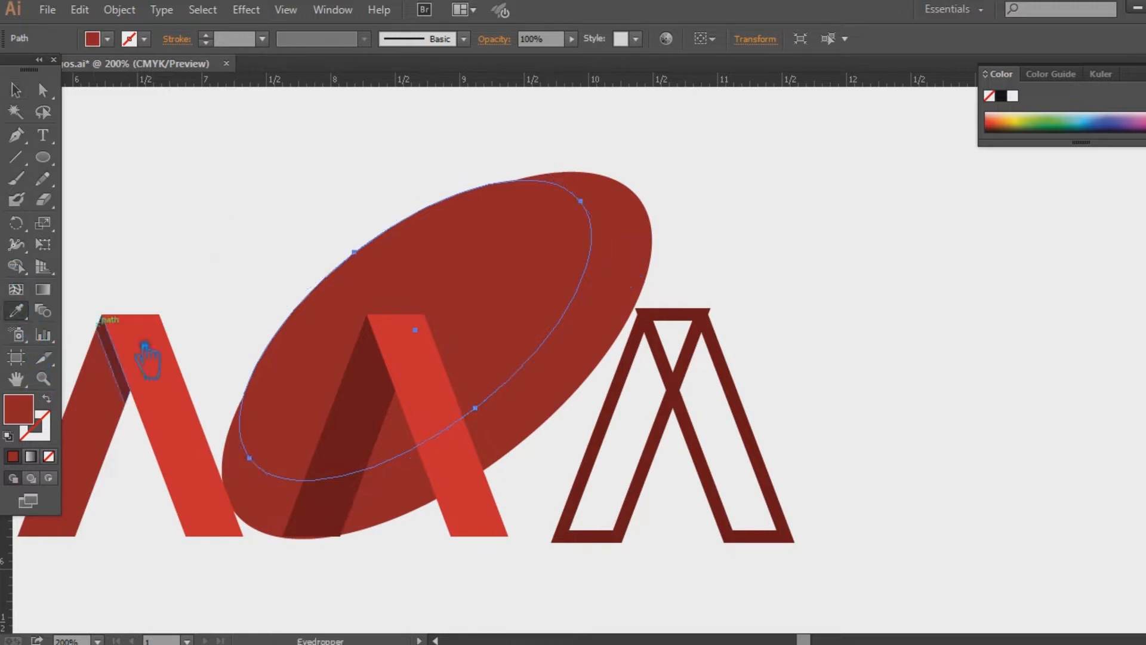
pyautogui.click(147, 352)
pyautogui.press('v')
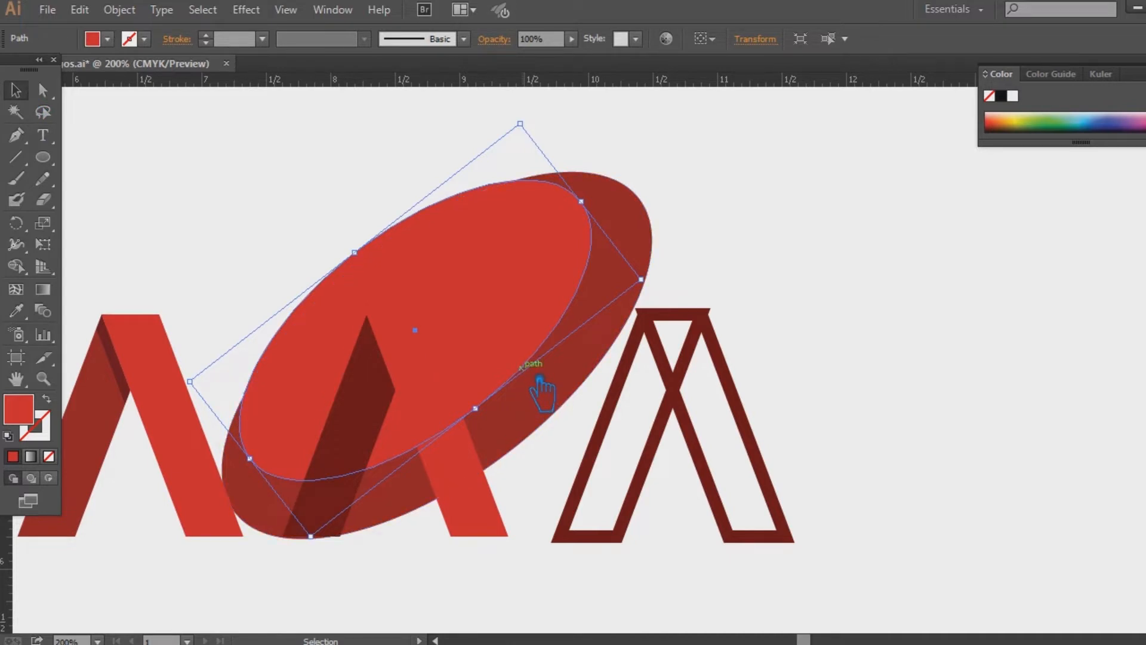
pyautogui.keyDown('shift'); pyautogui.click(600, 362); pyautogui.keyUp('shift')
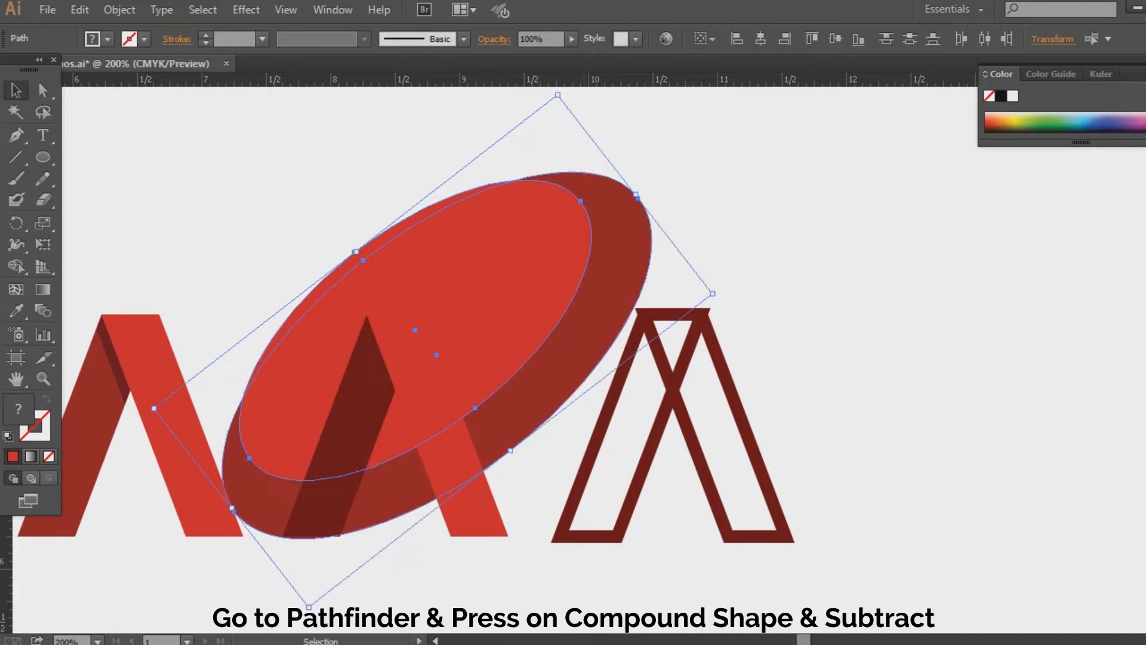
pyautogui.hotkey('ctrl', 'shift', 'F9')
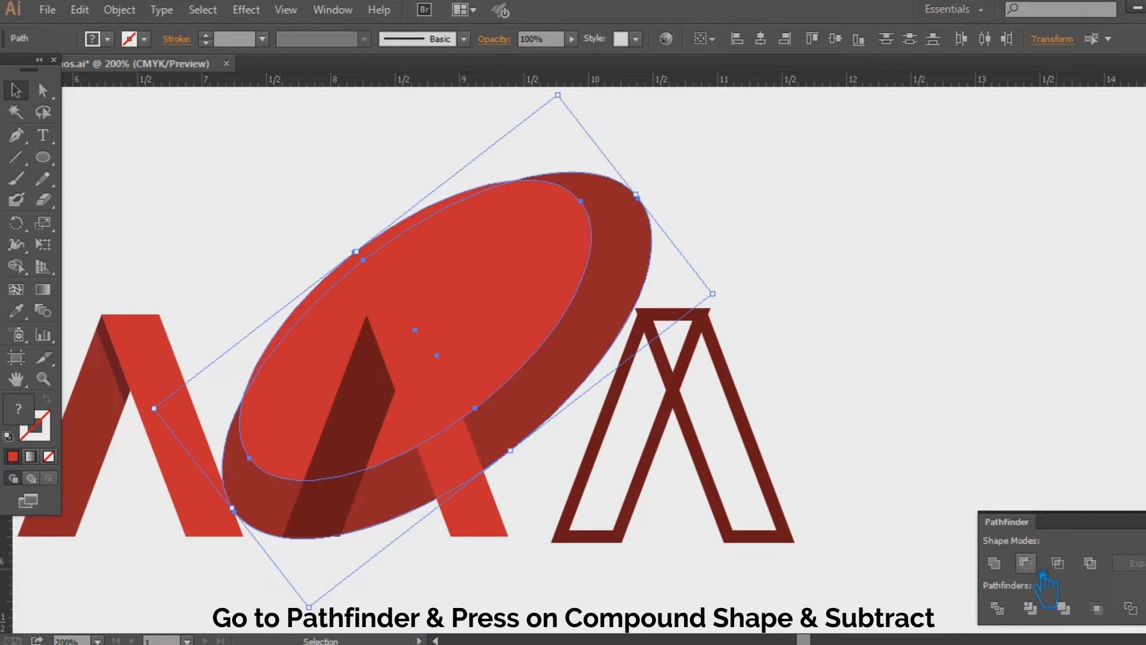
pyautogui.click(1026, 563)
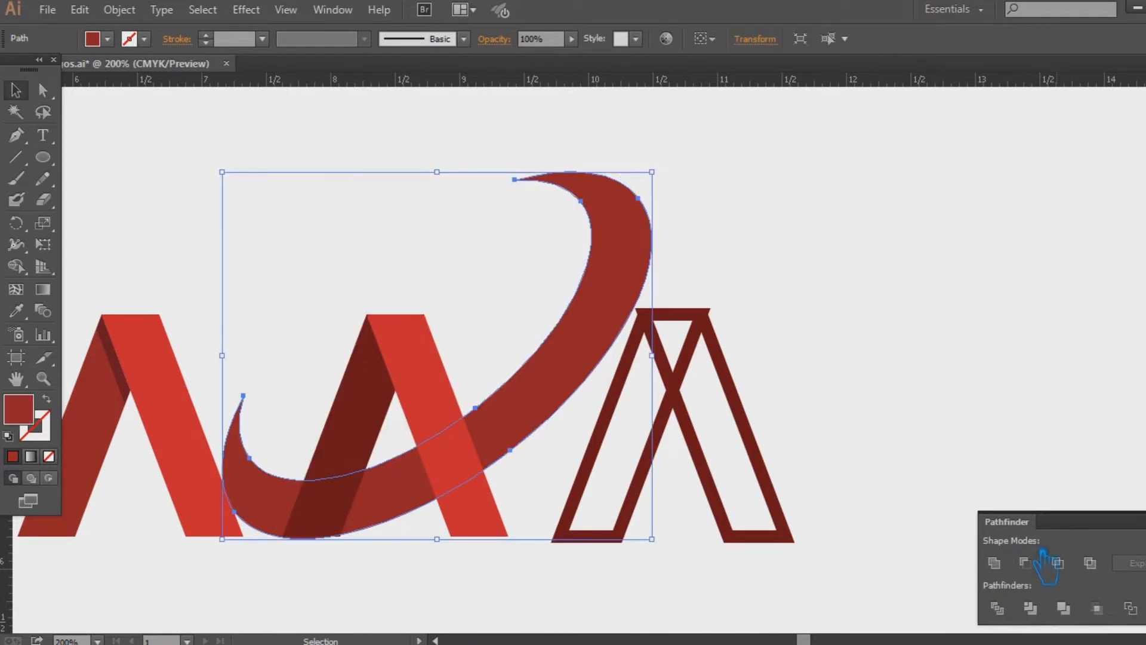
pyautogui.click(1145, 512)
pyautogui.click(886, 396)
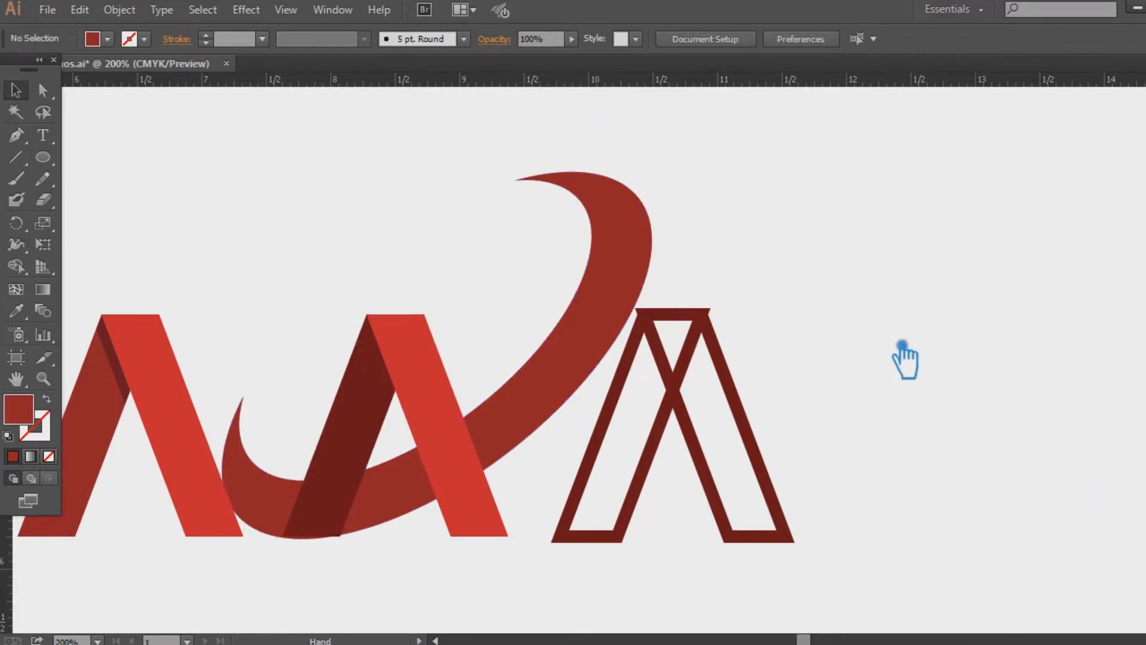
# Step: Move the outlined letter A horizontally to the right, clear of the swoosh
pyautogui.moveTo(907, 354); pyautogui.dragTo(962, 328)
pyautogui.moveTo(786, 394); pyautogui.dragTo(1019, 394)
pyautogui.click(726, 445)
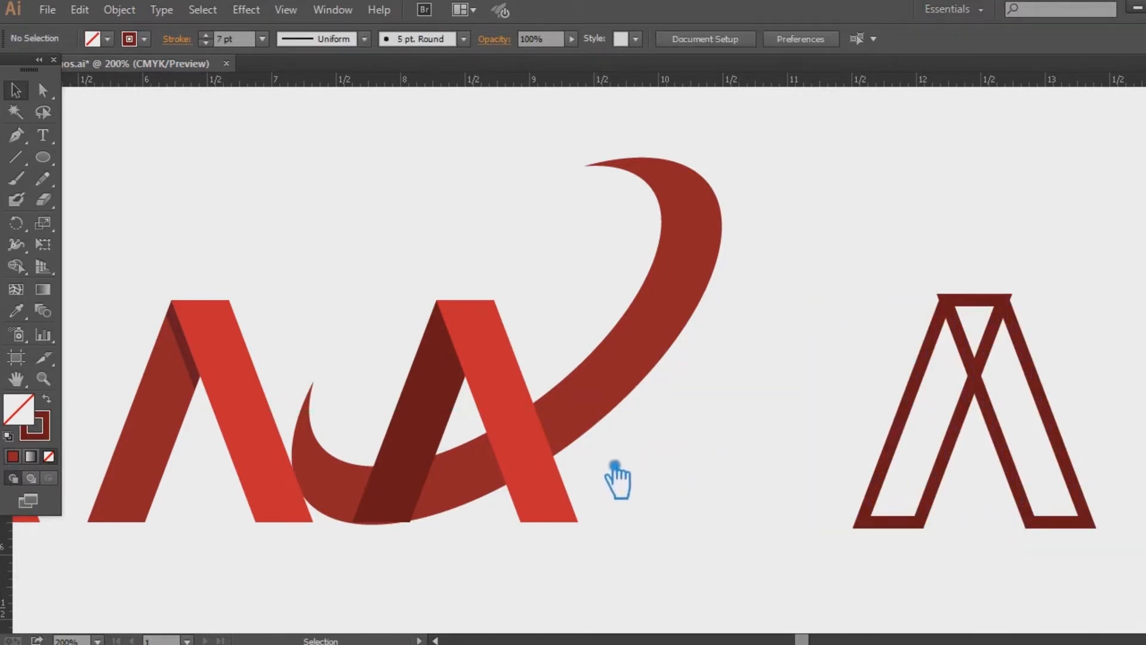
# Step: Scale the swoosh down proportionally from its upper-right corner and bring it in front of the third letter
pyautogui.click(668, 359)
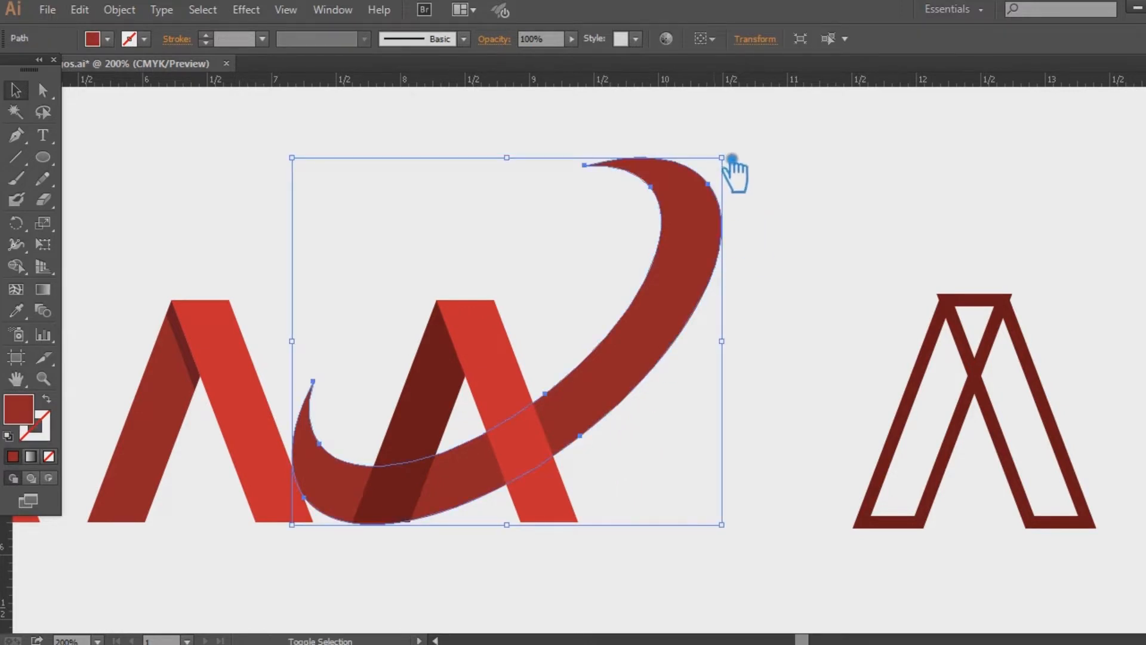
pyautogui.moveTo(739, 165); pyautogui.dragTo(686, 206)
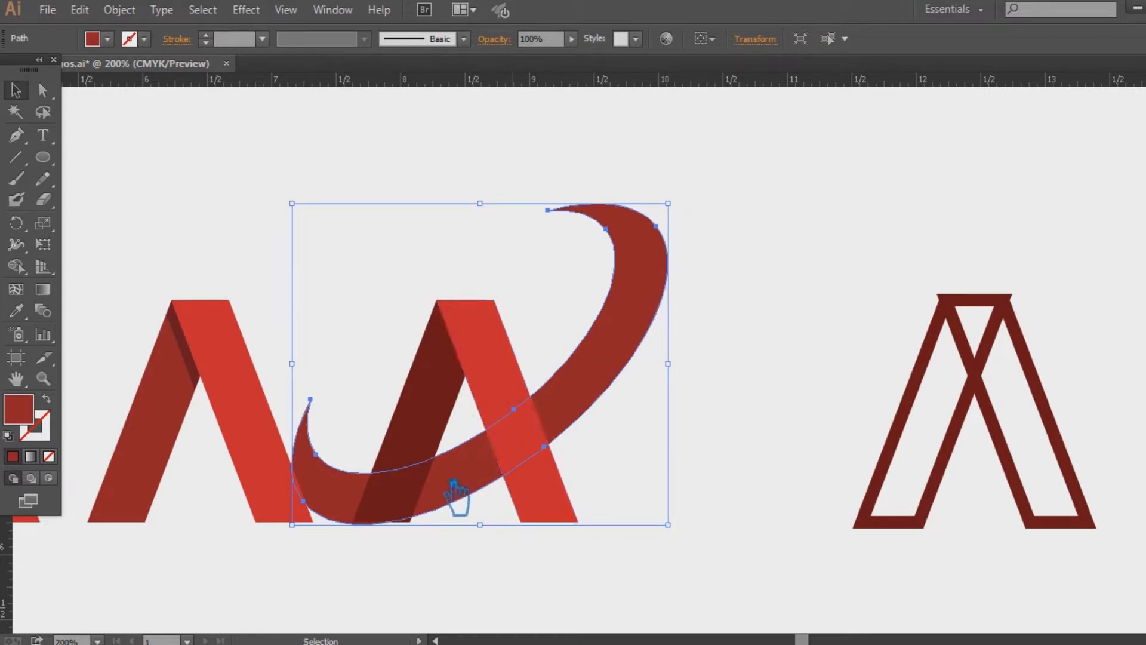
pyautogui.click(653, 429)
pyautogui.click(613, 400)
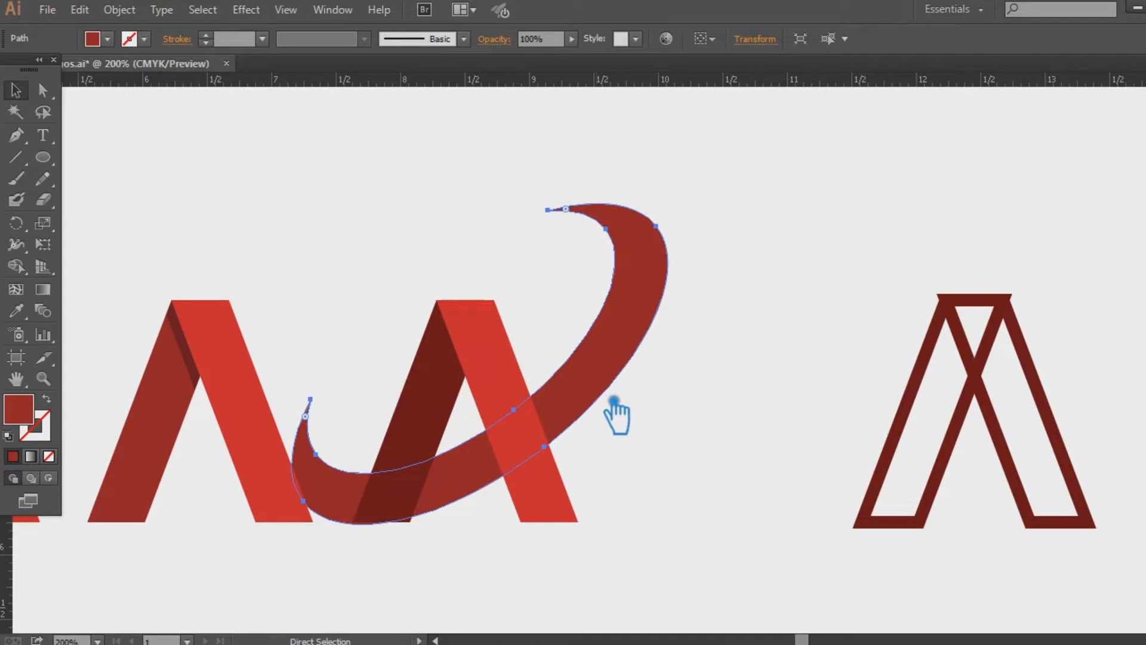
pyautogui.hotkey('ctrl', 'shift', ']')
pyautogui.click(574, 601)
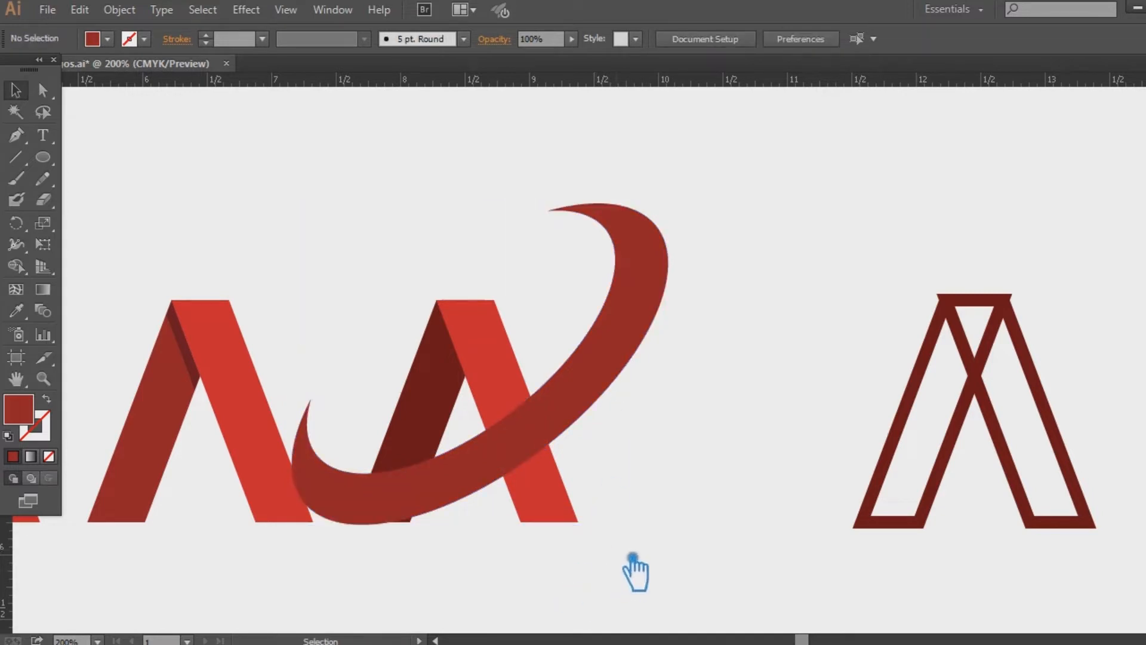
# Step: Offset the swoosh's path by 0.08 in with miter joins and a miter limit of 4
pyautogui.click(622, 385)
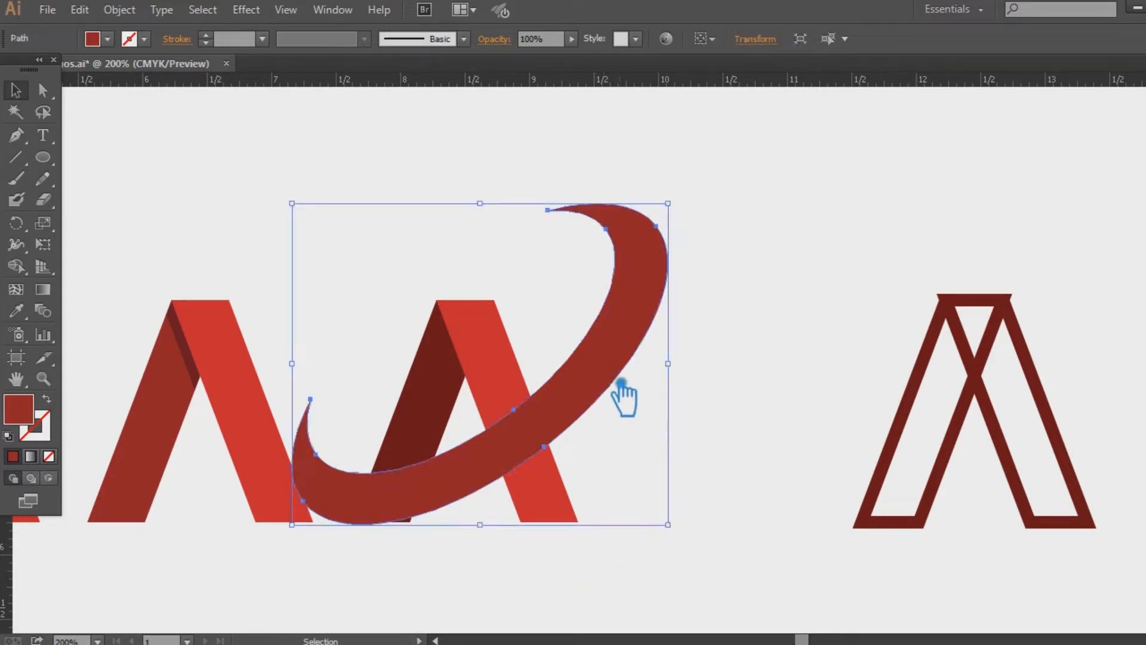
pyautogui.click(120, 9)
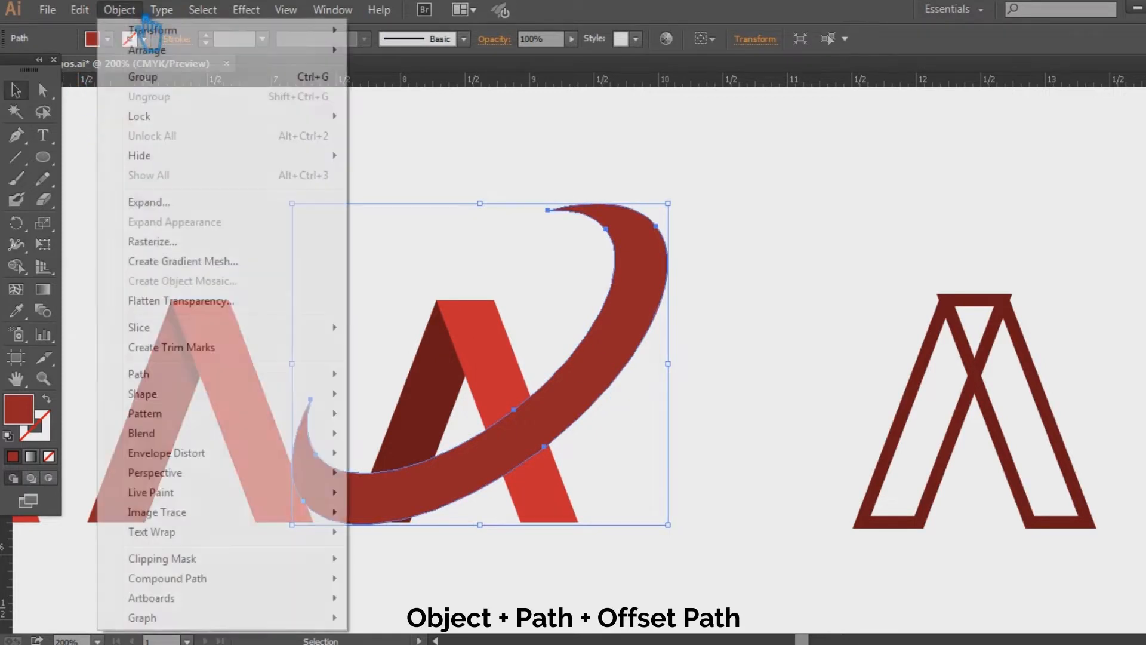
pyautogui.moveTo(203, 373)
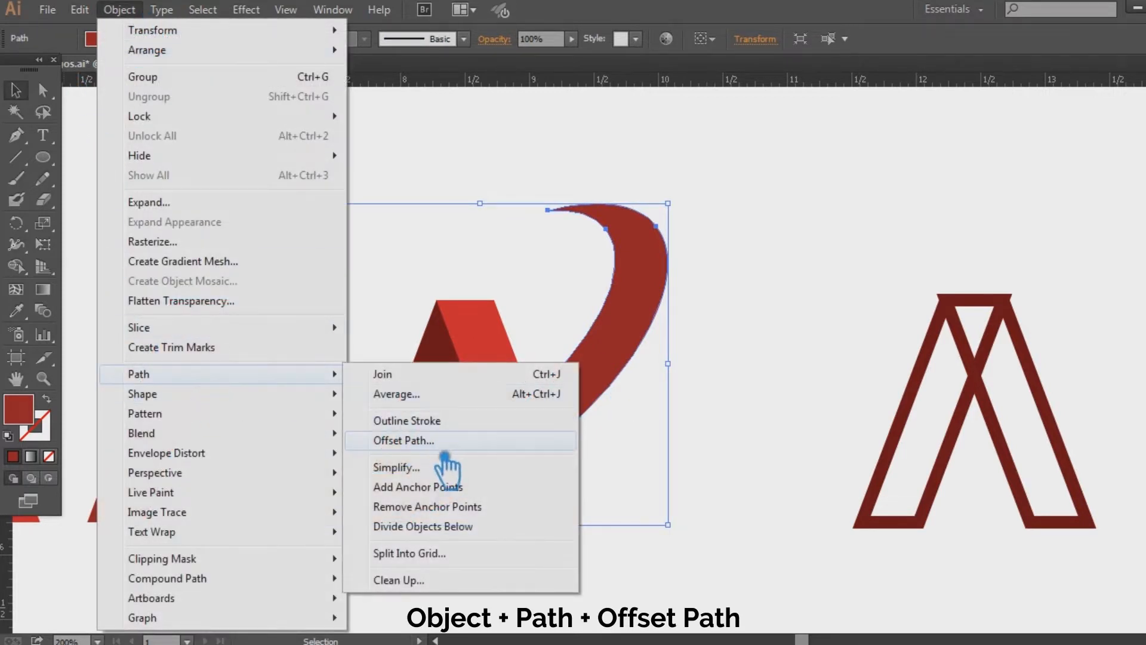
pyautogui.click(438, 439)
pyautogui.click(726, 237)
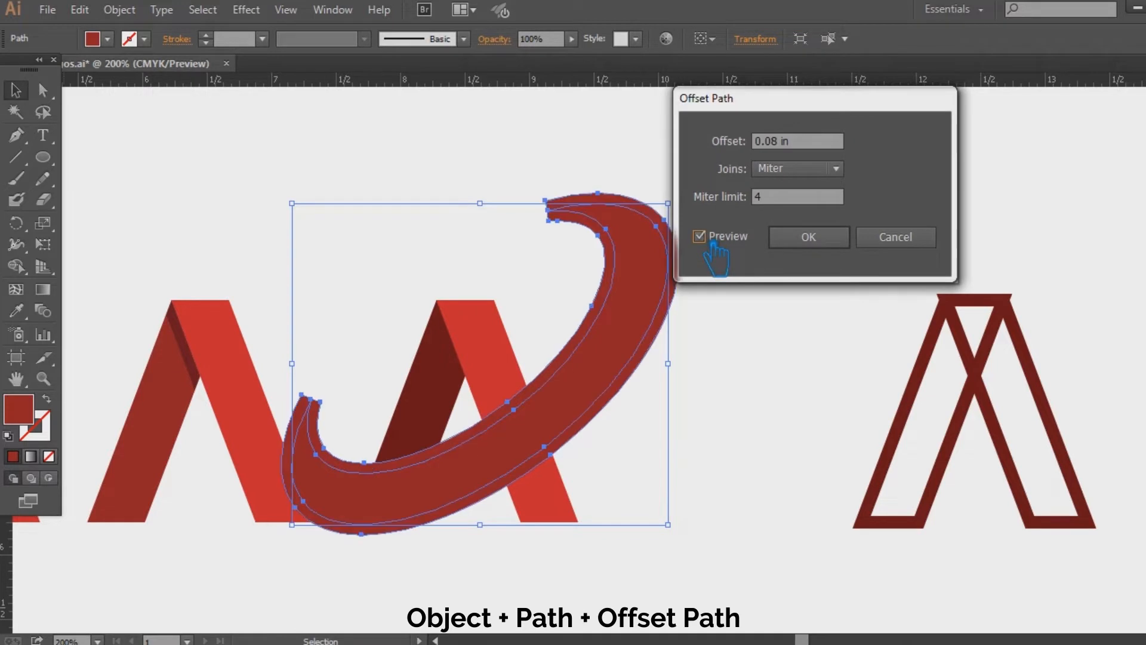
pyautogui.click(808, 237)
# Step: Select the third letter with the swoosh and its offset outline, and divide all the overlapping shapes with Pathfinder
pyautogui.click(670, 494)
pyautogui.moveTo(651, 548); pyautogui.dragTo(412, 304)
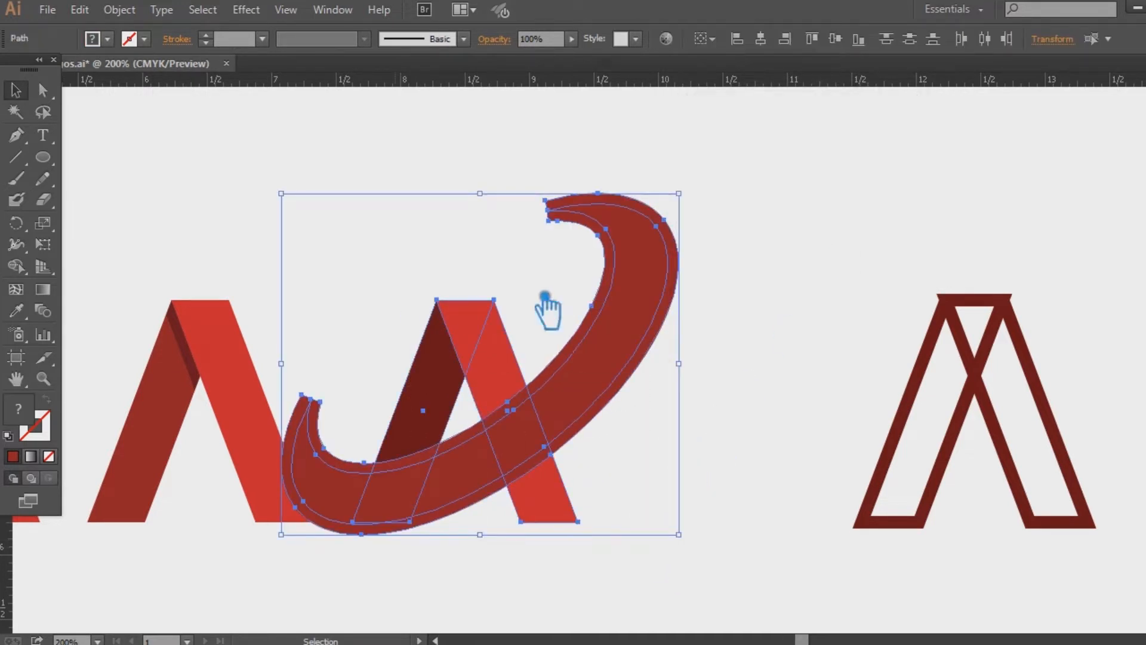
pyautogui.hotkey('ctrl', 'shift', 'F9')
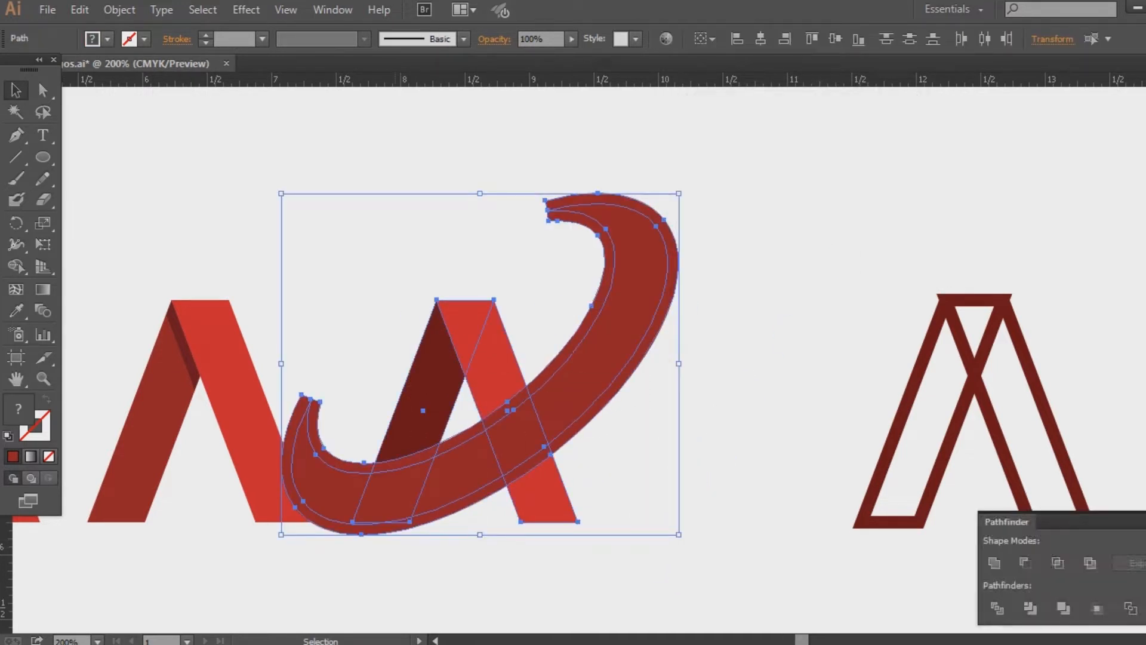
pyautogui.click(1003, 609)
pyautogui.hotkey('ctrl', 'shift', 'F9')
# Step: Ungroup the divided artwork and delete the offset border pieces around the swoosh outside the letter
pyautogui.click(742, 353)
pyautogui.click(694, 267)
pyautogui.rightClick(693, 270)
pyautogui.click(728, 353)
pyautogui.click(788, 307)
pyautogui.click(694, 263)
pyautogui.press('Delete')
pyautogui.click(334, 435)
pyautogui.press('Delete')
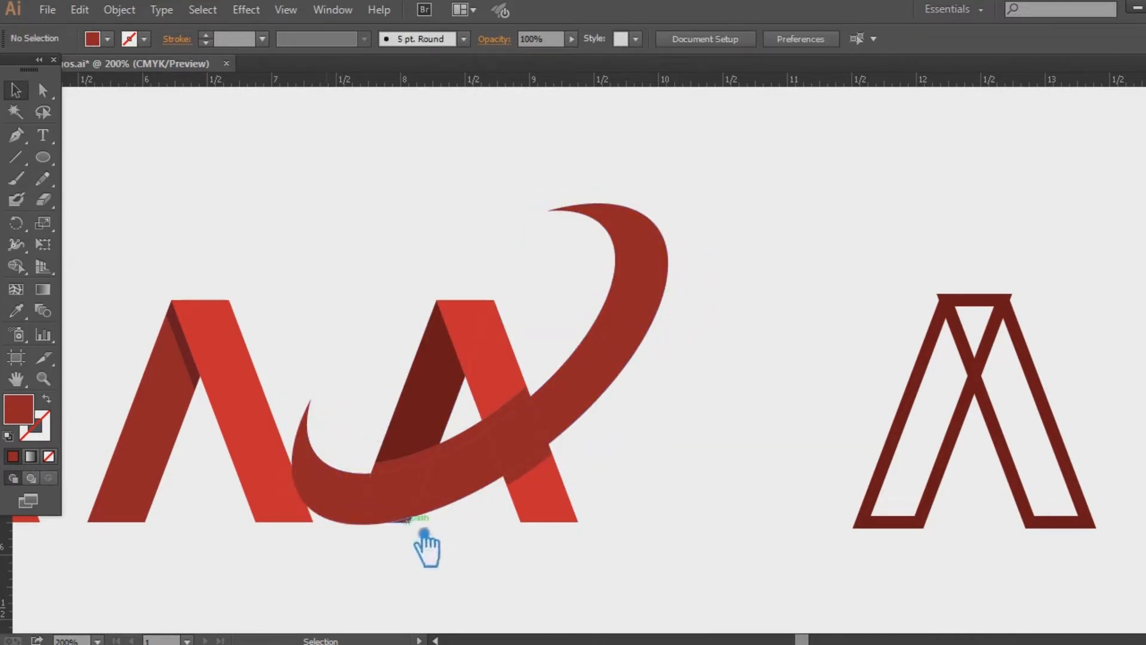
# Step: Delete the swoosh's tail and leftover fragments that extend past the foot of the third letter's left leg
pyautogui.click(372, 532)
pyautogui.press('Delete')
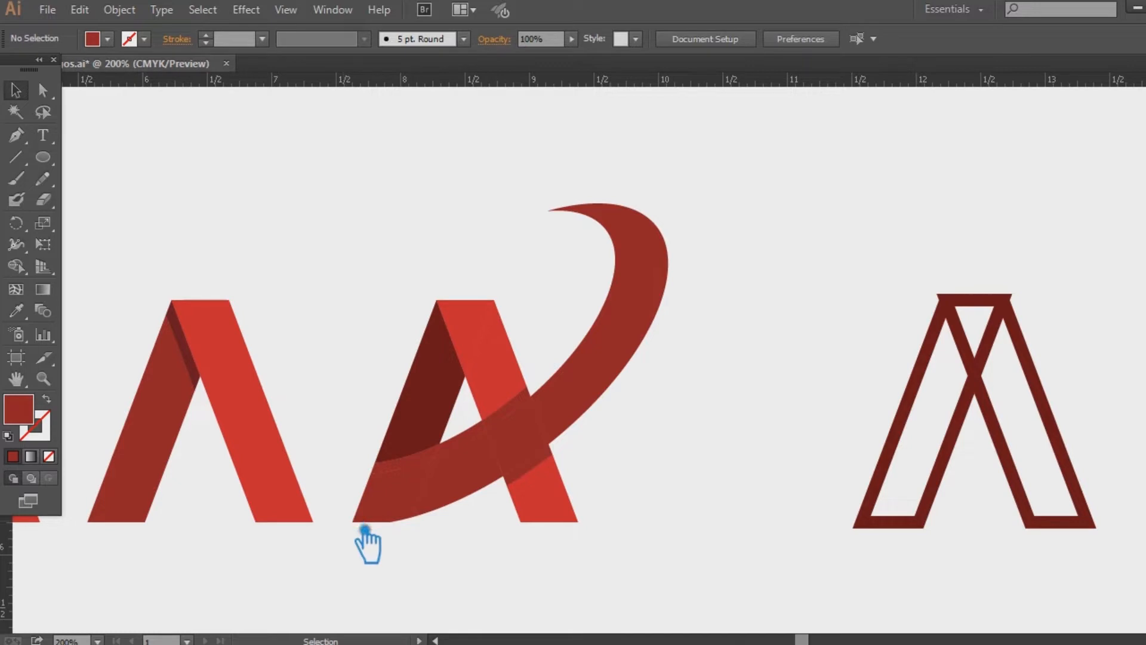
pyautogui.click(377, 536)
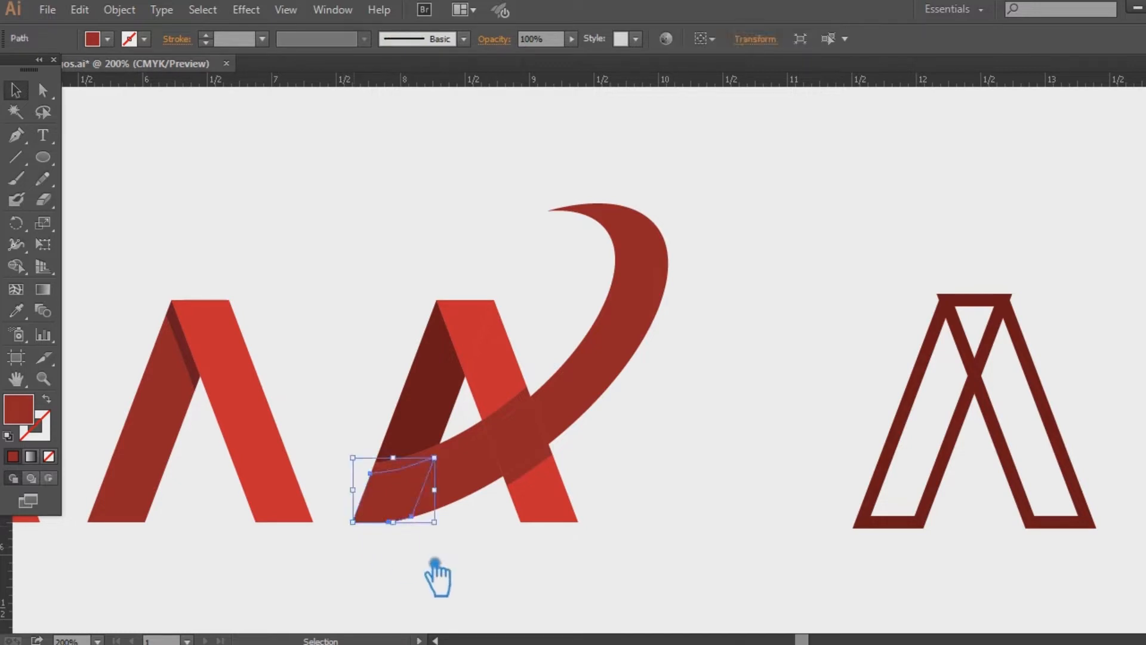
pyautogui.press('Delete')
pyautogui.click(392, 513)
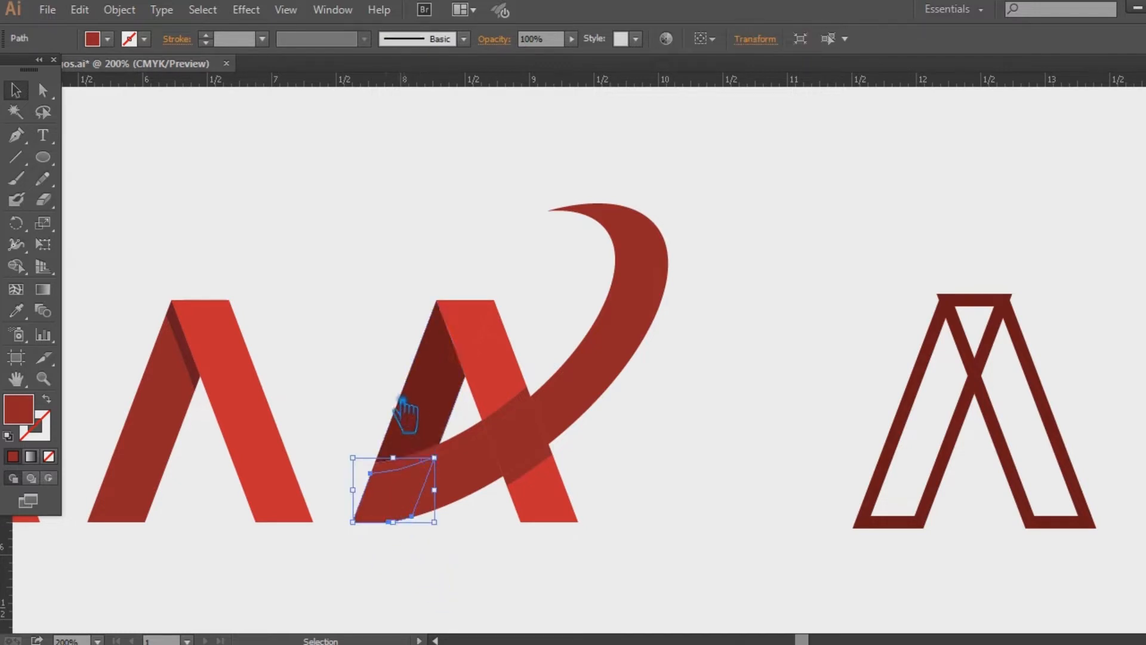
pyautogui.press('Delete')
pyautogui.hotkey('ctrl', '=')
pyautogui.hotkey('ctrl', '=')
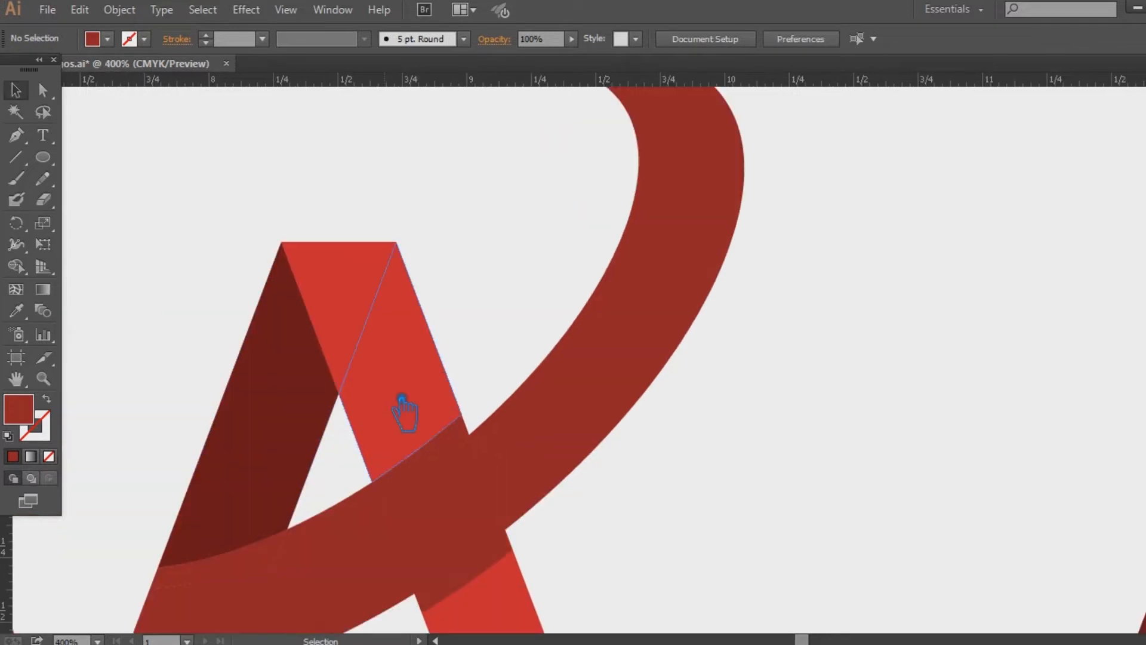
pyautogui.moveTo(436, 406); pyautogui.dragTo(661, 258)
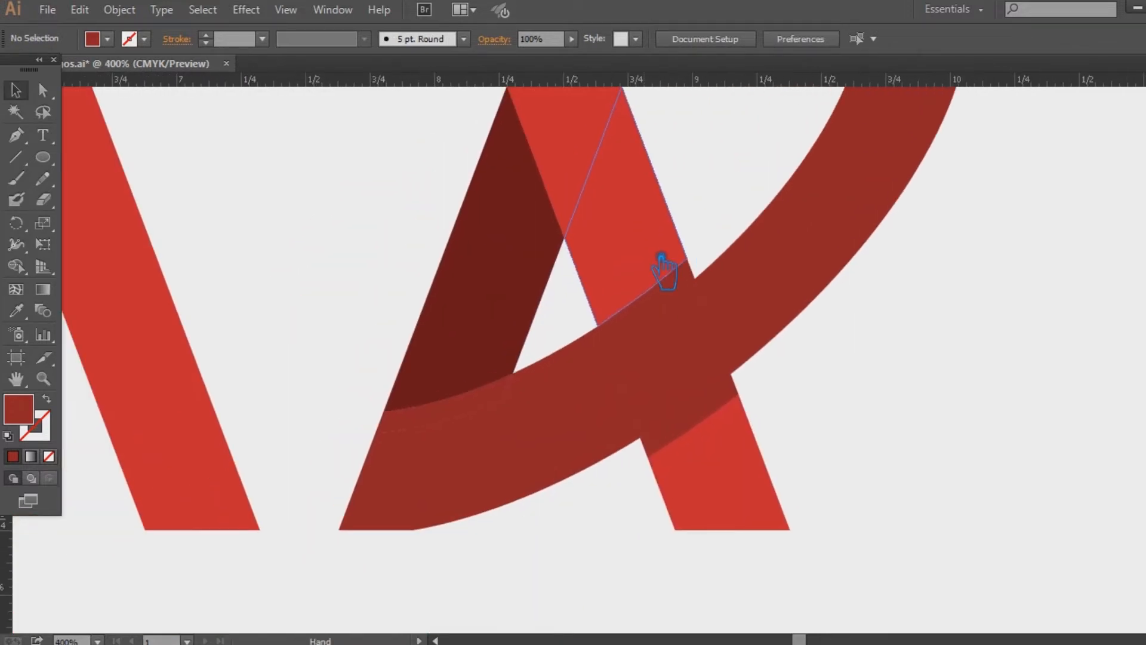
pyautogui.click(444, 486)
pyautogui.click(481, 346)
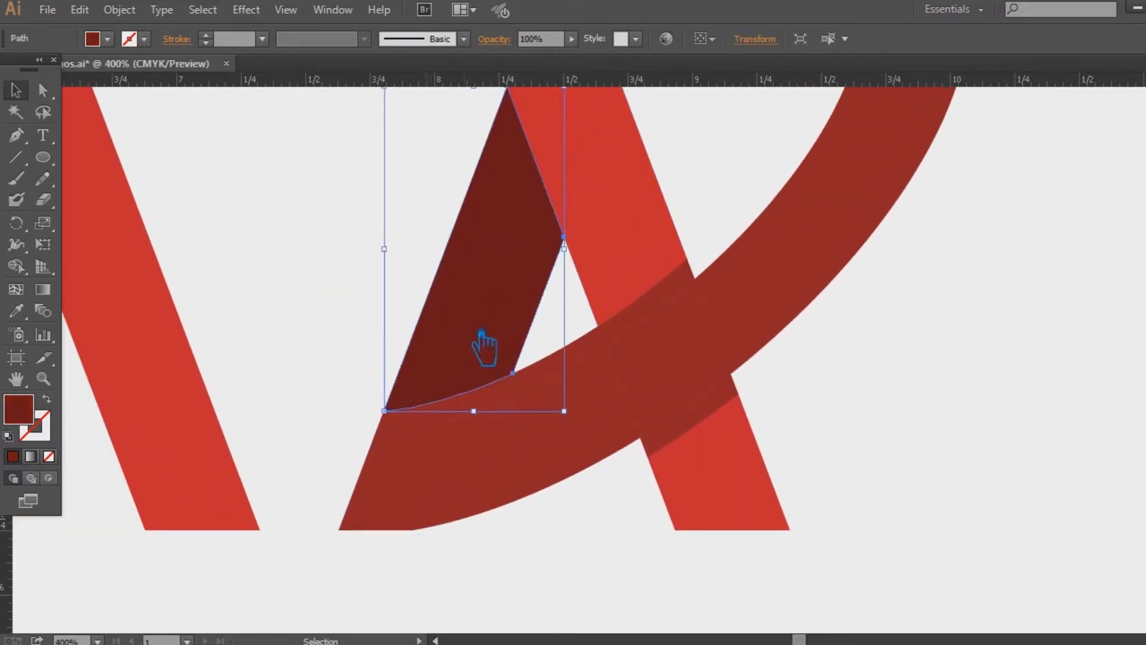
pyautogui.keyDown('shift'); pyautogui.click(422, 520); pyautogui.keyUp('shift')
pyautogui.click(18, 311)
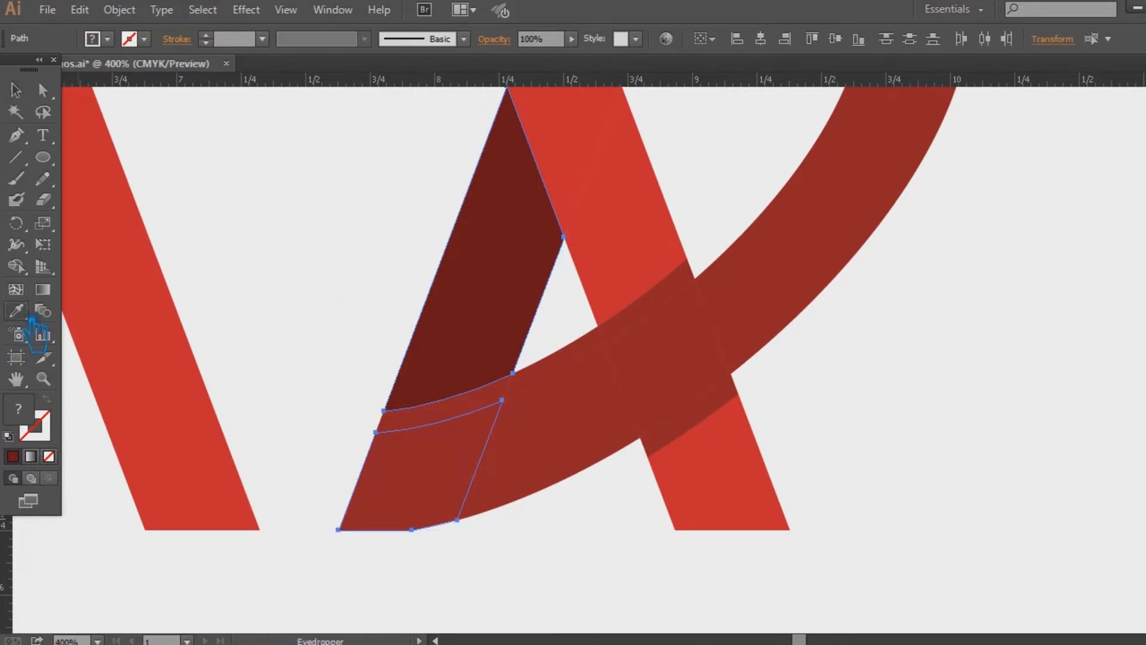
pyautogui.click(16, 89)
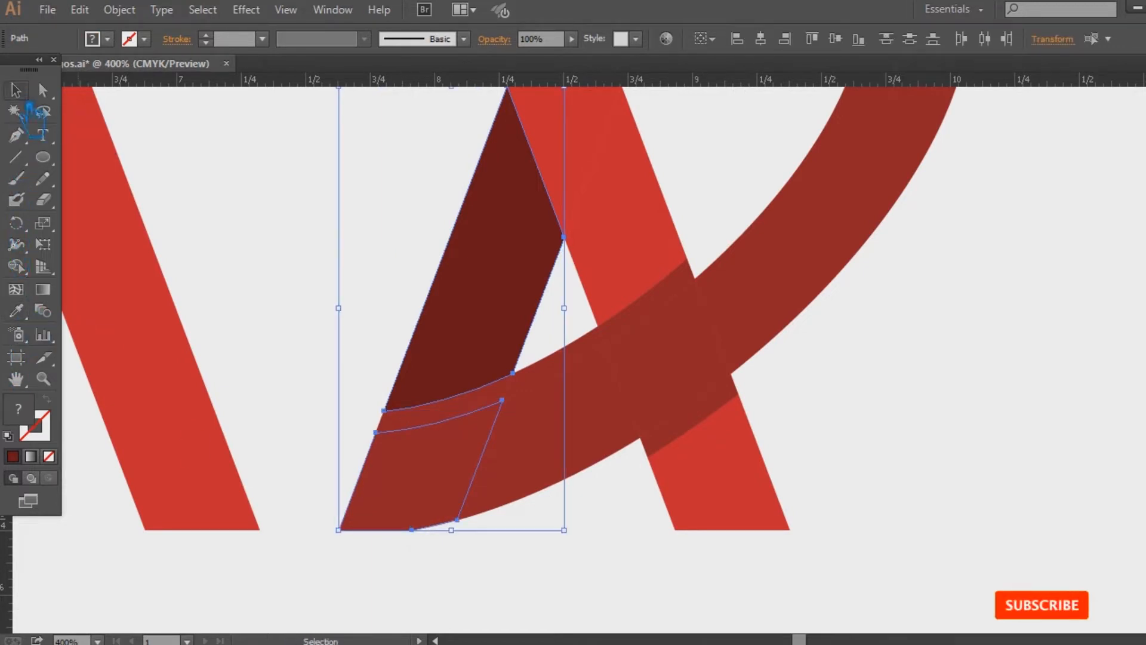
pyautogui.click(308, 248)
# Step: Delete the thin offset strips above the swoosh between the letter's legs and below the swoosh across the right bar
pyautogui.click(573, 373)
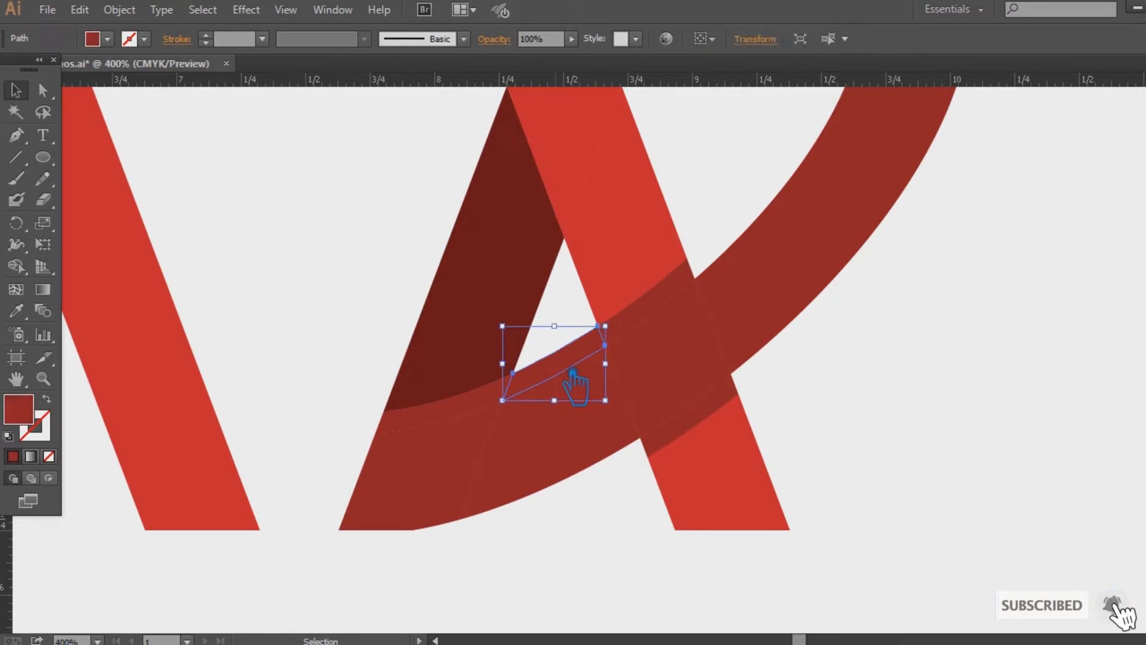
pyautogui.press('Delete')
pyautogui.click(571, 362)
pyautogui.press('Delete')
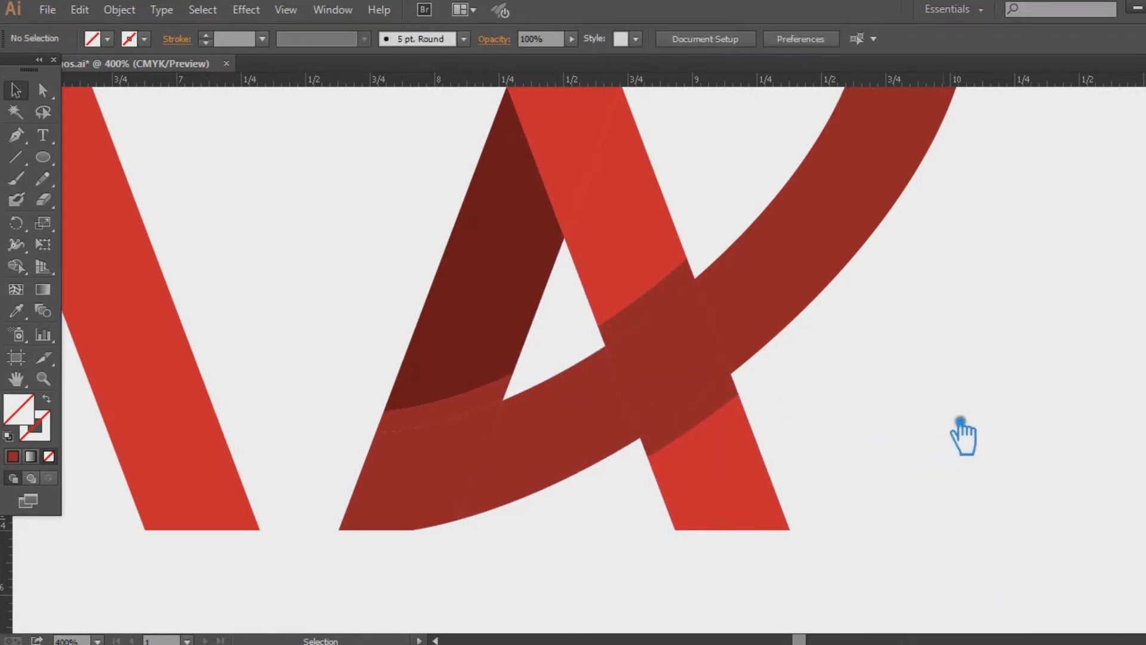
pyautogui.hotkey('ctrl', '-')
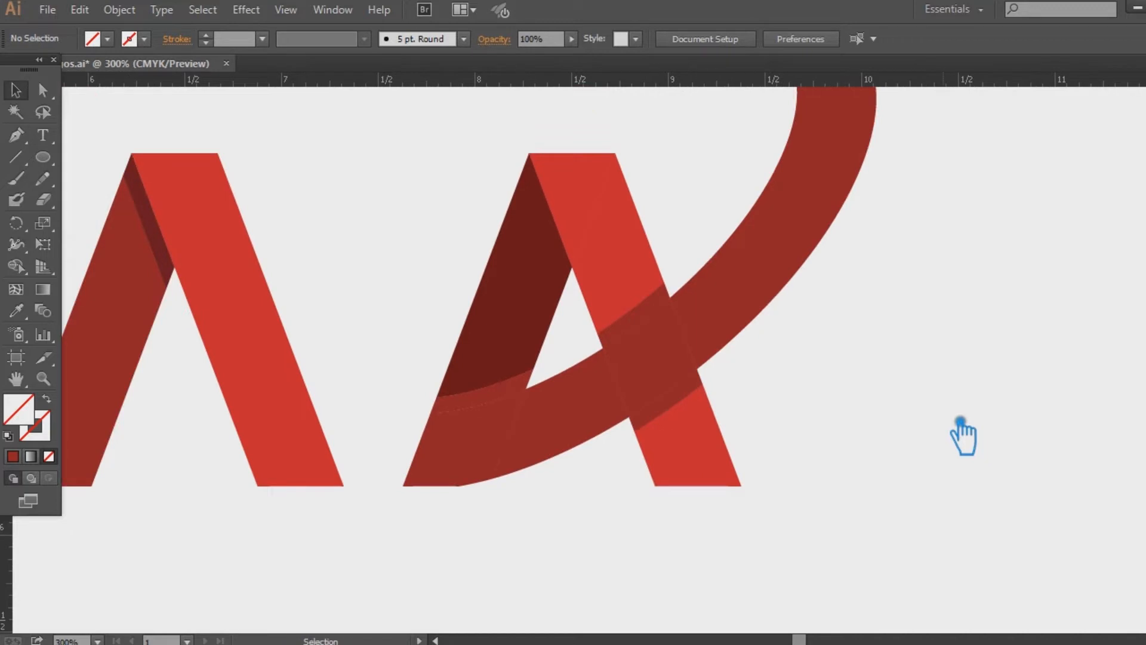
pyautogui.click(686, 416)
pyautogui.press('Delete')
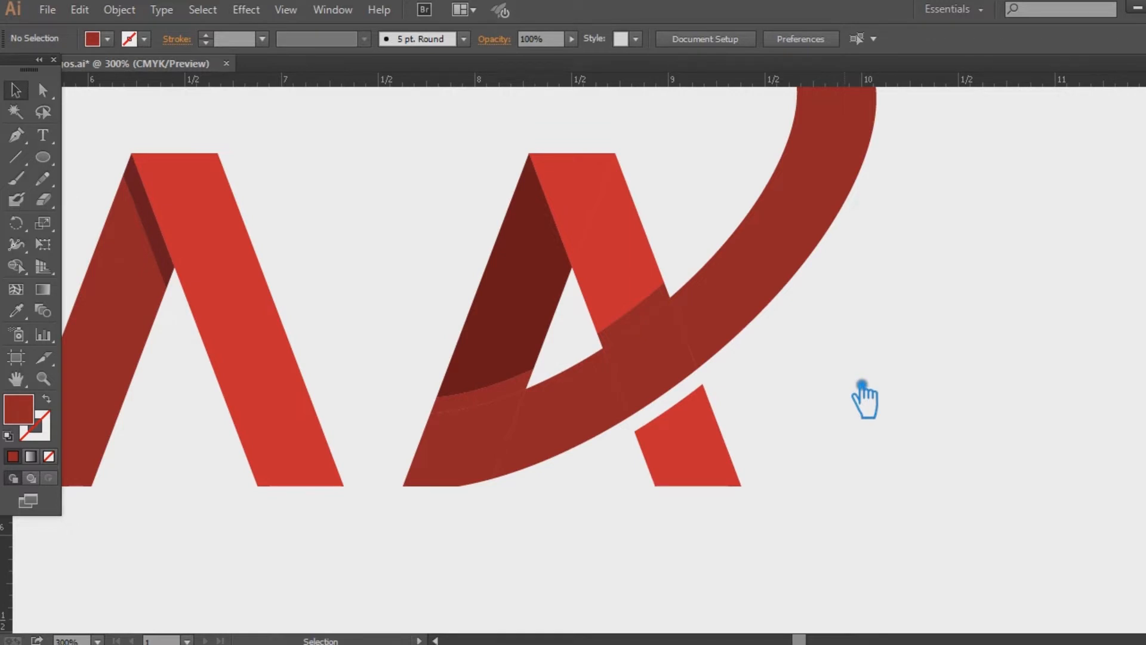
# Step: Recolor the lower pieces of the third letter's left leg with its upper part's dark red, and unite them into one shape
pyautogui.click(486, 466)
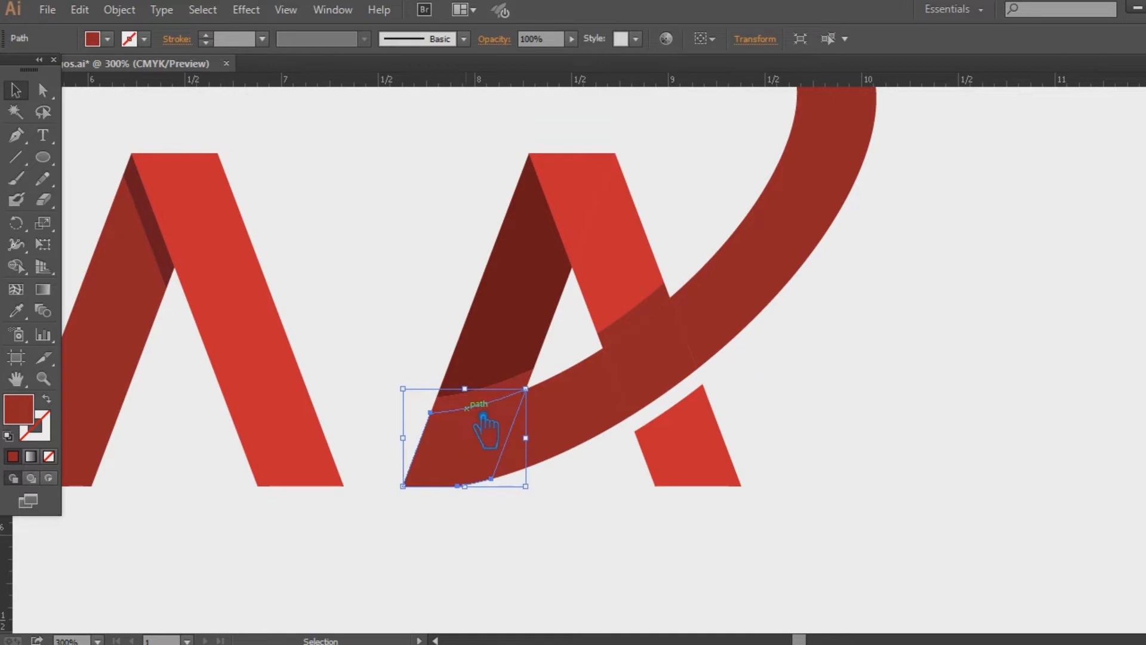
pyautogui.keyDown('shift'); pyautogui.click(510, 330); pyautogui.keyUp('shift')
pyautogui.press('i')
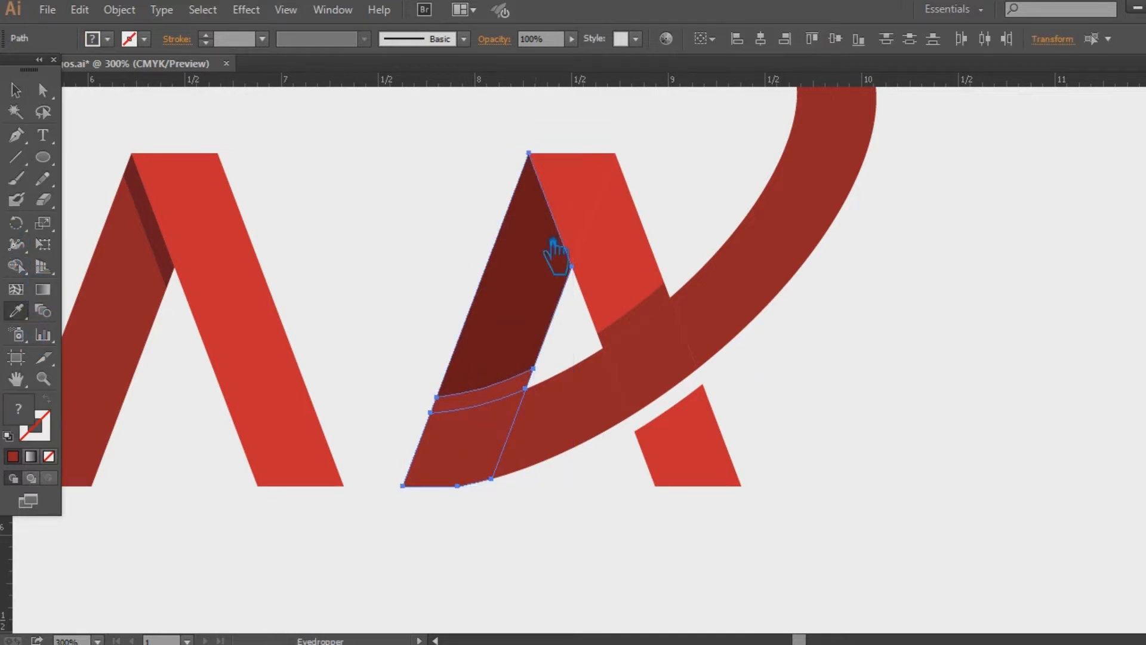
pyautogui.click(535, 273)
pyautogui.hotkey('ctrl', 'shift', 'F9')
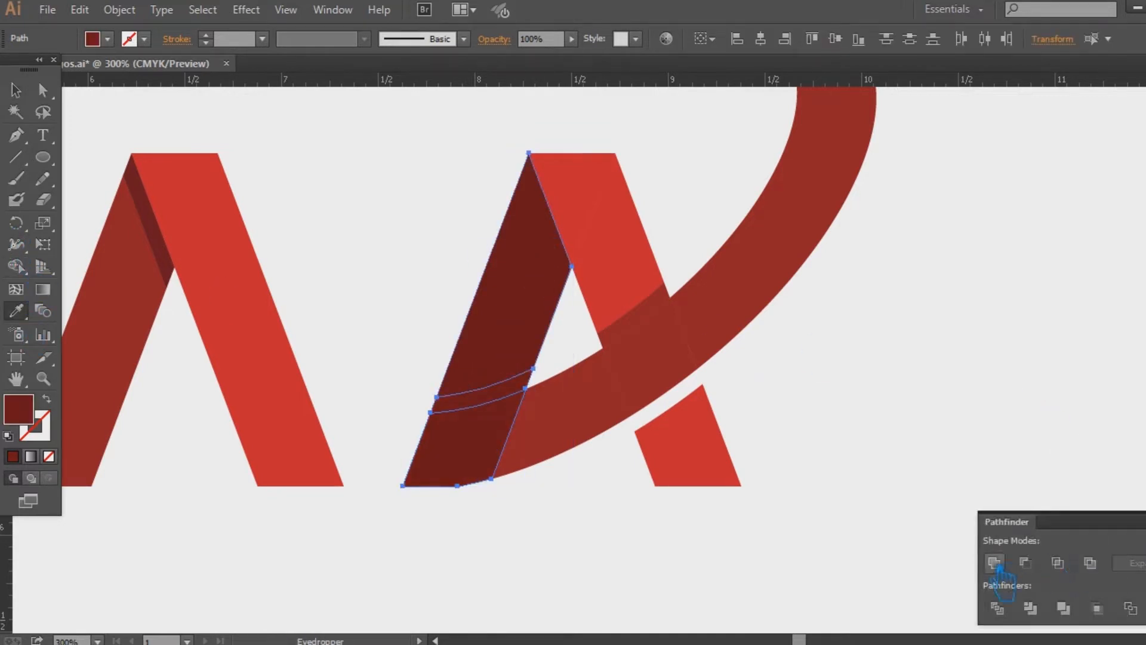
pyautogui.click(1007, 569)
pyautogui.hotkey('ctrl', 'shift', 'F9')
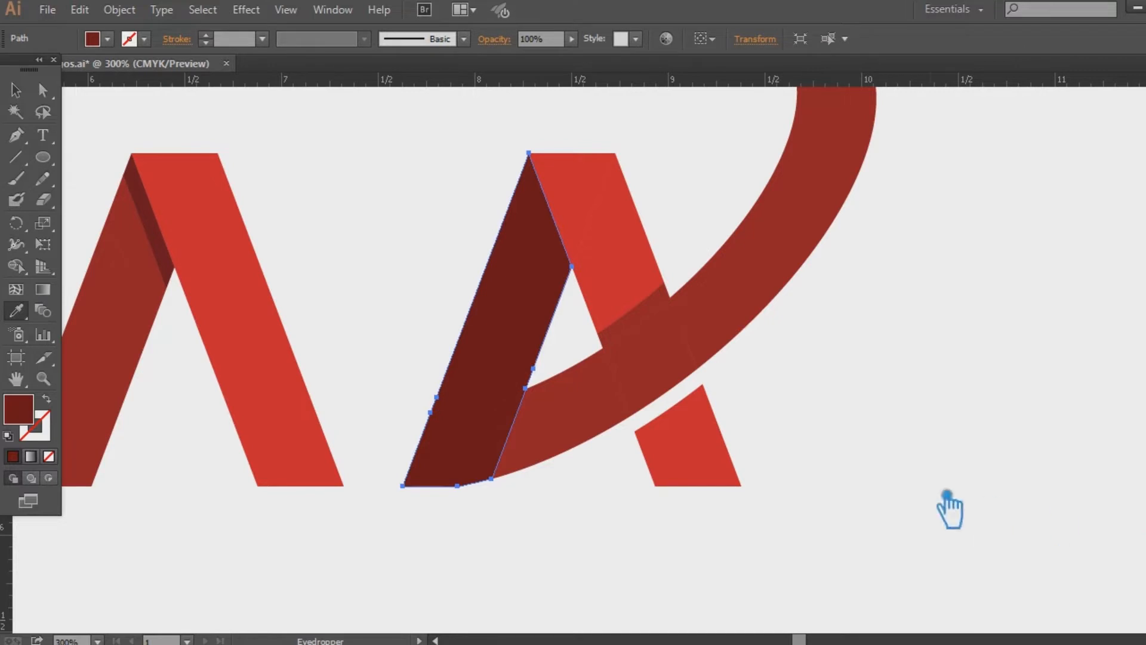
# Step: Remove the leftover anchor points along both long sides of the third letter's united left leg
pyautogui.press('p')
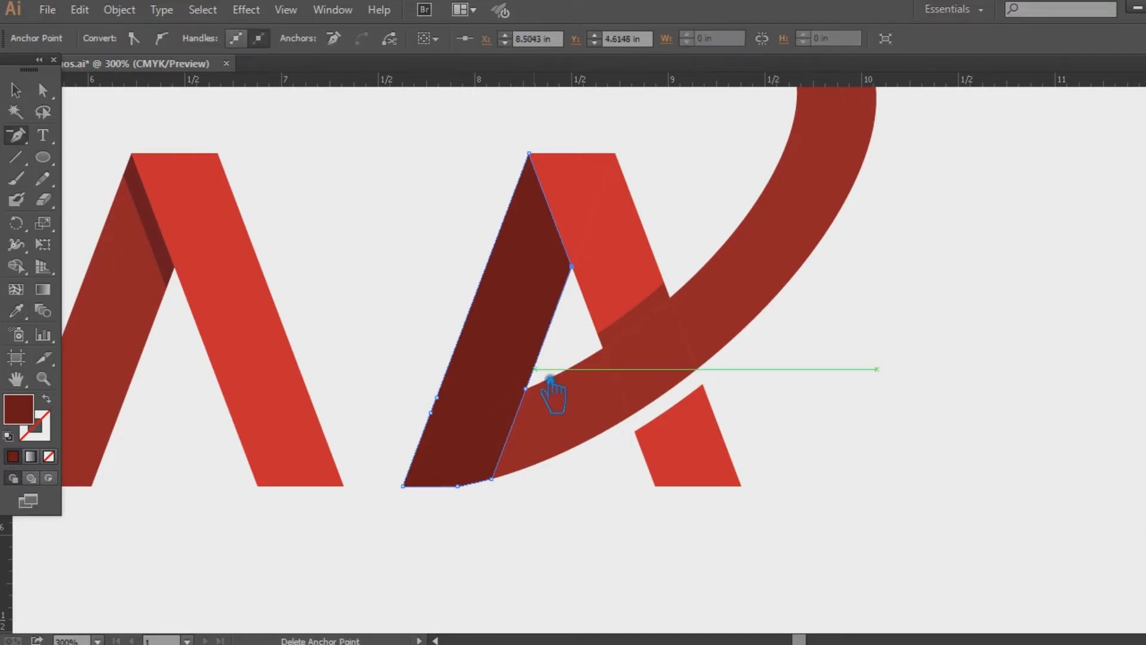
pyautogui.click(449, 435)
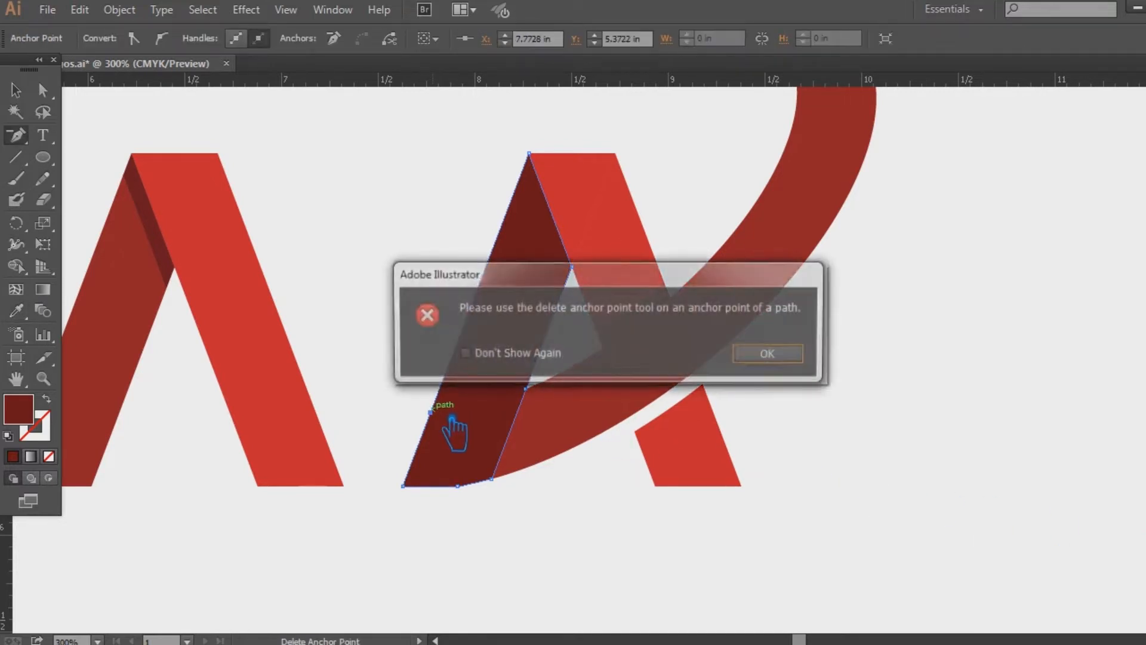
pyautogui.click(760, 355)
pyautogui.click(430, 412)
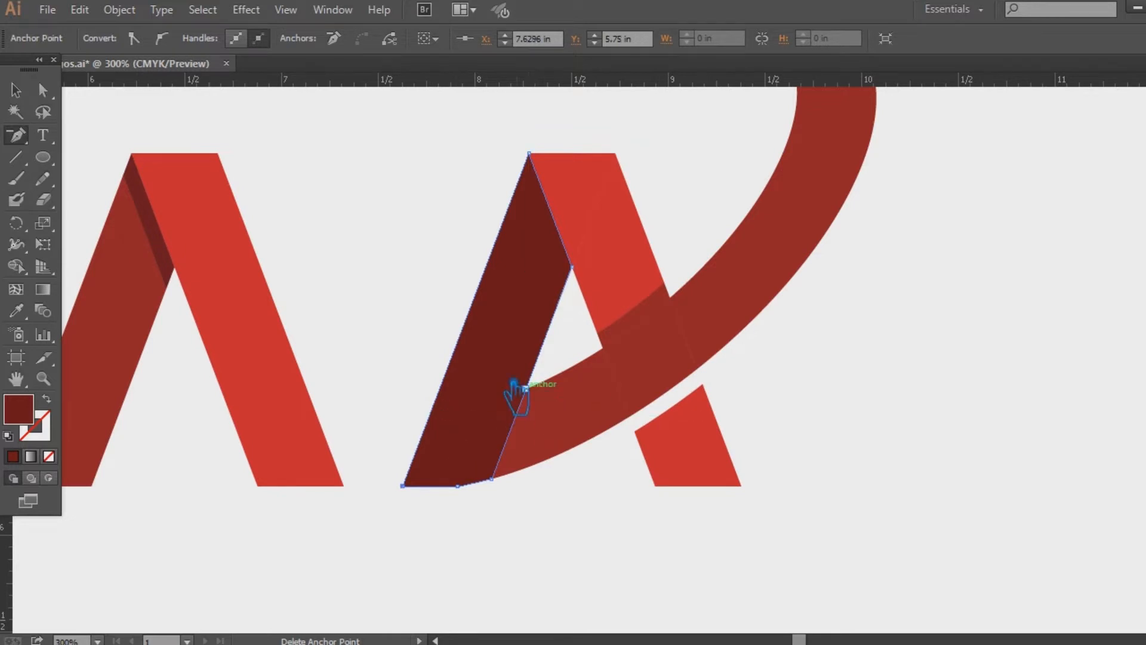
pyautogui.moveTo(16, 135); pyautogui.dragTo(225, 194)
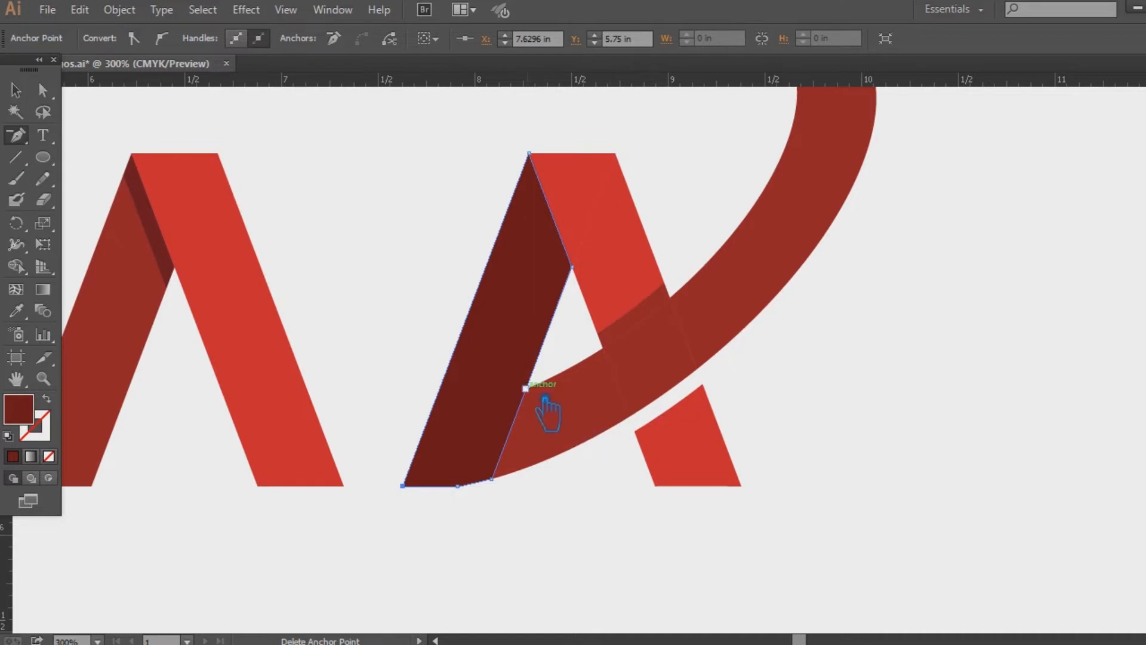
pyautogui.press('v')
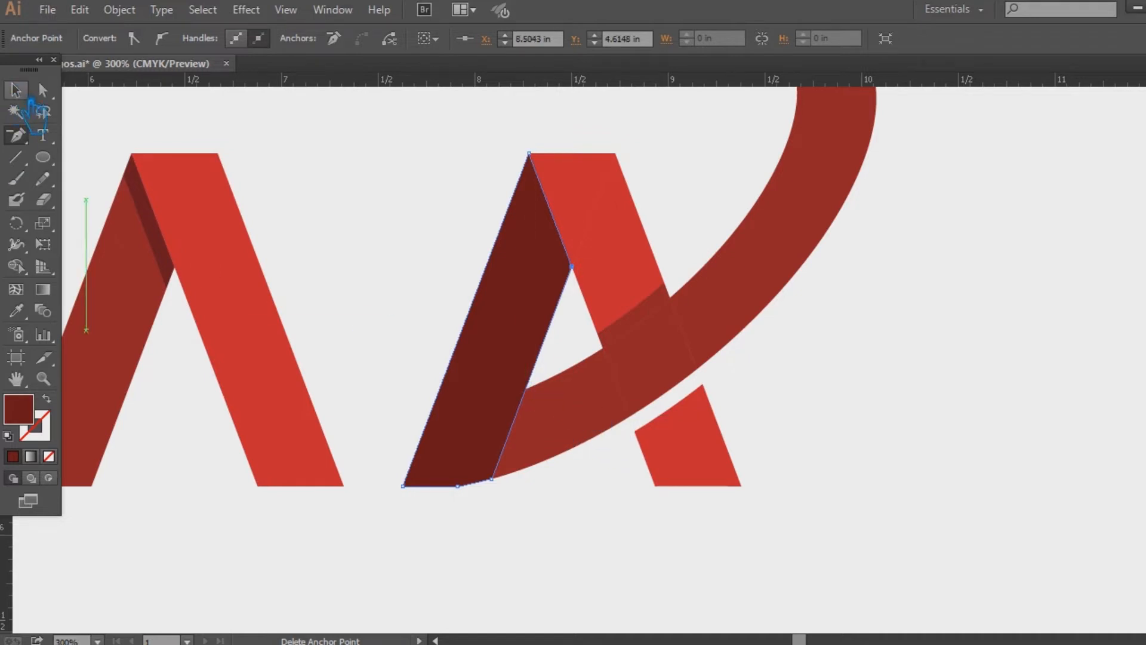
pyautogui.click(350, 193)
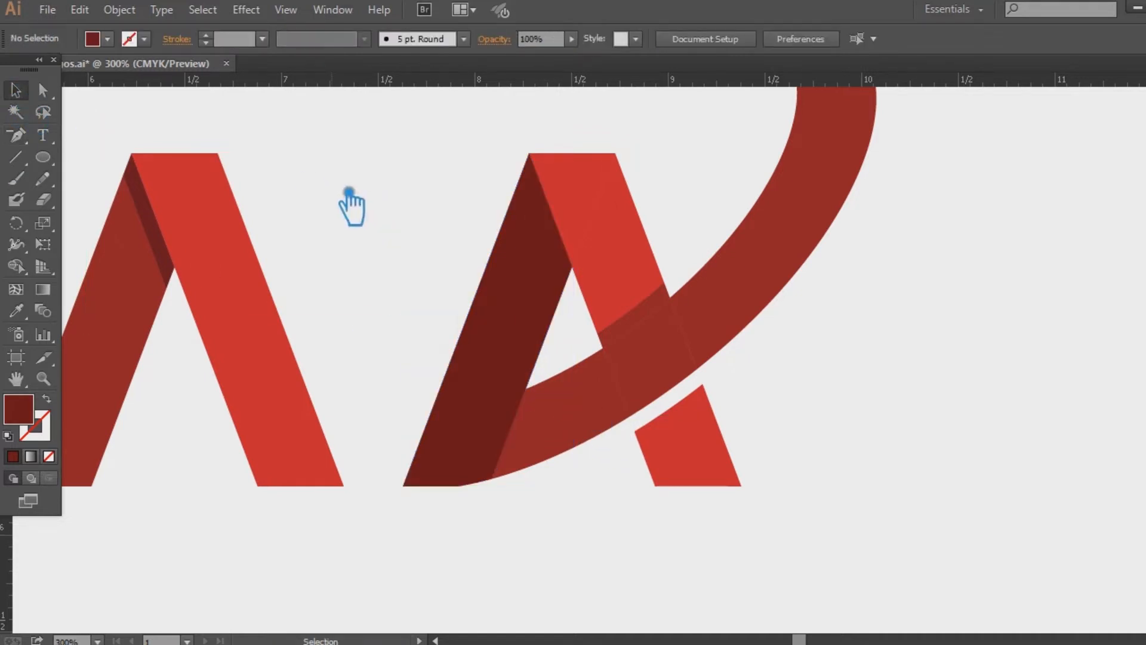
# Step: Remove the extra anchor point at the left leg's foot and reshape its lower edge into a smooth curve meeting the swoosh
pyautogui.click(499, 436)
pyautogui.press('-')
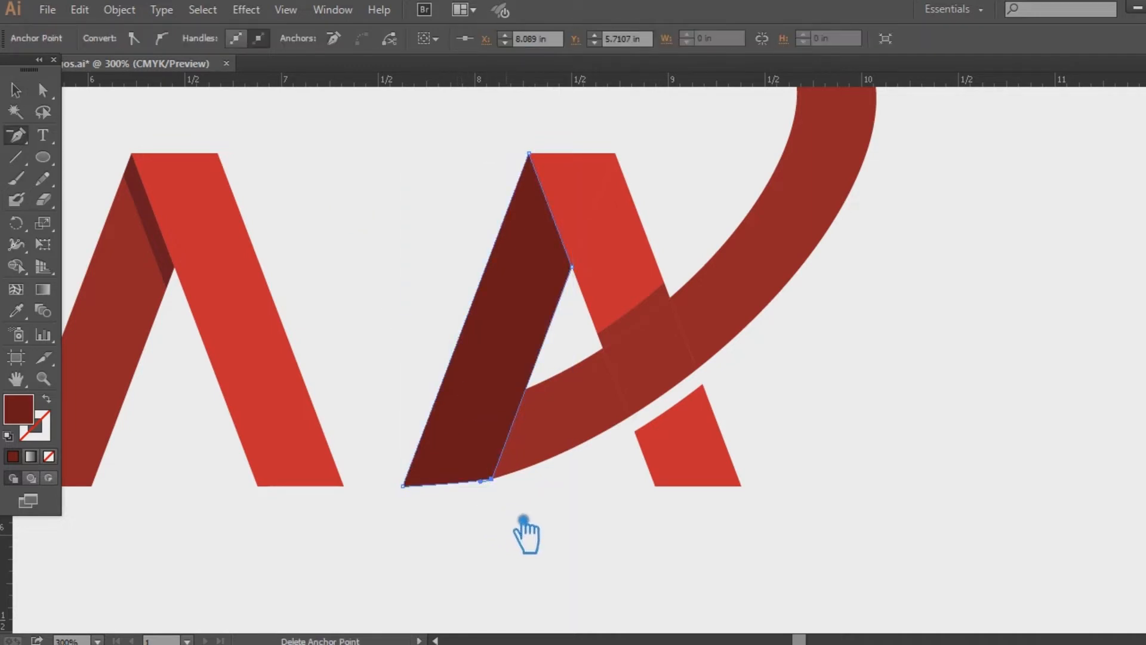
pyautogui.press('a')
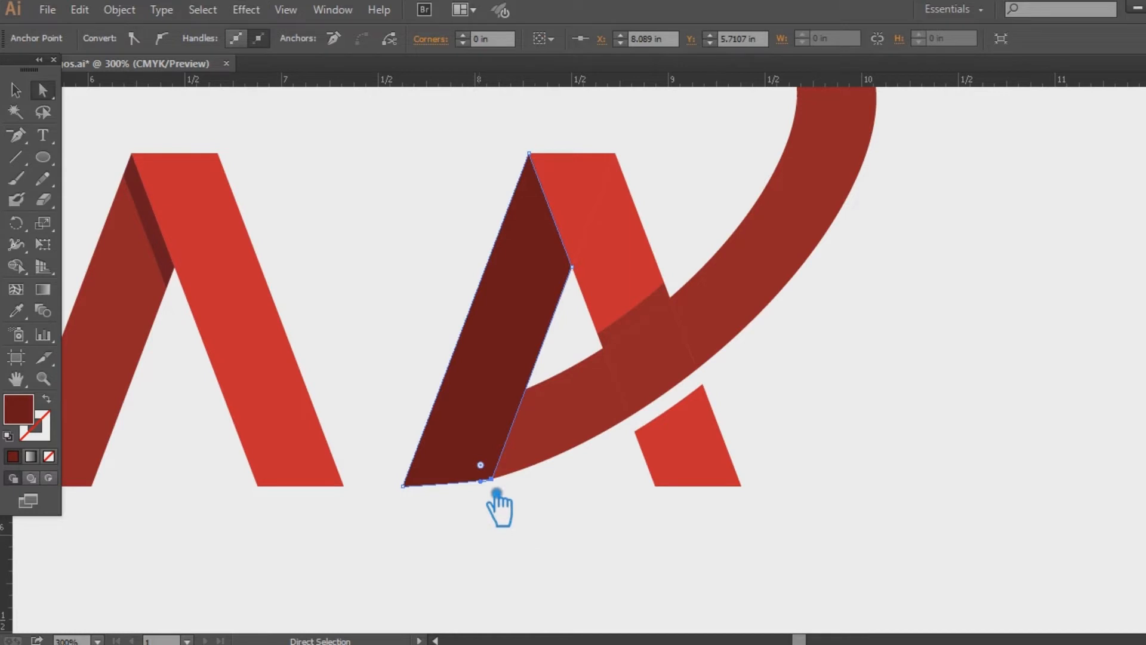
pyautogui.moveTo(497, 491); pyautogui.dragTo(471, 499)
pyautogui.click(511, 530)
# Step: Draw an unfilled curved dividing path with the Pen tool from the left leg's foot to the swoosh's inner edge between the legs
pyautogui.moveTo(1057, 346); pyautogui.dragTo(936, 427)
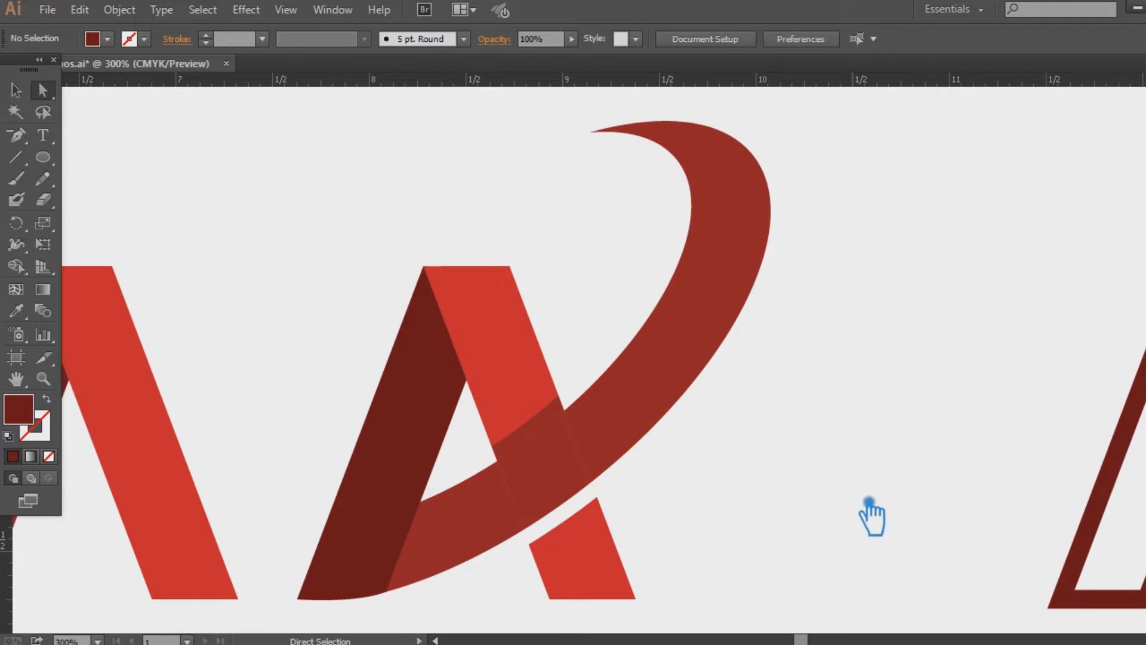
pyautogui.moveTo(361, 223); pyautogui.dragTo(414, 193)
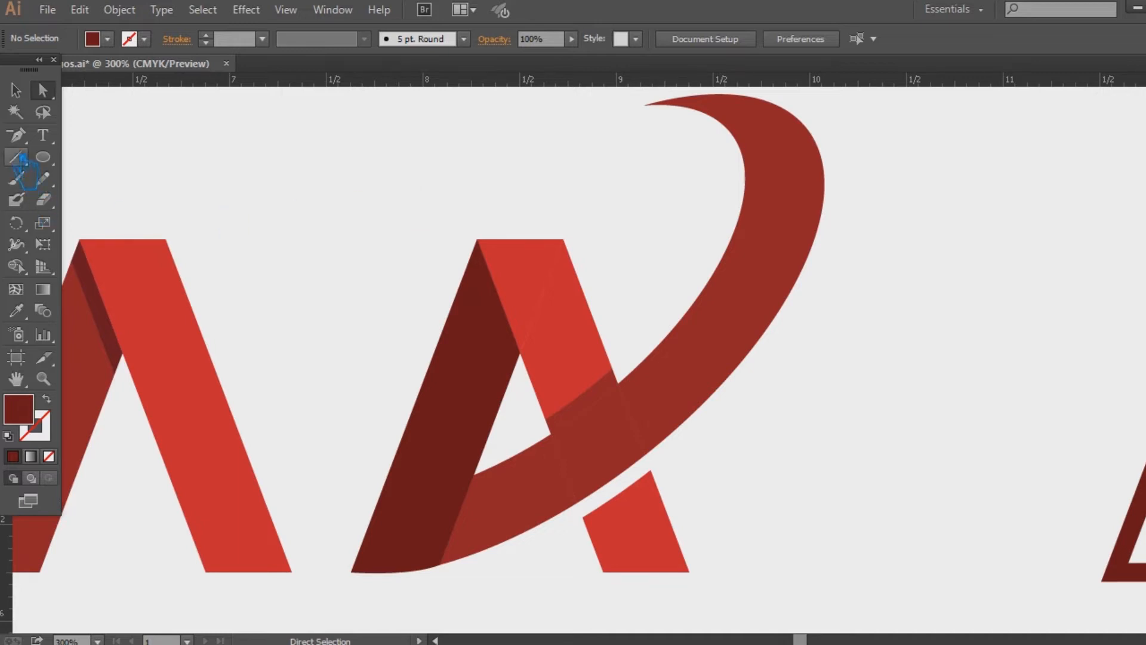
pyautogui.moveTo(18, 136); pyautogui.dragTo(60, 133)
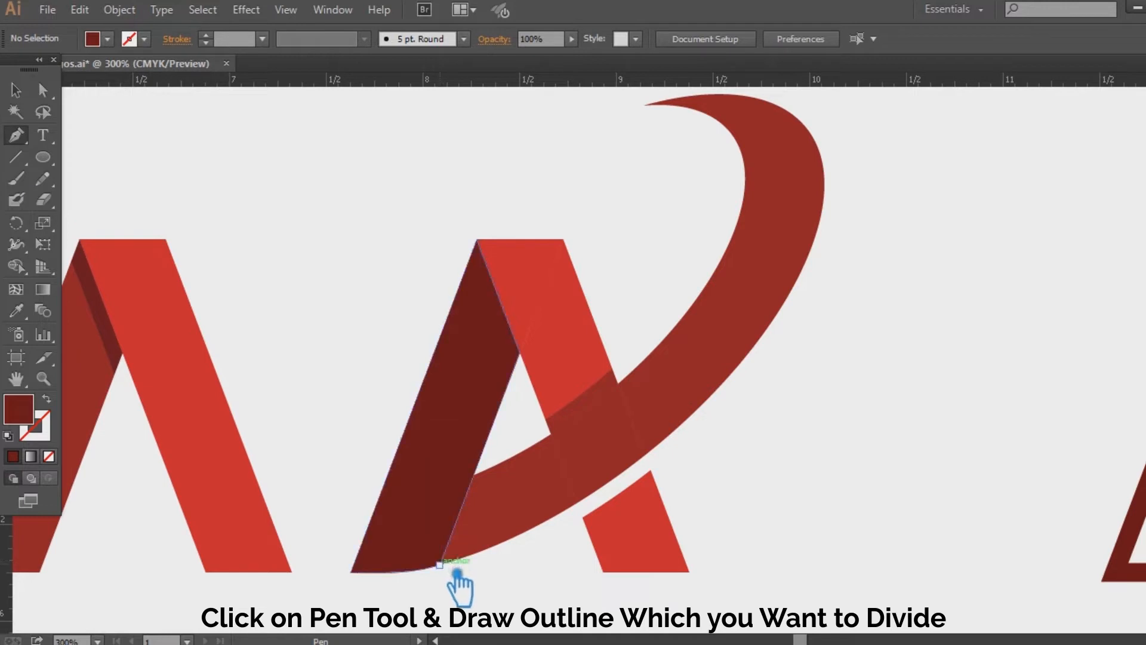
pyautogui.click(440, 565)
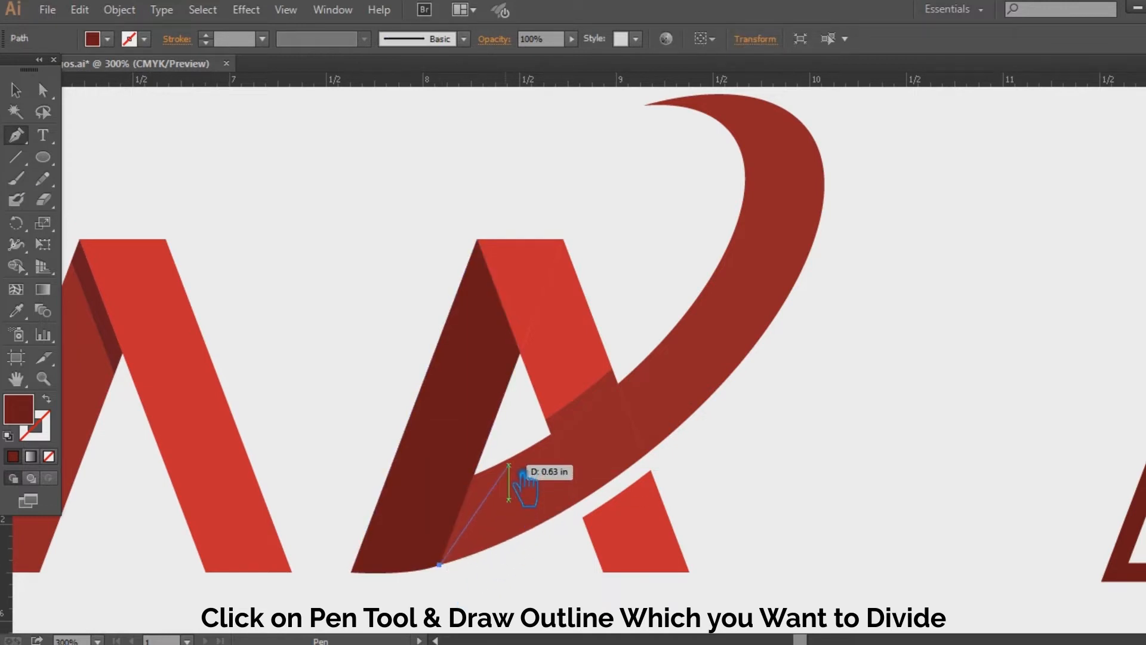
pyautogui.moveTo(551, 435); pyautogui.dragTo(663, 395)
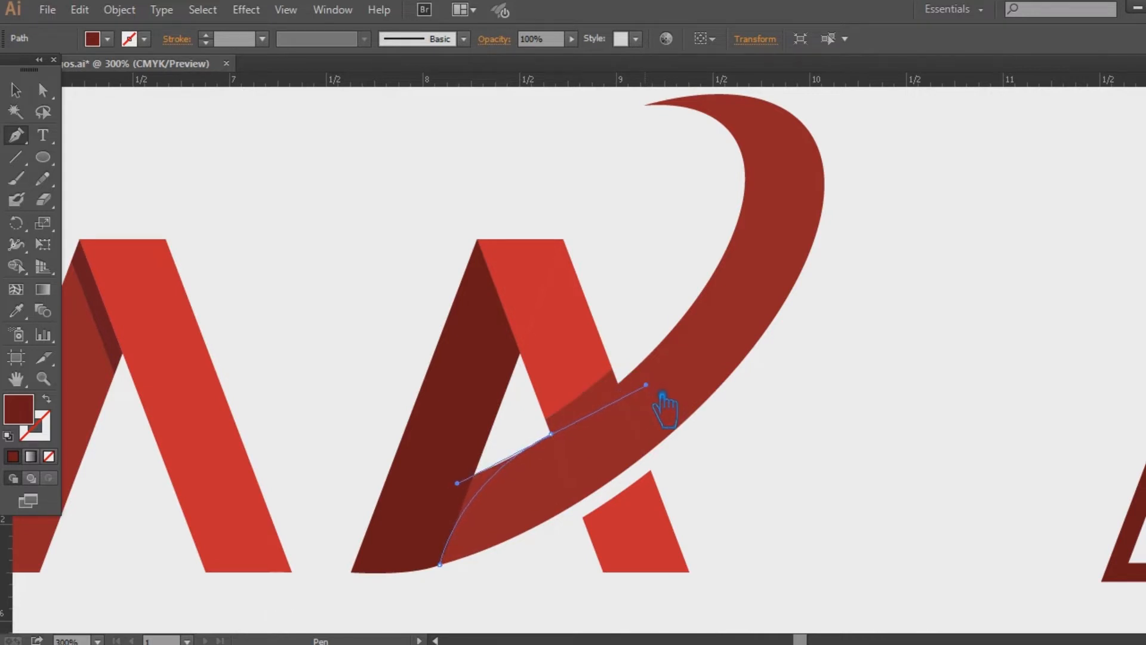
pyautogui.moveTo(659, 397); pyautogui.dragTo(650, 400)
pyautogui.moveTo(651, 399); pyautogui.dragTo(319, 397)
pyautogui.press('/')
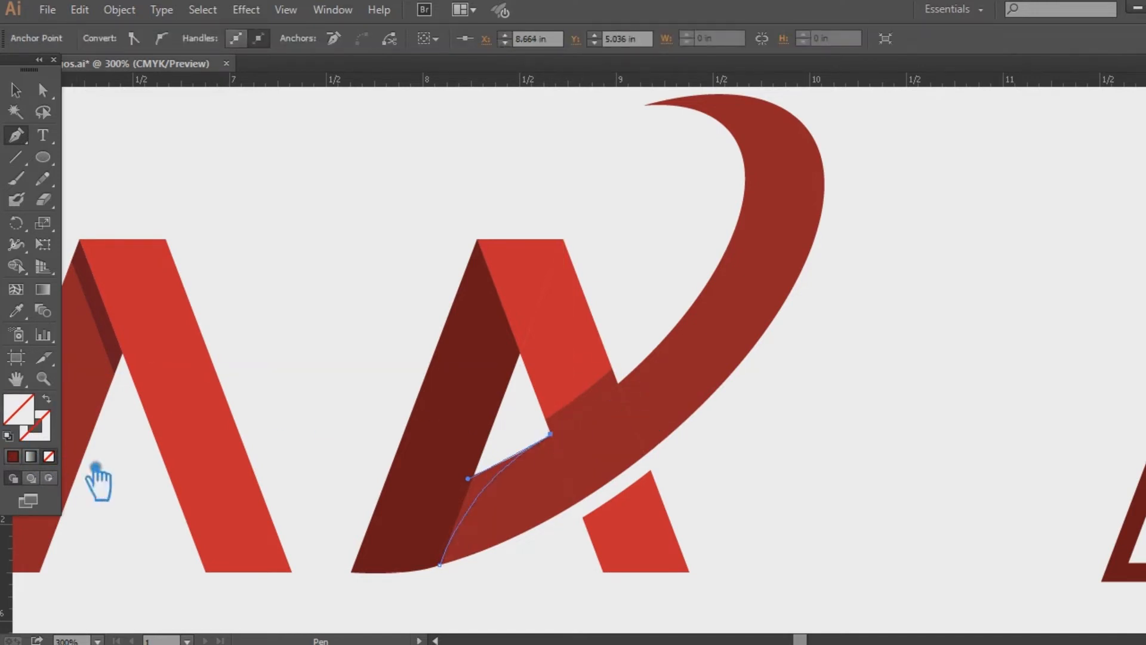
# Step: Divide the swoosh piece between the legs along the curved path with Pathfinder and ungroup the result
pyautogui.press('v')
pyautogui.click(521, 493)
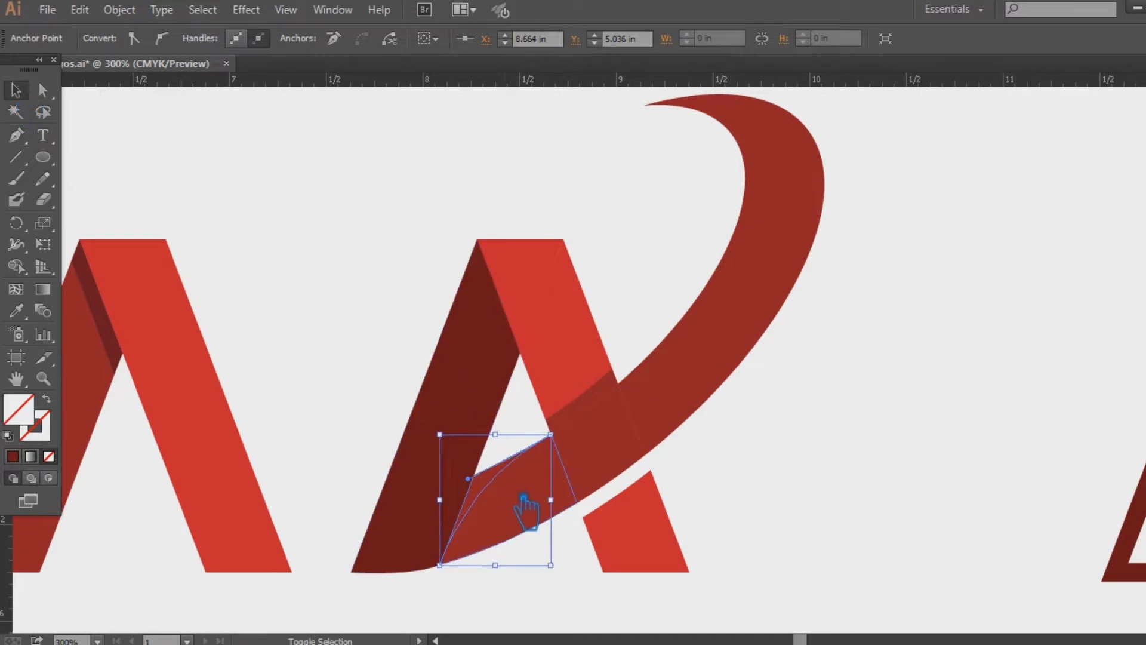
pyautogui.keyDown('shift'); pyautogui.click(525, 499); pyautogui.keyUp('shift')
pyautogui.hotkey('ctrl', 'shift', 'F9')
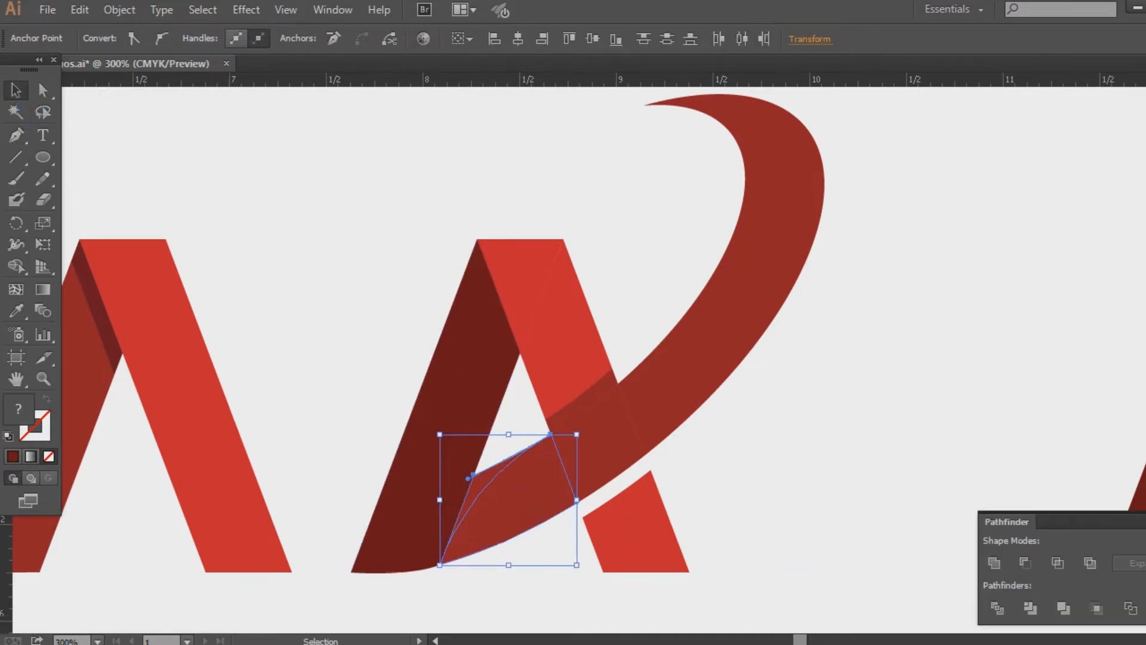
pyautogui.click(1006, 605)
pyautogui.rightClick(508, 496)
pyautogui.click(531, 395)
pyautogui.click(761, 425)
# Step: Fill the small divided piece beside the left leg with the leg's dark red as a fold shadow
pyautogui.click(508, 488)
pyautogui.click(502, 486)
pyautogui.click(17, 311)
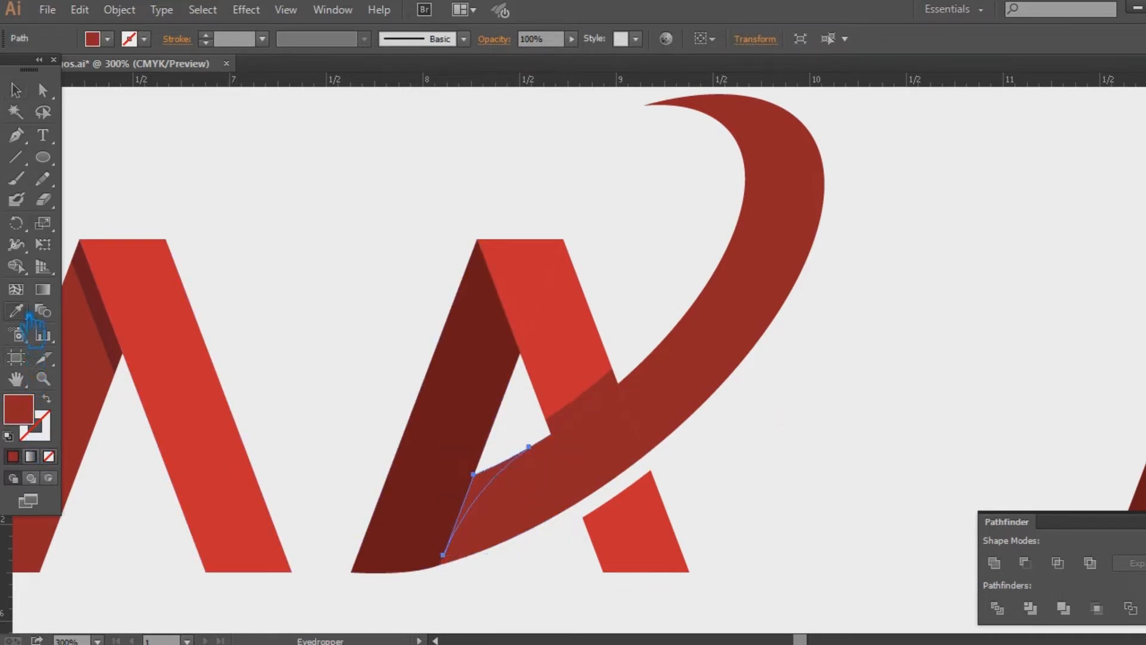
pyautogui.press('v')
pyautogui.click(311, 203)
# Step: Recolor the third letter's left leg with the medium red sampled from the first letter's left leg
pyautogui.click(454, 365)
pyautogui.click(26, 318)
pyautogui.click(596, 346)
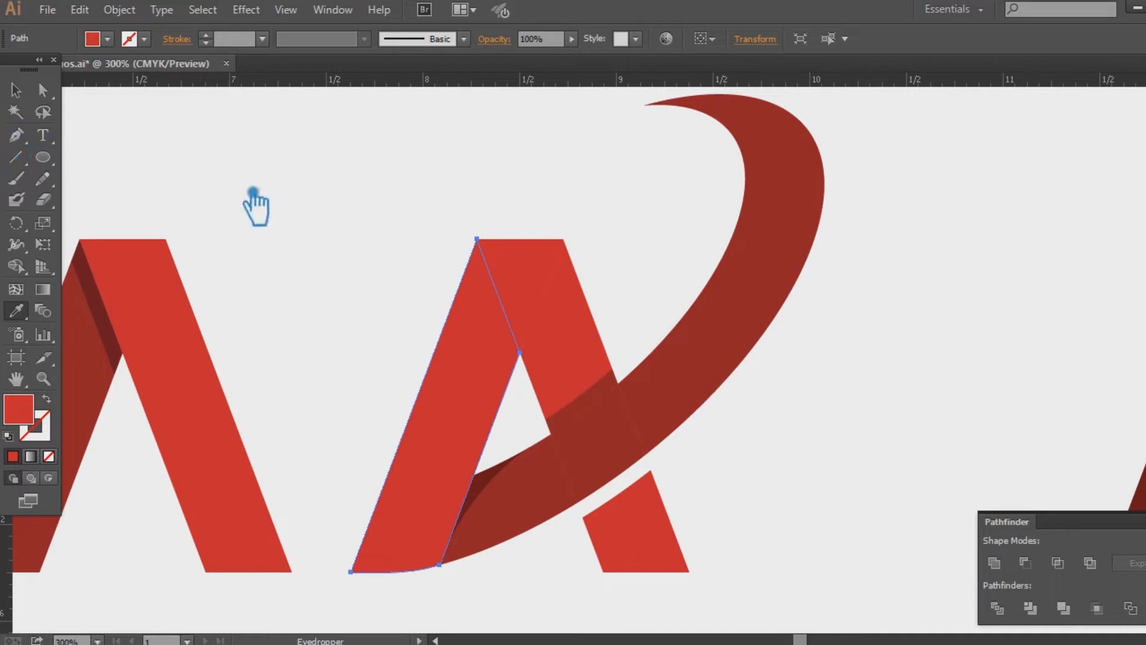
pyautogui.moveTo(323, 335); pyautogui.dragTo(815, 248)
pyautogui.click(161, 314)
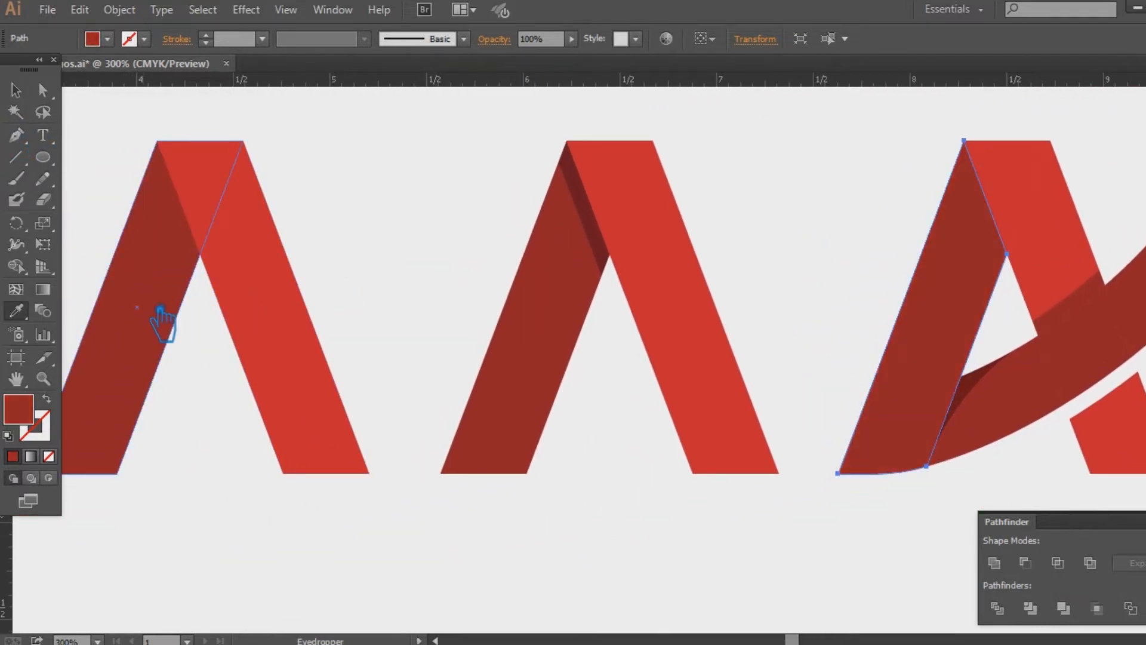
pyautogui.click(26, 93)
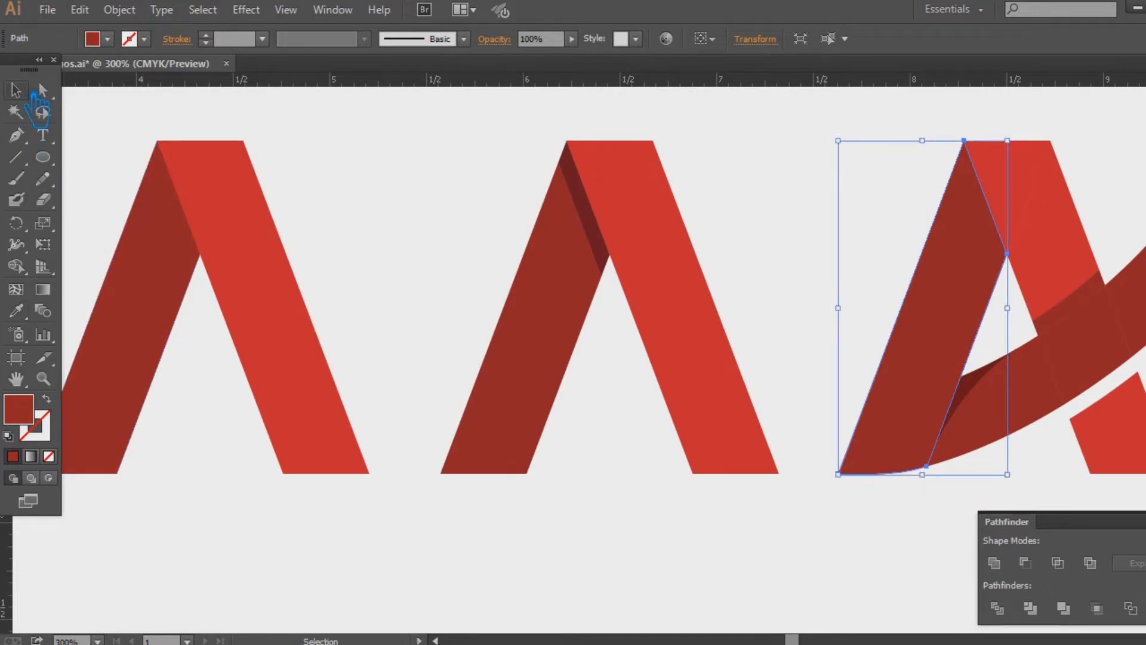
pyautogui.moveTo(780, 312); pyautogui.dragTo(303, 338)
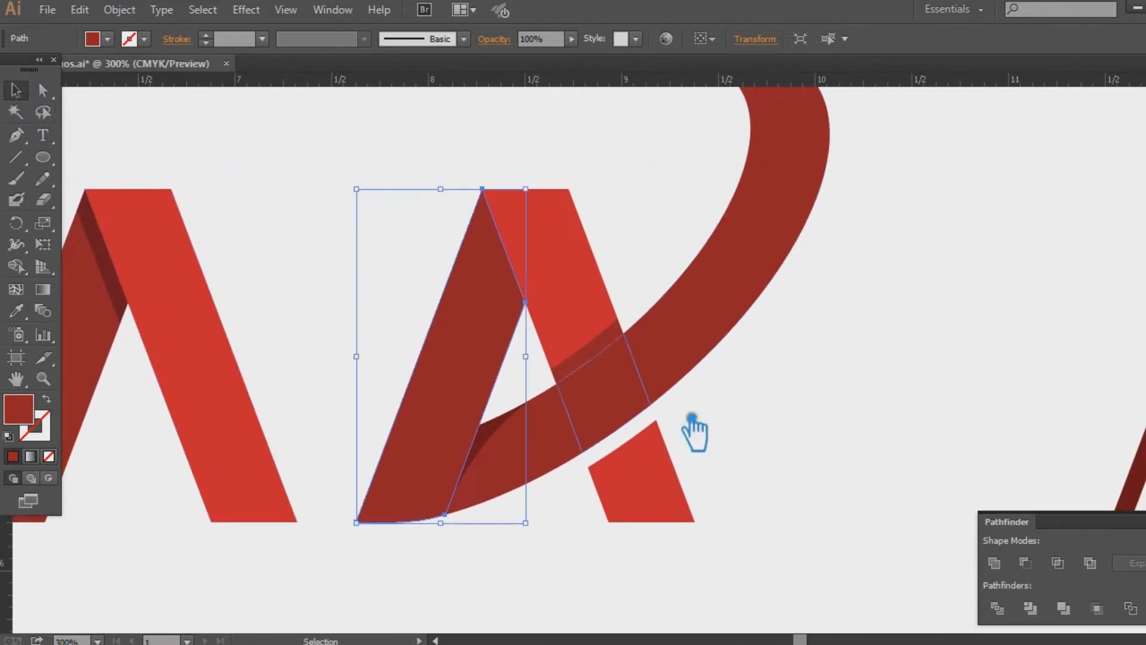
pyautogui.click(810, 436)
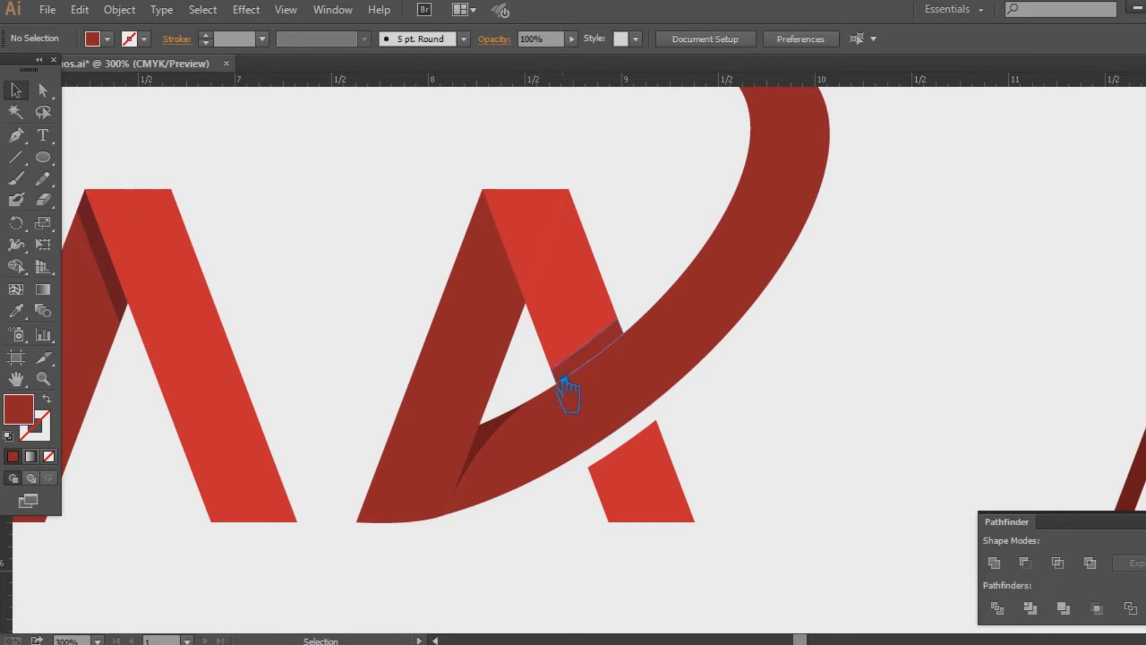
# Step: Select the three remaining swoosh pieces and unite them into a single shape with Pathfinder
pyautogui.click(630, 412)
pyautogui.keyDown('shift'); pyautogui.click(561, 452); pyautogui.keyUp('shift')
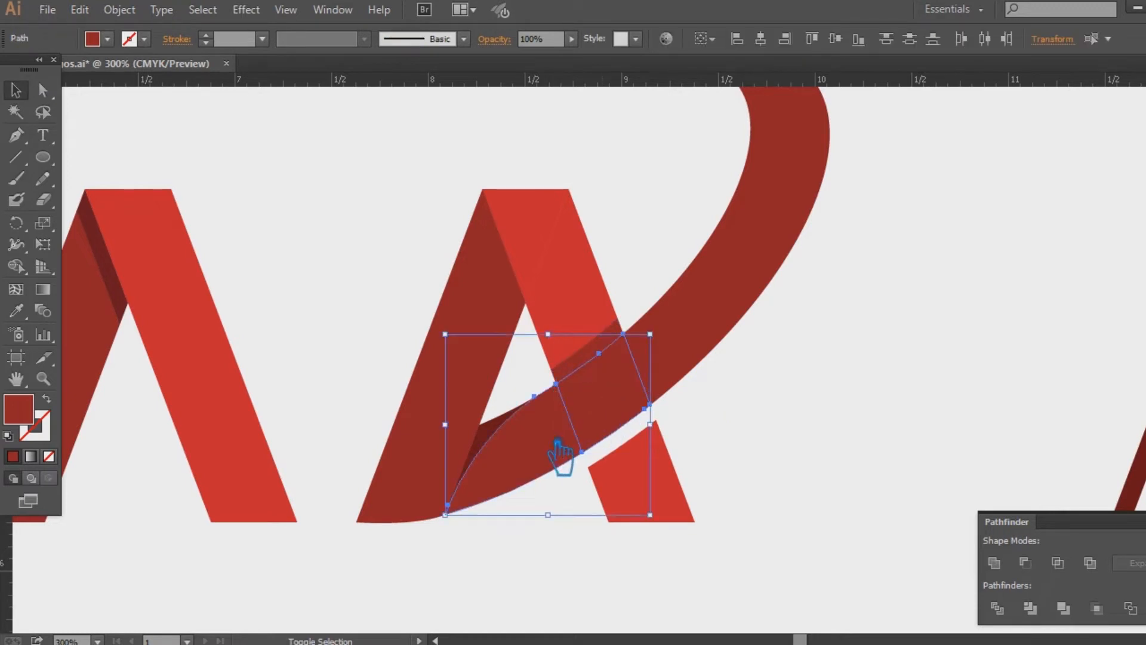
pyautogui.keyDown('shift'); pyautogui.click(770, 297); pyautogui.keyUp('shift')
pyautogui.click(995, 563)
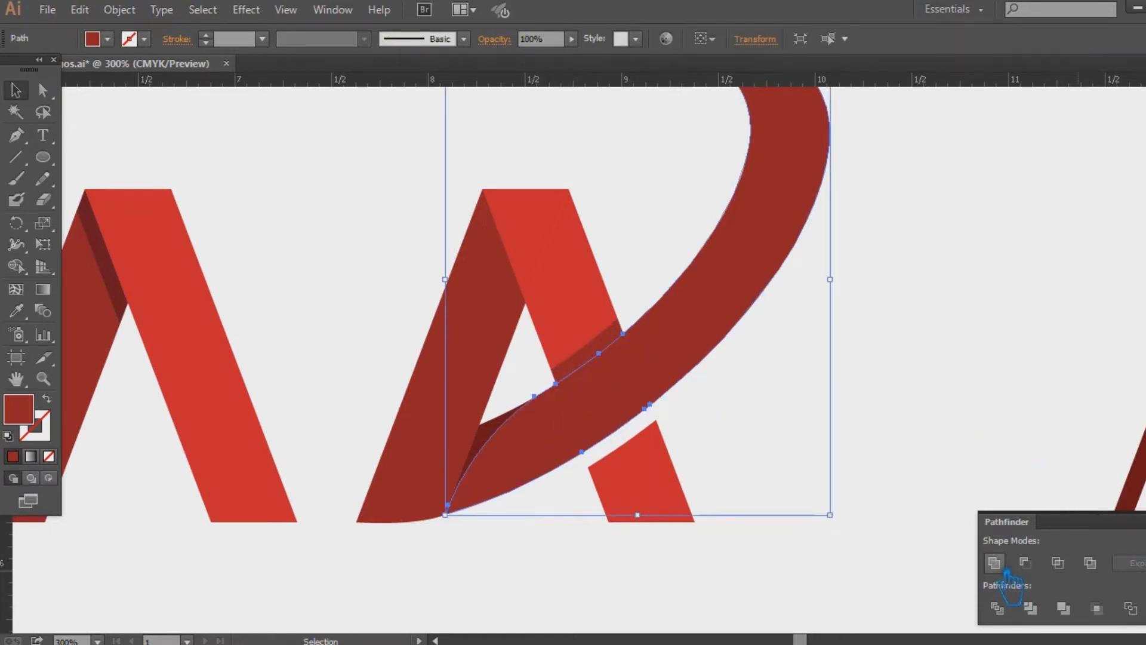
pyautogui.click(959, 409)
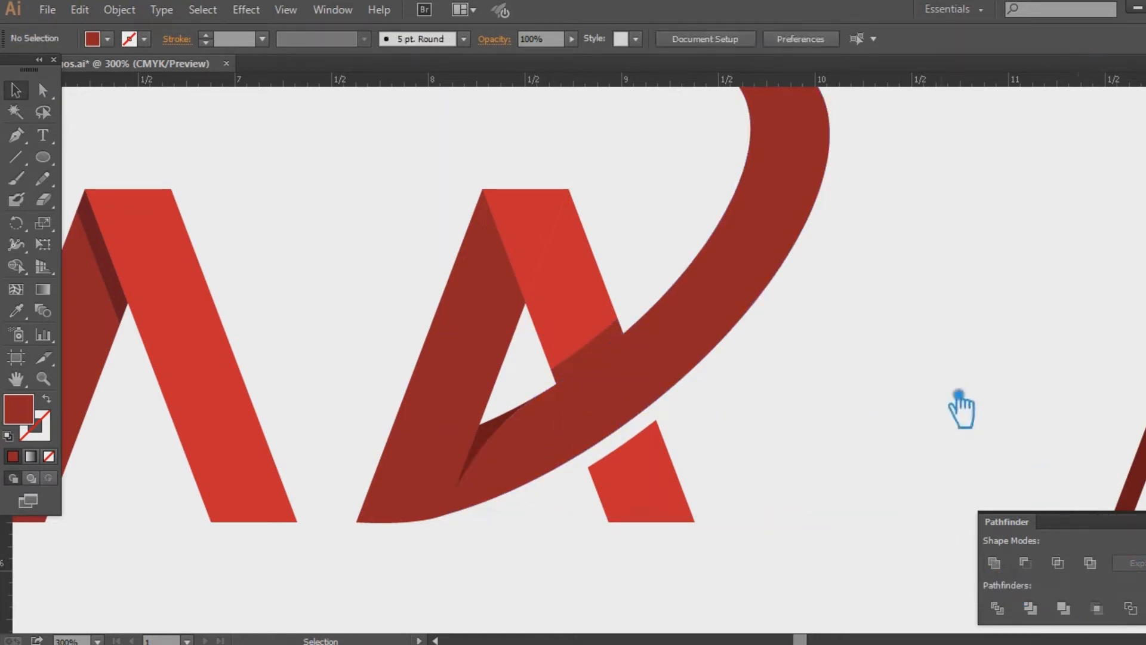
# Step: Fill the strip above the swoosh on the right bar with dark shadow red, and the swoosh with the bar's bright red
pyautogui.click(616, 352)
pyautogui.hotkey('ctrl', '-')
pyautogui.hotkey('ctrl', '-')
pyautogui.press('i')
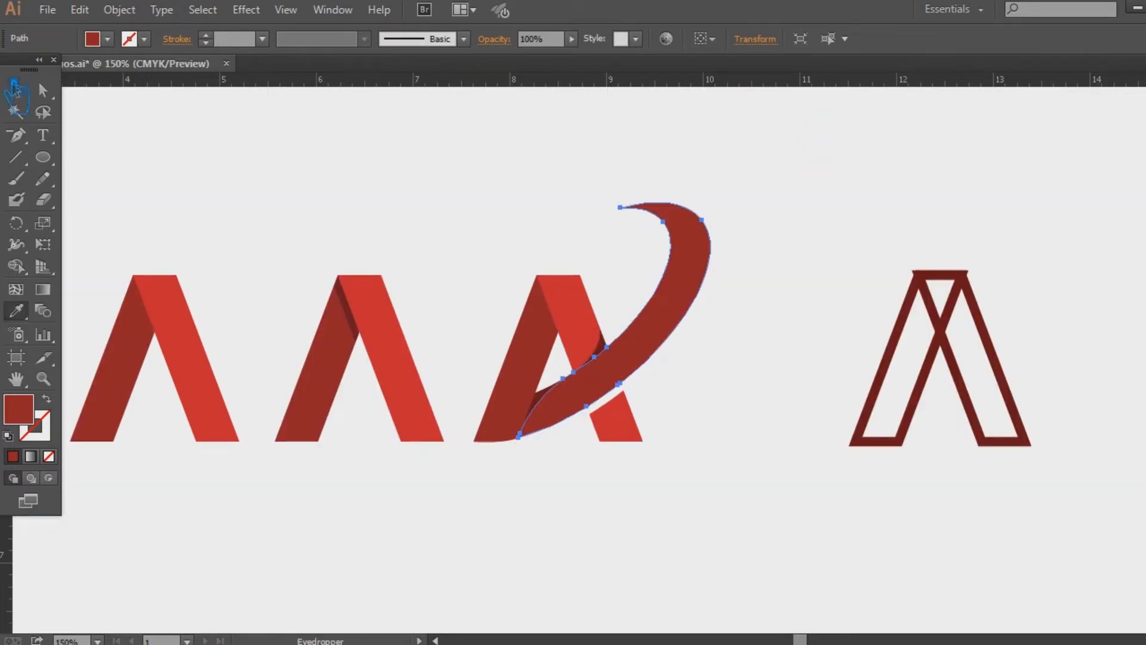
pyautogui.click(597, 327)
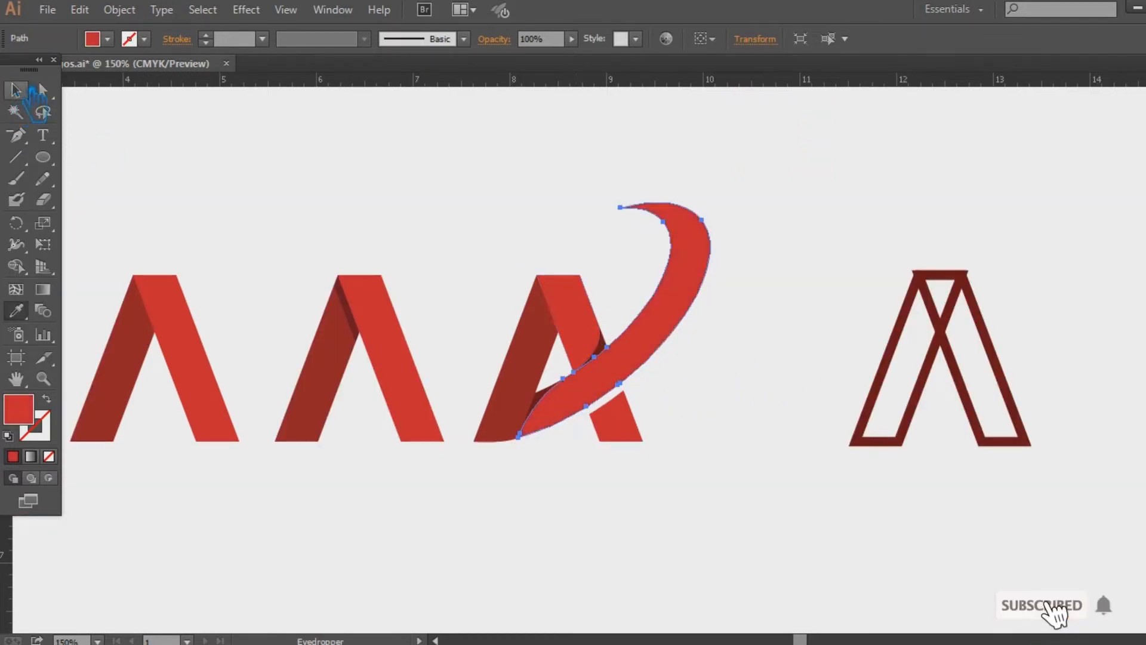
pyautogui.click(18, 90)
pyautogui.click(286, 162)
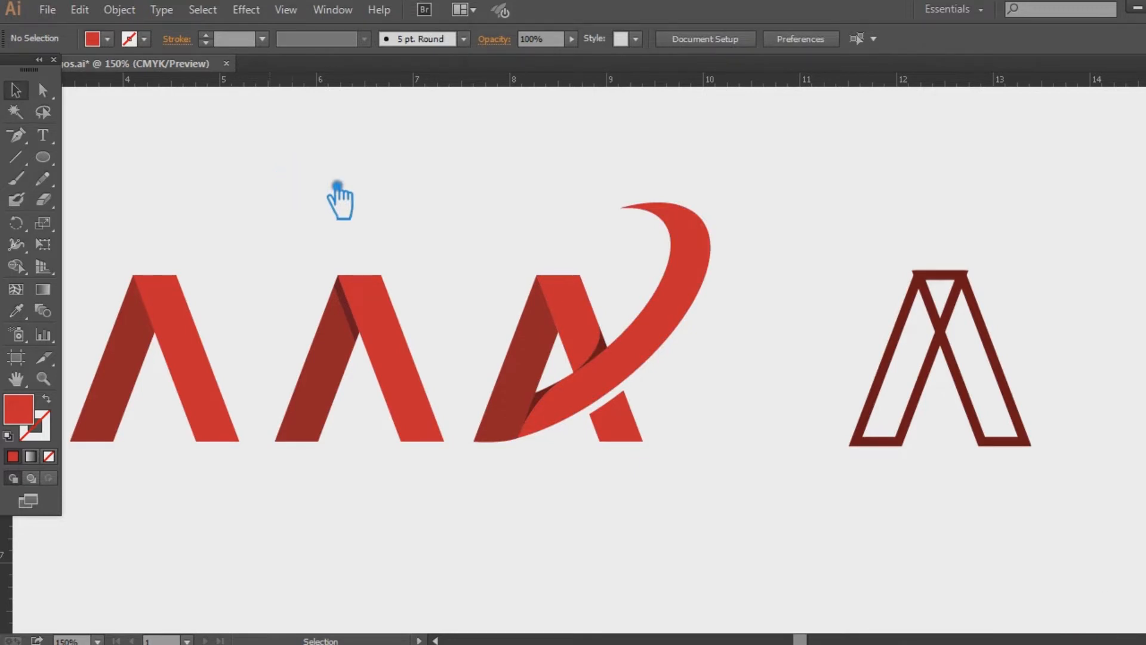
# Step: Fill the swoosh letter's left leg with the right bar's bright red, and darken that fill slightly in the Color Picker
pyautogui.click(554, 363)
pyautogui.click(18, 312)
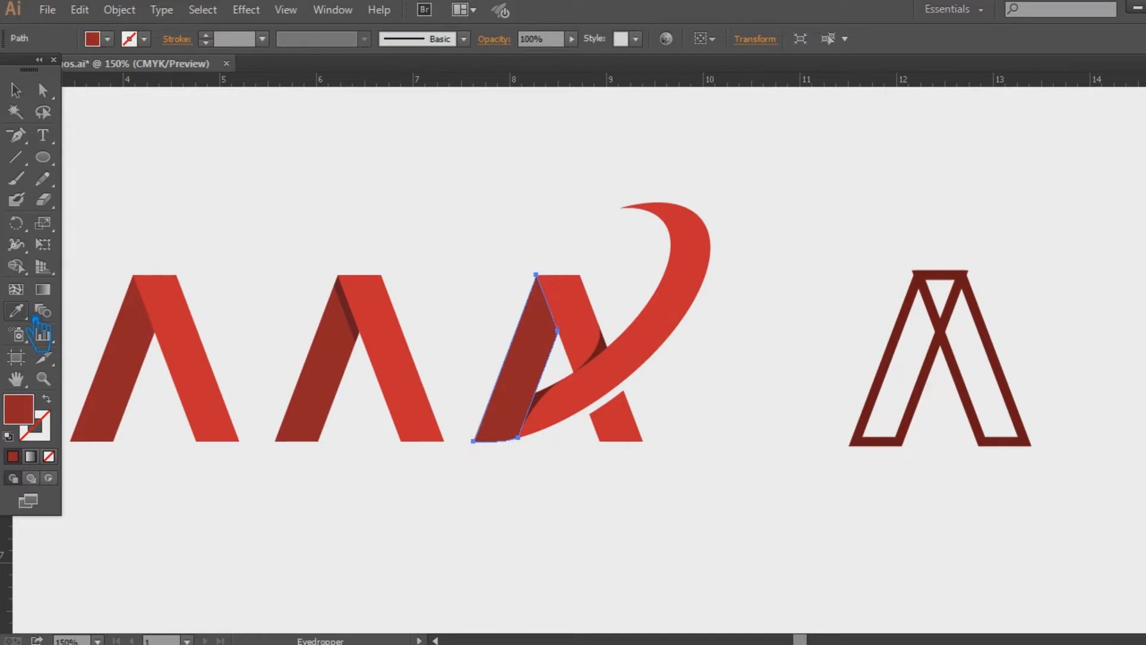
pyautogui.click(602, 320)
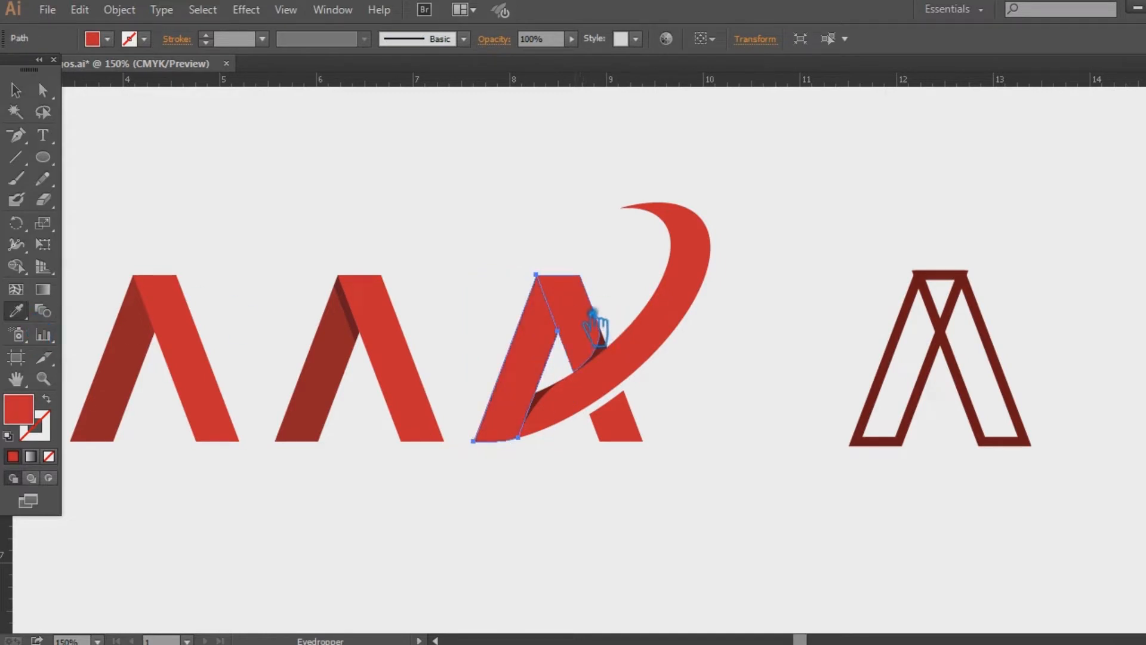
pyautogui.doubleClick(24, 418)
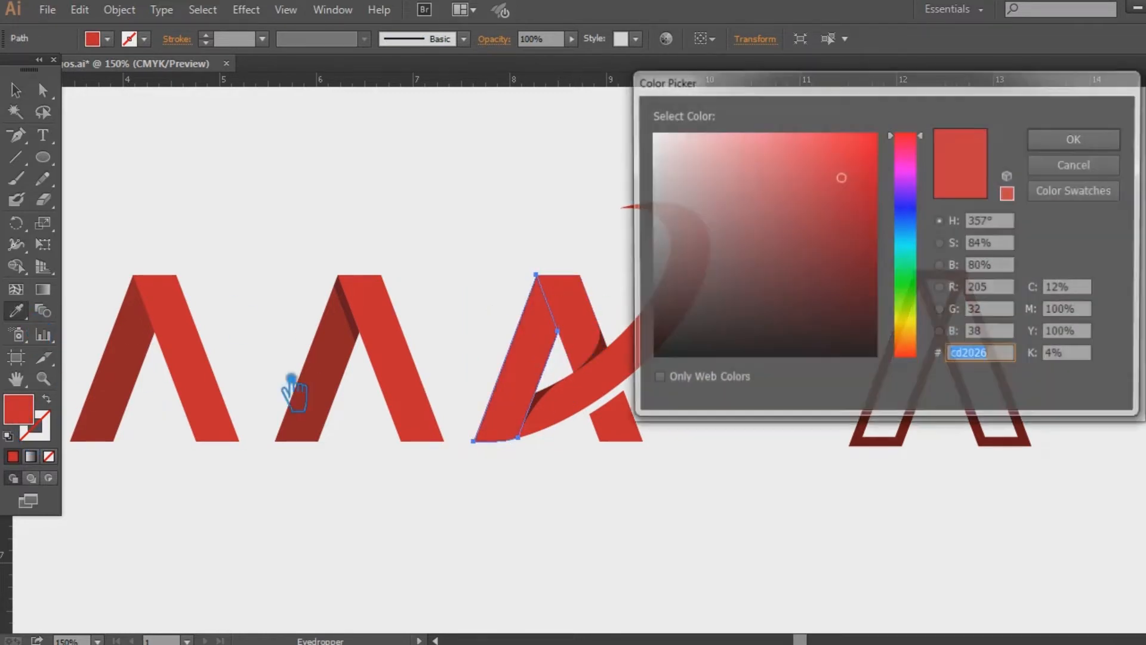
pyautogui.click(863, 207)
pyautogui.click(1076, 139)
pyautogui.click(209, 158)
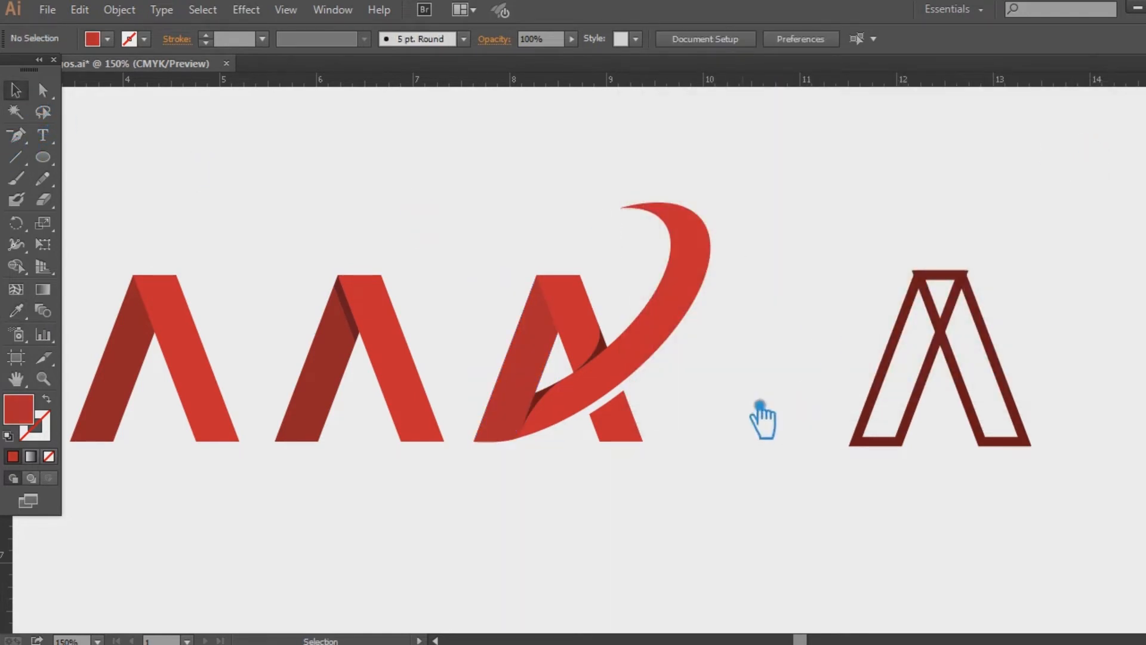
# Step: Recolor the right bar's lower piece beneath the swoosh with the medium red sampled from the same letter's left leg
pyautogui.click(644, 435)
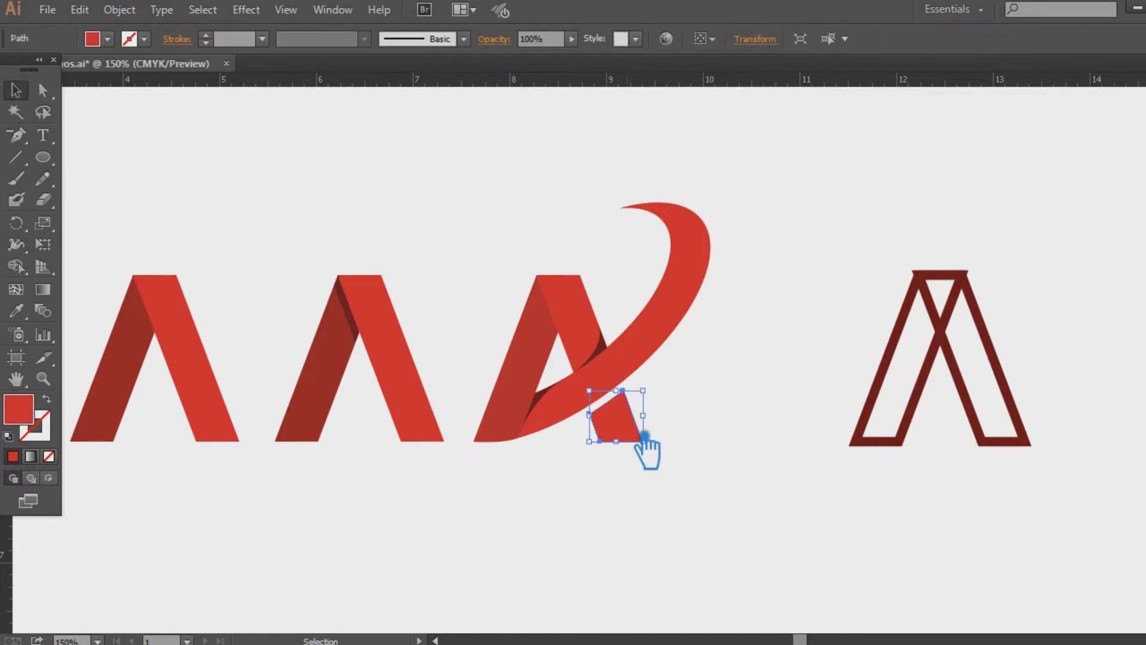
pyautogui.click(16, 310)
pyautogui.click(16, 90)
pyautogui.click(282, 147)
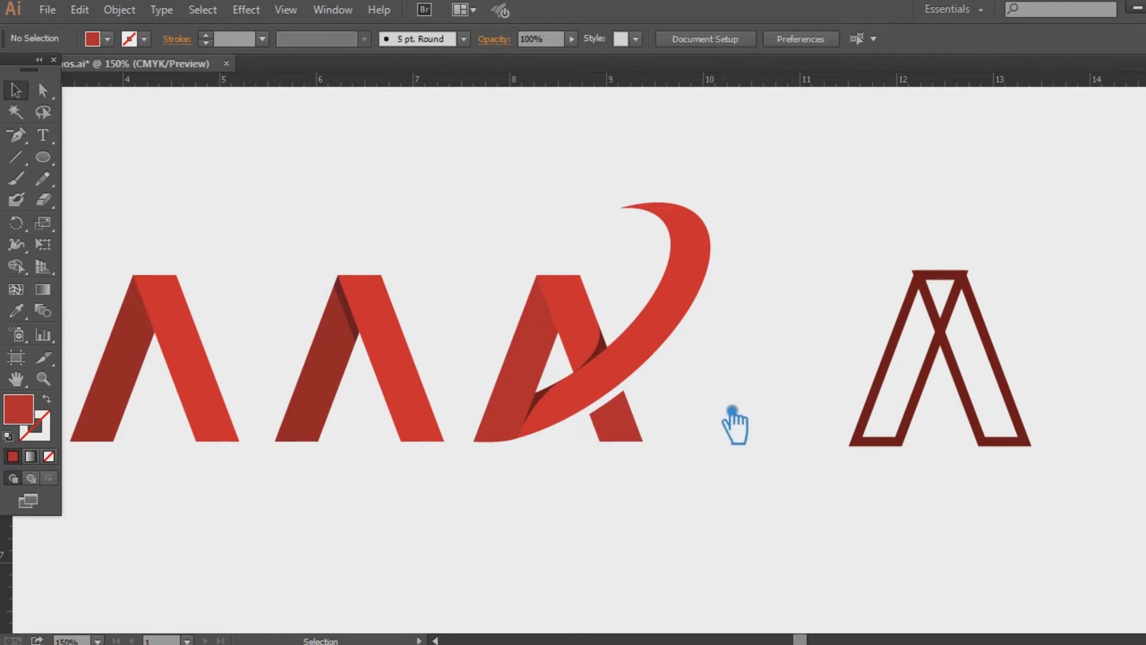
# Step: Select the dark red outlined letter and set its stroke weight to 8 pt
pyautogui.moveTo(740, 476); pyautogui.dragTo(872, 388)
pyautogui.click(1015, 360)
pyautogui.moveTo(966, 358); pyautogui.dragTo(854, 356)
pyautogui.hotkey('ctrl', '=')
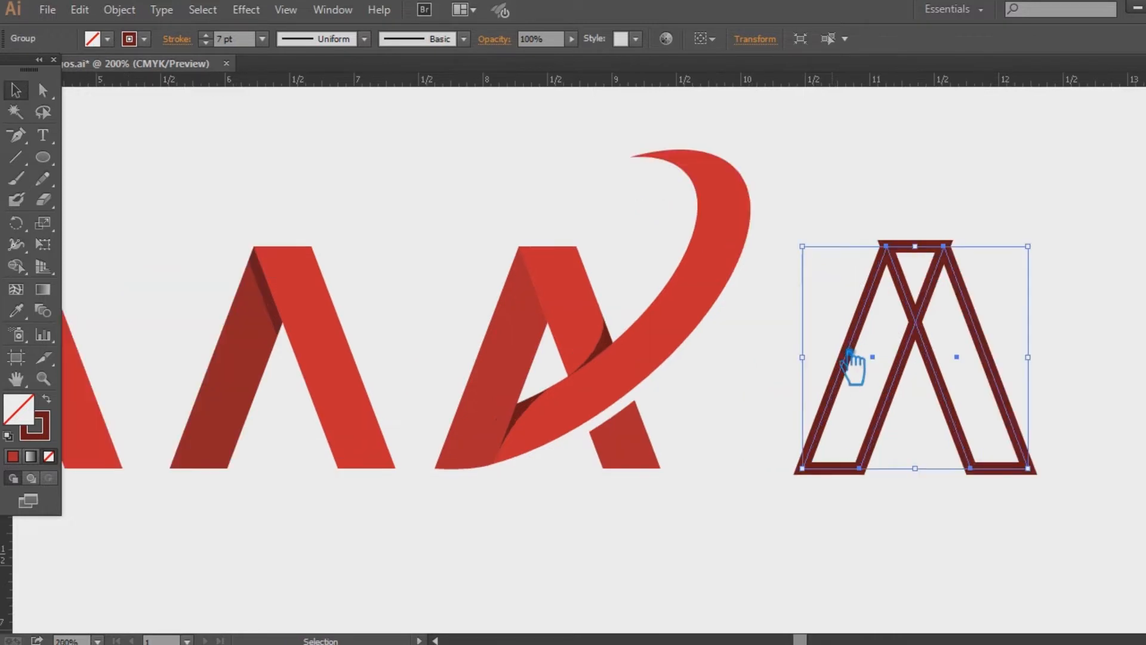
pyautogui.moveTo(858, 366); pyautogui.dragTo(761, 352)
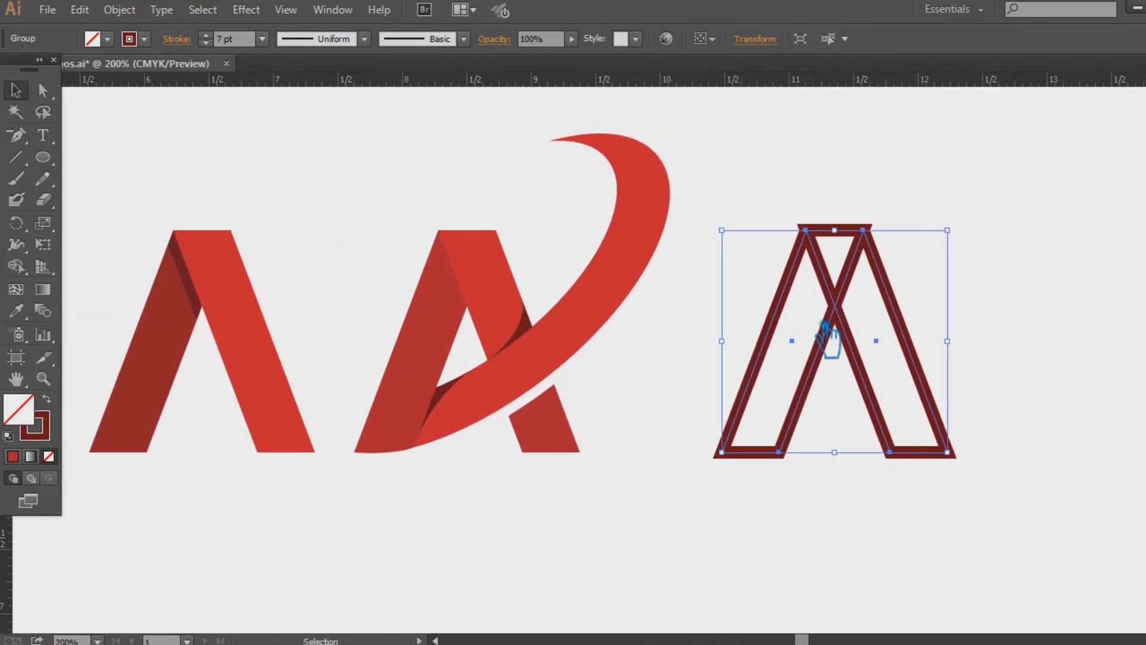
pyautogui.click(207, 35)
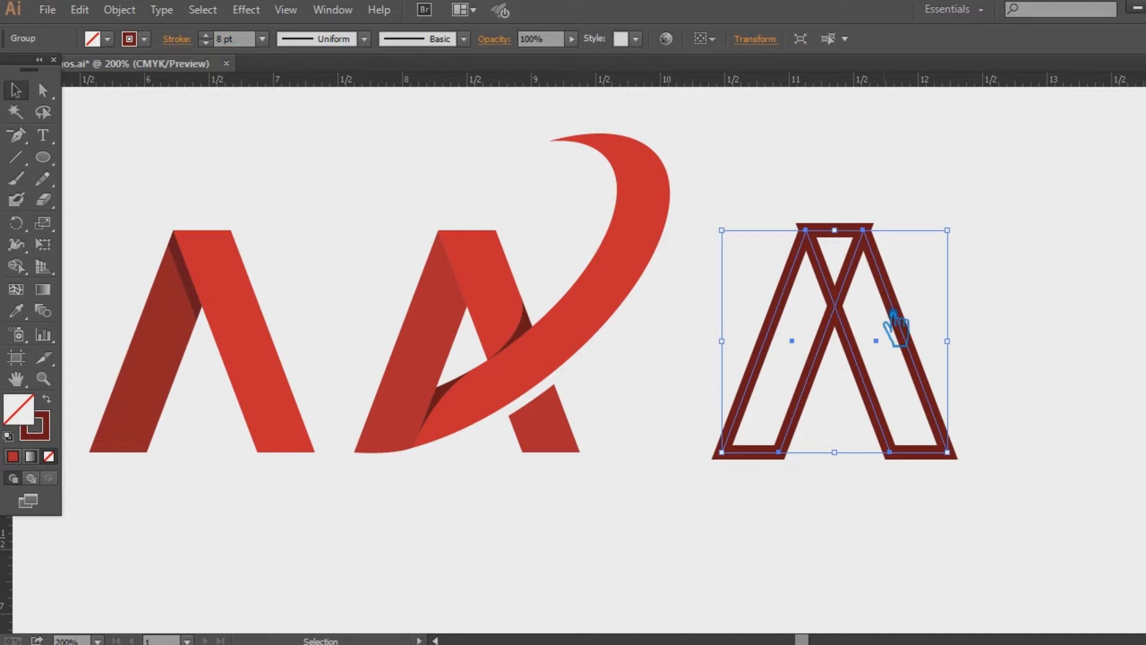
# Step: Expand the outlined letter's strokes into filled shapes
pyautogui.click(127, 12)
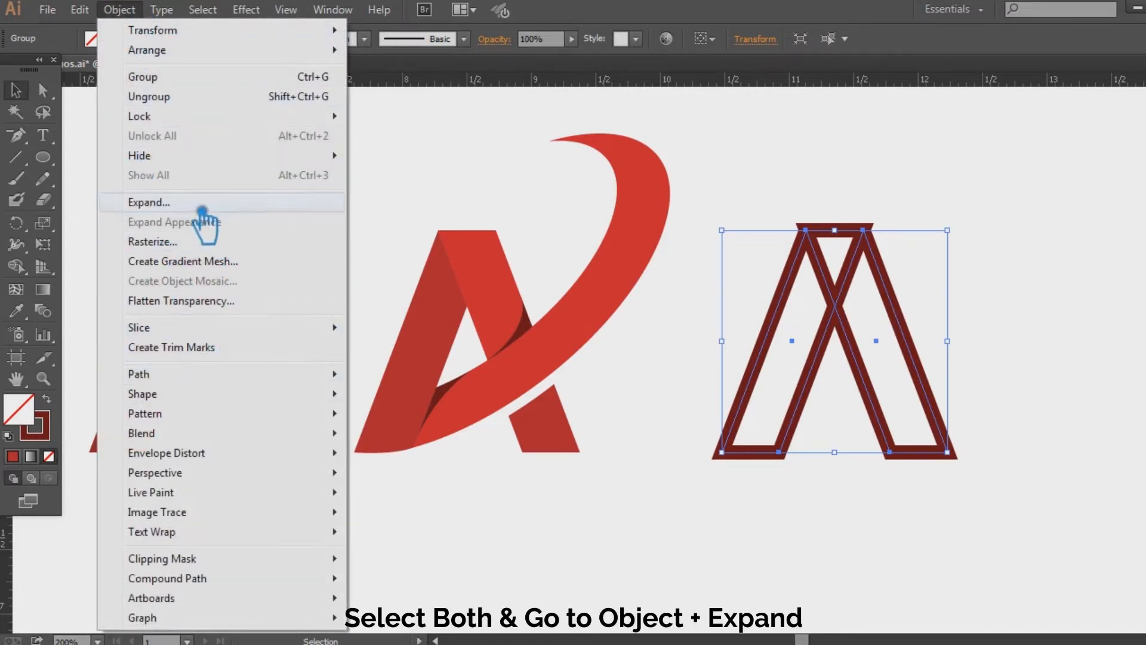
pyautogui.click(202, 210)
pyautogui.click(594, 436)
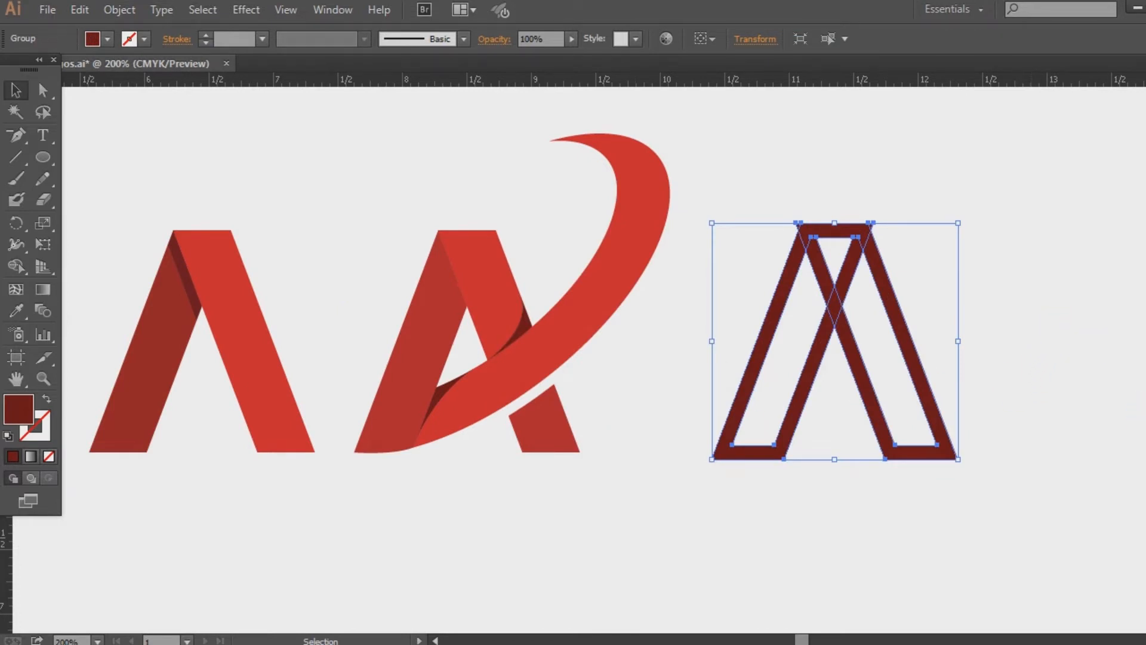
# Step: Divide the expanded outlined letter with Pathfinder and ungroup the resulting pieces
pyautogui.hotkey('ctrl', 'shift', 'F9')
pyautogui.click(1003, 608)
pyautogui.hotkey('ctrl', 'shift', 'F9')
pyautogui.click(1091, 460)
pyautogui.rightClick(905, 305)
pyautogui.click(973, 409)
pyautogui.click(896, 254)
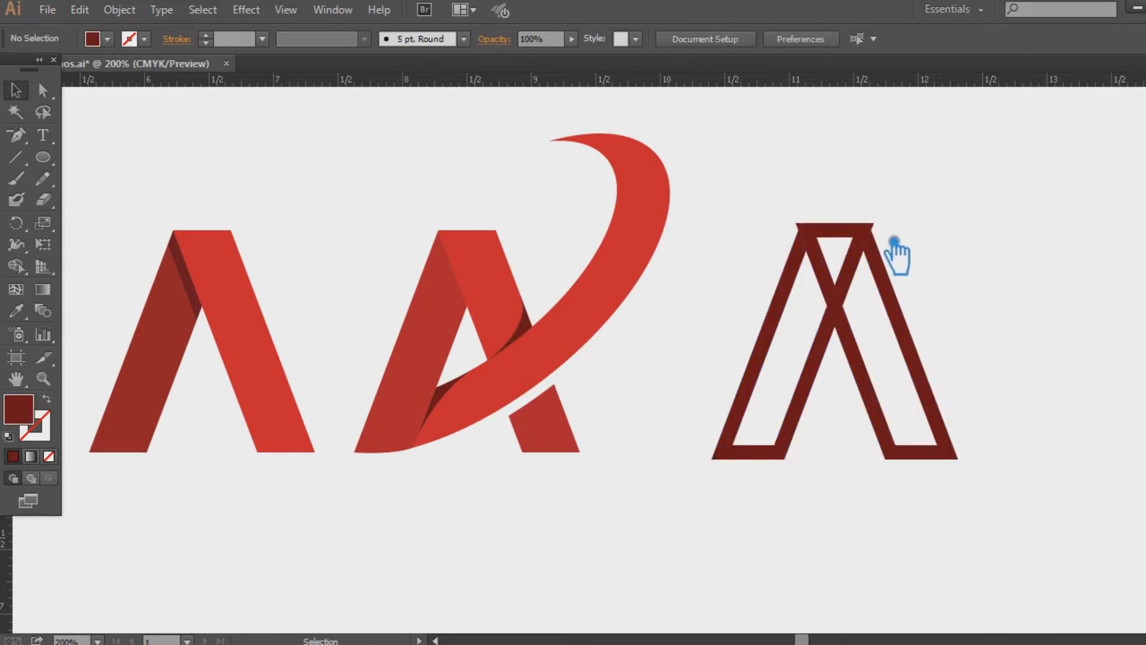
# Step: Delete the two small tips protruding at the outlined letter's upper corners
pyautogui.click(892, 241)
pyautogui.press('Delete')
pyautogui.click(792, 225)
pyautogui.press('Delete')
# Step: Inspect the divided pieces by hiding the outlined letter's top bar and crossing parts one at a time, and show all hidden objects again
pyautogui.press('space')
pyautogui.moveTo(1062, 343); pyautogui.dragTo(890, 334)
pyautogui.moveTo(852, 500); pyautogui.dragTo(555, 162)
pyautogui.click(751, 203)
pyautogui.click(679, 226)
pyautogui.hotkey('ctrl', '3')
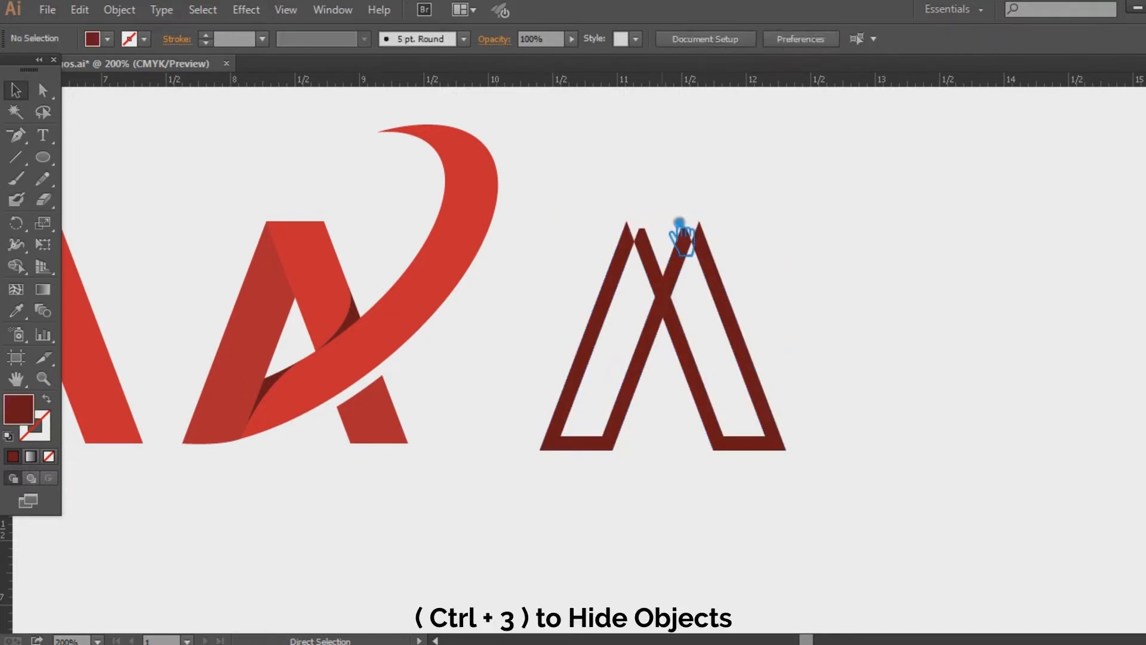
pyautogui.click(680, 242)
pyautogui.hotkey('ctrl', '3')
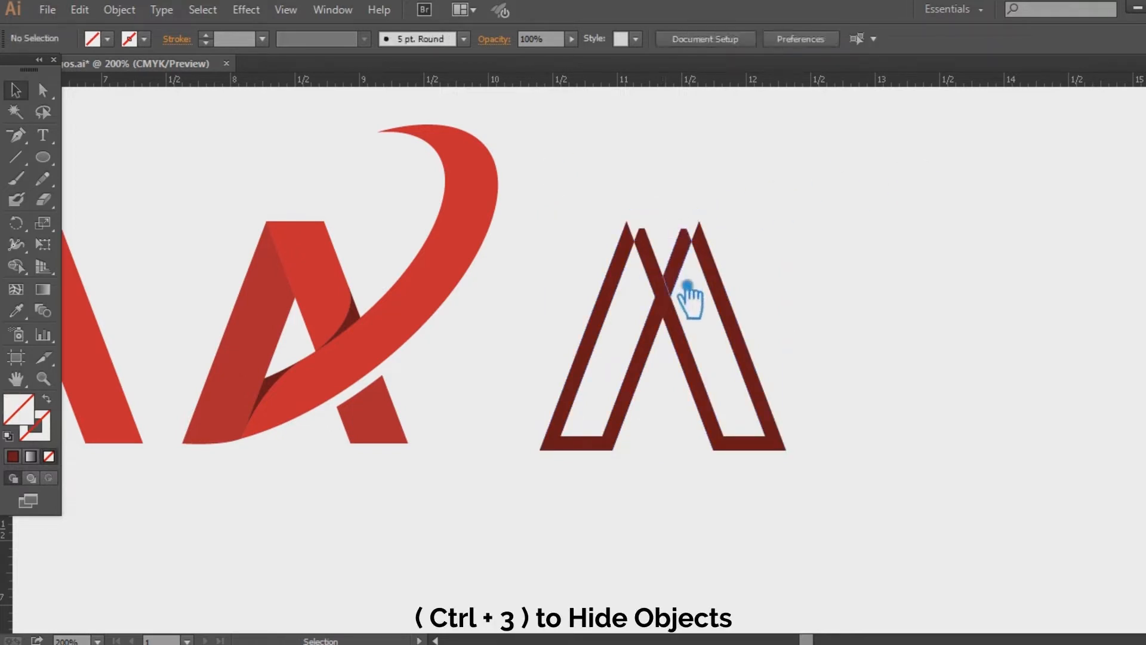
pyautogui.click(685, 285)
pyautogui.click(687, 286)
pyautogui.rightClick(690, 278)
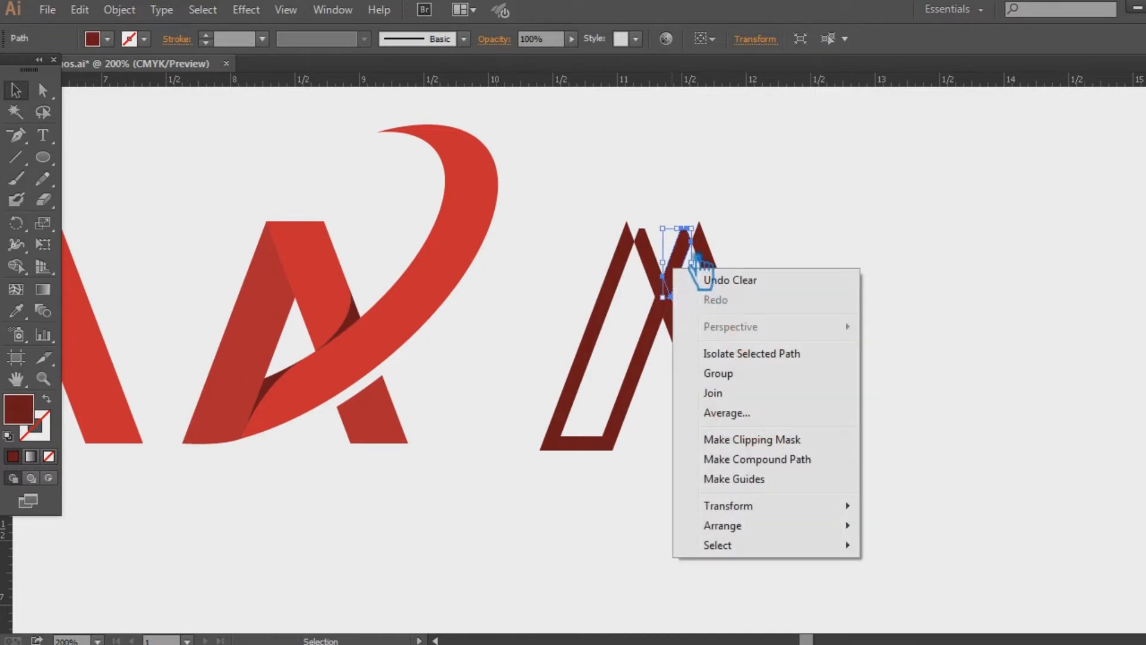
pyautogui.press('Escape')
pyautogui.hotkey('ctrl', '3')
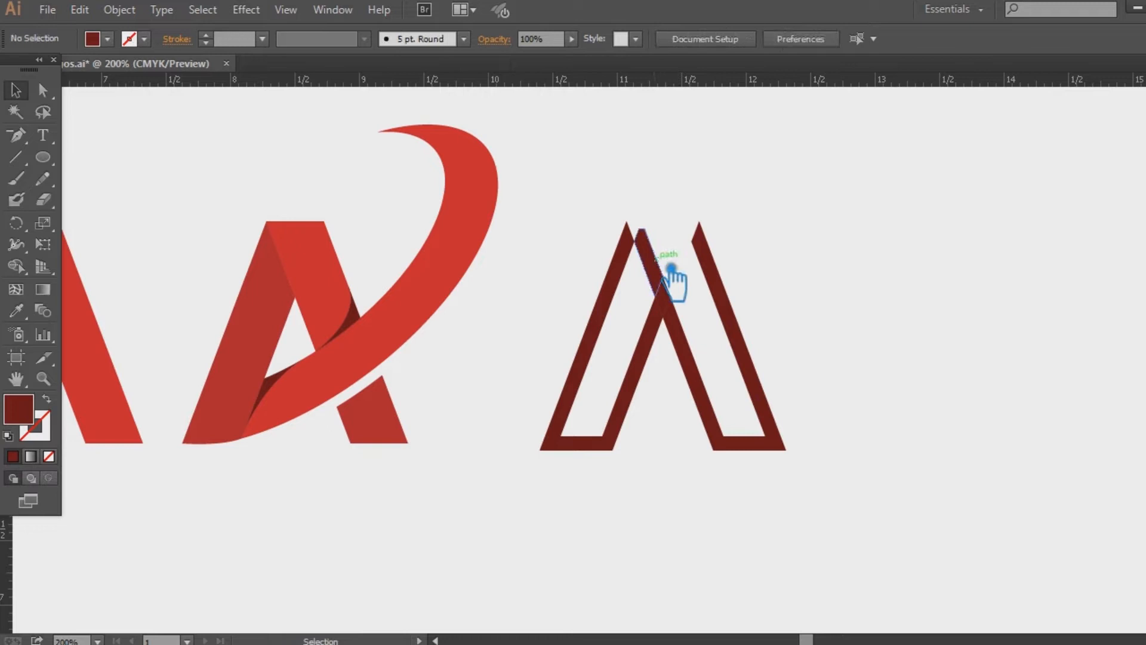
pyautogui.click(671, 268)
pyautogui.hotkey('ctrl', '3')
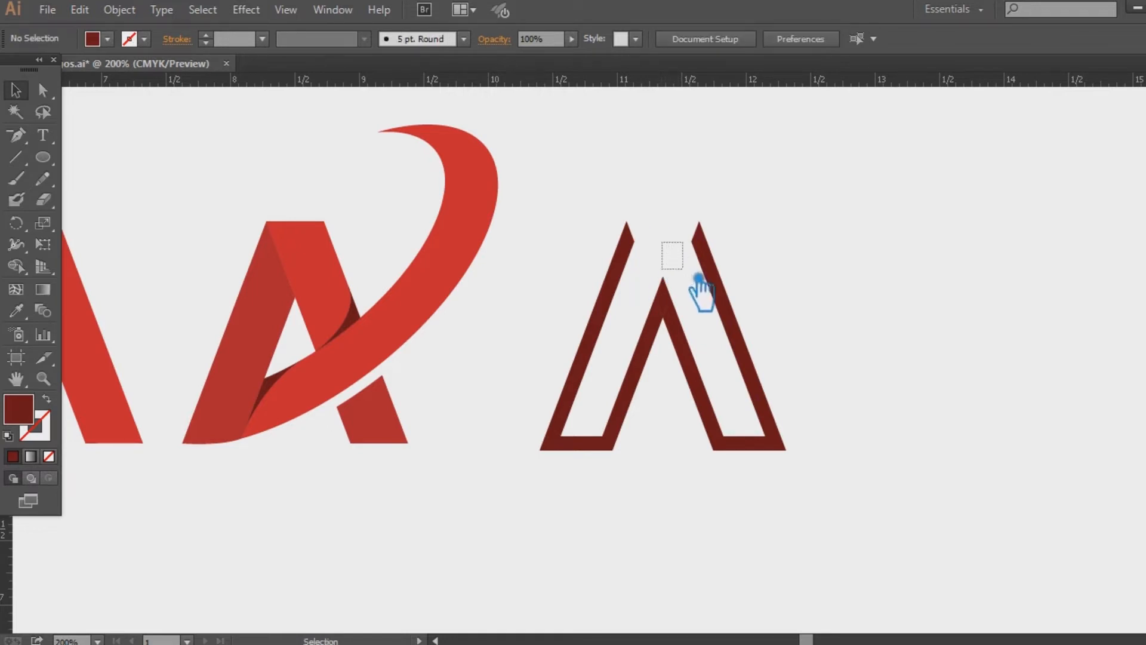
pyautogui.click(699, 278)
pyautogui.hotkey('ctrl', '3')
pyautogui.click(658, 286)
pyautogui.hotkey('ctrl', '3')
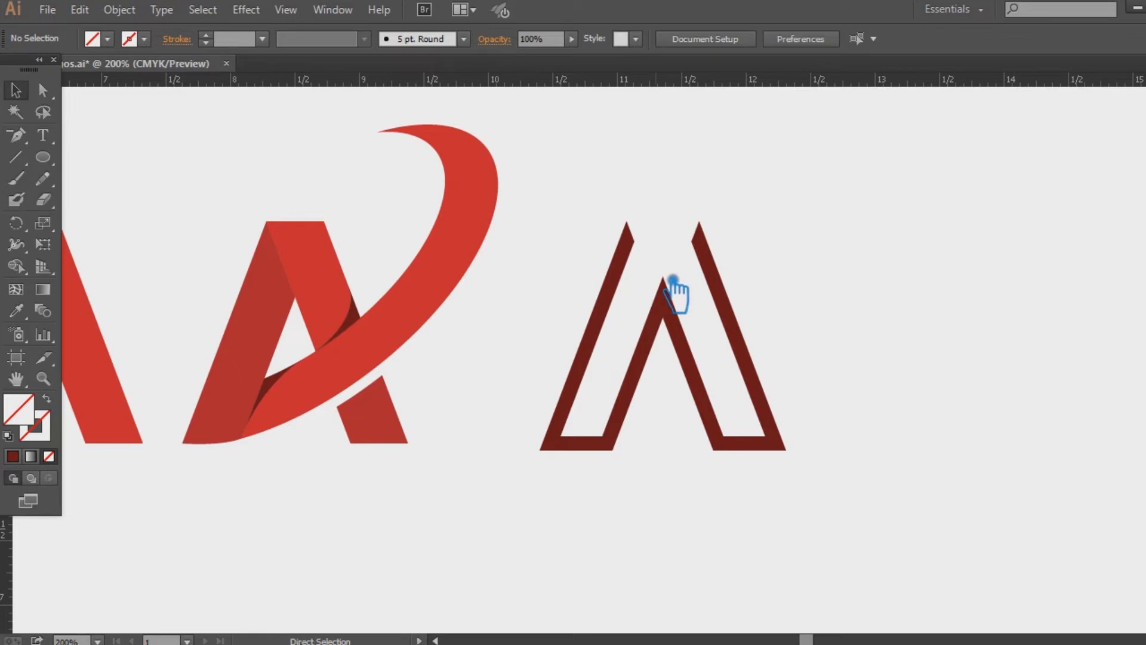
pyautogui.hotkey('ctrl', 'alt', '3')
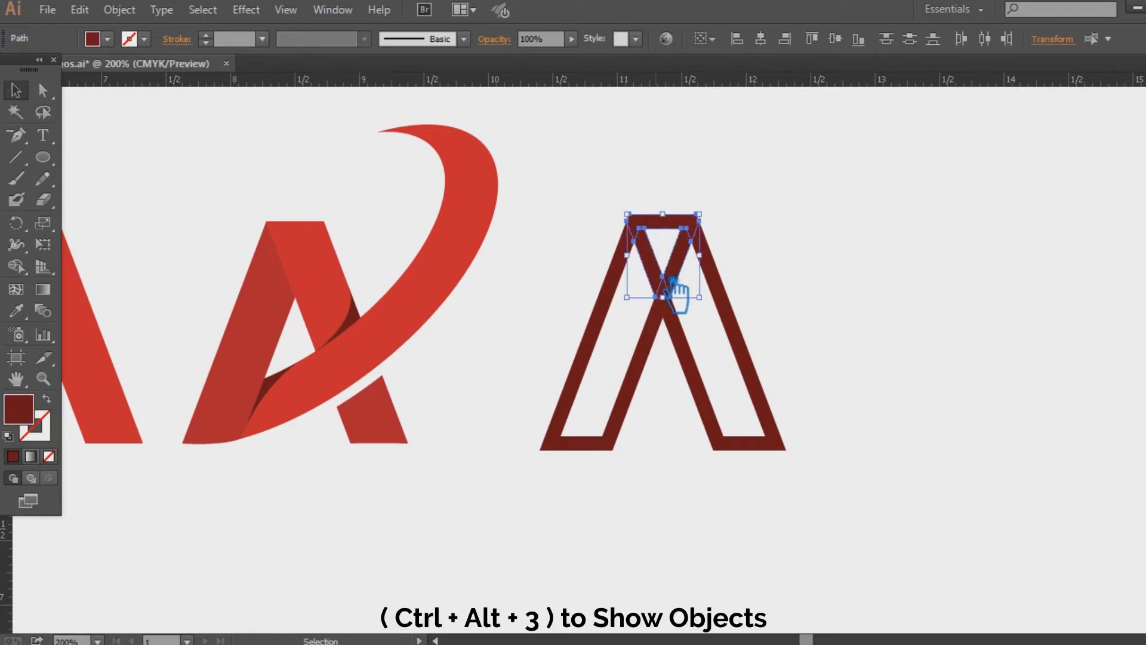
pyautogui.click(873, 248)
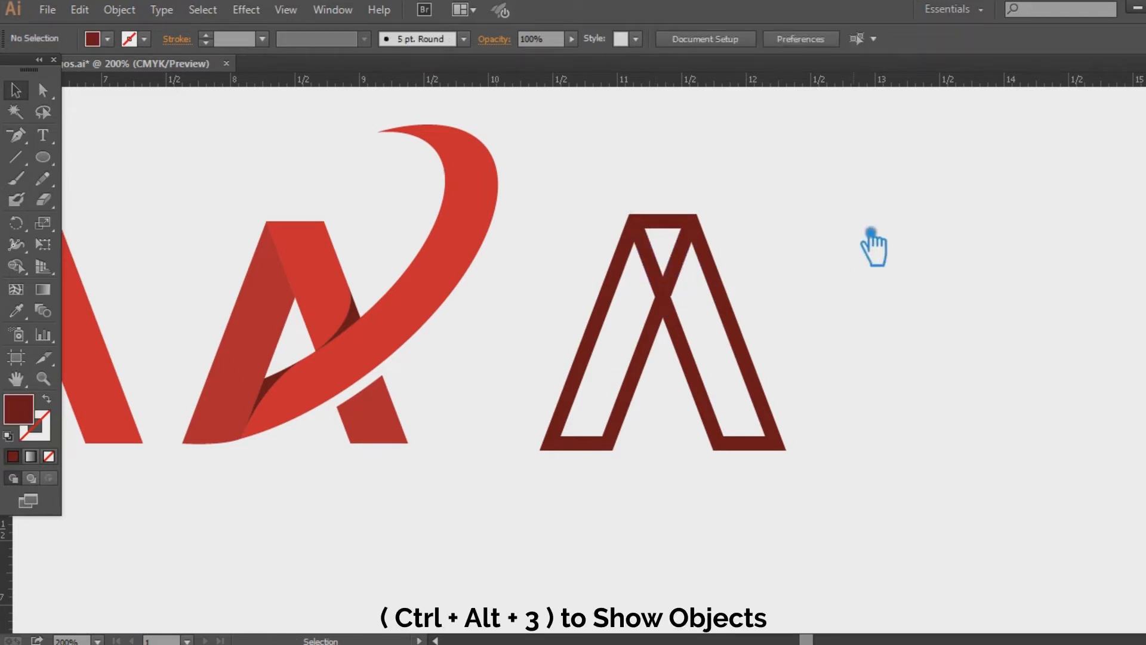
# Step: Unite all pieces of the outlined letter into a single shape with Pathfinder
pyautogui.moveTo(824, 519); pyautogui.dragTo(555, 173)
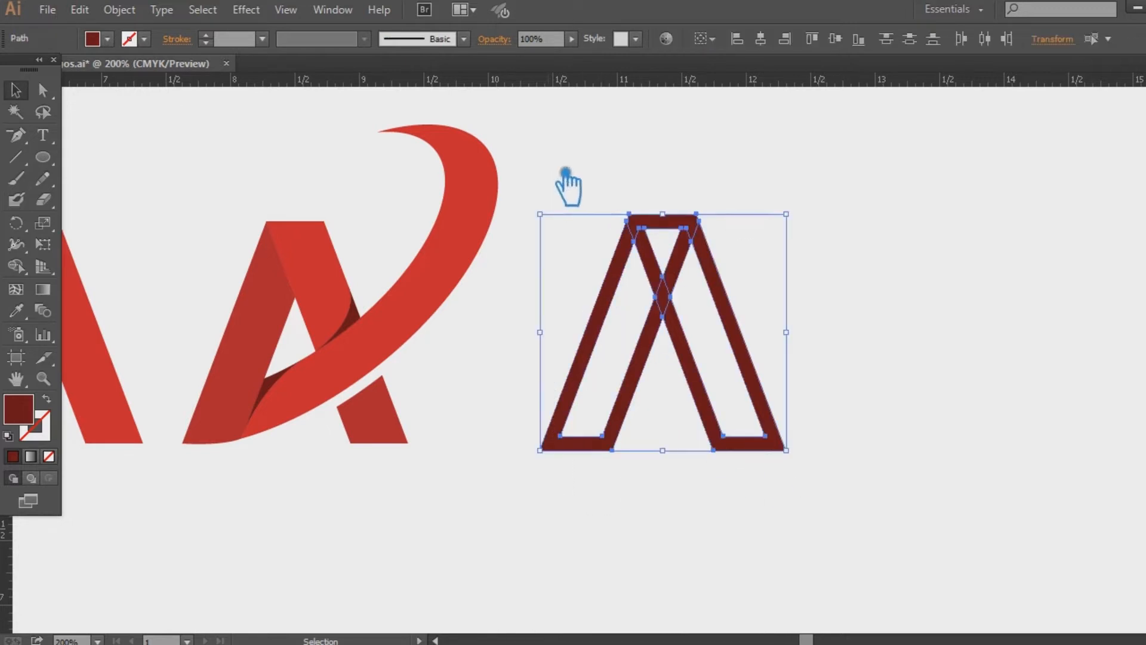
pyautogui.hotkey('ctrl', 'shift', 'F9')
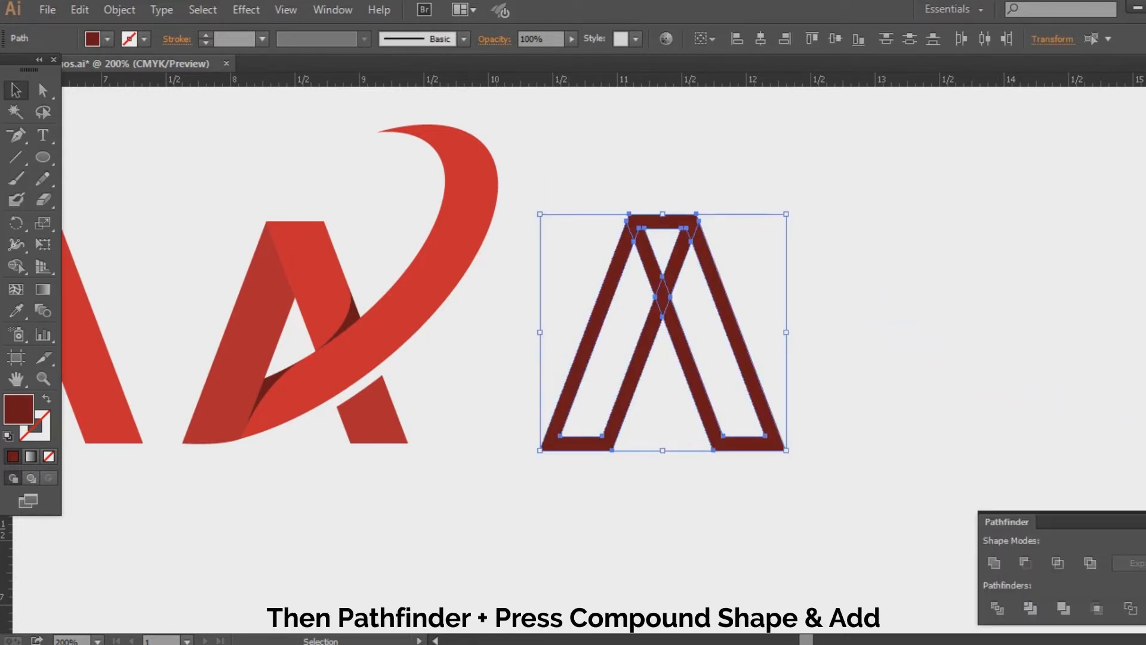
pyautogui.click(1000, 565)
pyautogui.click(897, 406)
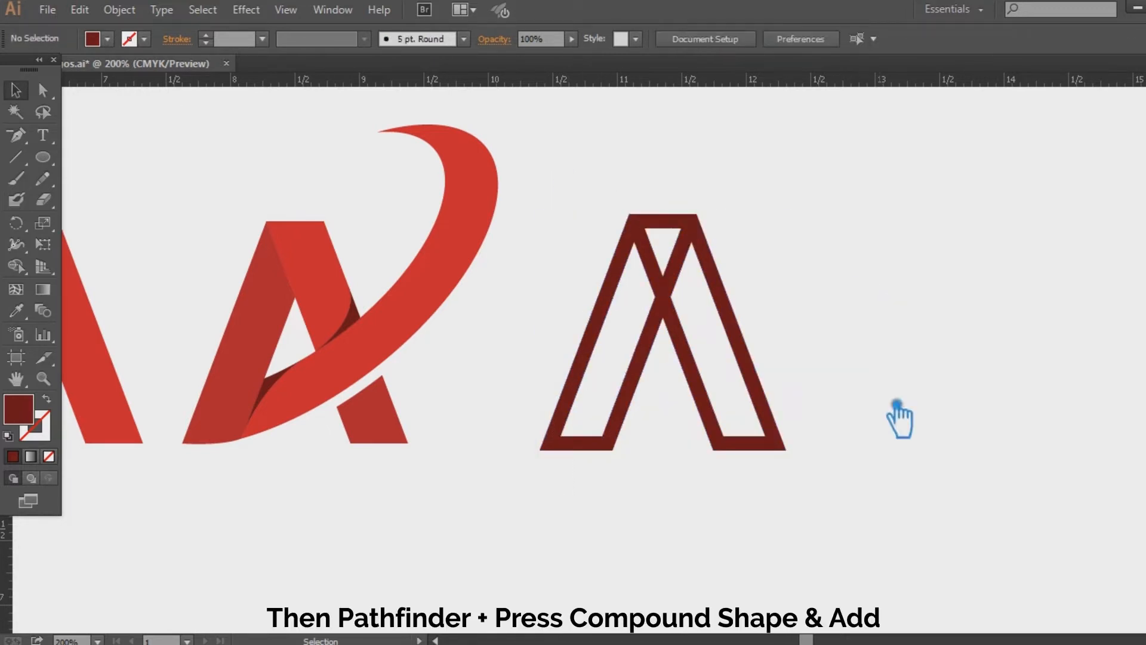
# Step: Delete the surplus anchor points beside the outlined letter's two top corners to straighten its outer edges
pyautogui.click(747, 331)
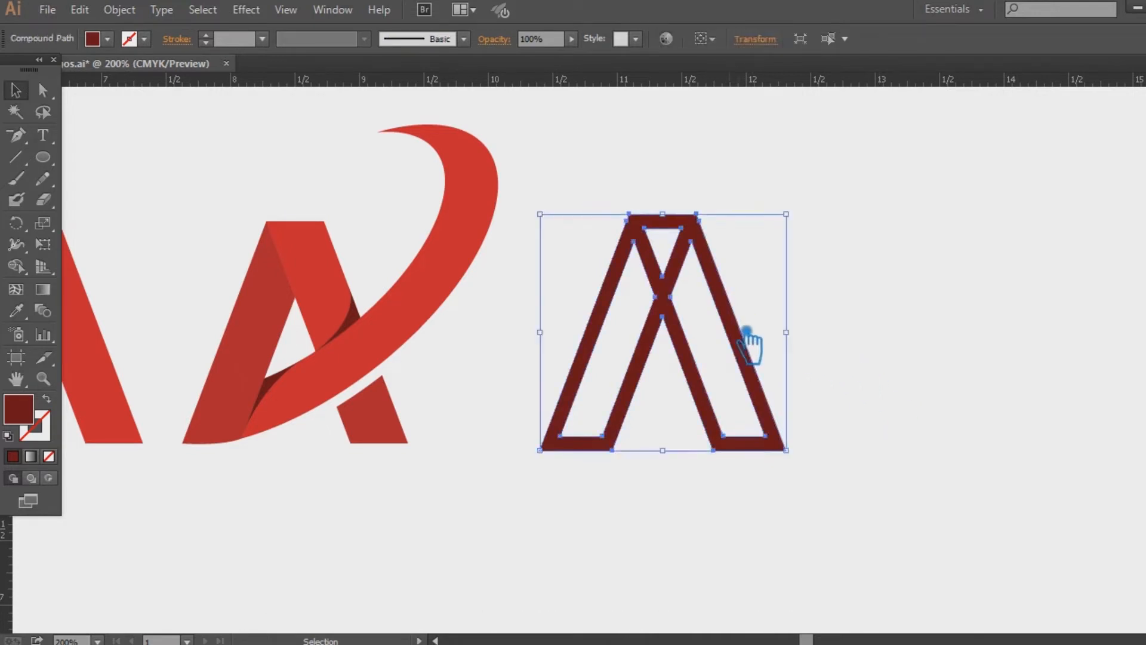
pyautogui.press('p')
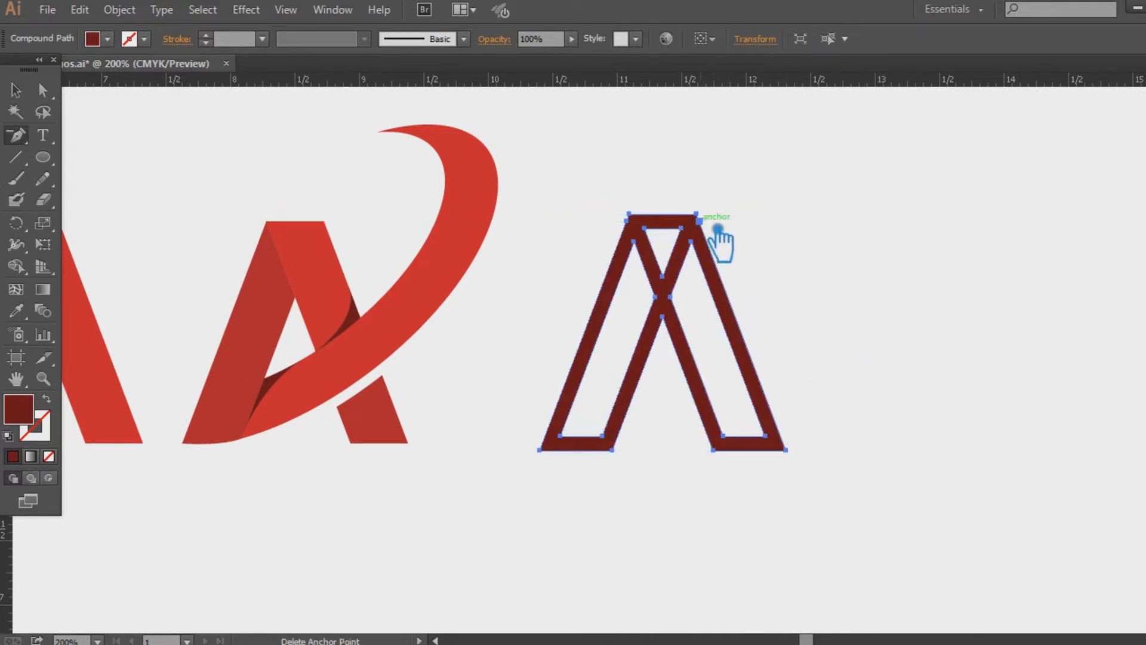
pyautogui.click(628, 222)
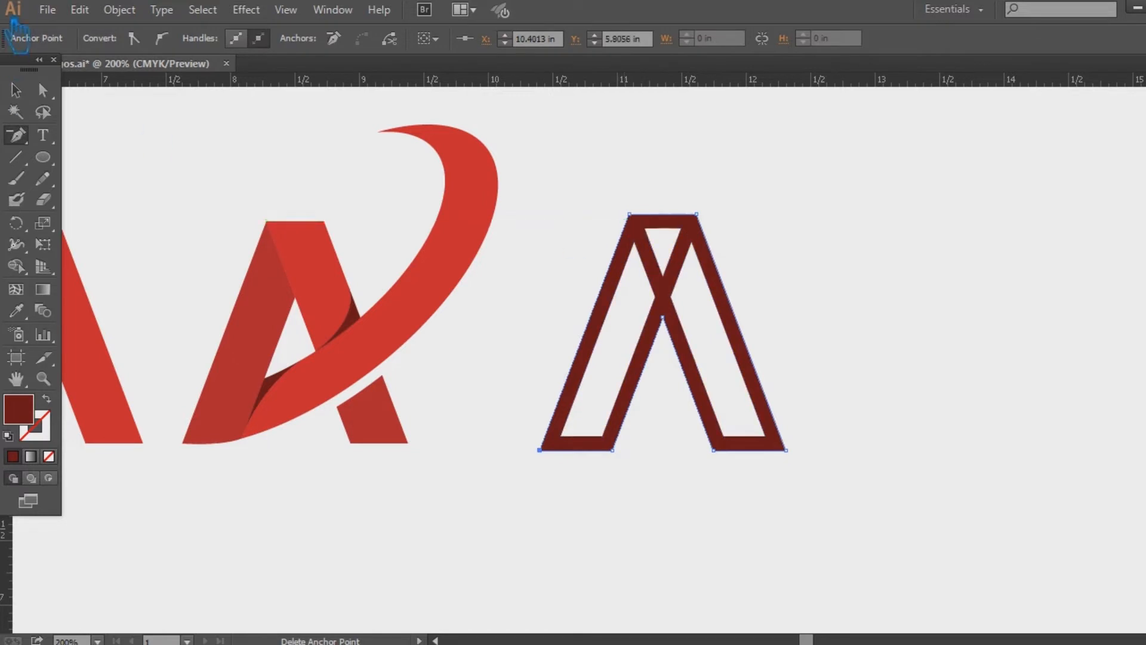
pyautogui.click(17, 90)
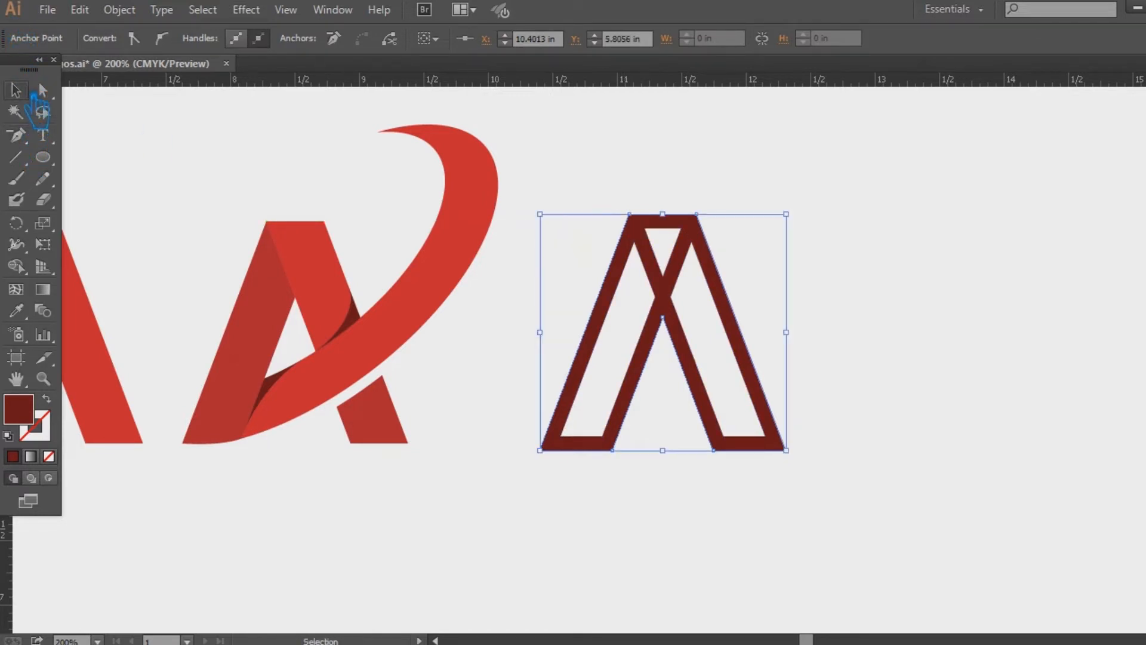
pyautogui.click(973, 285)
# Step: Duplicate the united outlined letter and place the copy directly to its right
pyautogui.click(755, 329)
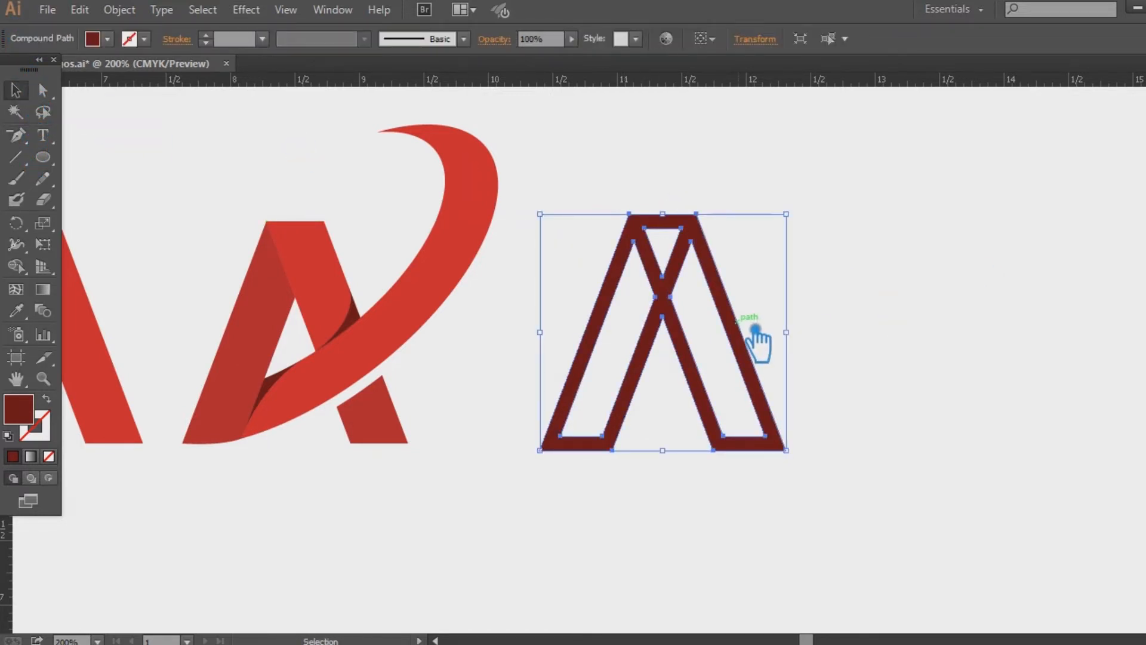
pyautogui.press('a')
pyautogui.press('ctrl')
pyautogui.press('ctrl')
pyautogui.click(769, 327)
pyautogui.moveTo(736, 312); pyautogui.dragTo(1005, 311)
pyautogui.click(615, 525)
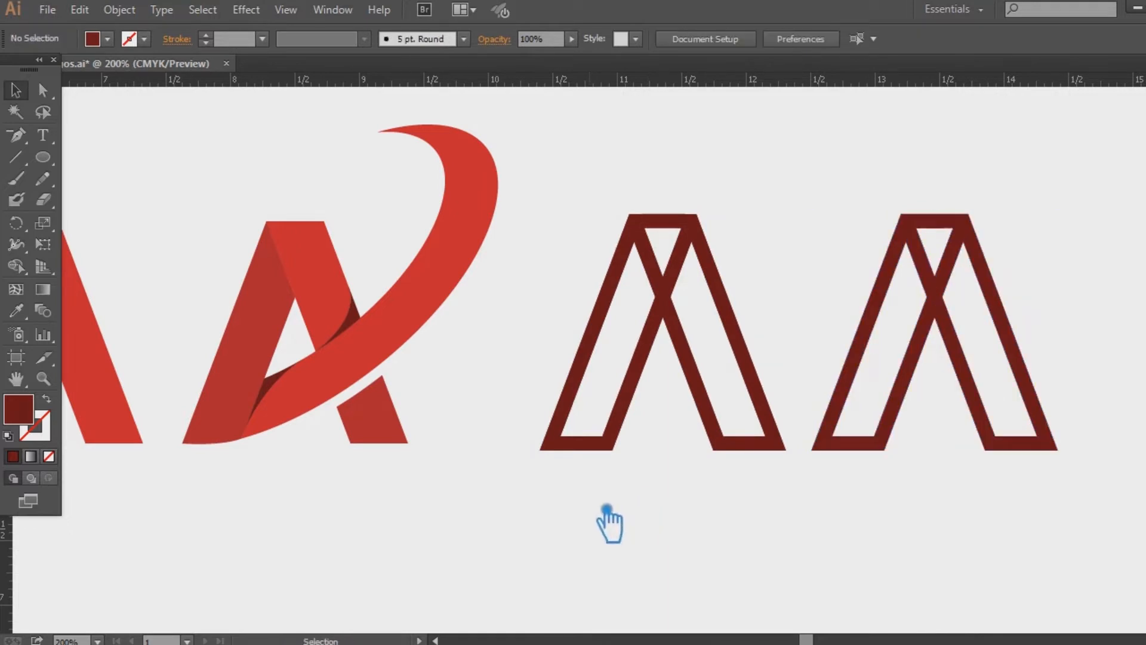
# Step: Recolor the original outlined letter with the medium red sampled from the swoosh letter's left leg
pyautogui.click(676, 338)
pyautogui.click(16, 312)
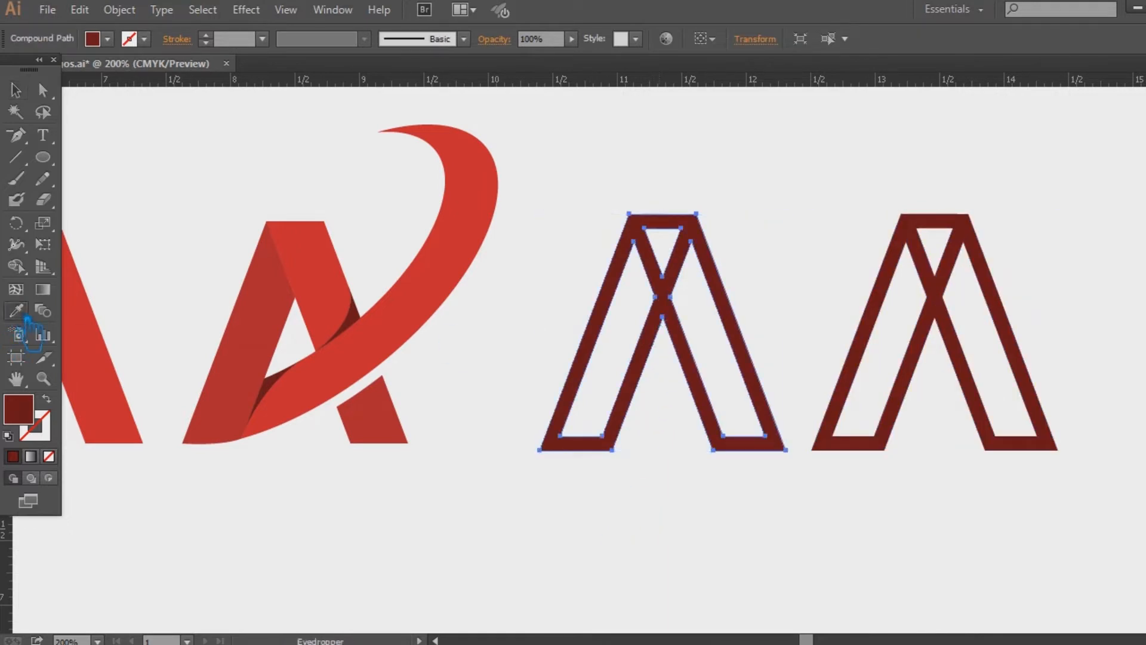
pyautogui.click(332, 296)
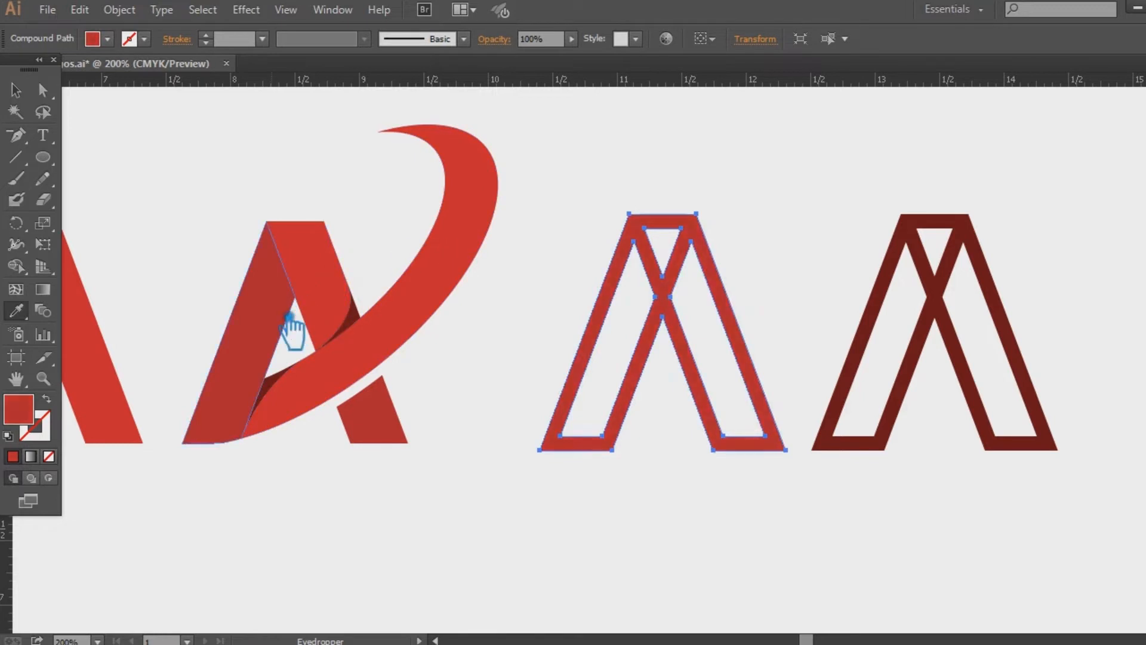
pyautogui.click(15, 90)
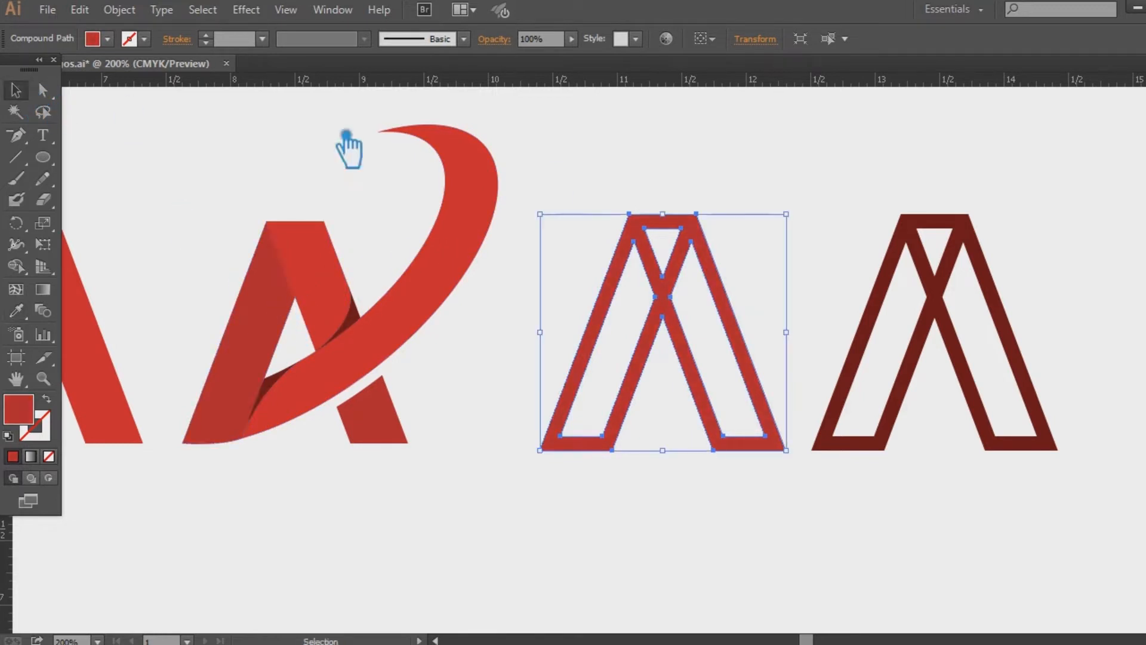
pyautogui.click(657, 186)
# Step: Move the recolored outlined letter slightly left, closer to the swoosh letter
pyautogui.moveTo(671, 299); pyautogui.dragTo(623, 300)
pyautogui.click(649, 509)
pyautogui.hotkey('ctrl', '-')
pyautogui.moveTo(653, 508); pyautogui.dragTo(836, 504)
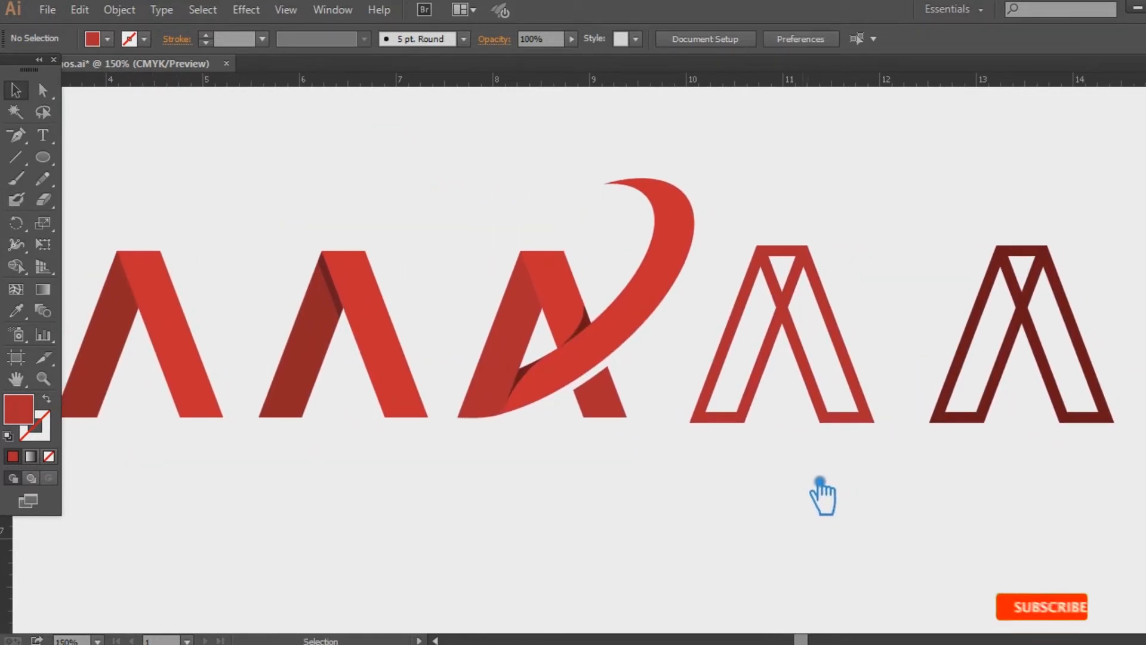
# Step: Recolor the copied outlined letter with the medium red sampled from the outlined letter beside it
pyautogui.click(829, 402)
pyautogui.click(1056, 377)
pyautogui.click(16, 310)
pyautogui.click(773, 359)
pyautogui.click(16, 91)
pyautogui.click(309, 169)
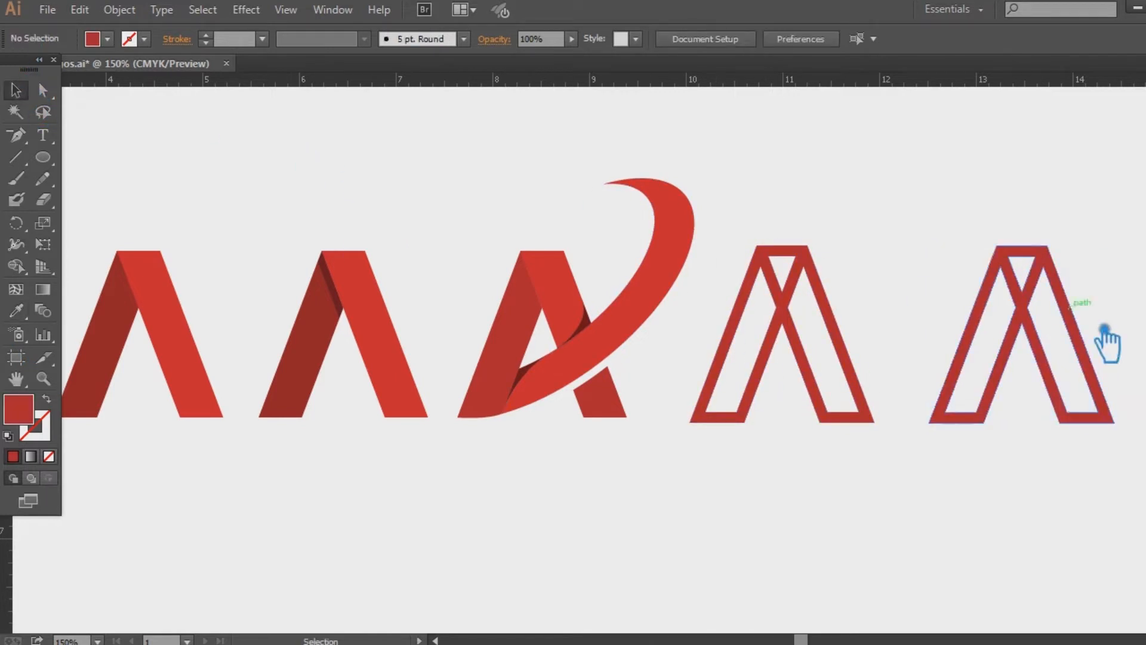
# Step: Swap the fill of the rightmost outlined letter to its stroke and set the stroke weight to 4 pt
pyautogui.click(1057, 376)
pyautogui.moveTo(869, 513); pyautogui.dragTo(724, 512)
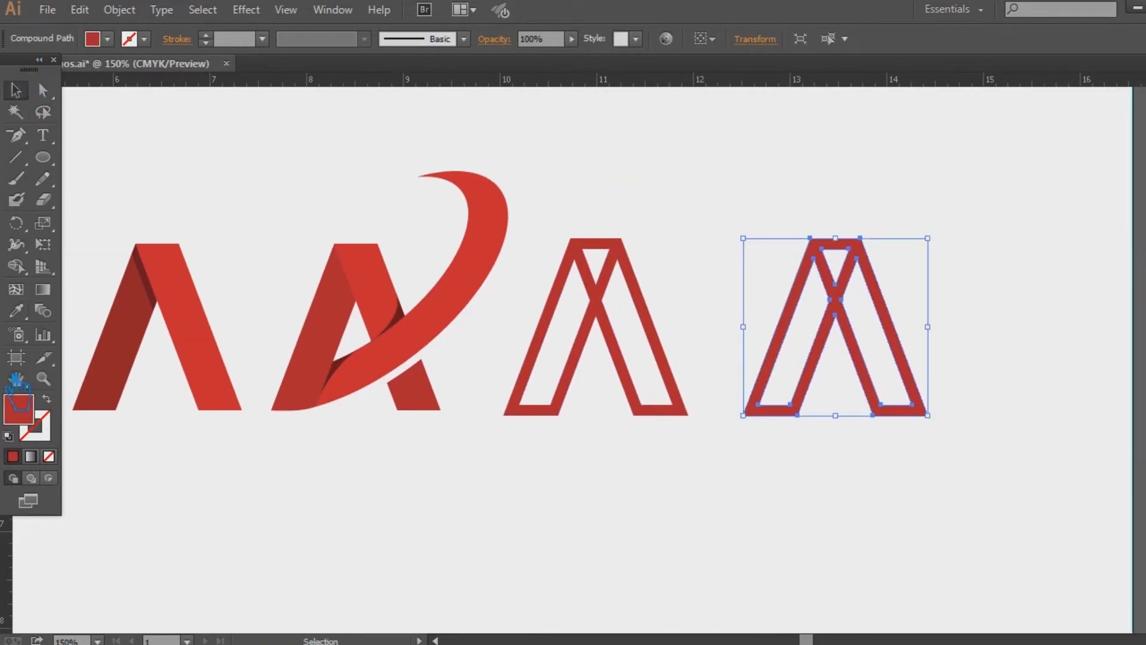
pyautogui.hotkey('shift', 'x')
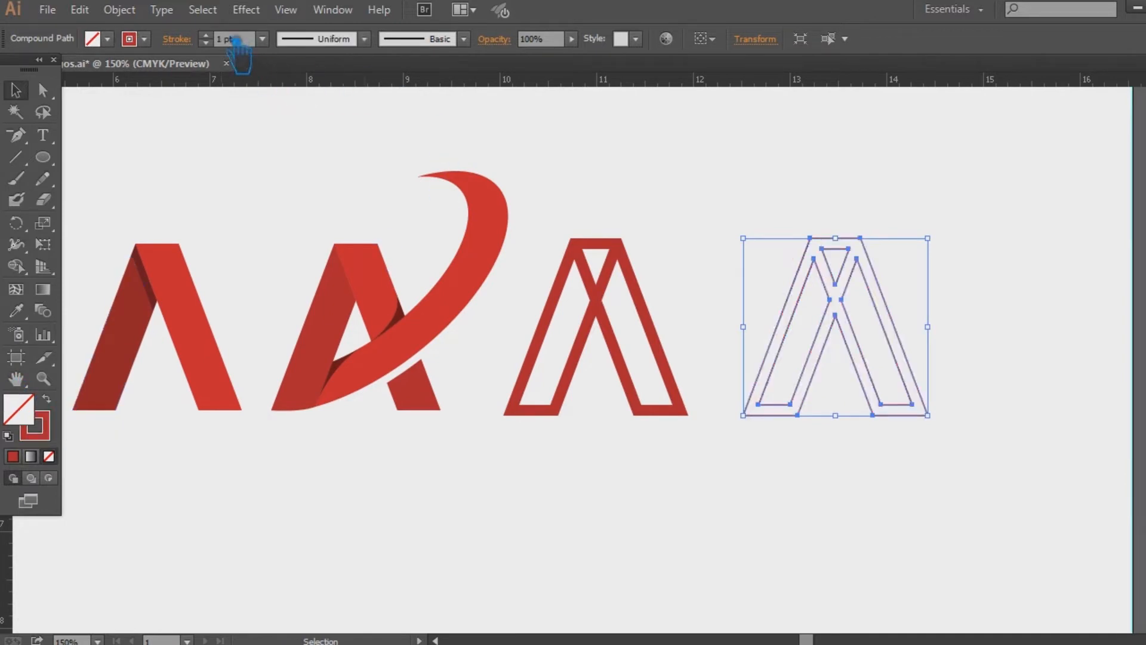
pyautogui.scroll(2, 224, 42)
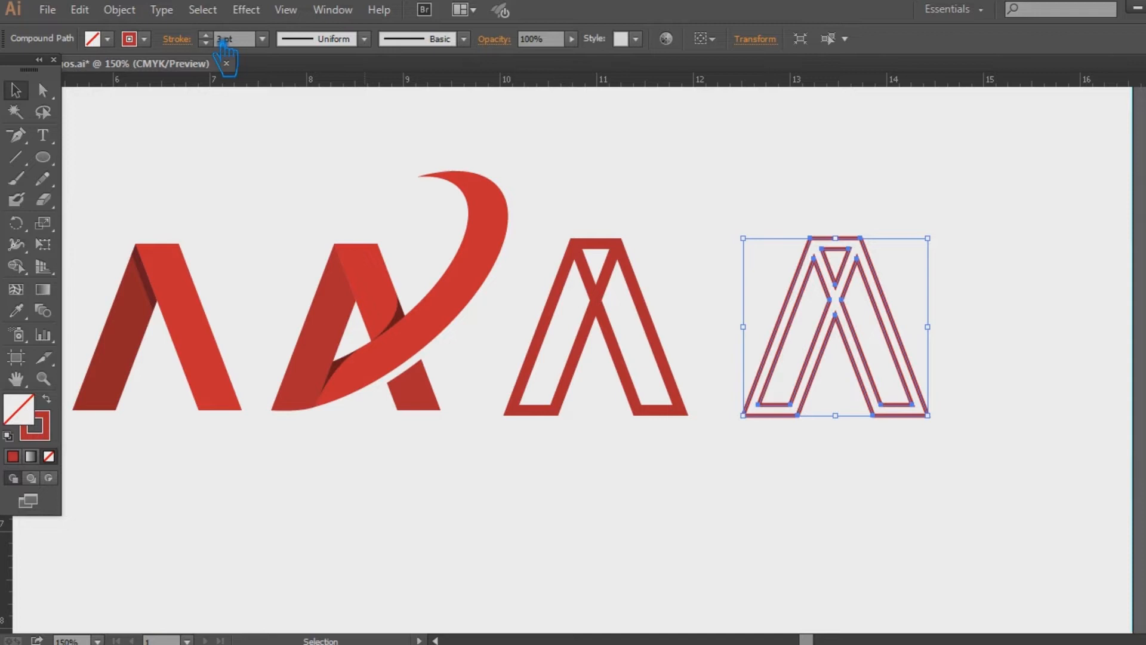
pyautogui.scroll(1, 224, 45)
pyautogui.click(596, 133)
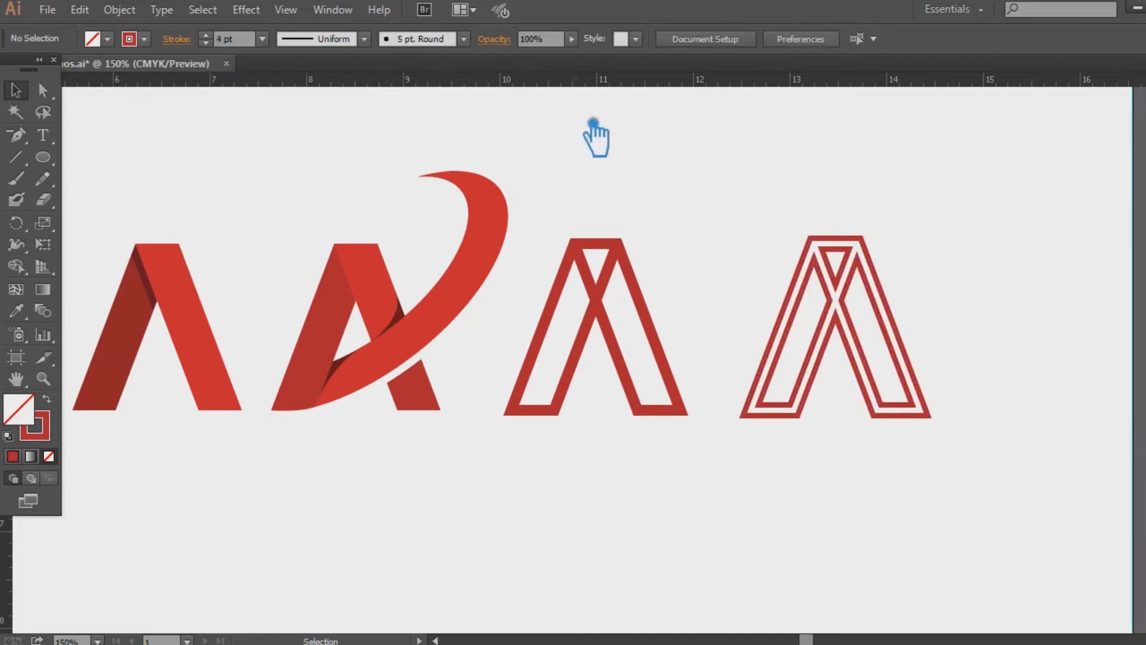
# Step: Move the double-lined letter left so it sits close beside the single-outlined letter
pyautogui.moveTo(1090, 364)
pyautogui.mouseDown()
pyautogui.moveTo(1140, 373)
pyautogui.moveTo(1145, 364)
pyautogui.mouseUp()
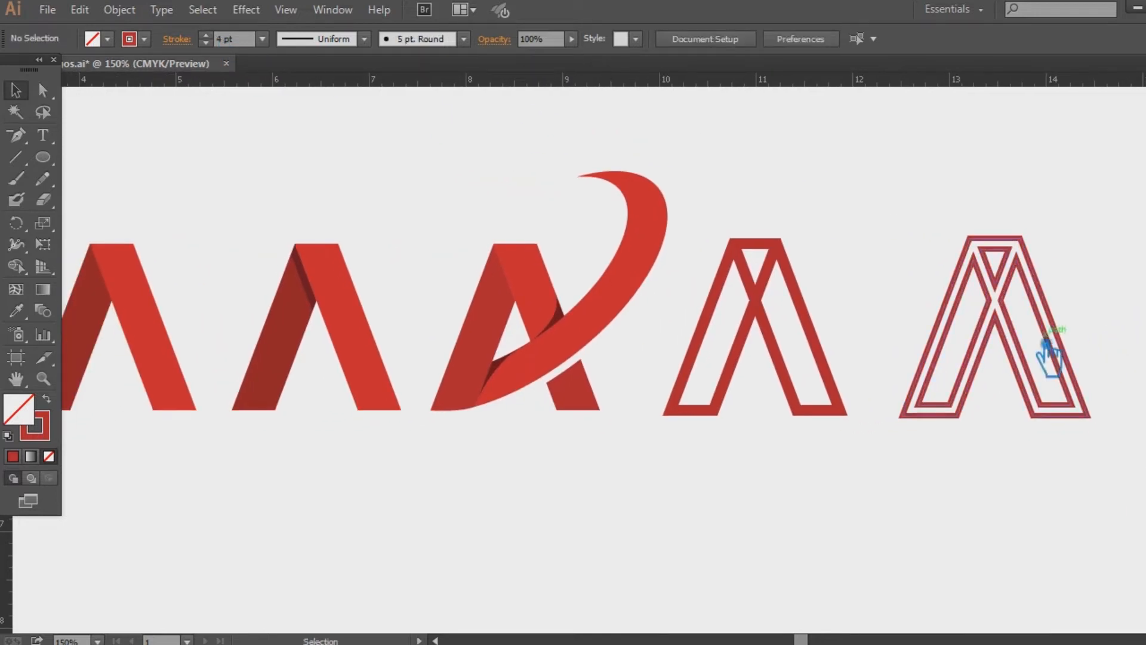
pyautogui.moveTo(1030, 337); pyautogui.dragTo(948, 338)
pyautogui.click(853, 524)
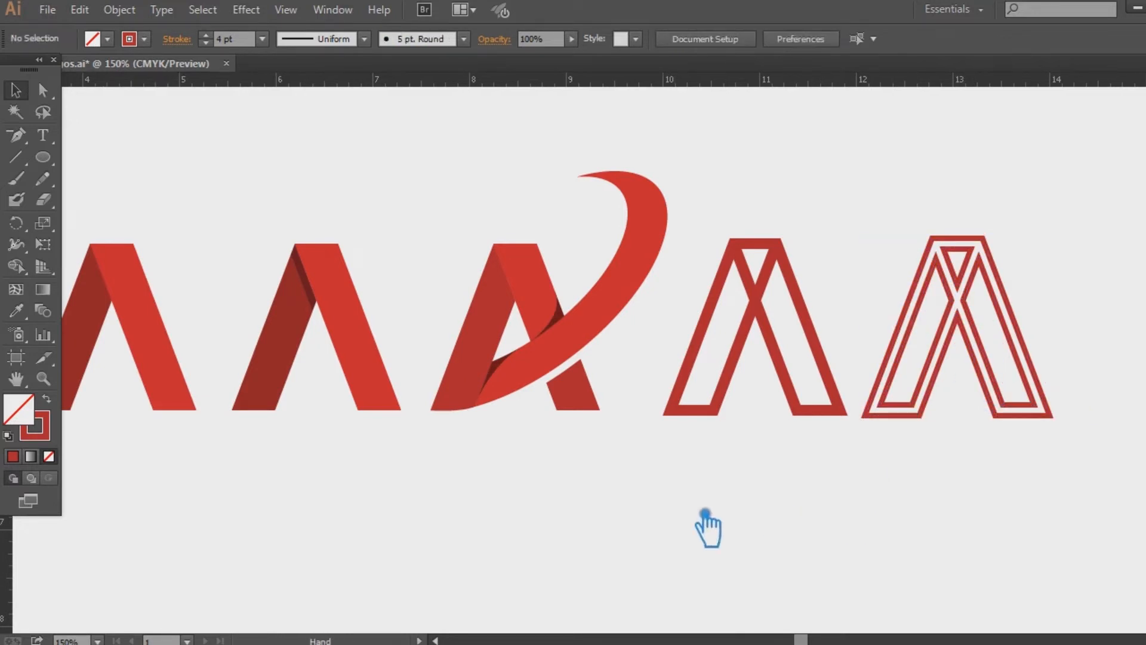
pyautogui.moveTo(708, 527); pyautogui.dragTo(755, 529)
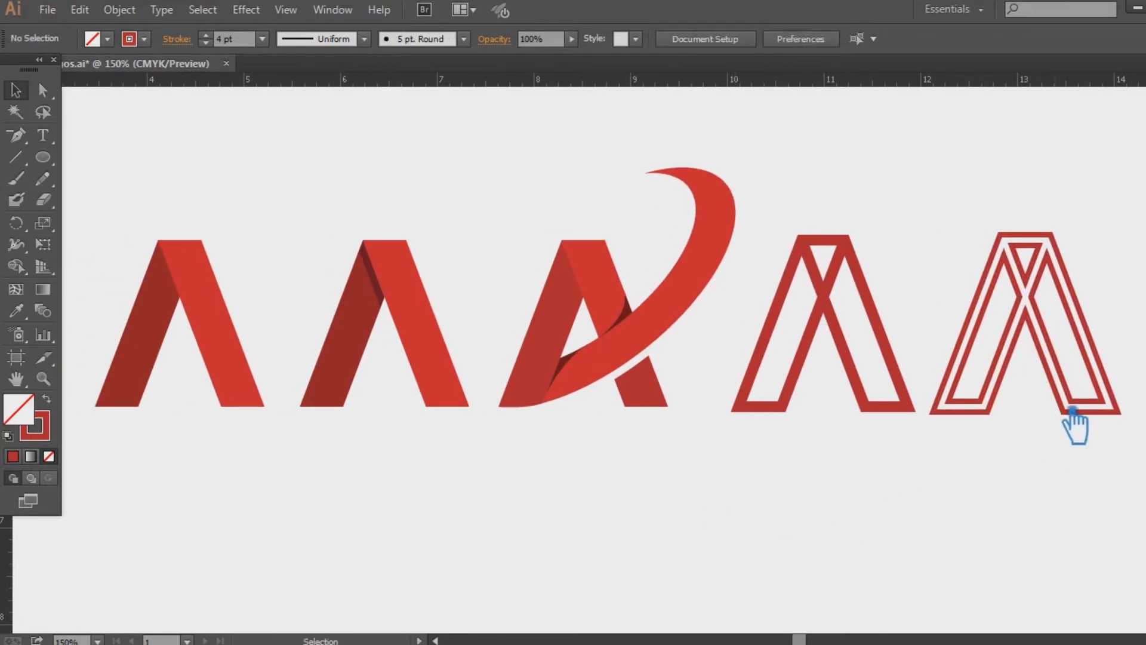
# Step: Expand the double-lined letter's strokes into filled shapes
pyautogui.click(1080, 382)
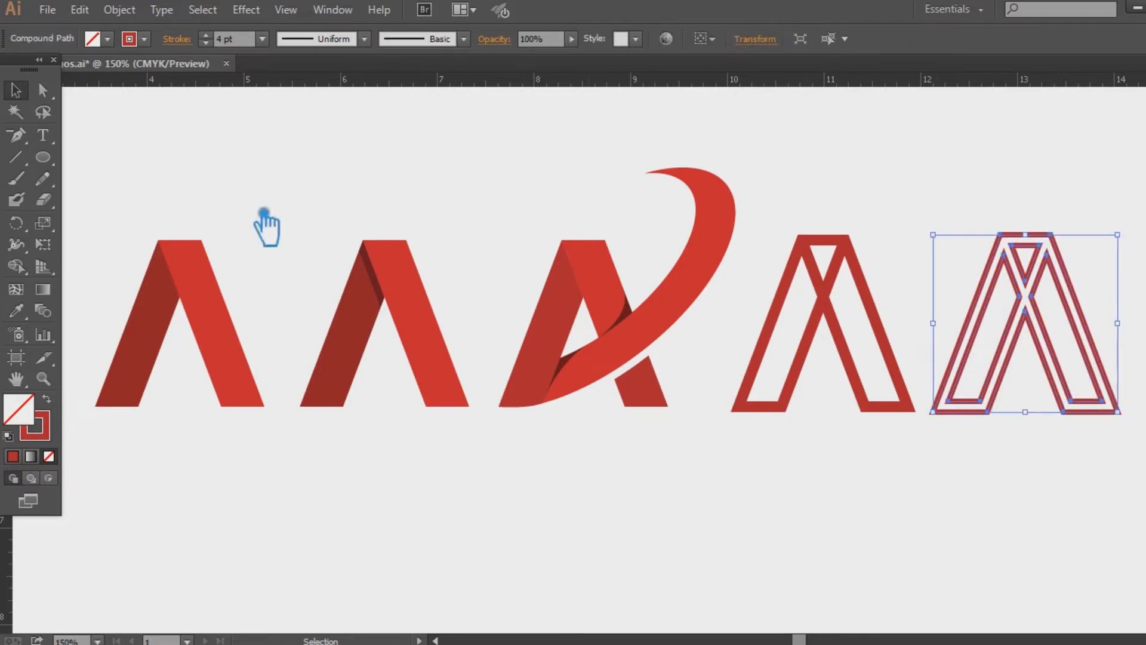
pyautogui.click(119, 9)
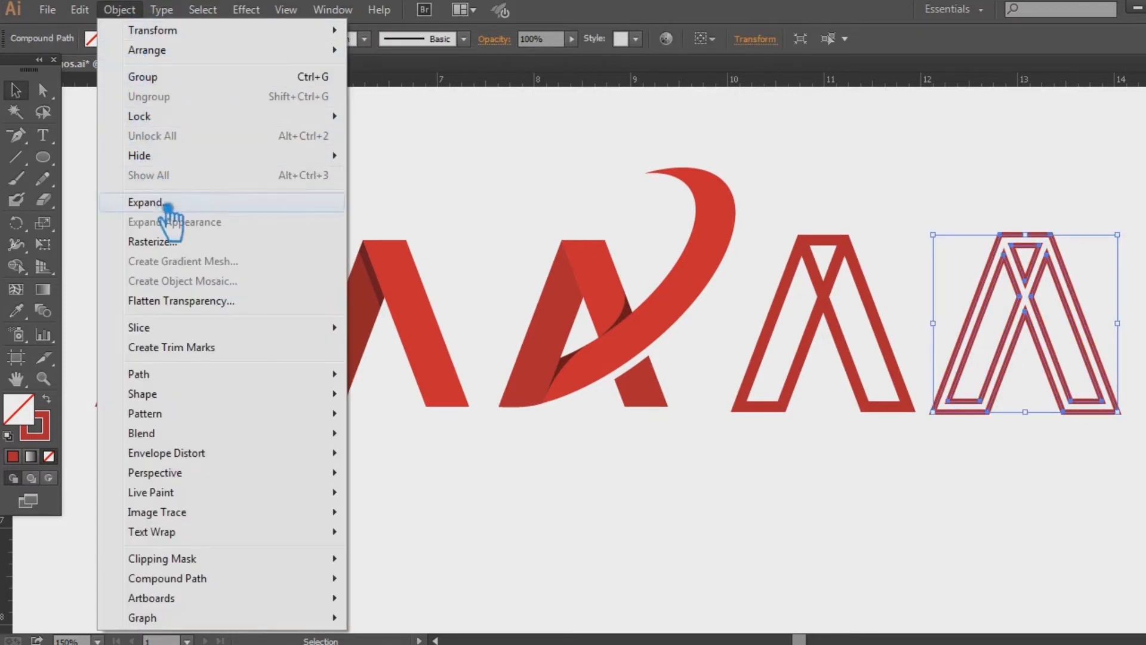
pyautogui.click(149, 202)
pyautogui.click(571, 440)
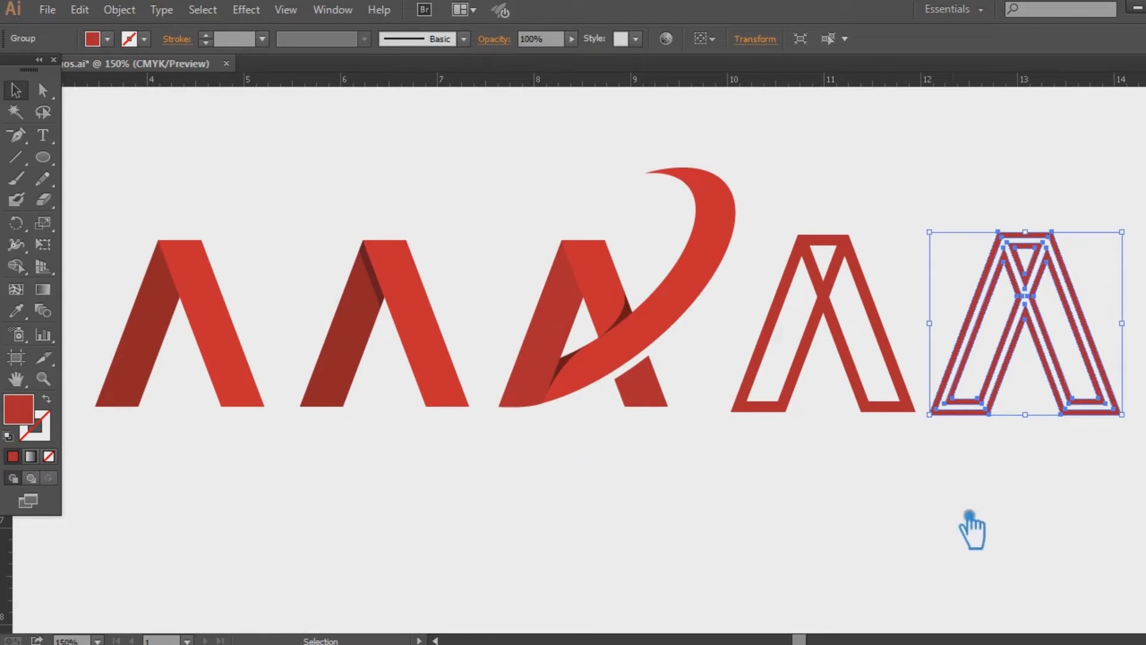
# Step: Duplicate the expanded double-lined letter and place the copy directly to its right
pyautogui.moveTo(967, 530); pyautogui.dragTo(706, 511)
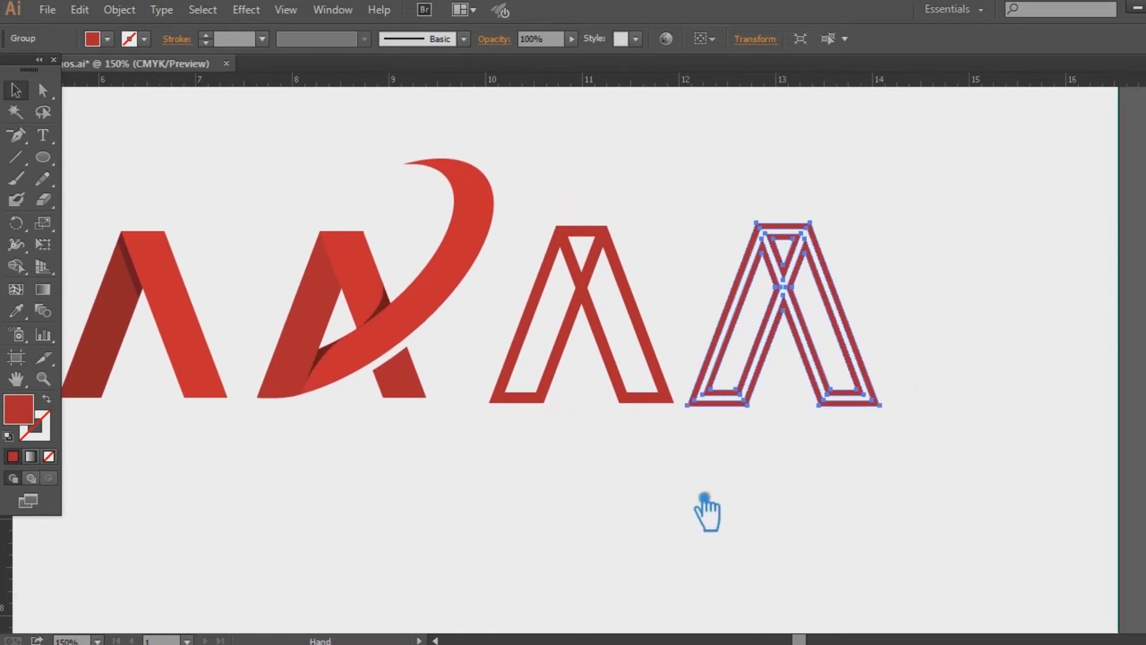
pyautogui.click(863, 357)
pyautogui.press('a')
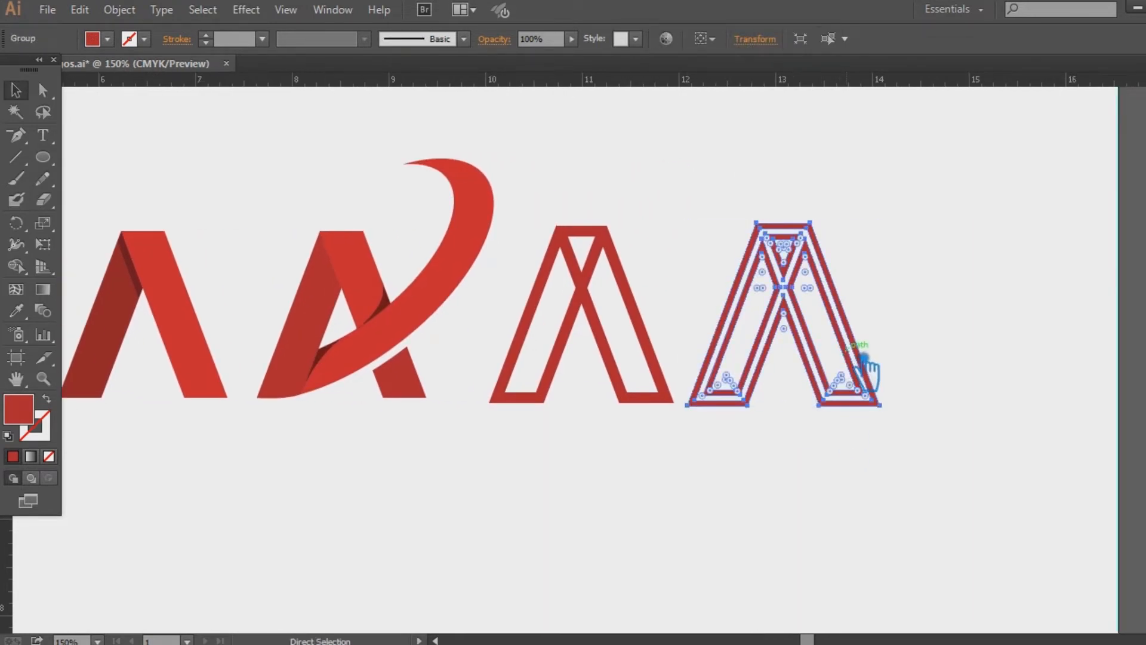
pyautogui.press('v')
pyautogui.click(909, 377)
pyautogui.moveTo(863, 362); pyautogui.dragTo(1072, 358)
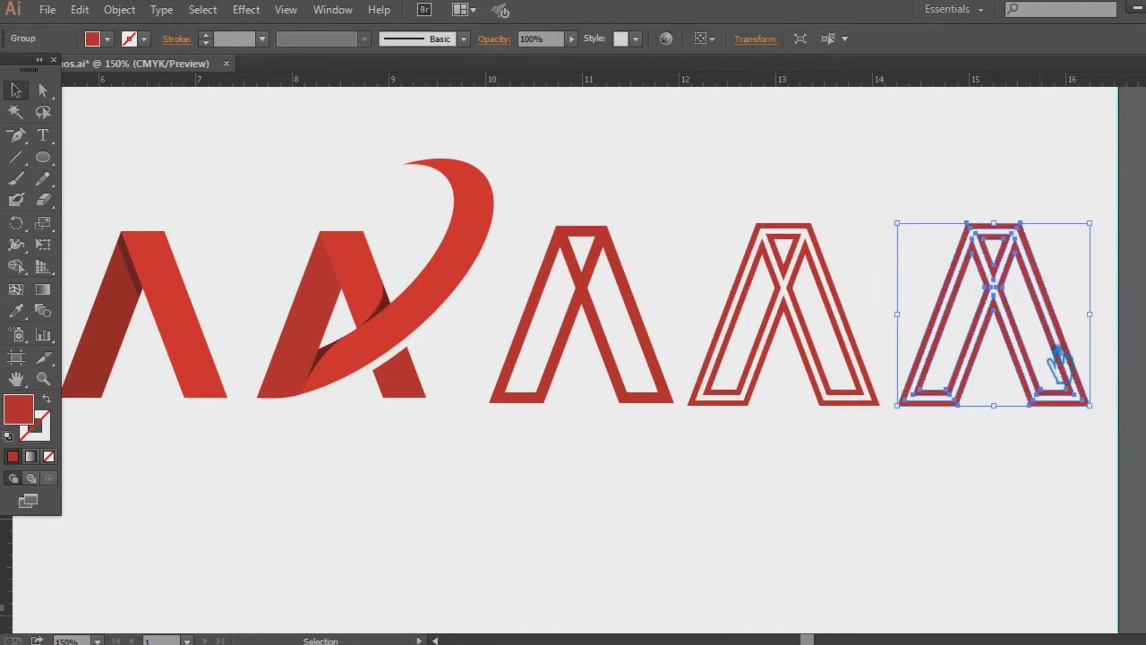
# Step: Swap the new copy's fill to its stroke and set the stroke weight to 3 pt
pyautogui.click(47, 399)
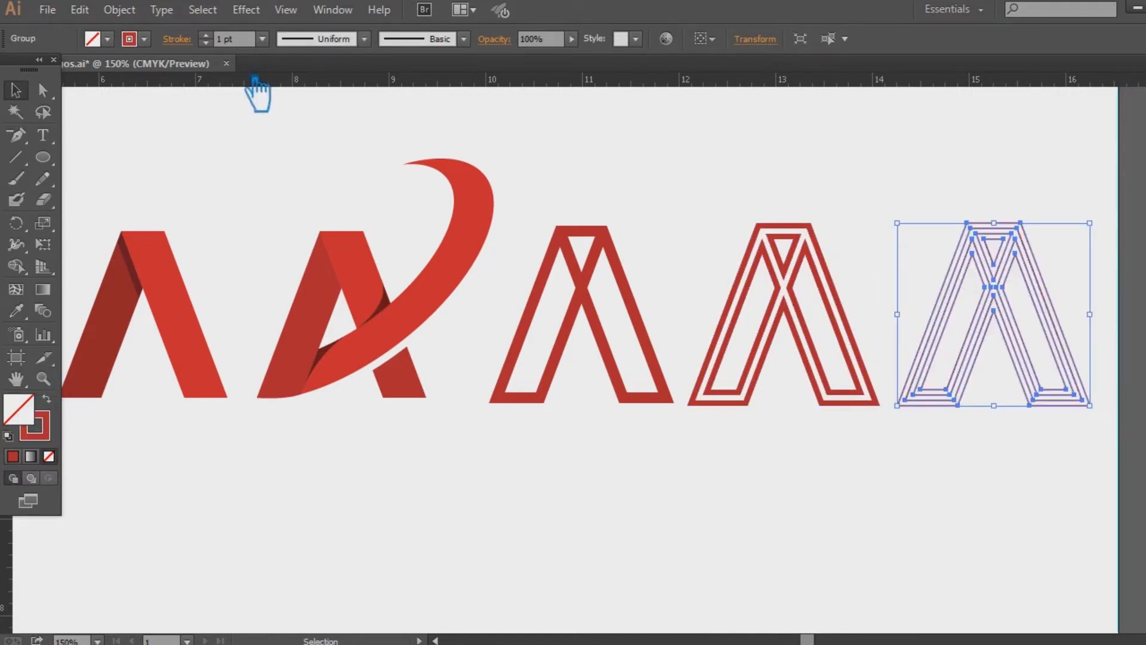
pyautogui.click(206, 36)
pyautogui.click(206, 35)
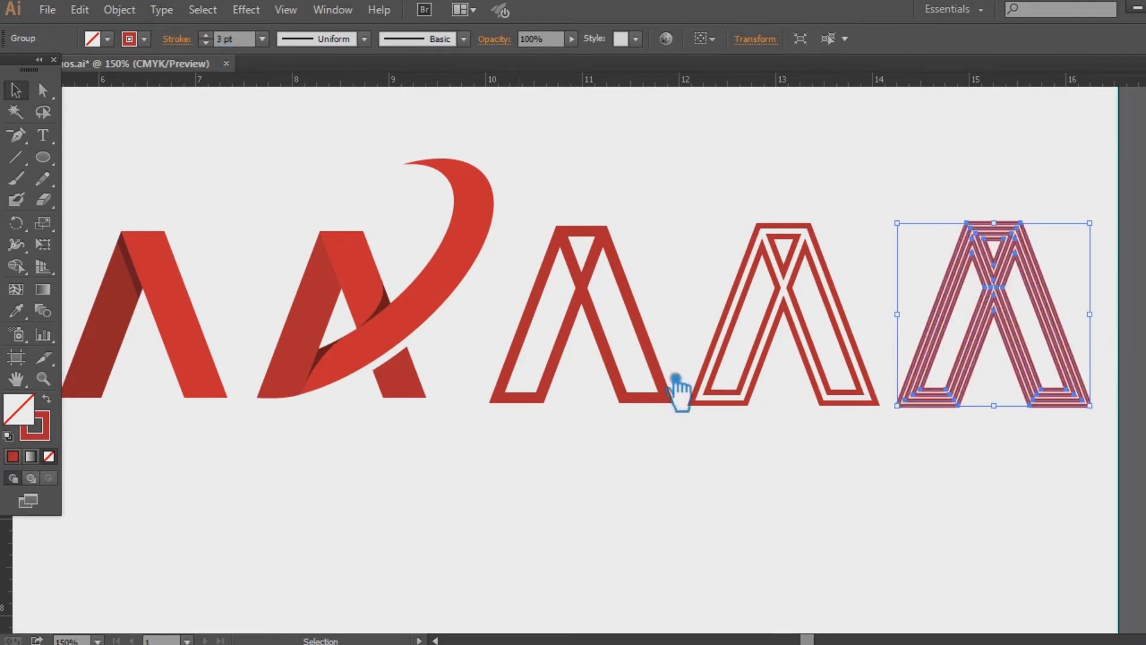
pyautogui.click(913, 486)
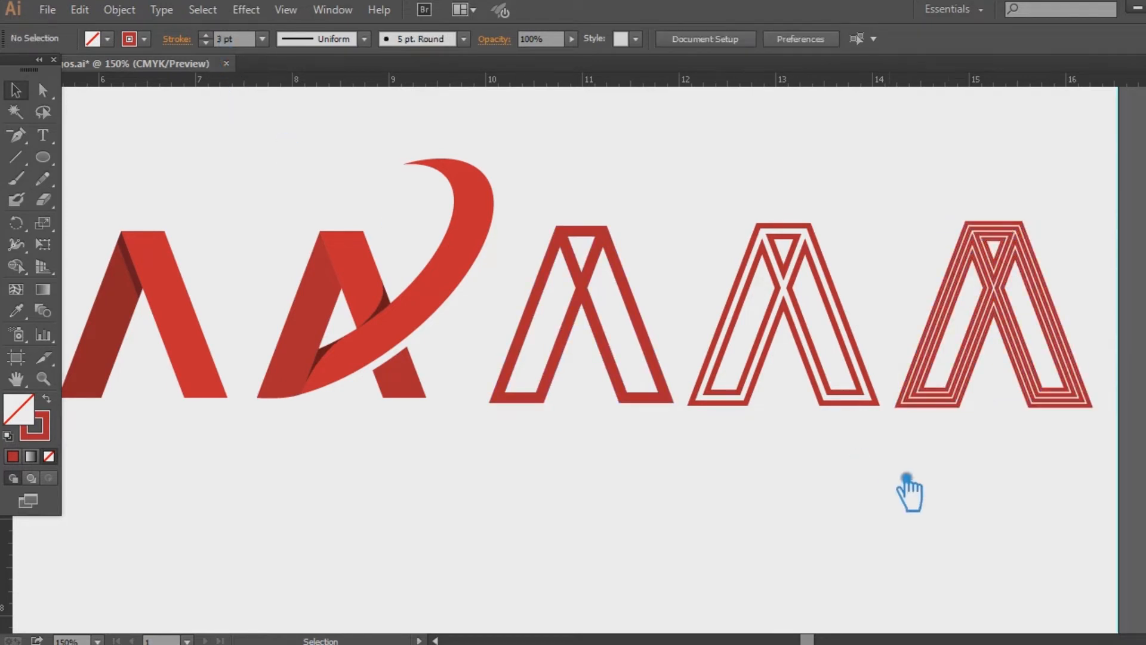
# Step: Expand the multi-lined letter's 3 pt strokes into filled shapes
pyautogui.click(1052, 389)
pyautogui.click(120, 10)
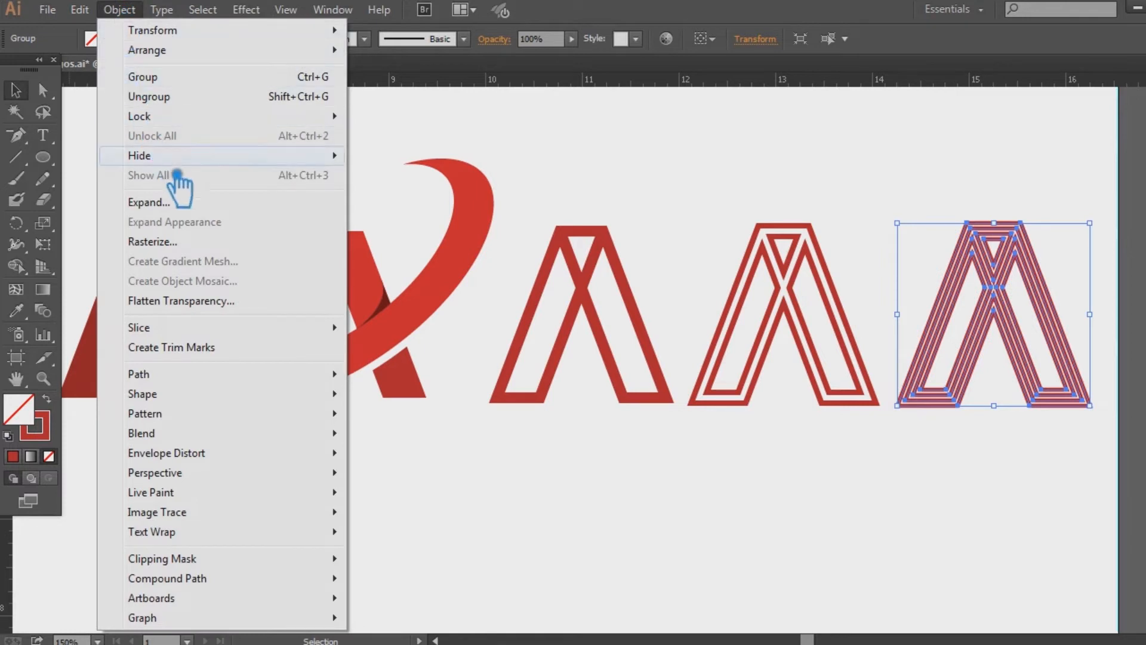
pyautogui.click(149, 200)
pyautogui.click(591, 435)
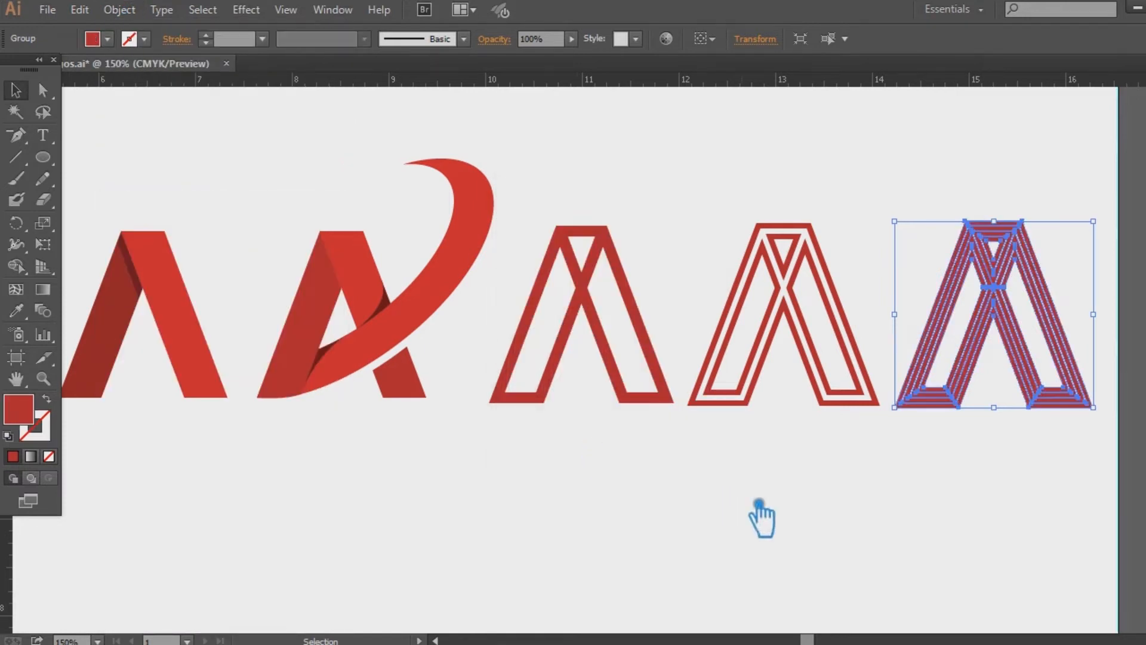
pyautogui.click(760, 506)
# Step: Ungroup the double-lined letter between the single-outlined and multi-lined letters
pyautogui.moveTo(806, 508); pyautogui.dragTo(895, 492)
pyautogui.hotkey('ctrl', '-')
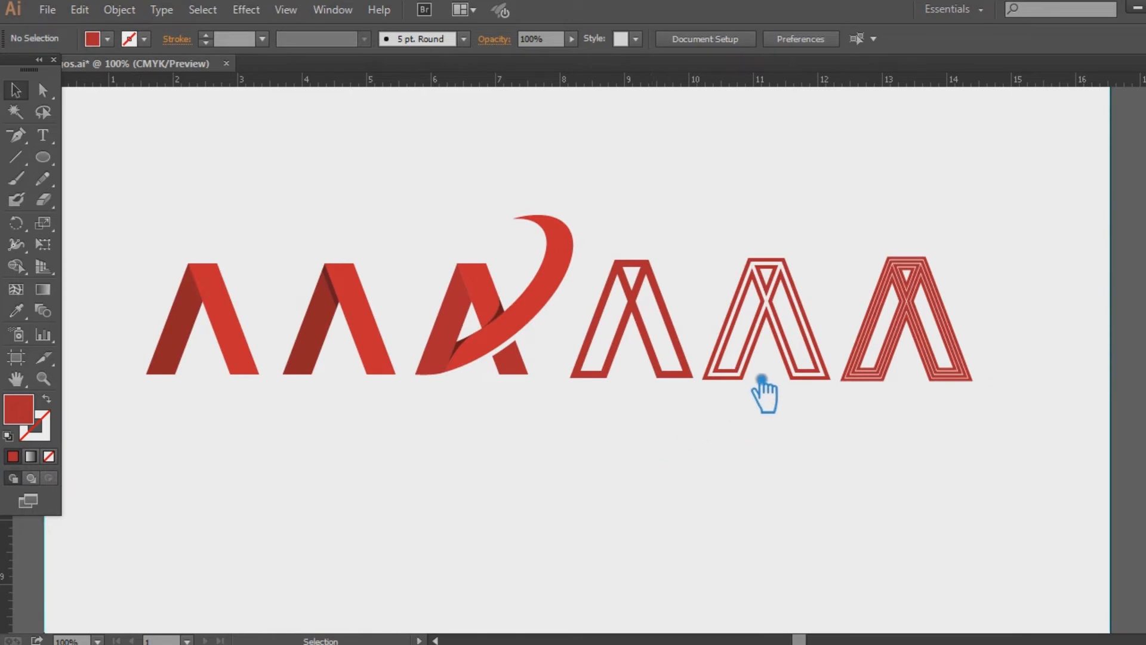
pyautogui.rightClick(768, 318)
pyautogui.click(825, 425)
pyautogui.click(959, 449)
# Step: Move the three outlined letters together into a second row, aligned beneath the three solid ribbon letters
pyautogui.moveTo(962, 438); pyautogui.dragTo(627, 246)
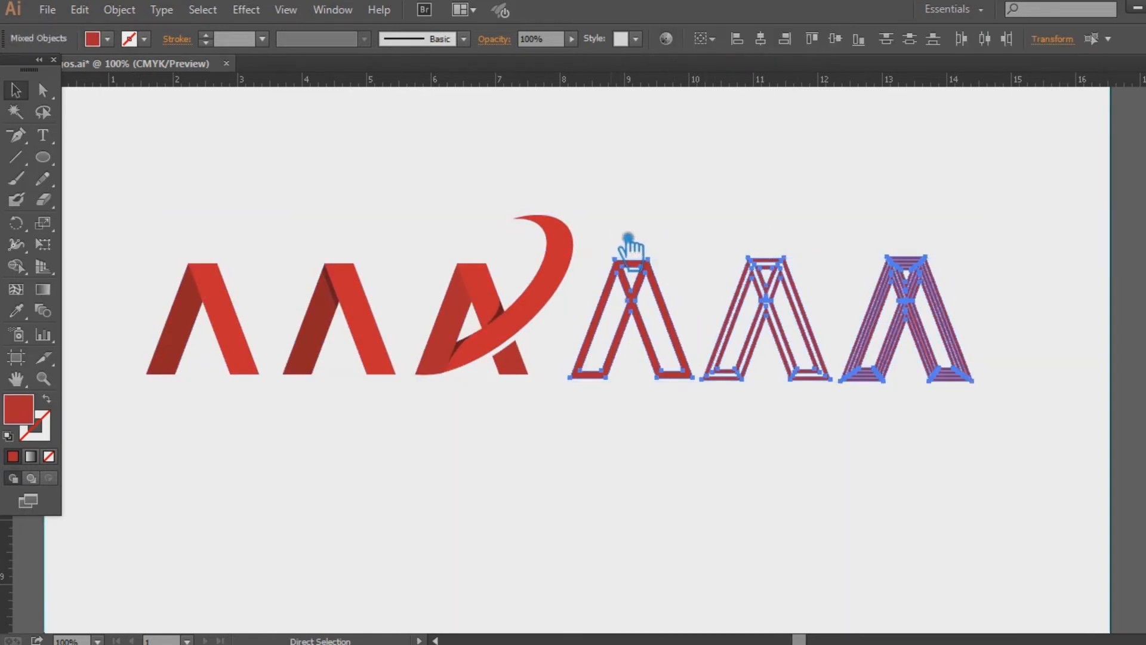
pyautogui.click(763, 245)
pyautogui.moveTo(786, 311); pyautogui.dragTo(359, 469)
pyautogui.click(707, 422)
pyautogui.moveTo(706, 422); pyautogui.dragTo(678, 428)
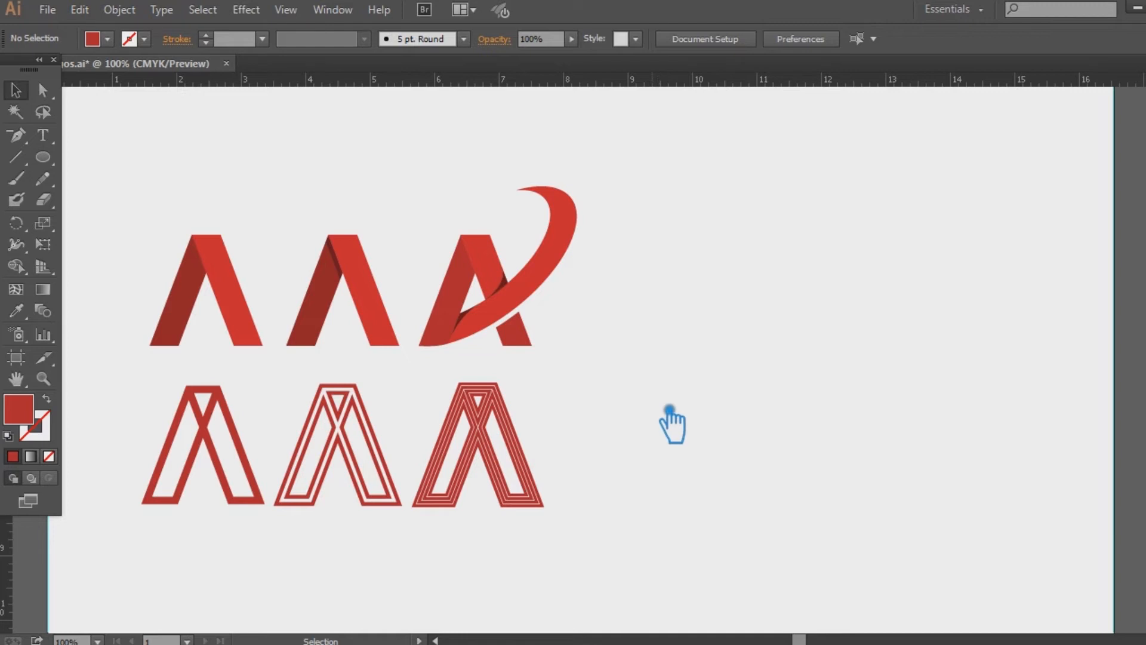
# Step: Ungroup the shadowed ribbon letter in the middle of the upper row
pyautogui.rightClick(234, 265)
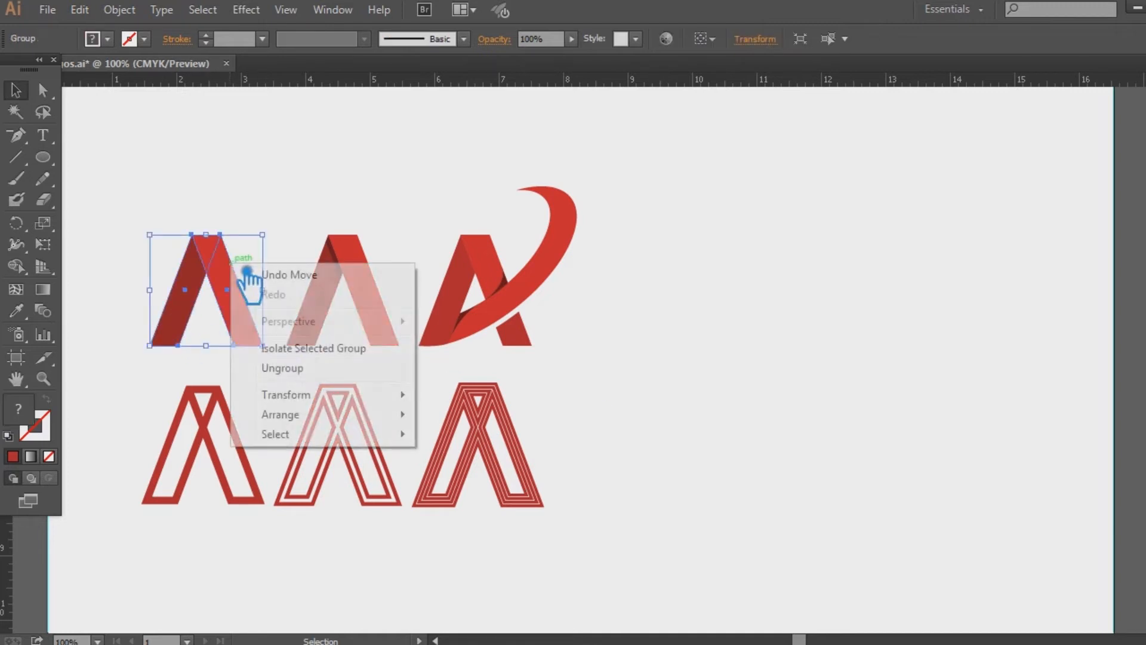
pyautogui.click(742, 404)
pyautogui.rightClick(371, 290)
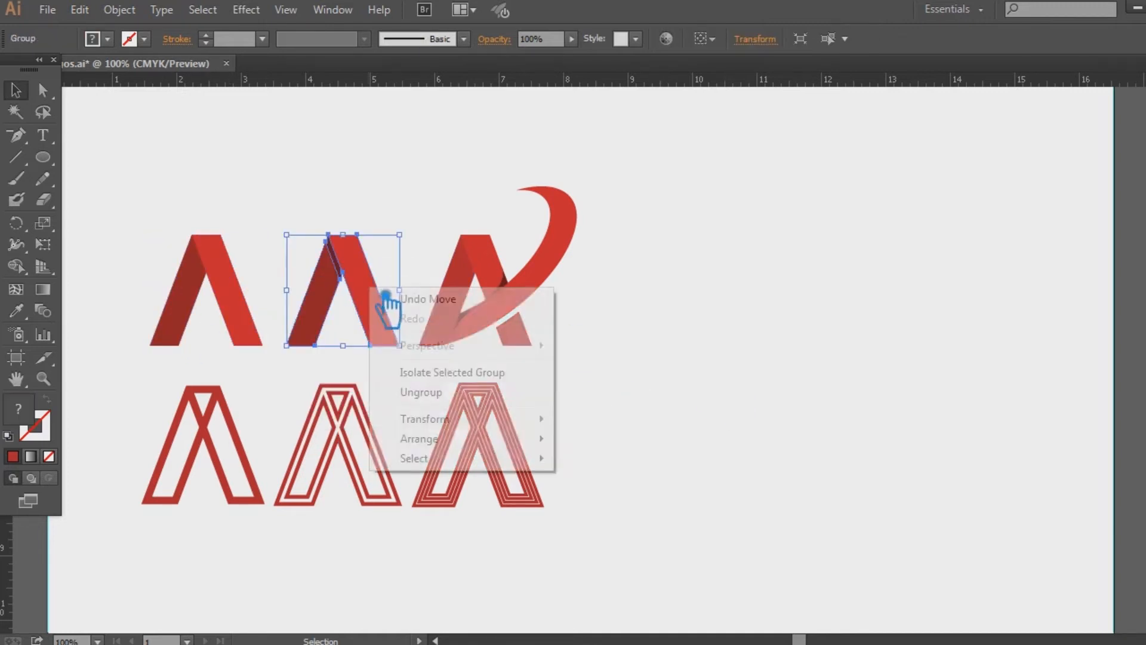
pyautogui.click(501, 392)
pyautogui.click(409, 340)
# Step: Recolor the right leg of the middle upper letter to bright orange fc5806
pyautogui.click(394, 318)
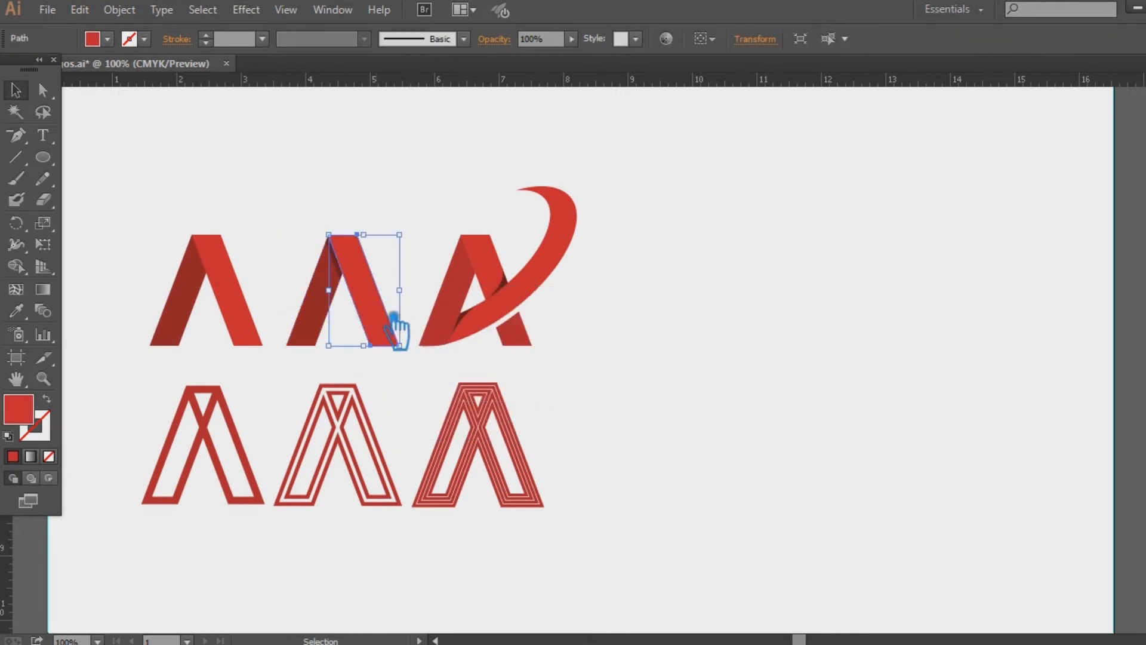
pyautogui.doubleClick(35, 413)
pyautogui.moveTo(924, 359)
pyautogui.mouseDown()
pyautogui.moveTo(926, 341)
pyautogui.moveTo(927, 354)
pyautogui.mouseUp()
pyautogui.moveTo(855, 191); pyautogui.dragTo(867, 140)
pyautogui.click(1076, 138)
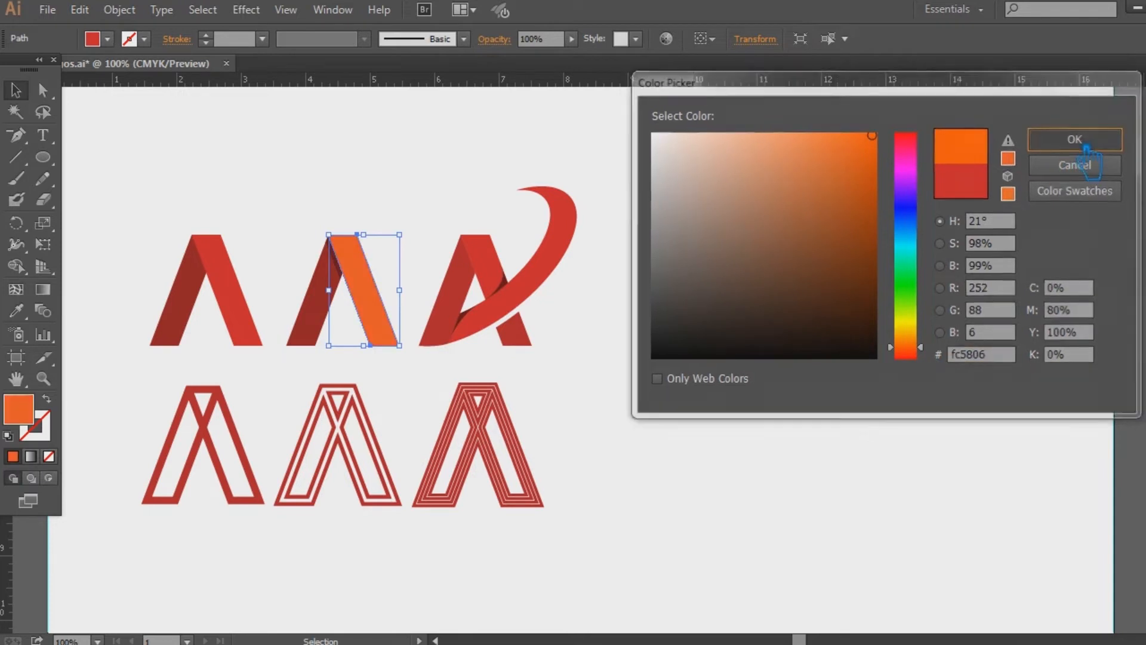
pyautogui.click(854, 257)
# Step: Sample the right leg's orange for the middle upper letter's left leg and darken it to a rust shade, ae3724
pyautogui.click(336, 325)
pyautogui.click(18, 312)
pyautogui.click(375, 311)
pyautogui.doubleClick(38, 415)
pyautogui.click(871, 191)
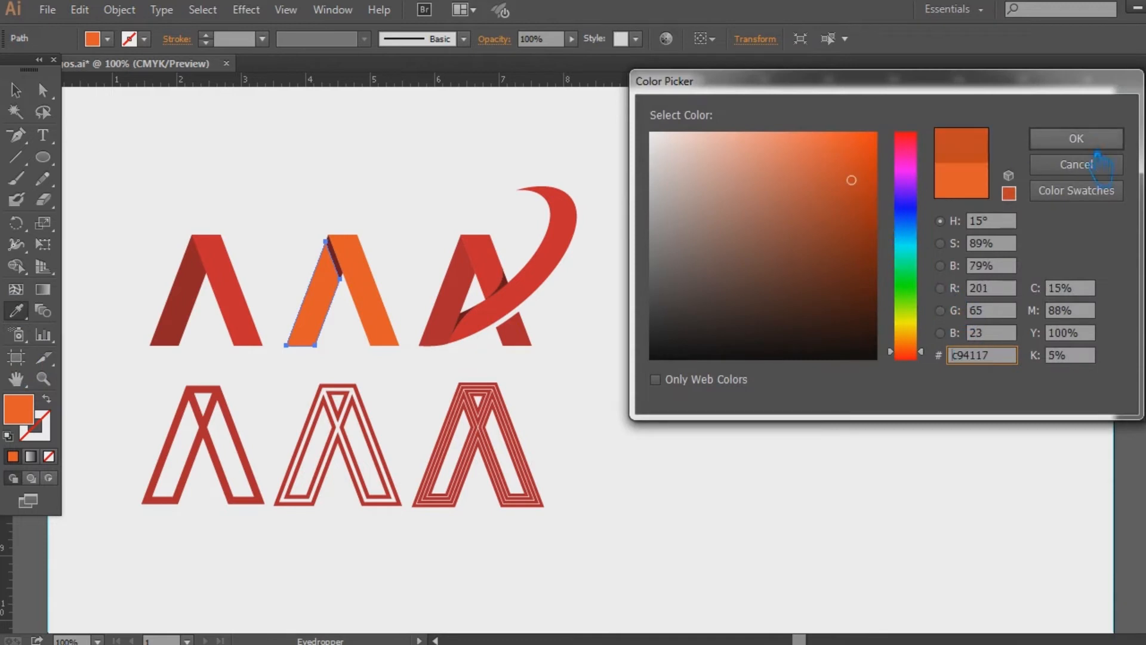
pyautogui.click(1091, 142)
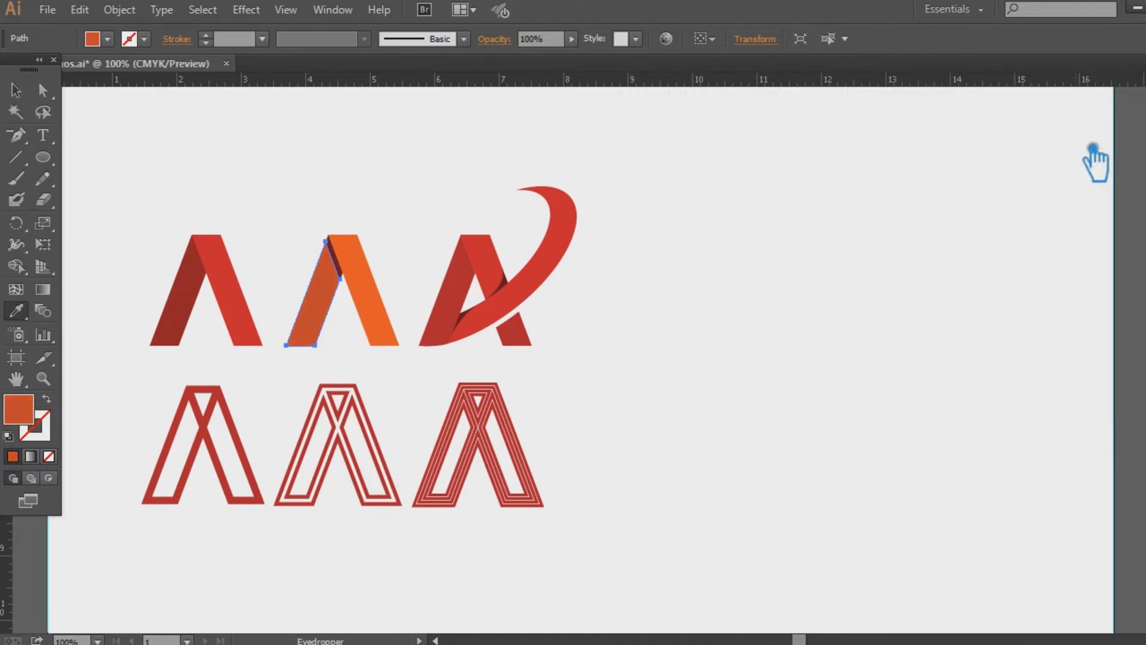
pyautogui.doubleClick(30, 415)
pyautogui.click(858, 203)
pyautogui.click(1075, 138)
pyautogui.click(19, 92)
pyautogui.click(278, 148)
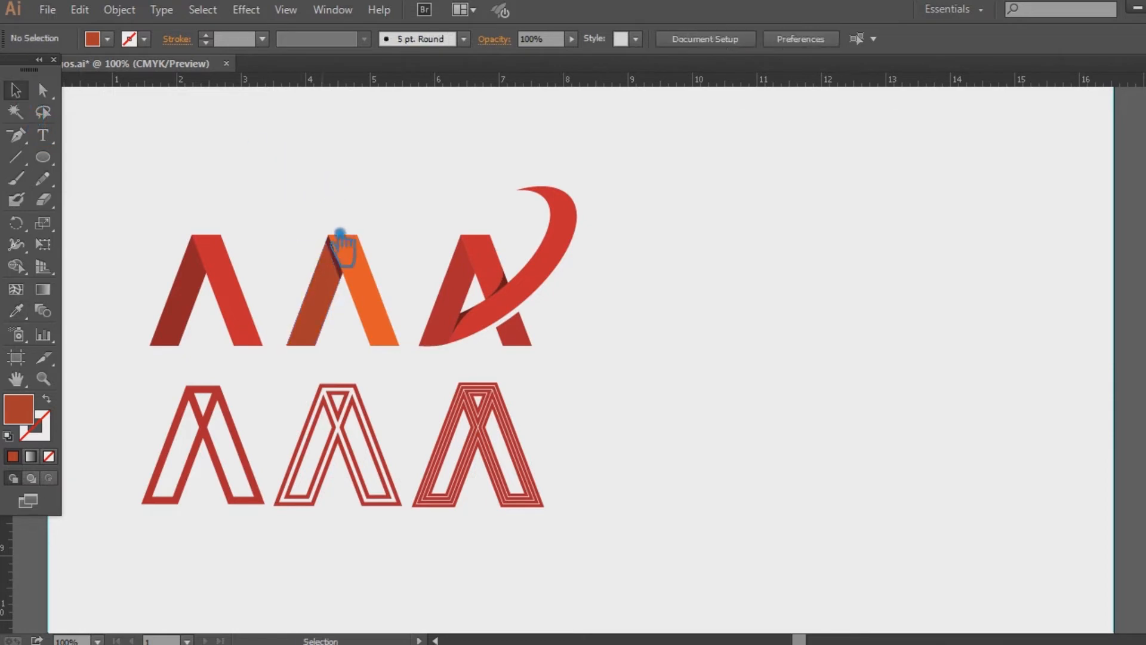
# Step: Recolor the middle upper letter's fold shadow with the left leg's rust color, darkened to a deep red-brown
pyautogui.click(357, 277)
pyautogui.click(337, 271)
pyautogui.click(16, 310)
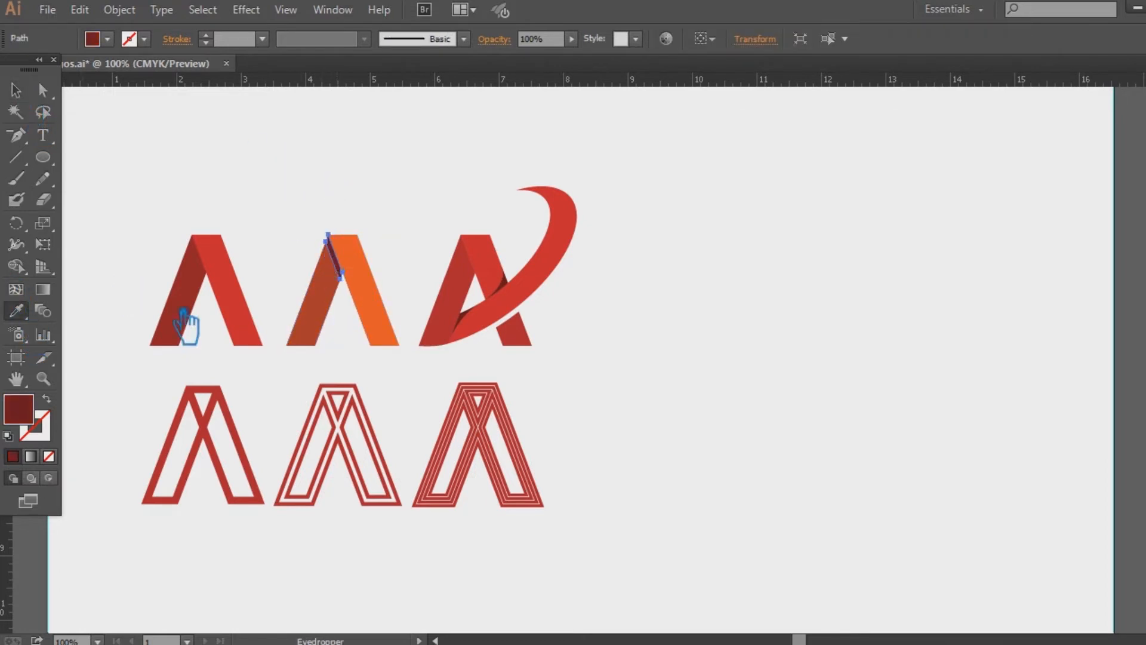
pyautogui.click(329, 328)
pyautogui.doubleClick(24, 411)
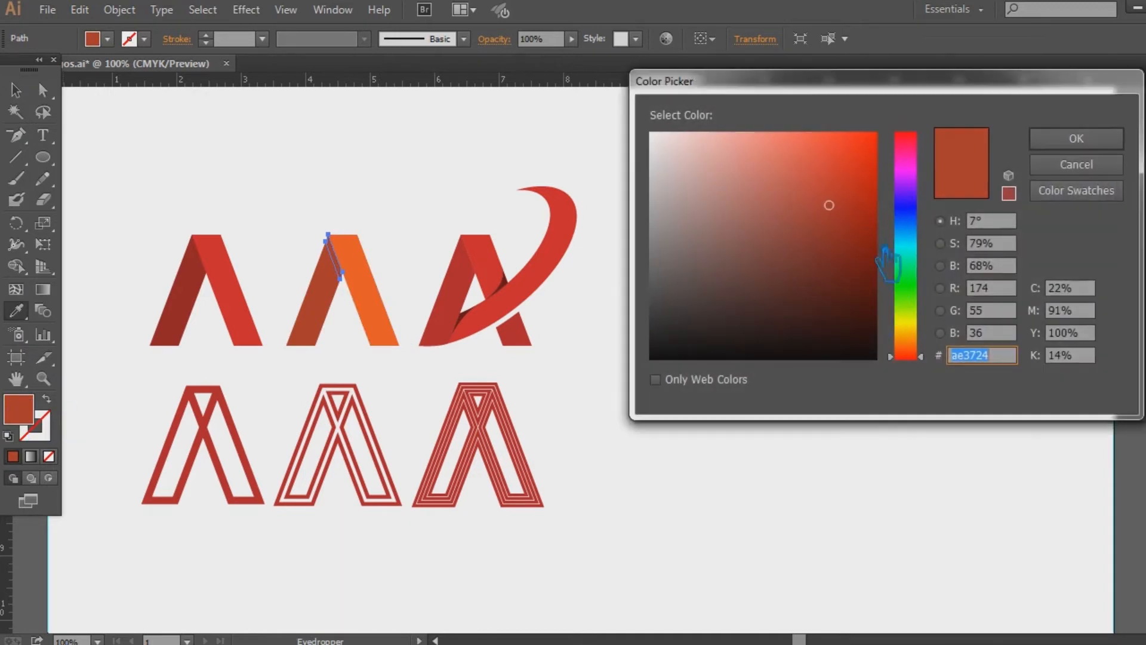
pyautogui.click(839, 231)
pyautogui.click(1077, 138)
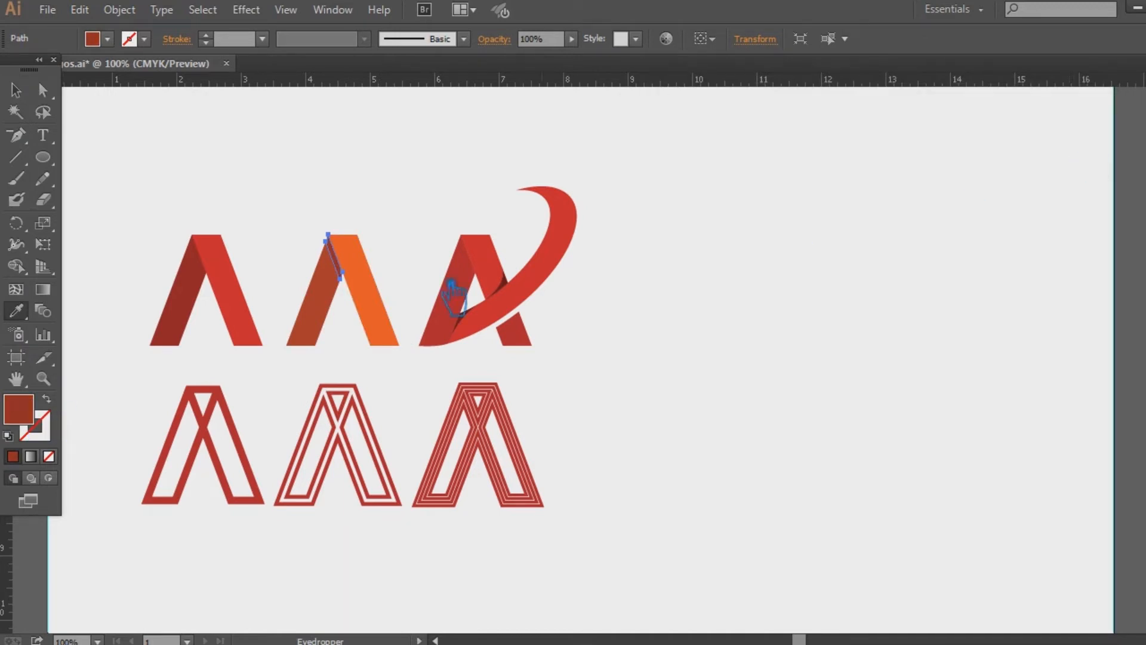
pyautogui.doubleClick(31, 420)
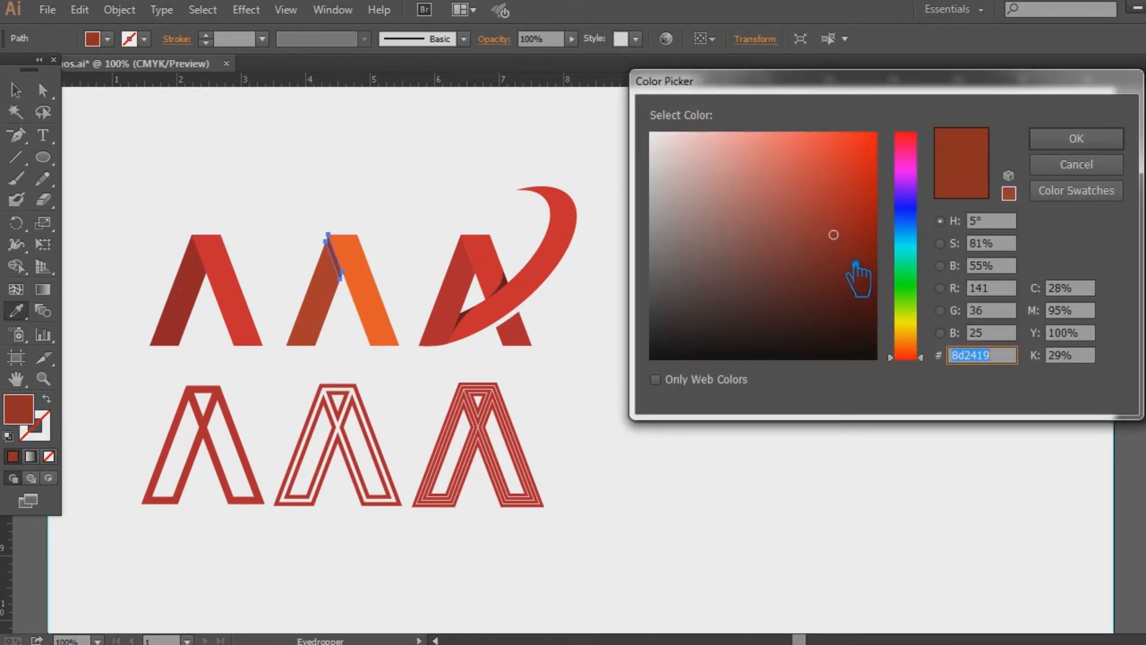
pyautogui.click(833, 251)
pyautogui.click(1042, 139)
pyautogui.press('v')
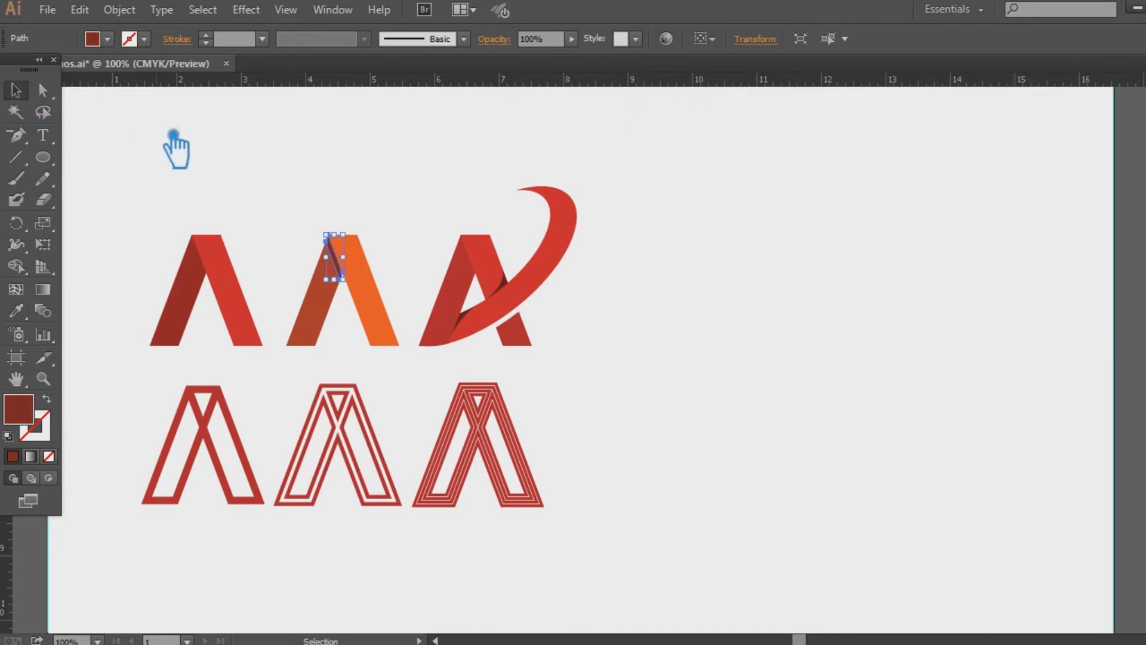
pyautogui.click(173, 135)
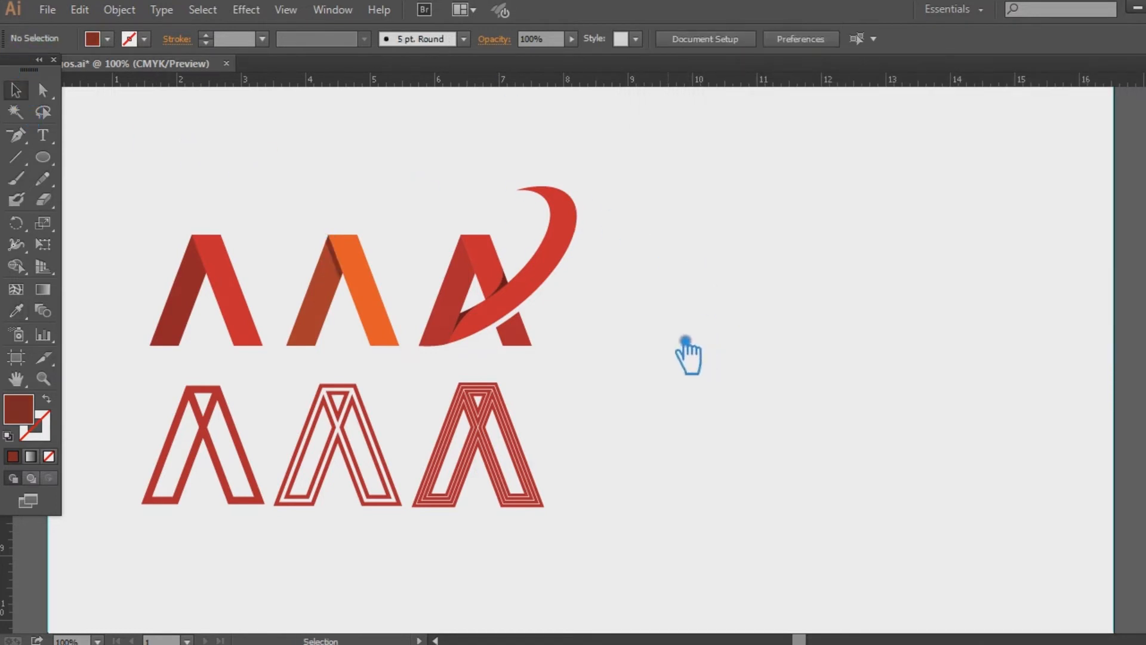
# Step: Ungroup the swoosh letter in the upper row
pyautogui.rightClick(504, 271)
pyautogui.click(583, 369)
pyautogui.click(693, 245)
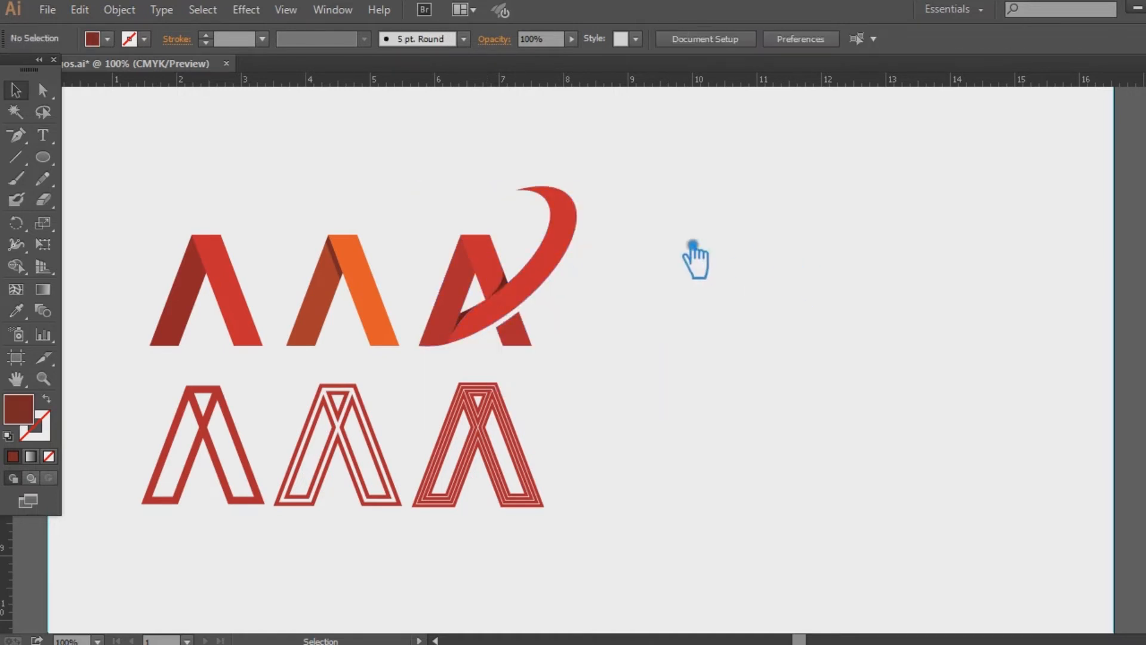
# Step: Recolor the swoosh of the upper-row swoosh letter to olive green, 859913
pyautogui.click(576, 251)
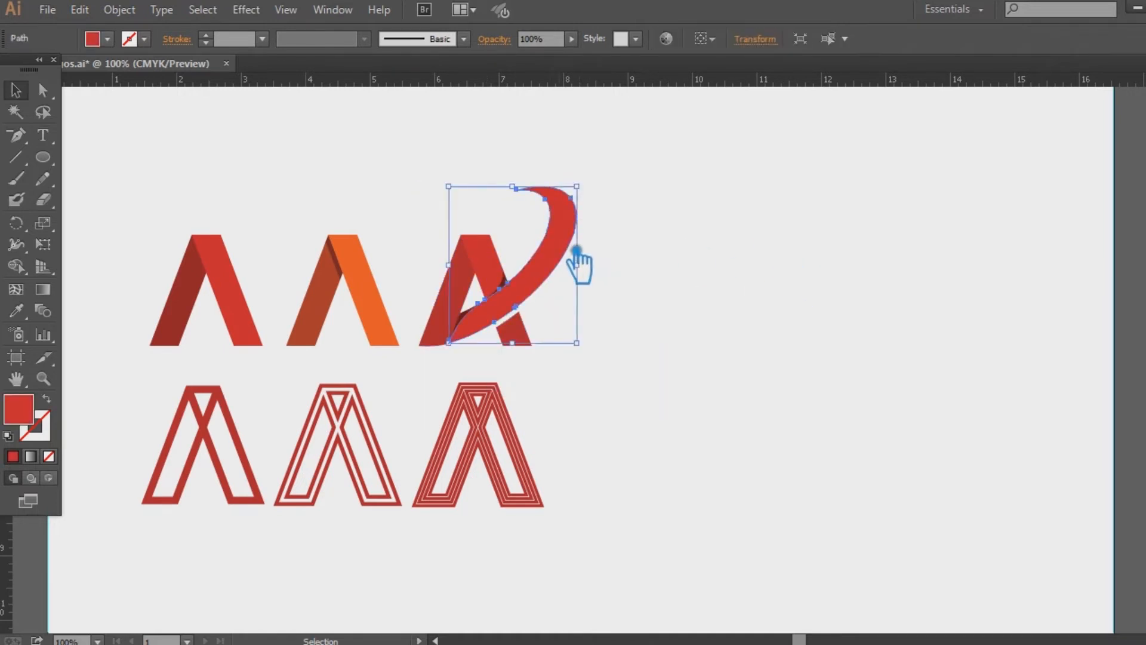
pyautogui.doubleClick(23, 412)
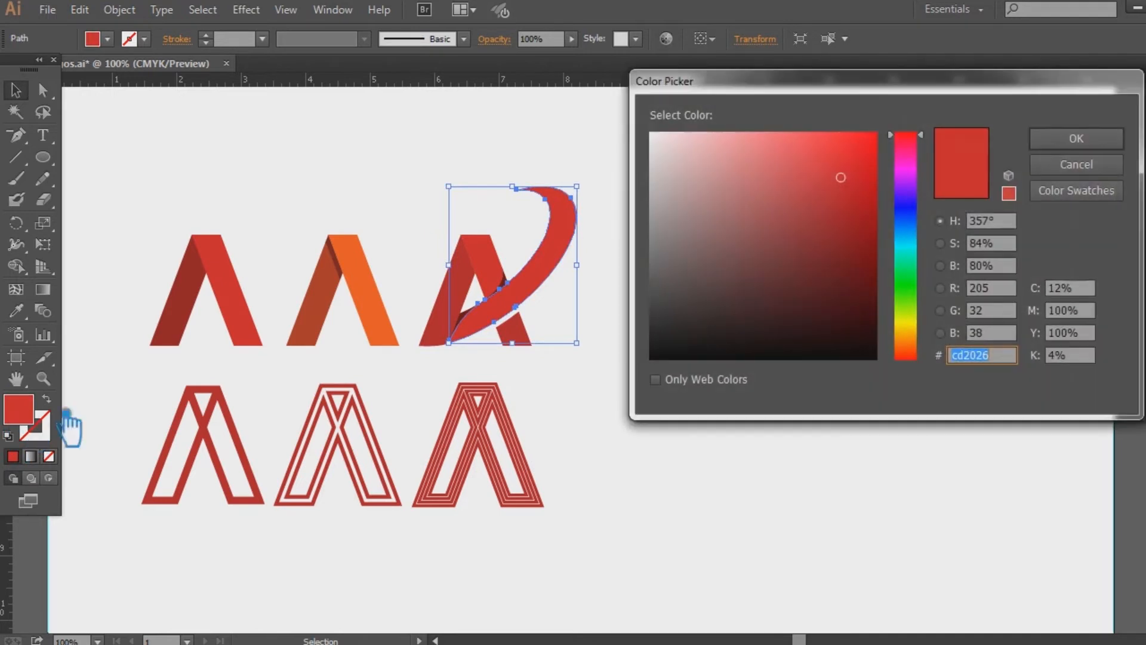
pyautogui.click(920, 315)
pyautogui.moveTo(927, 312)
pyautogui.mouseDown()
pyautogui.moveTo(927, 299)
pyautogui.moveTo(931, 316)
pyautogui.mouseUp()
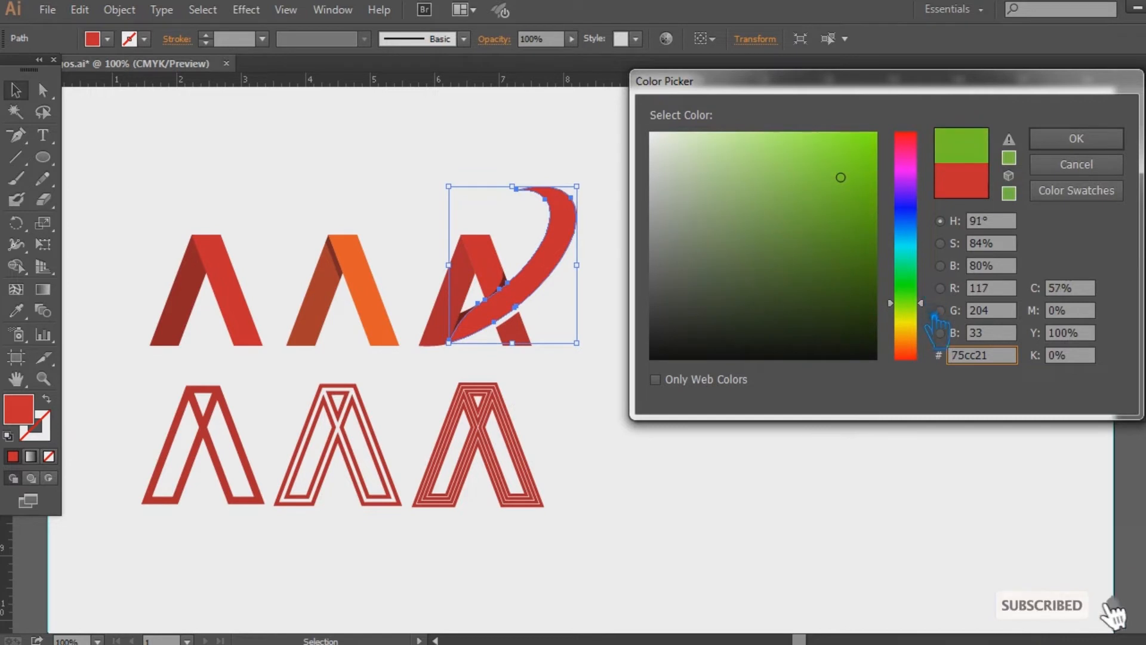
pyautogui.moveTo(834, 197); pyautogui.dragTo(892, 242)
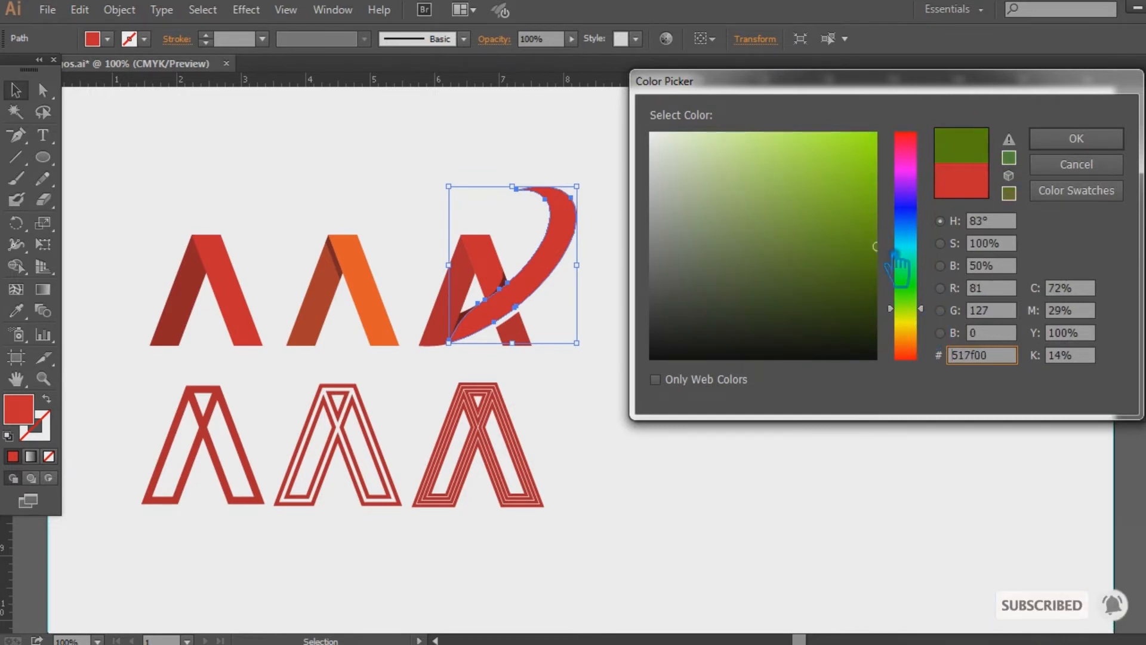
pyautogui.click(1076, 139)
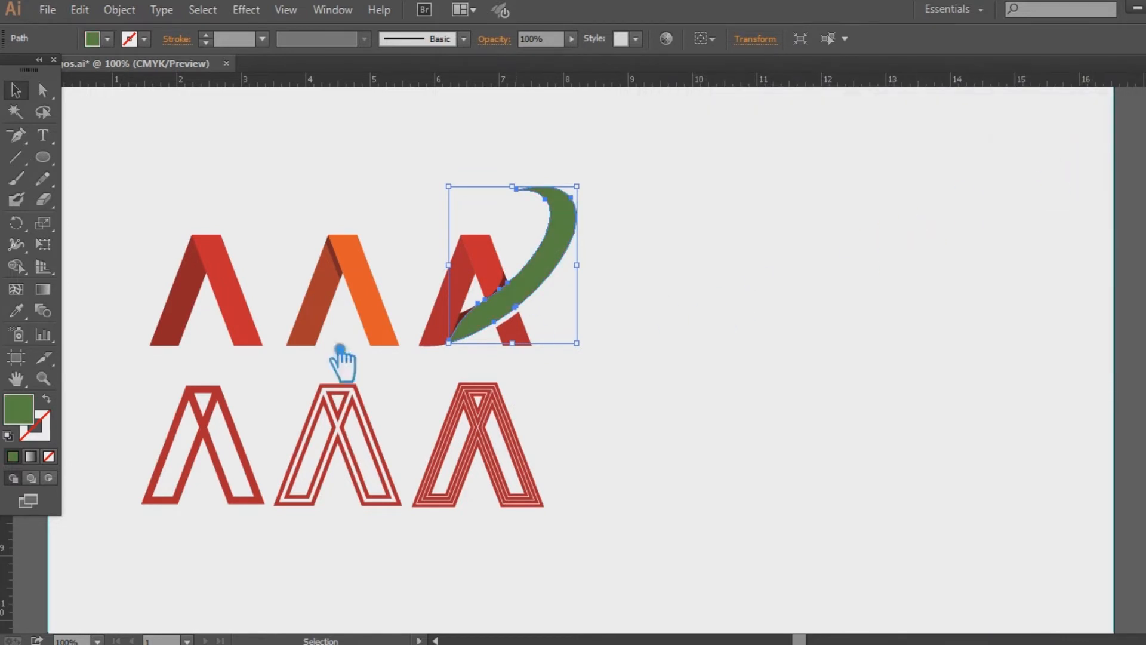
pyautogui.doubleClick(37, 419)
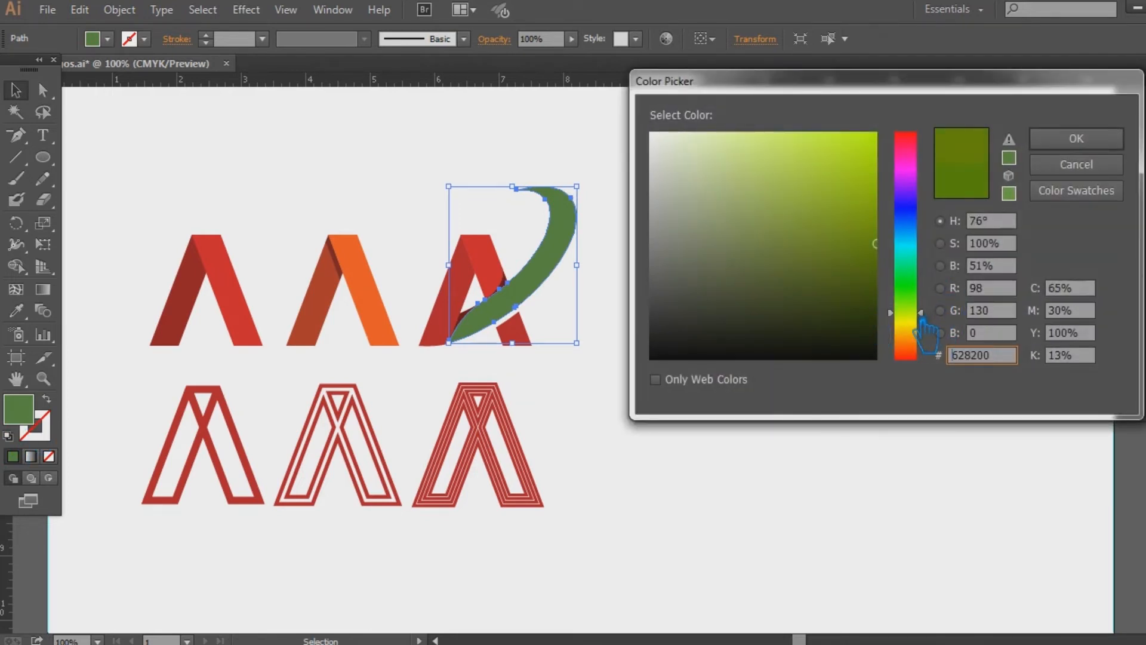
pyautogui.click(1076, 165)
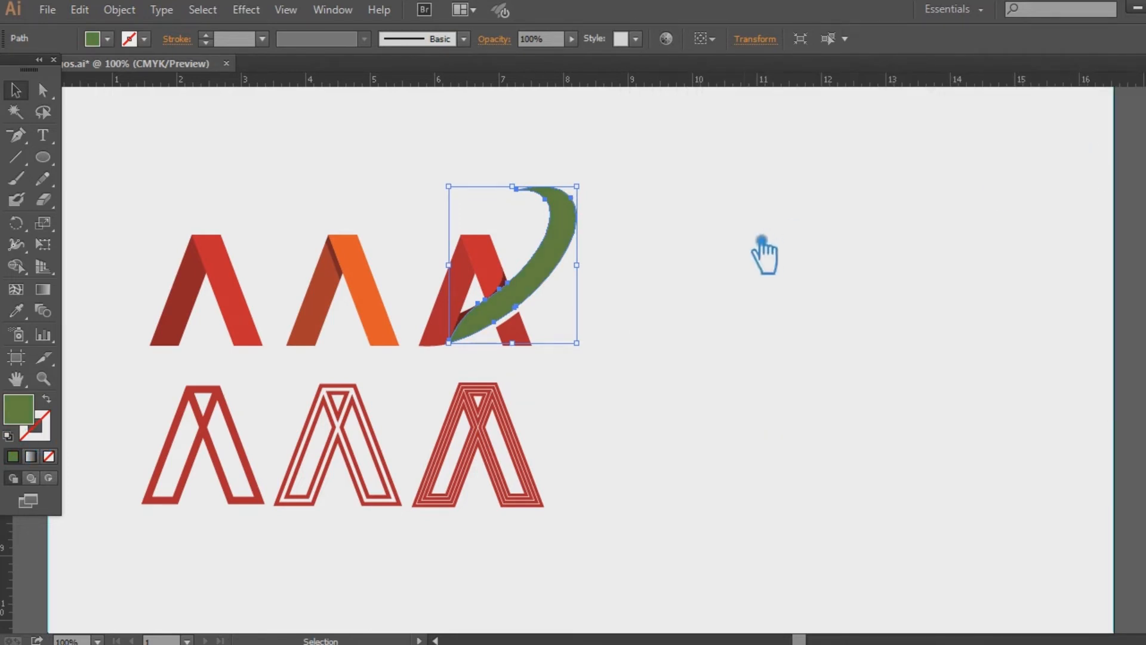
pyautogui.doubleClick(27, 415)
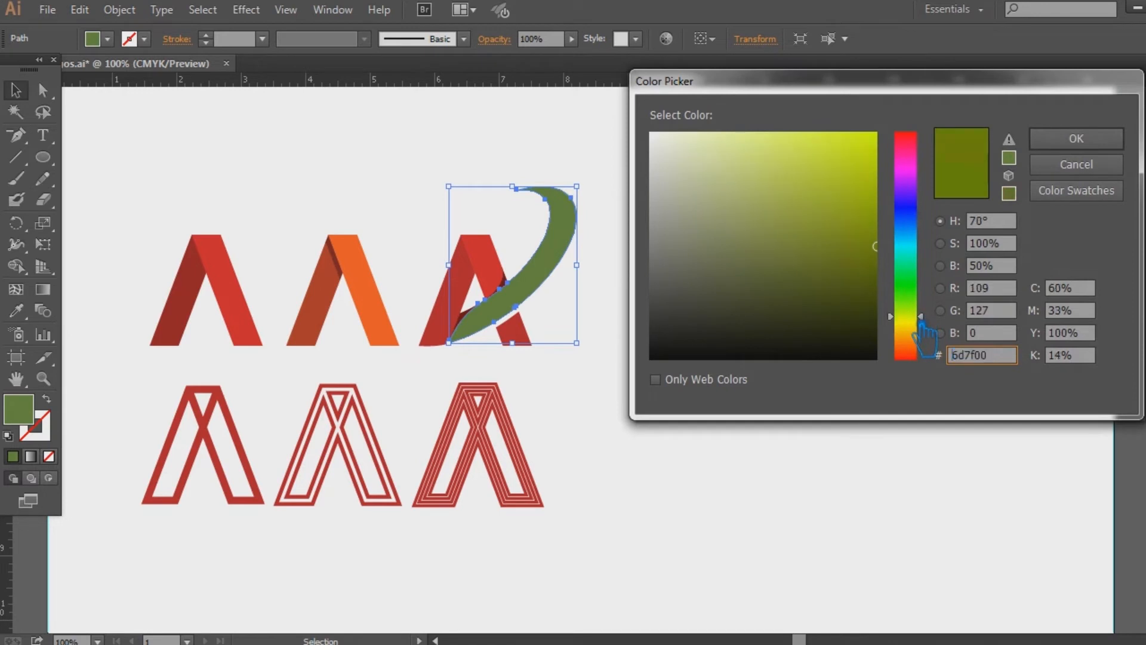
pyautogui.click(860, 230)
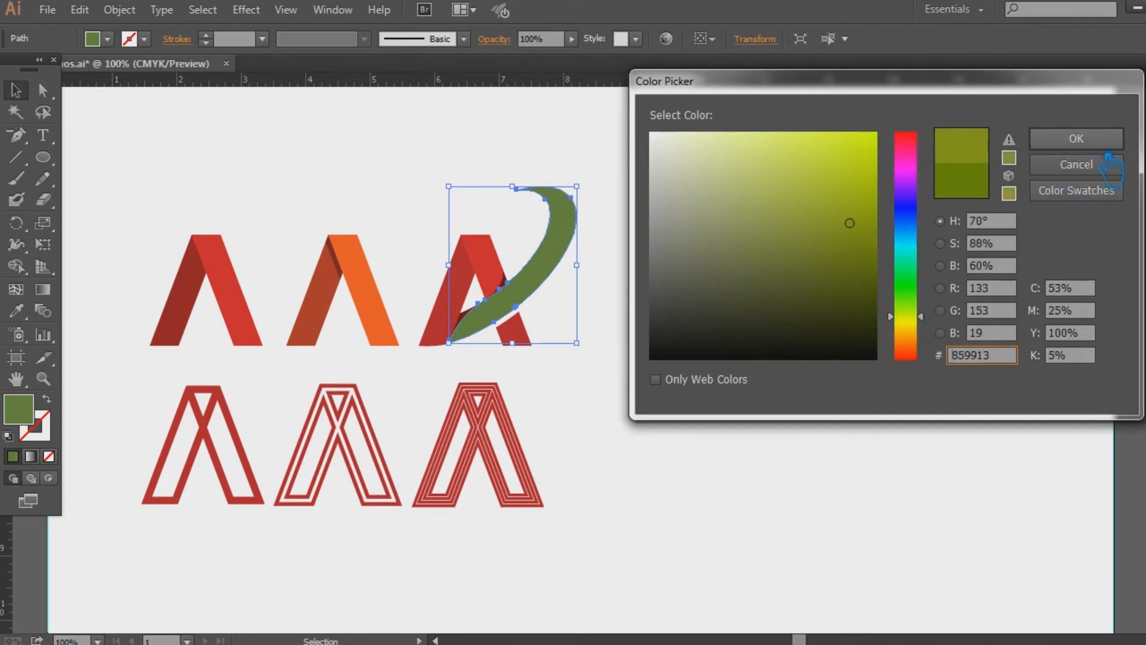
pyautogui.click(1077, 139)
pyautogui.click(838, 237)
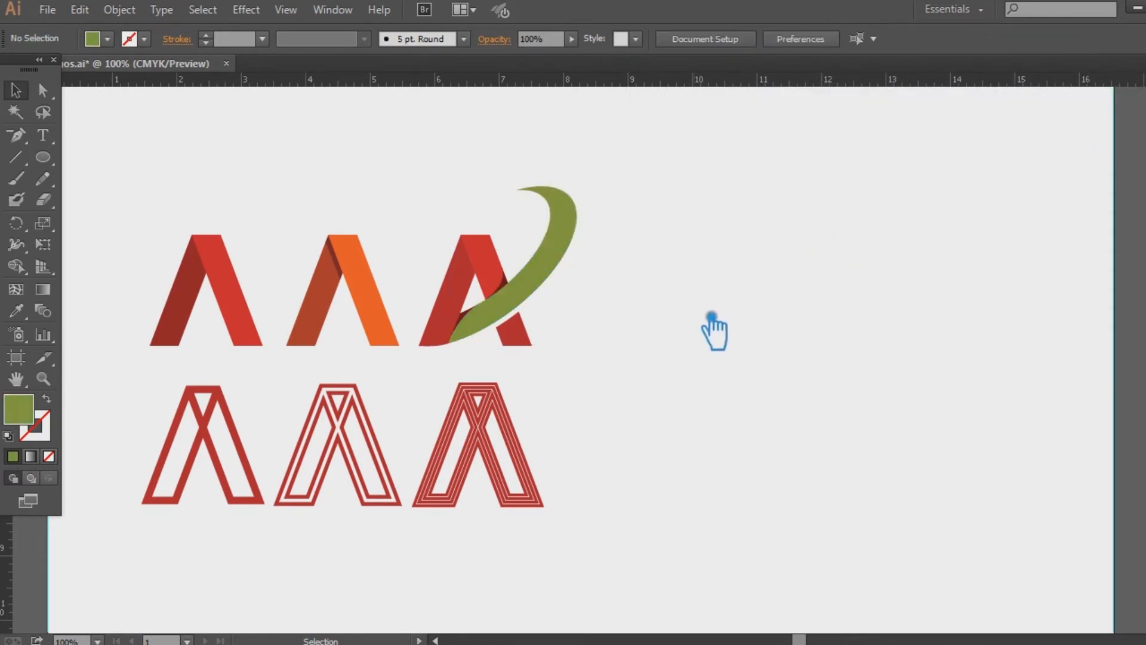
# Step: Recolor the swoosh letter's left leg by sampling the olive green of its swoosh
pyautogui.hotkey('ctrl', '+')
pyautogui.moveTo(714, 332); pyautogui.dragTo(819, 391)
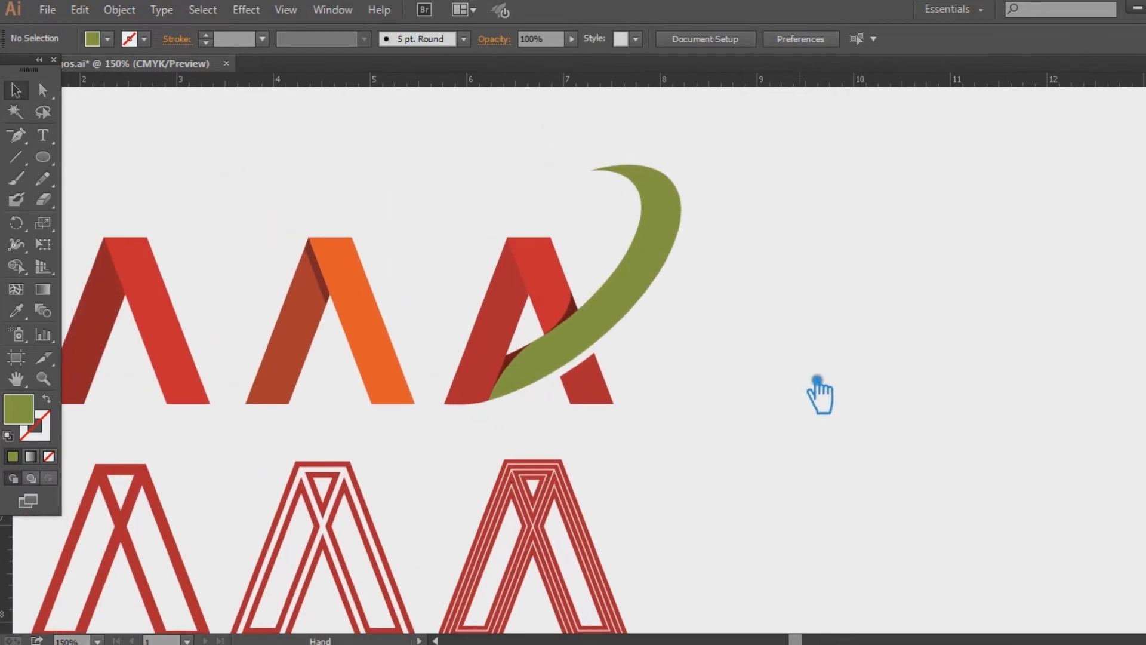
pyautogui.click(505, 332)
pyautogui.press('i')
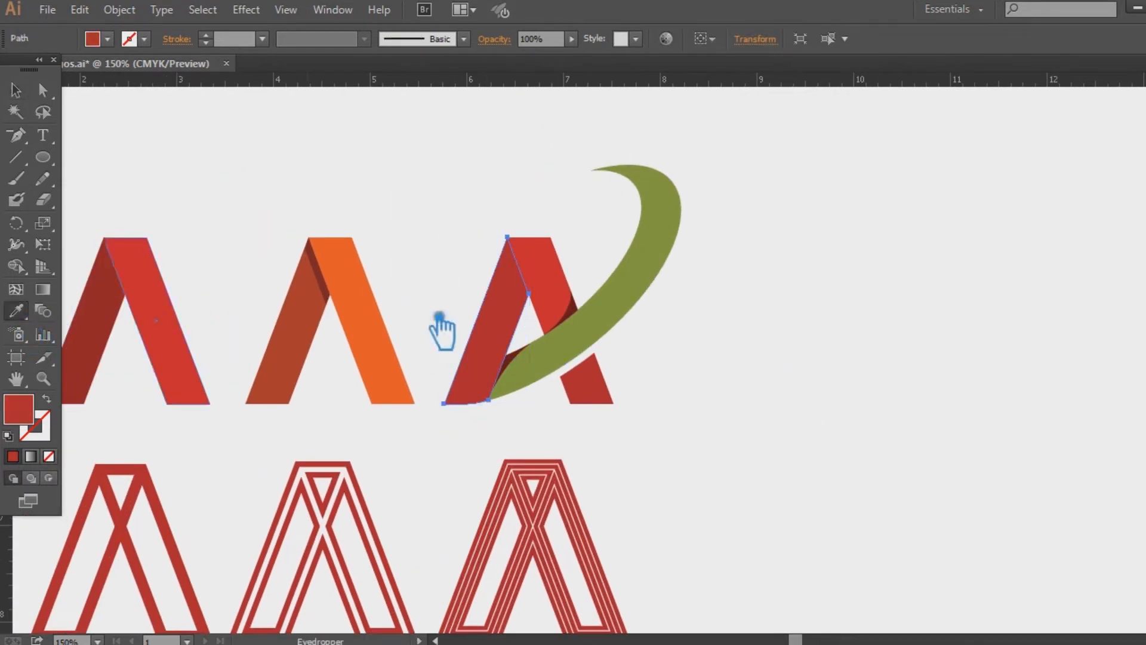
pyautogui.click(629, 325)
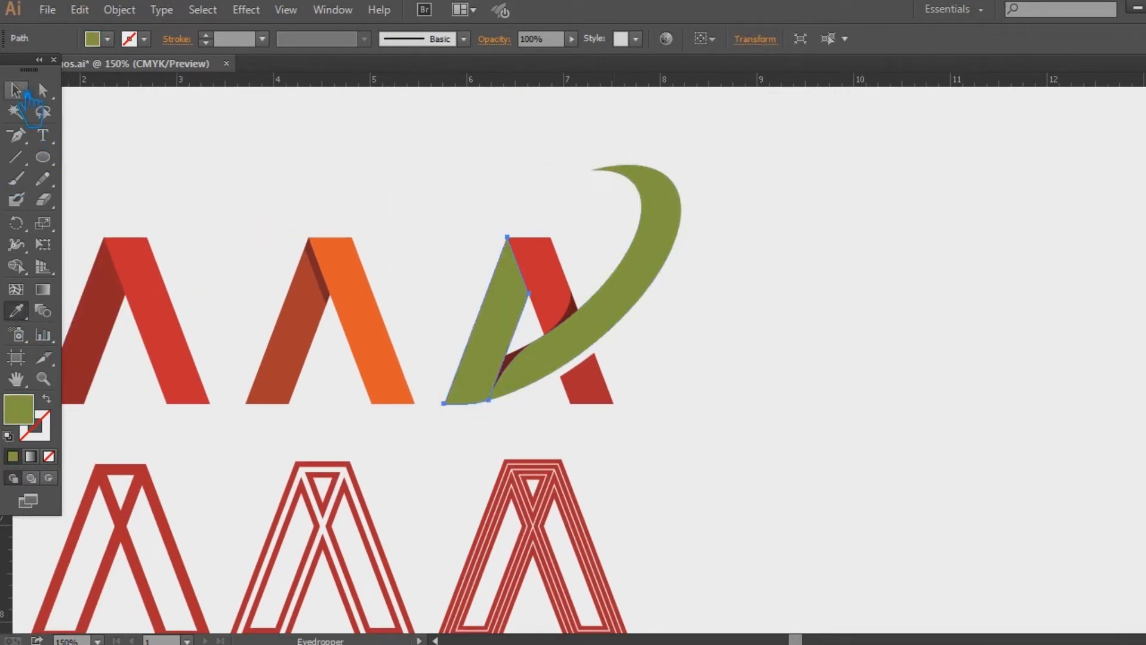
pyautogui.click(16, 89)
# Step: Recolor both pieces of the swoosh letter's right leg by sampling the swoosh's olive green
pyautogui.click(571, 291)
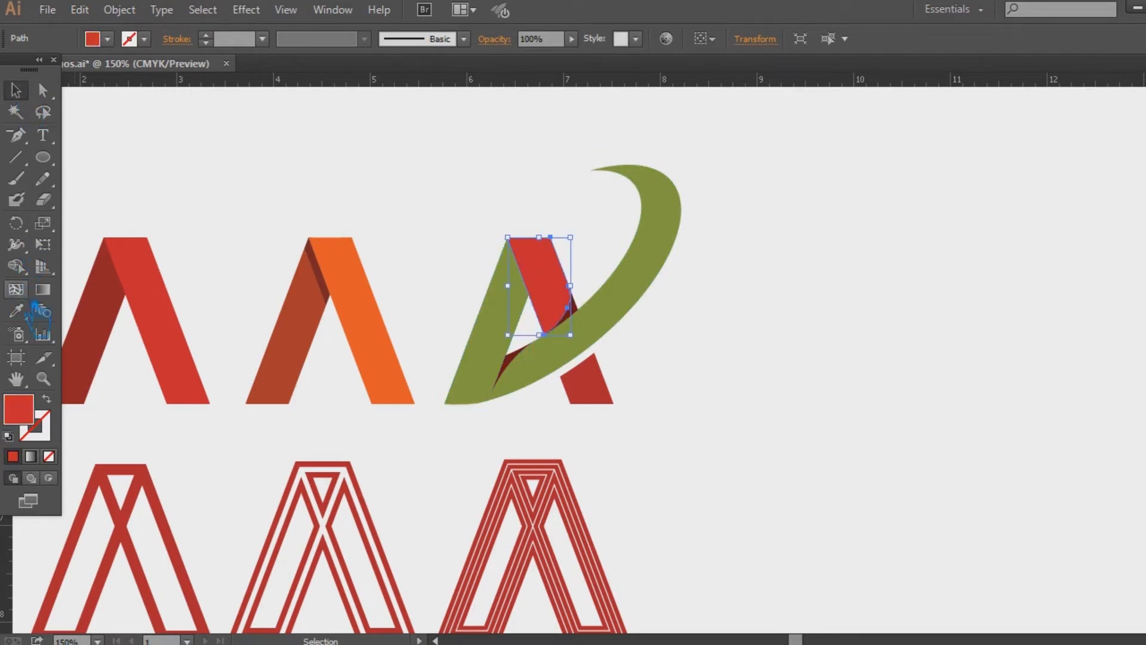
pyautogui.keyDown('shift'); pyautogui.click(607, 399); pyautogui.keyUp('shift')
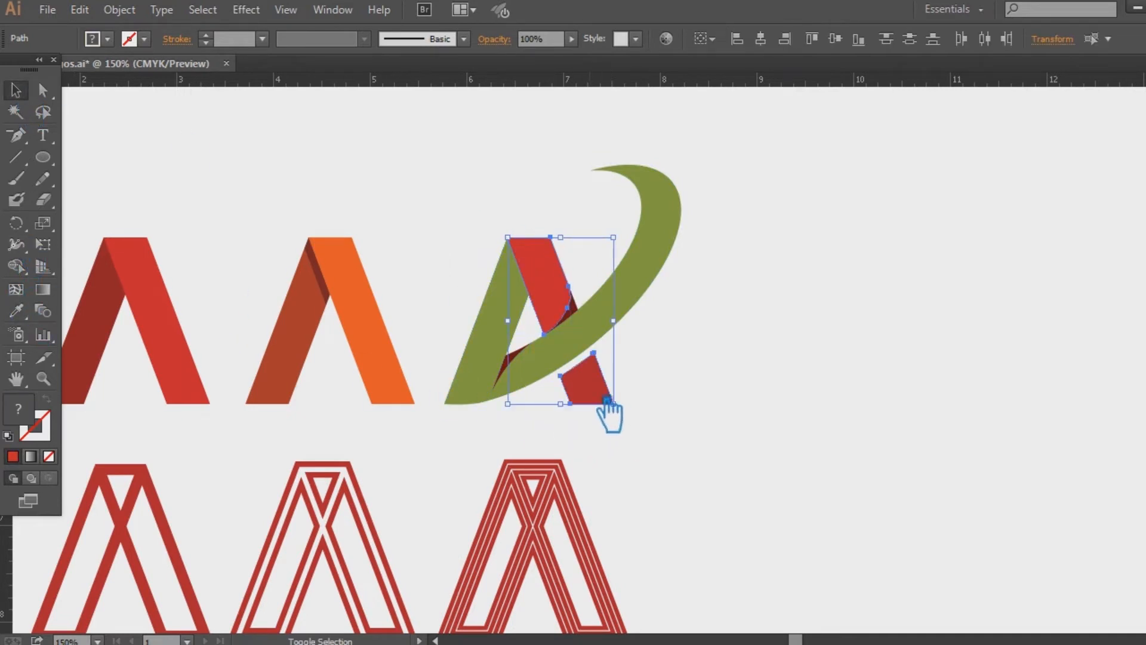
pyautogui.click(18, 312)
pyautogui.click(642, 316)
pyautogui.click(16, 90)
pyautogui.click(570, 257)
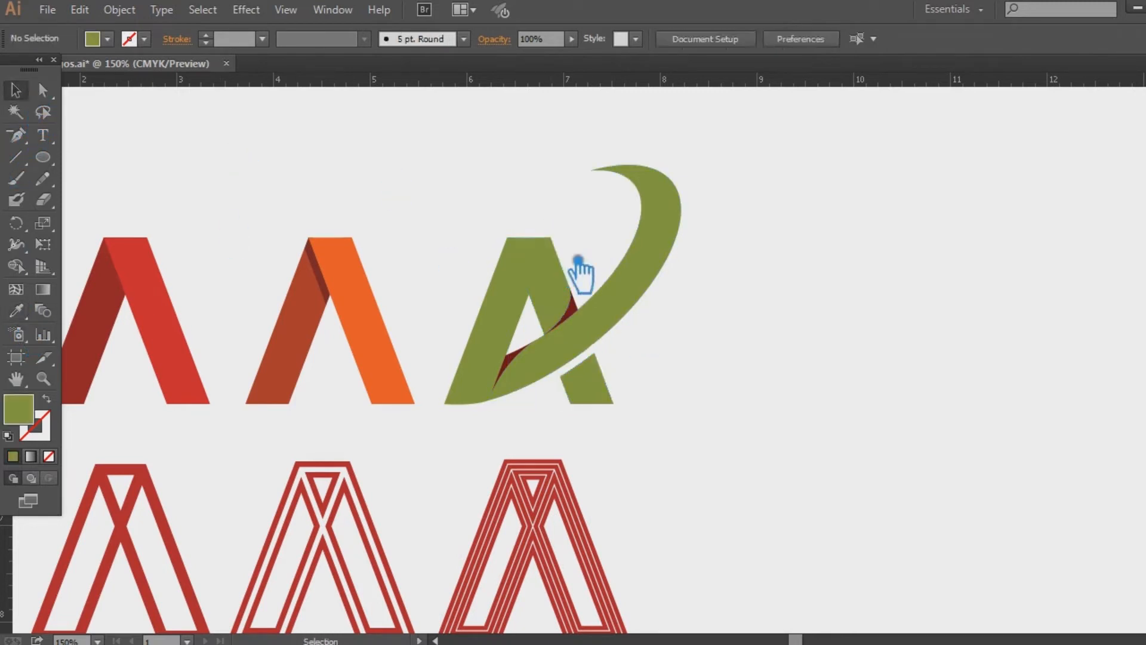
# Step: Group the swoosh letter's two dark fold shadows and fill them with the swoosh's sampled olive green
pyautogui.click(574, 305)
pyautogui.keyDown('shift'); pyautogui.click(527, 364); pyautogui.keyUp('shift')
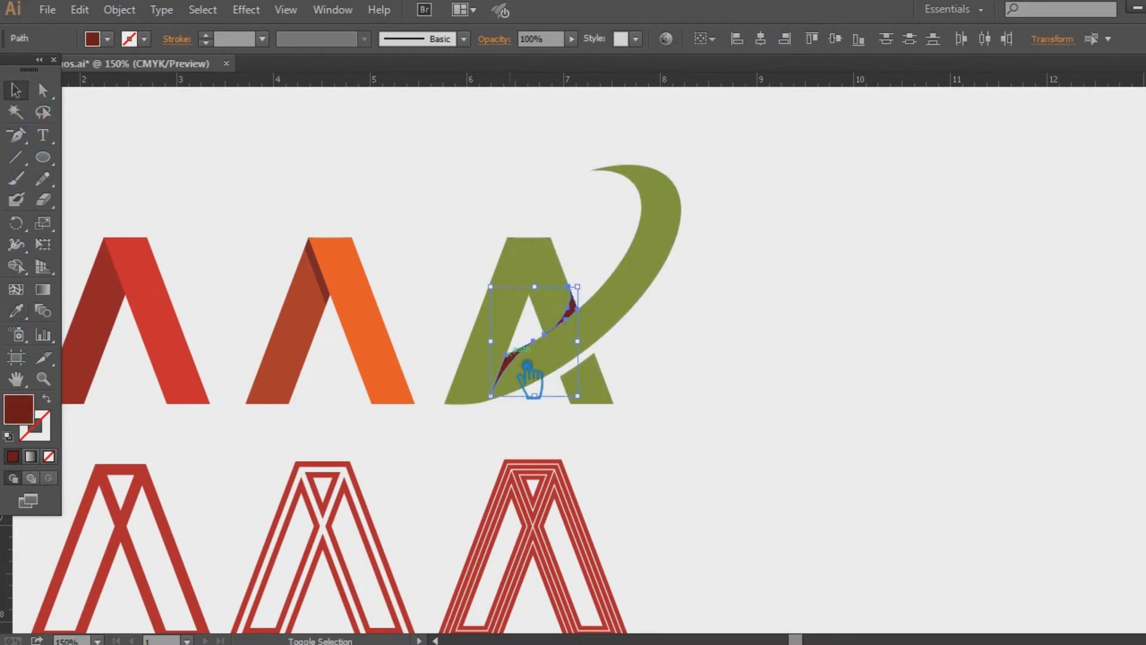
pyautogui.hotkey('ctrl', 'g')
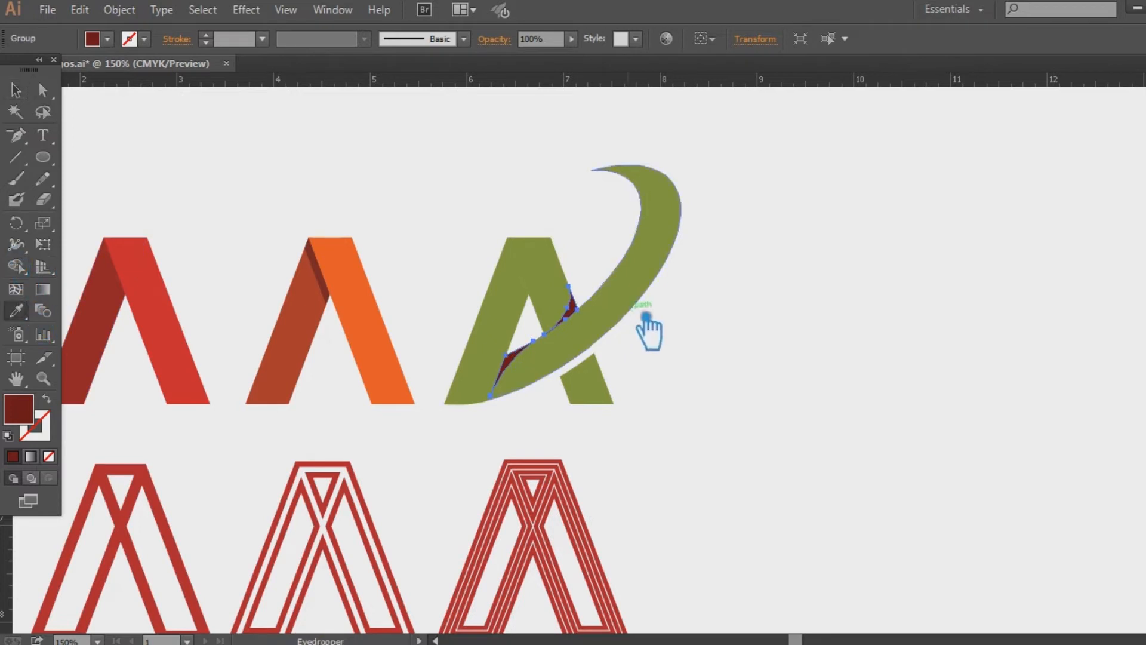
pyautogui.click(634, 313)
# Step: Darken the grouped fold shadows of the swoosh letter to deep olive, 424c09
pyautogui.doubleClick(30, 415)
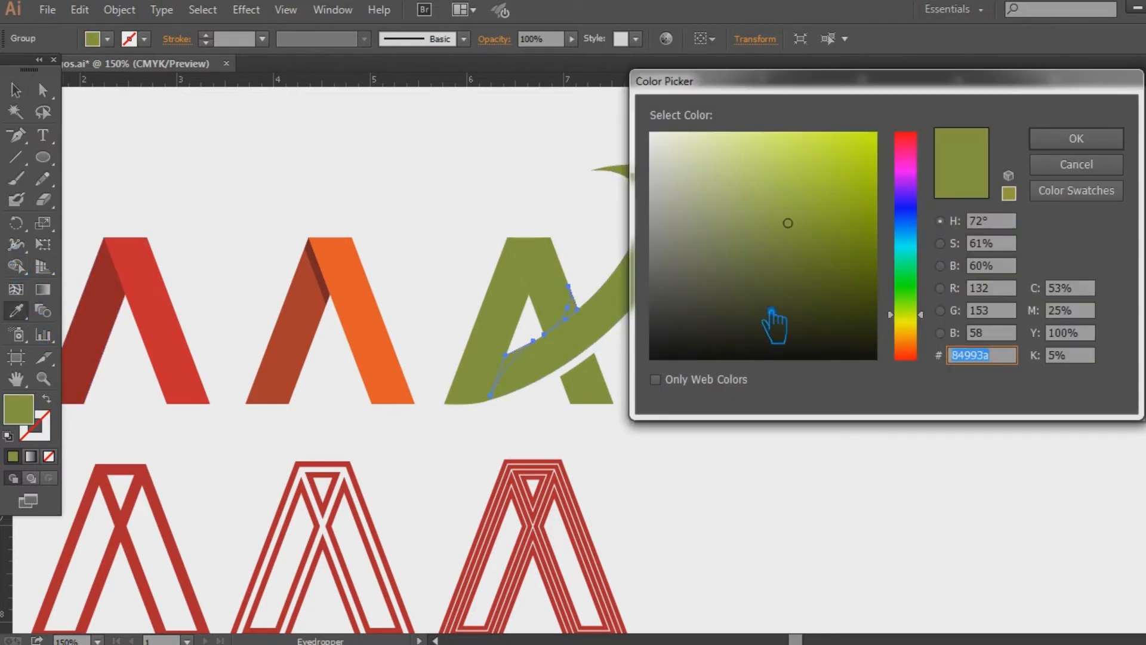
pyautogui.moveTo(843, 266)
pyautogui.mouseDown()
pyautogui.moveTo(827, 259)
pyautogui.moveTo(844, 272)
pyautogui.mouseUp()
pyautogui.click(1076, 138)
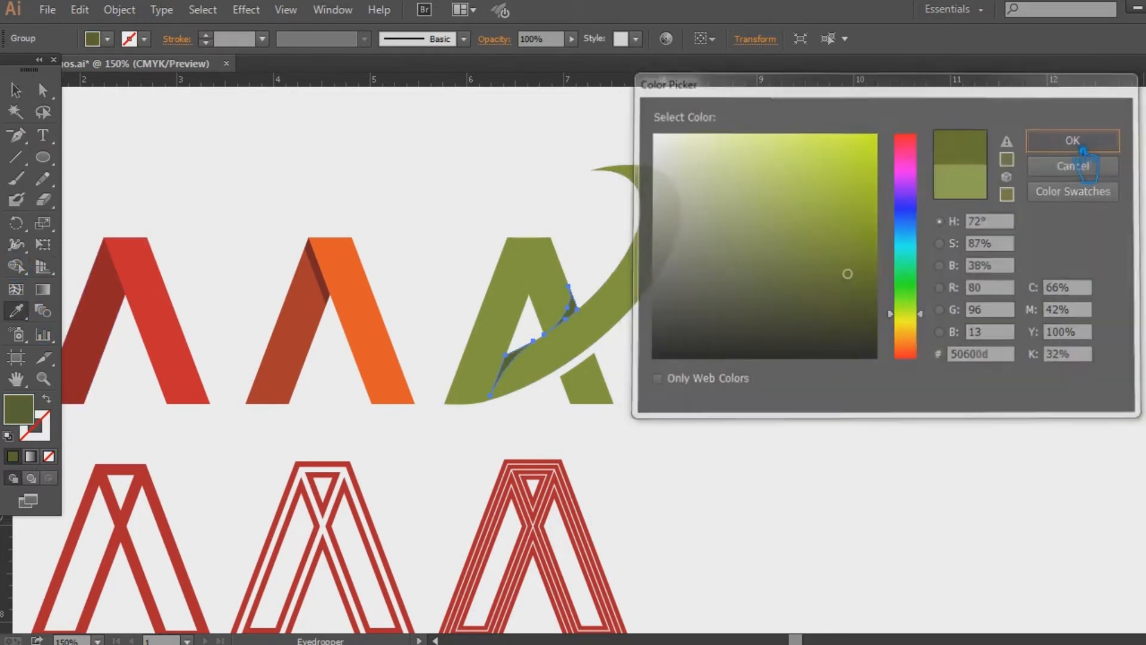
pyautogui.doubleClick(27, 420)
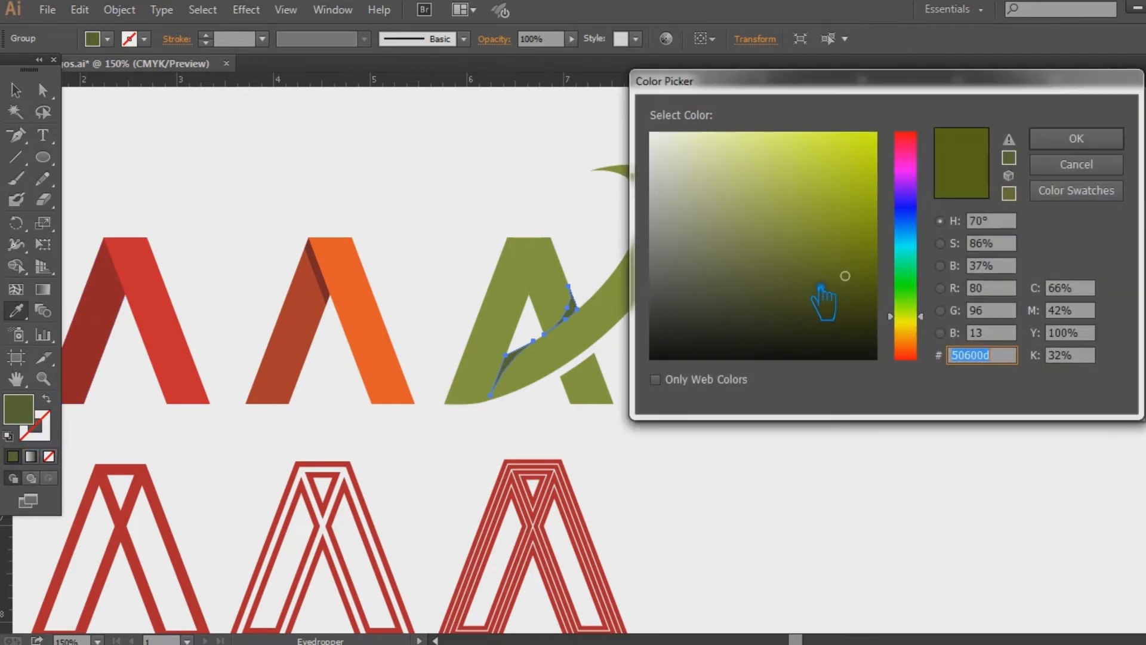
pyautogui.click(851, 292)
pyautogui.press('Return')
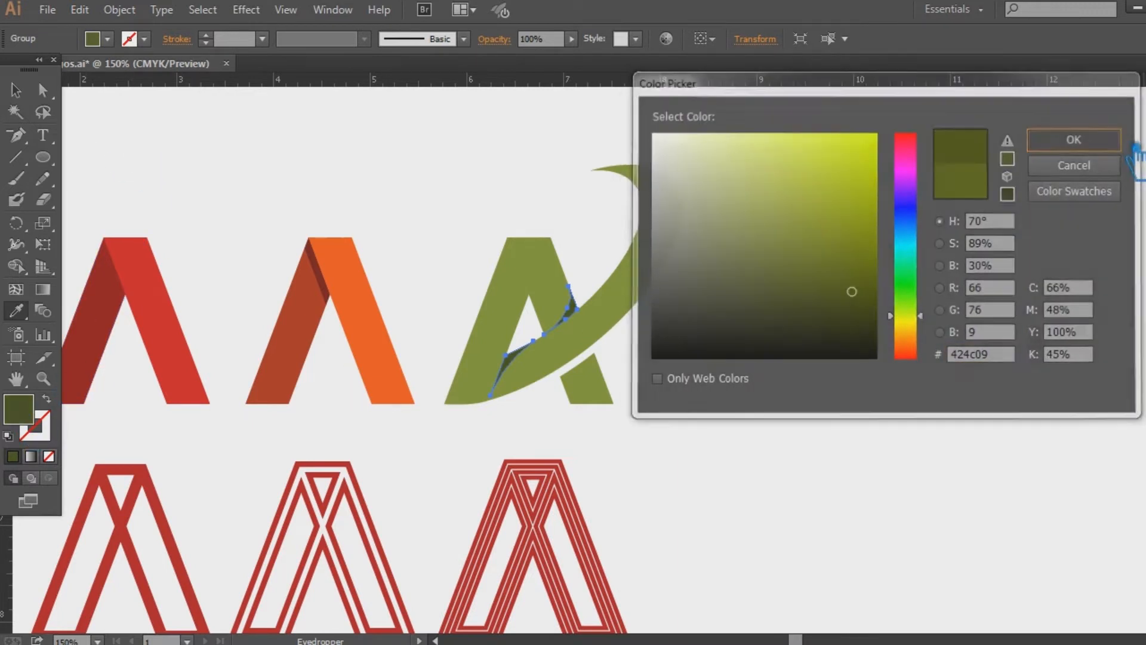
pyautogui.click(16, 90)
pyautogui.click(153, 116)
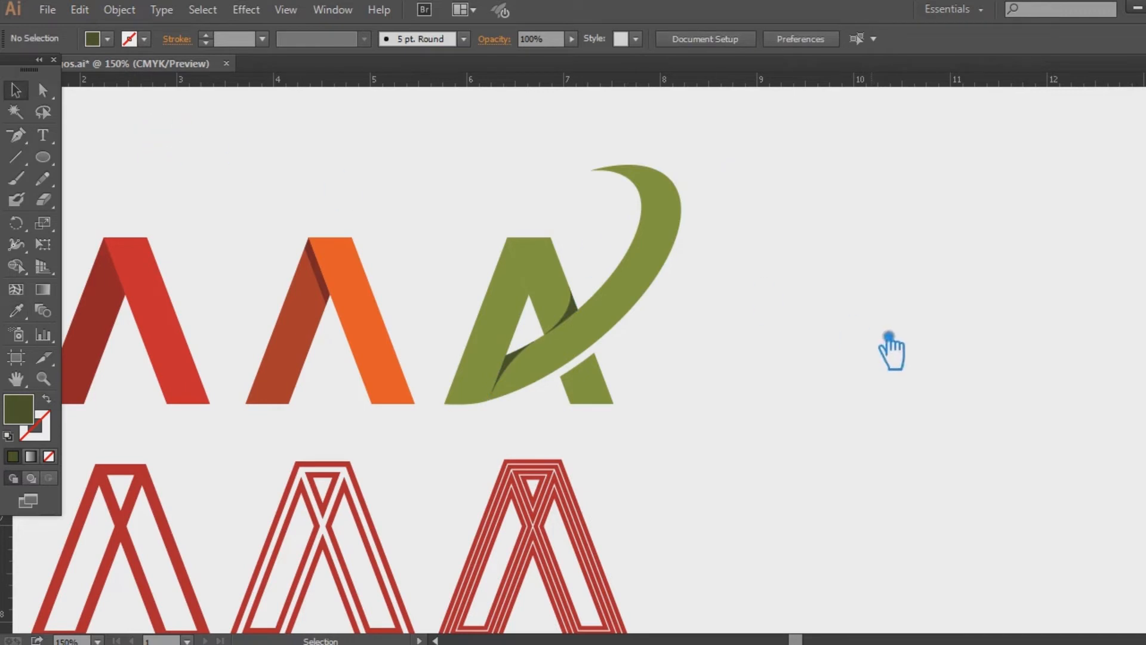
# Step: Ungroup the single-outline letter in the lower row and recolor it with the swoosh letter's olive green
pyautogui.moveTo(768, 410); pyautogui.dragTo(962, 350)
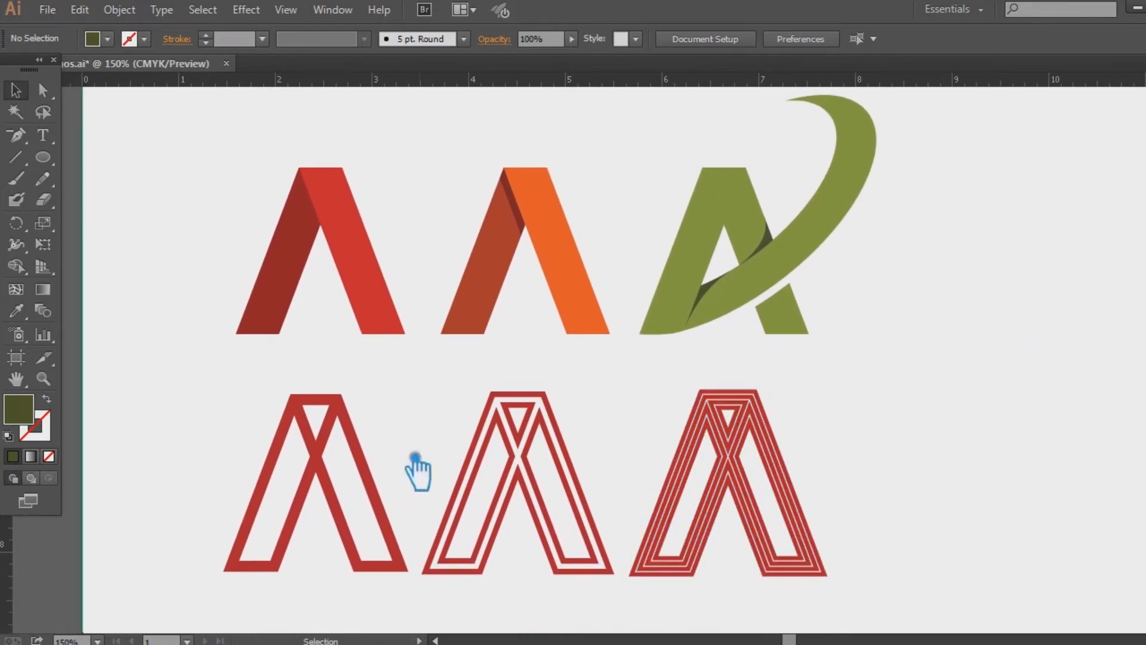
pyautogui.click(327, 481)
pyautogui.rightClick(321, 436)
pyautogui.click(380, 541)
pyautogui.click(207, 434)
pyautogui.click(321, 454)
pyautogui.click(26, 317)
pyautogui.click(752, 213)
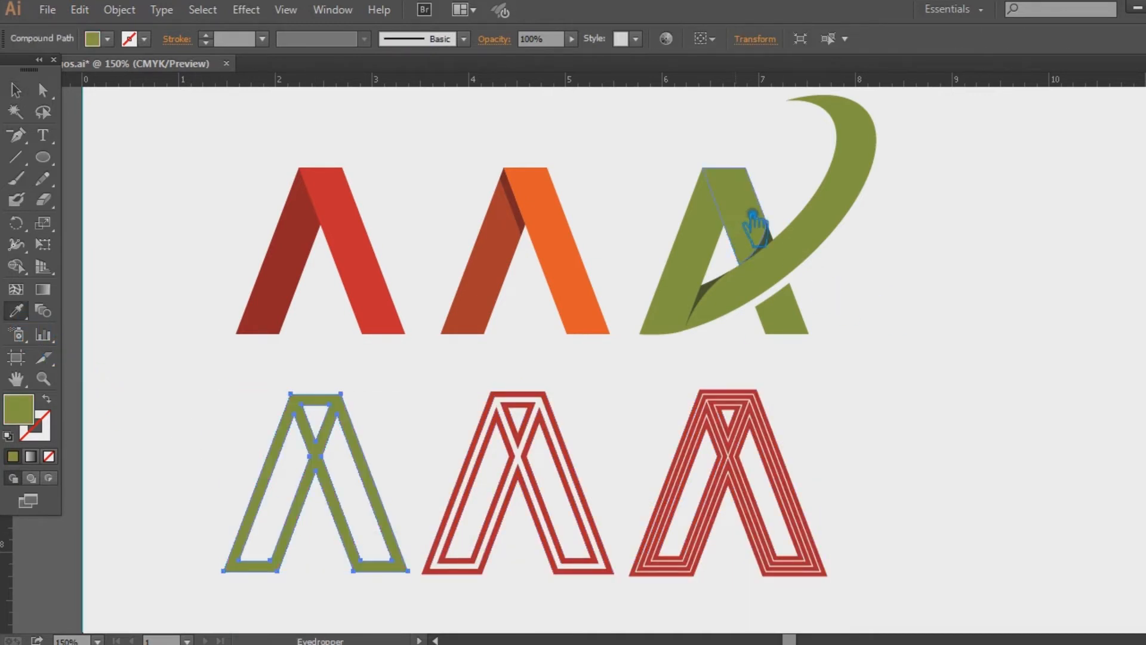
# Step: Recolor the double-lined middle letter in the lower row with the first upper letter's bright red right leg color
pyautogui.click(16, 91)
pyautogui.click(541, 463)
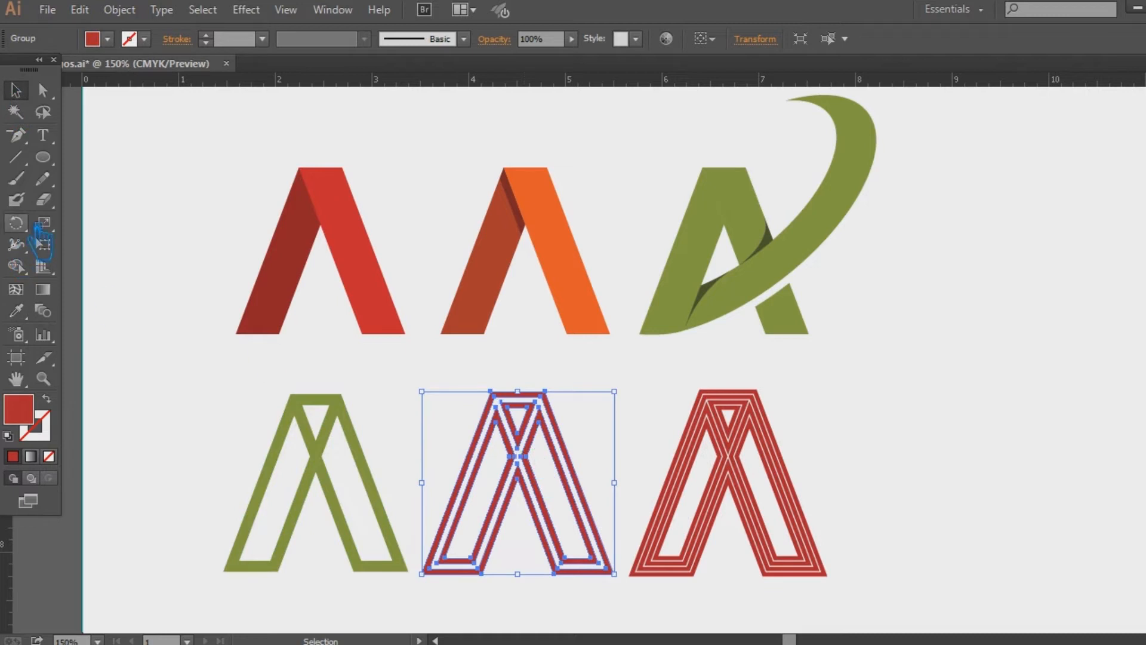
pyautogui.click(24, 316)
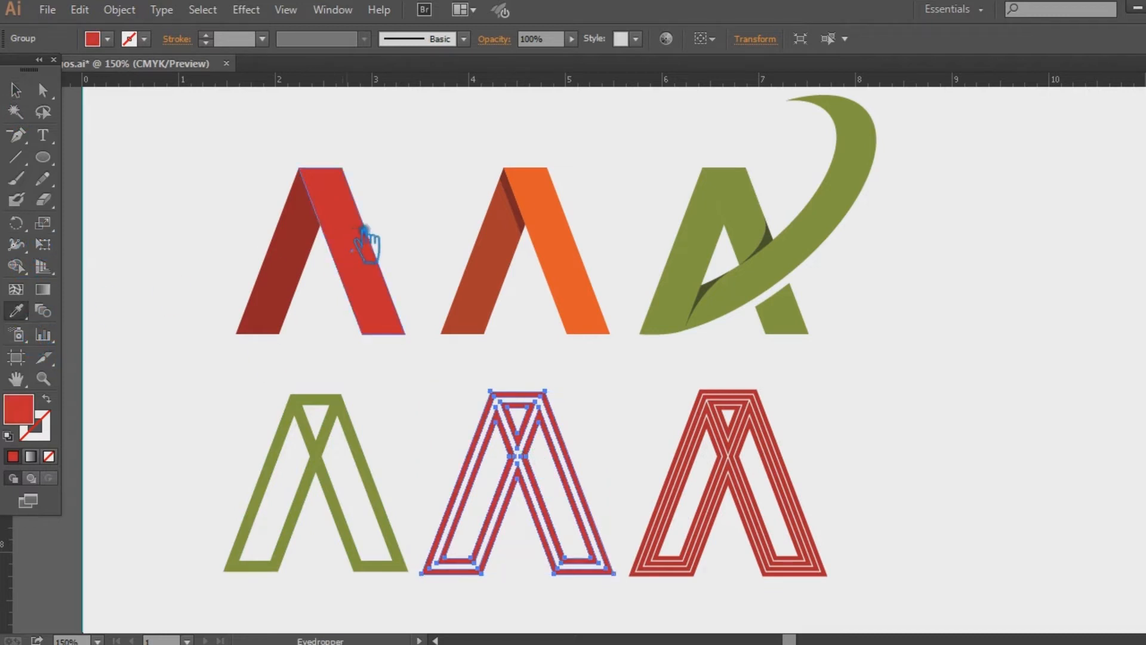
pyautogui.click(42, 90)
pyautogui.click(741, 473)
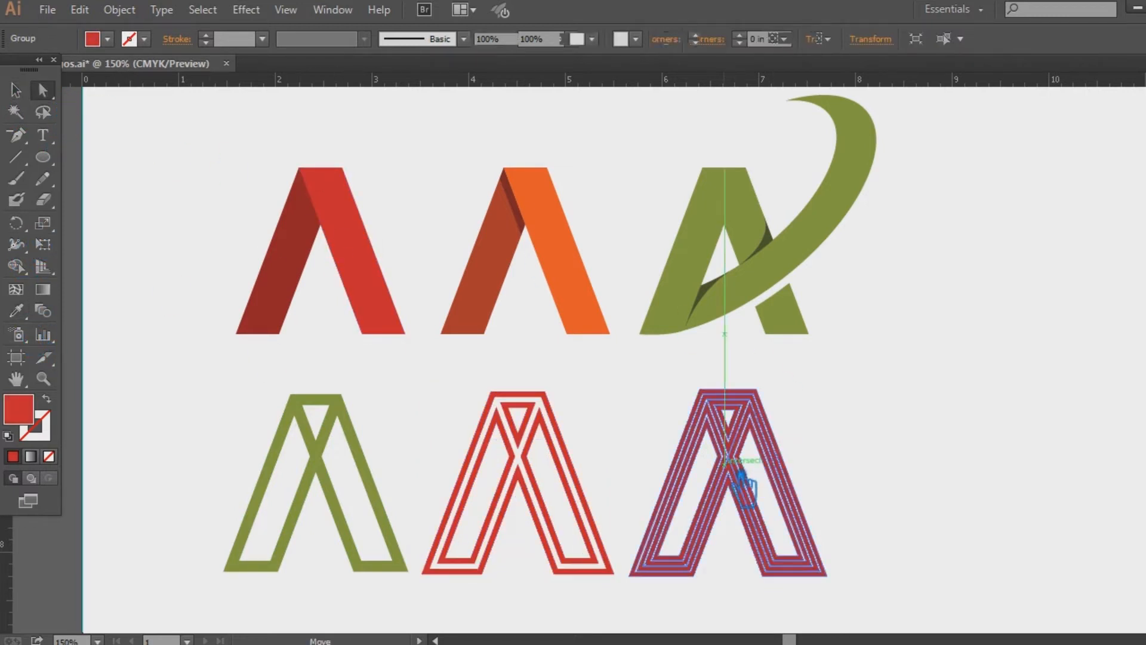
pyautogui.click(16, 310)
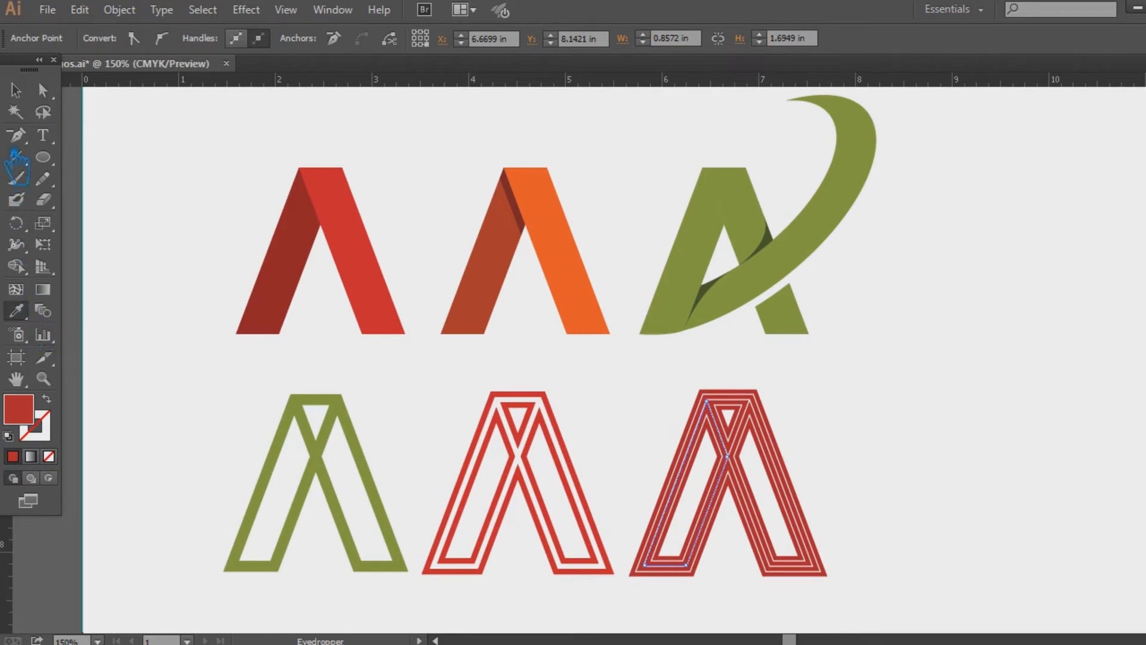
pyautogui.click(16, 91)
pyautogui.click(958, 371)
# Step: Recolor the multi-lined letter in the lower row with the bright orange of the middle upper letter's right leg
pyautogui.click(769, 502)
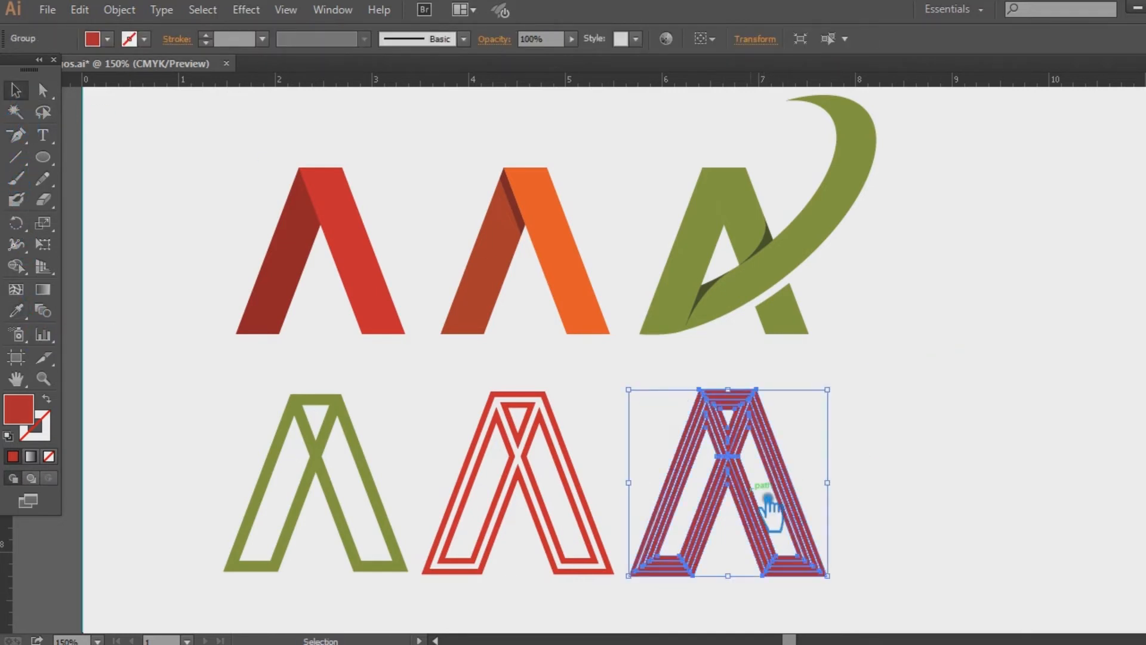
pyautogui.click(17, 311)
pyautogui.click(570, 253)
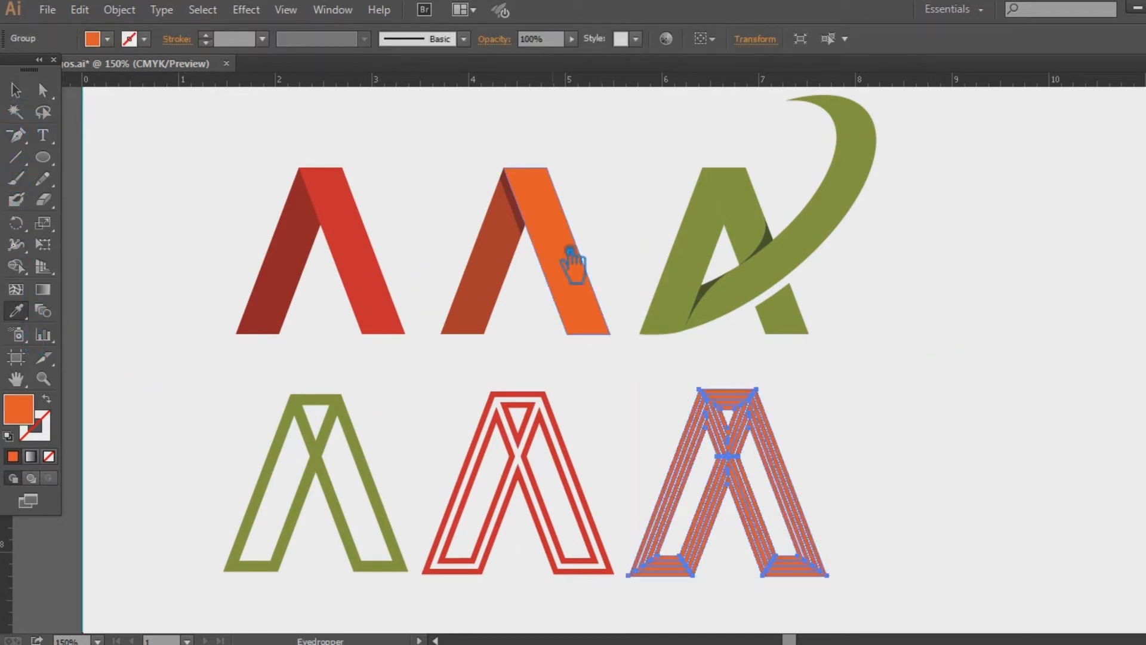
pyautogui.click(504, 285)
pyautogui.click(590, 263)
pyautogui.click(17, 91)
pyautogui.click(938, 425)
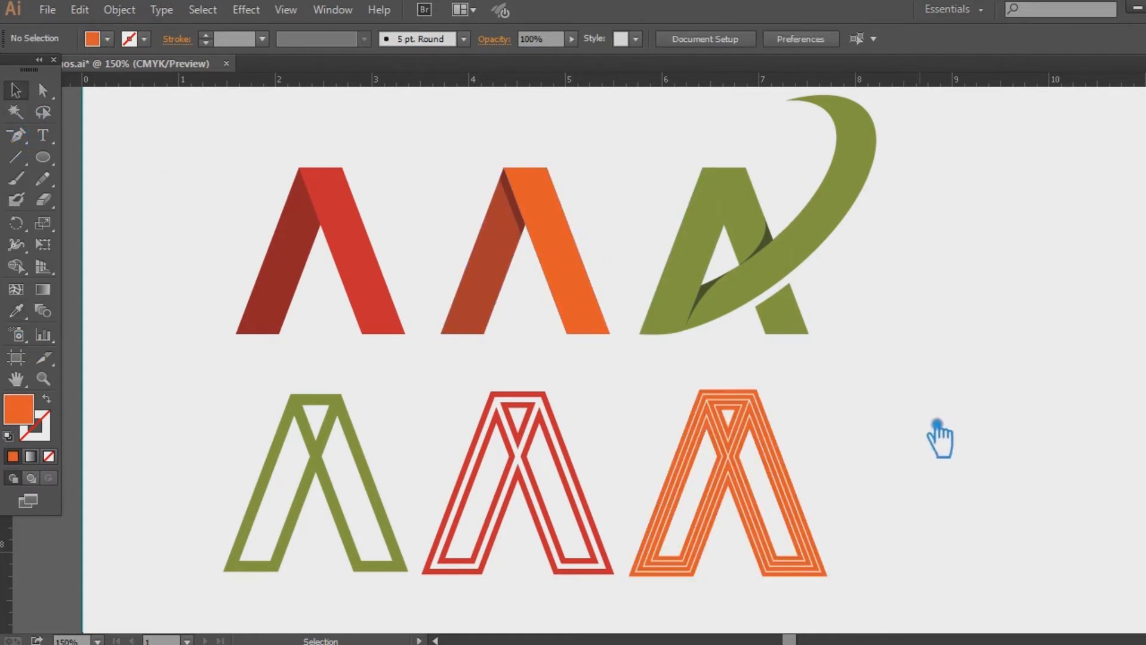
pyautogui.moveTo(939, 425); pyautogui.dragTo(910, 428)
pyautogui.moveTo(986, 593); pyautogui.dragTo(263, 157)
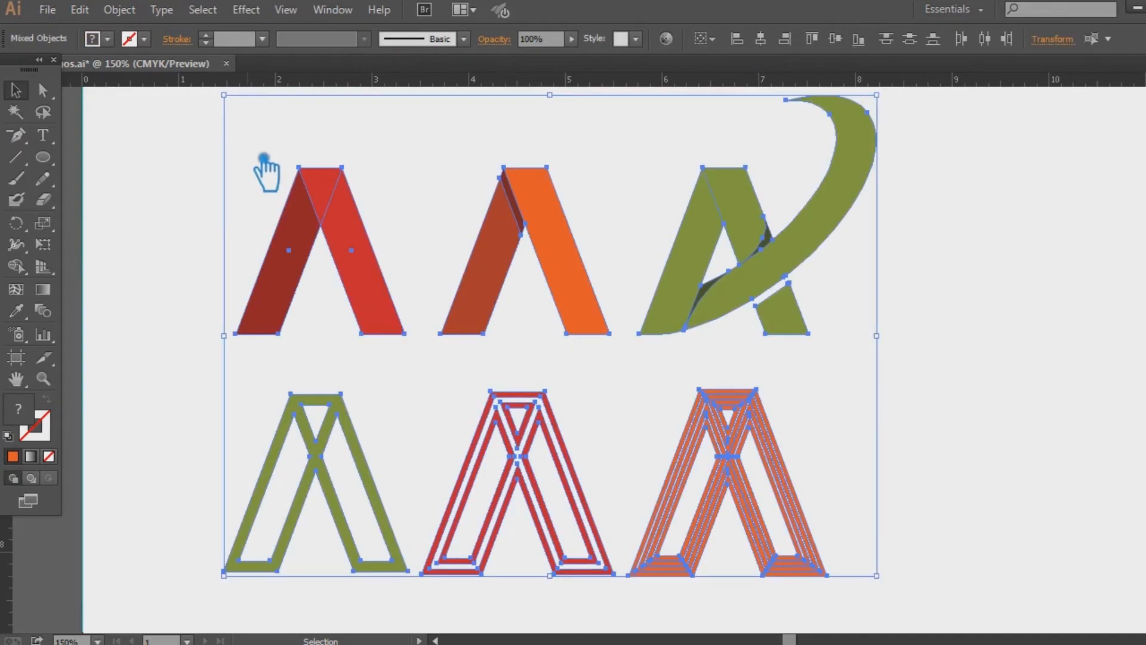
pyautogui.click(1020, 348)
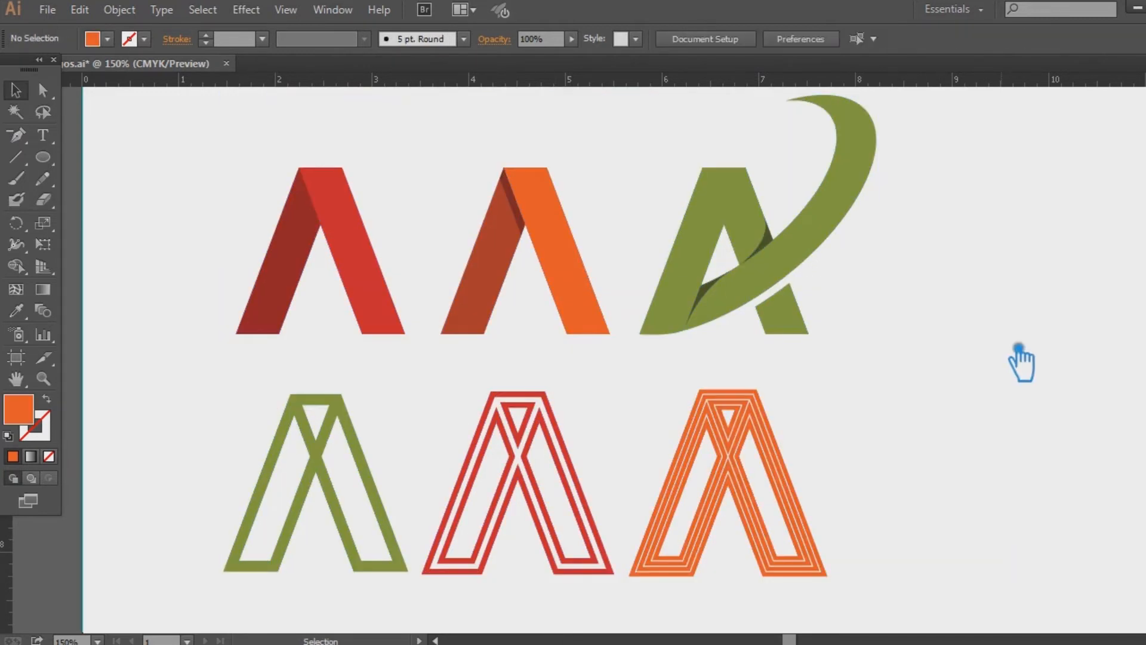
# Step: Ungroup the right leg pieces of the olive green swoosh letter in the upper row
pyautogui.rightClick(746, 203)
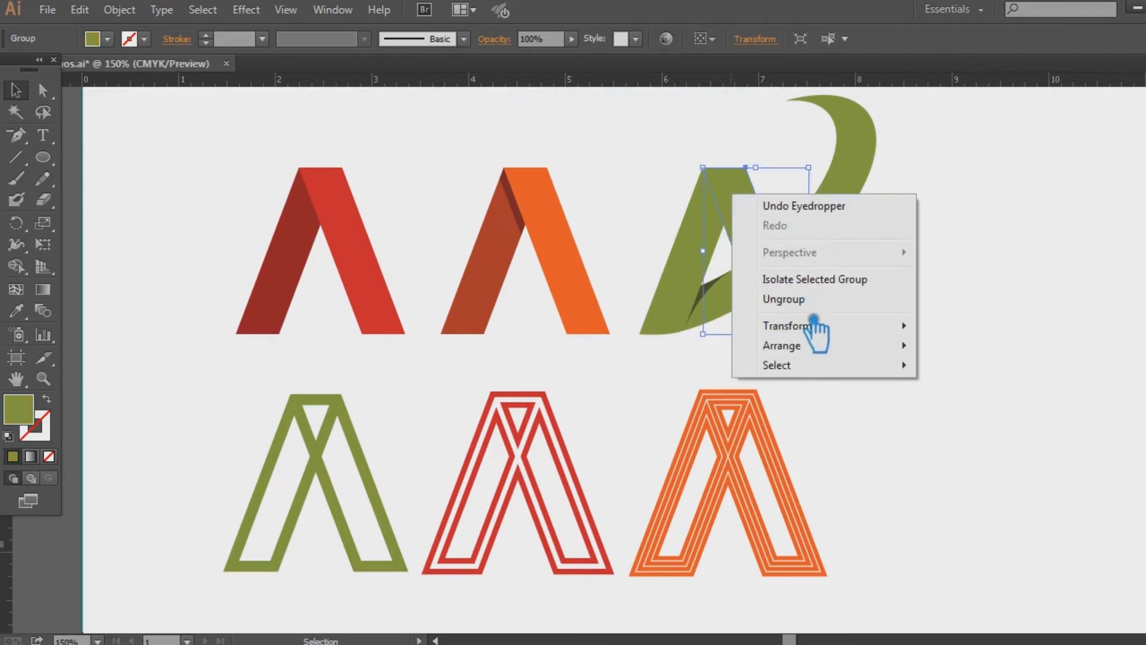
pyautogui.click(788, 299)
pyautogui.click(968, 291)
pyautogui.moveTo(997, 338); pyautogui.dragTo(937, 363)
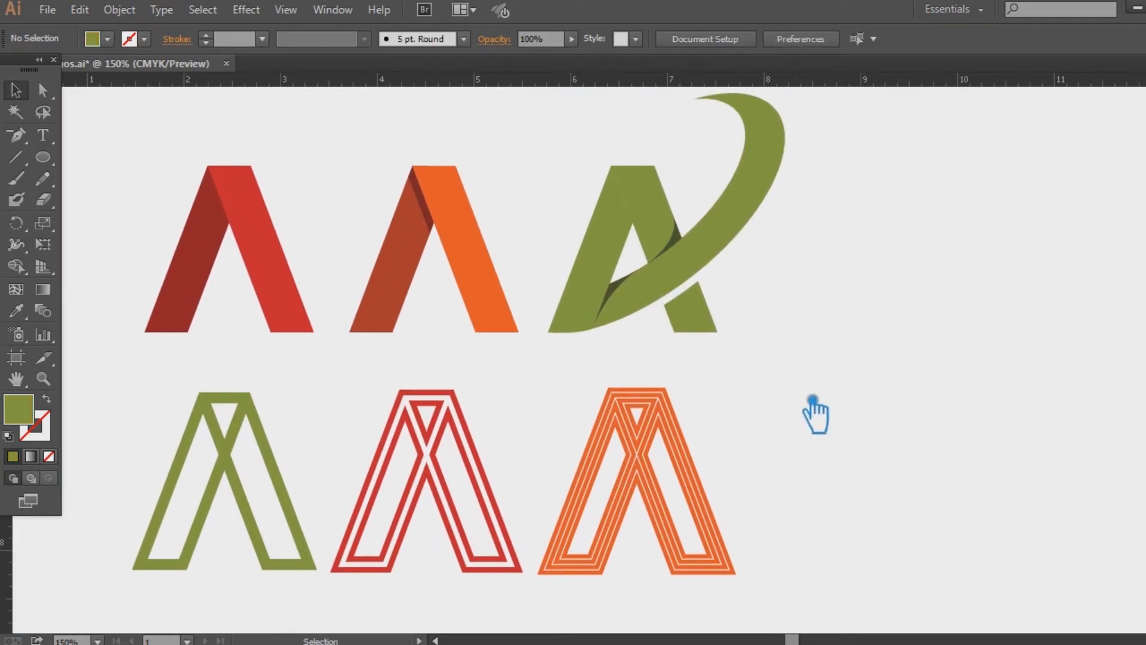
# Step: Group all pieces of the olive green swoosh letter, including its legs, swoosh and fold shadows, into one object
pyautogui.moveTo(877, 357); pyautogui.dragTo(549, 183)
pyautogui.hotkey('ctrl', 'g')
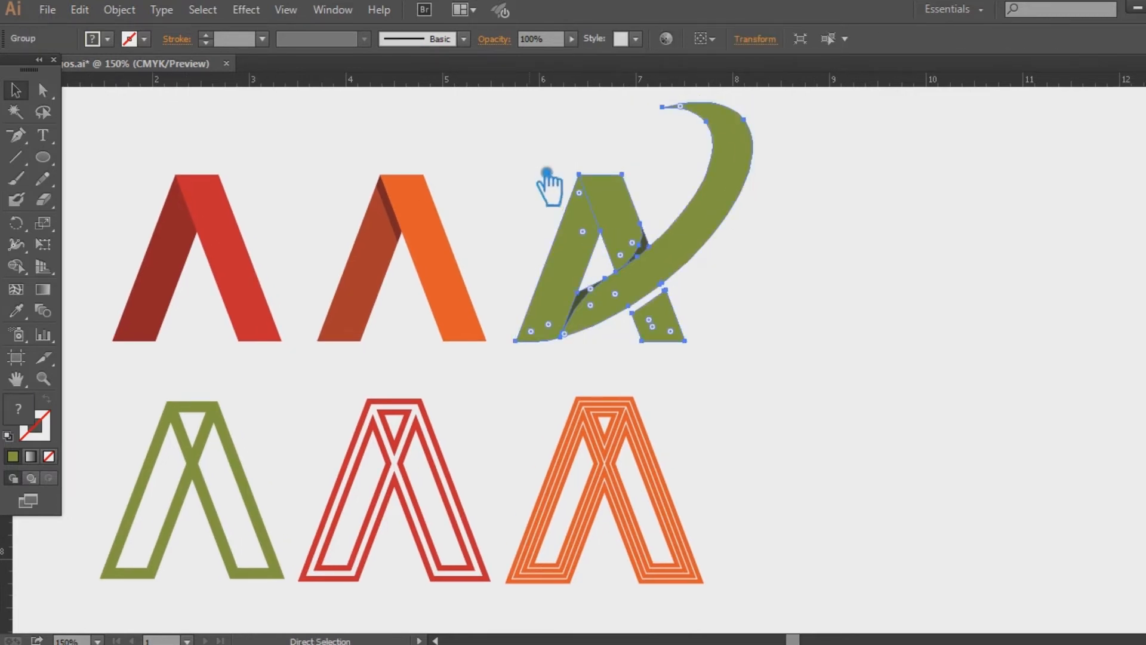
pyautogui.rightClick(613, 226)
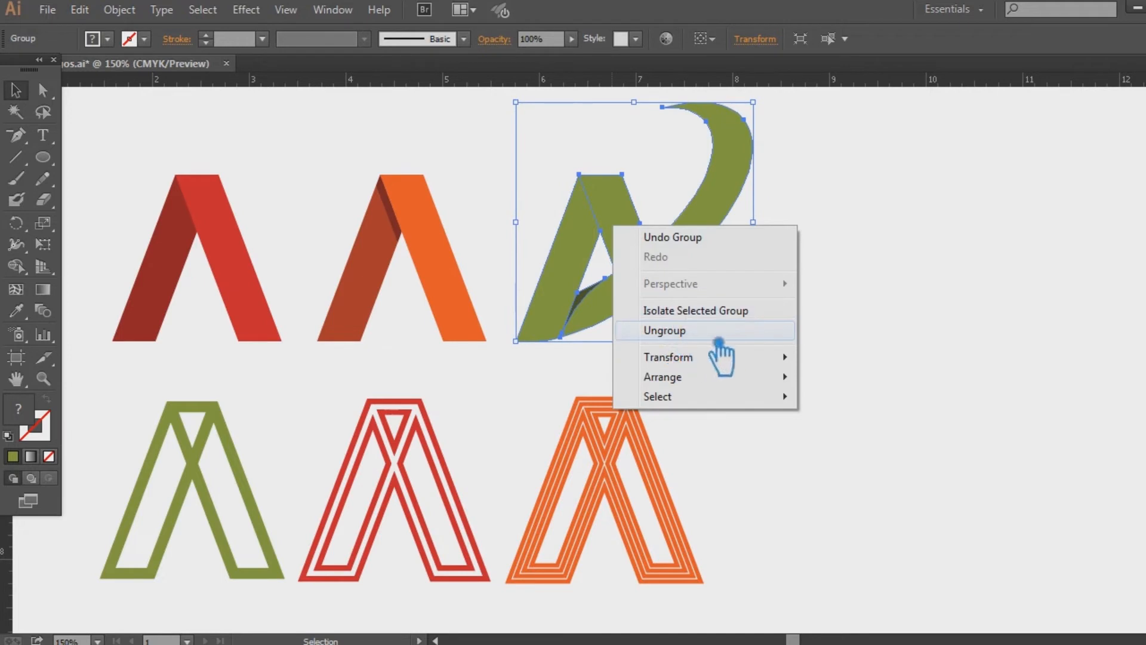
pyautogui.click(699, 340)
pyautogui.rightClick(610, 216)
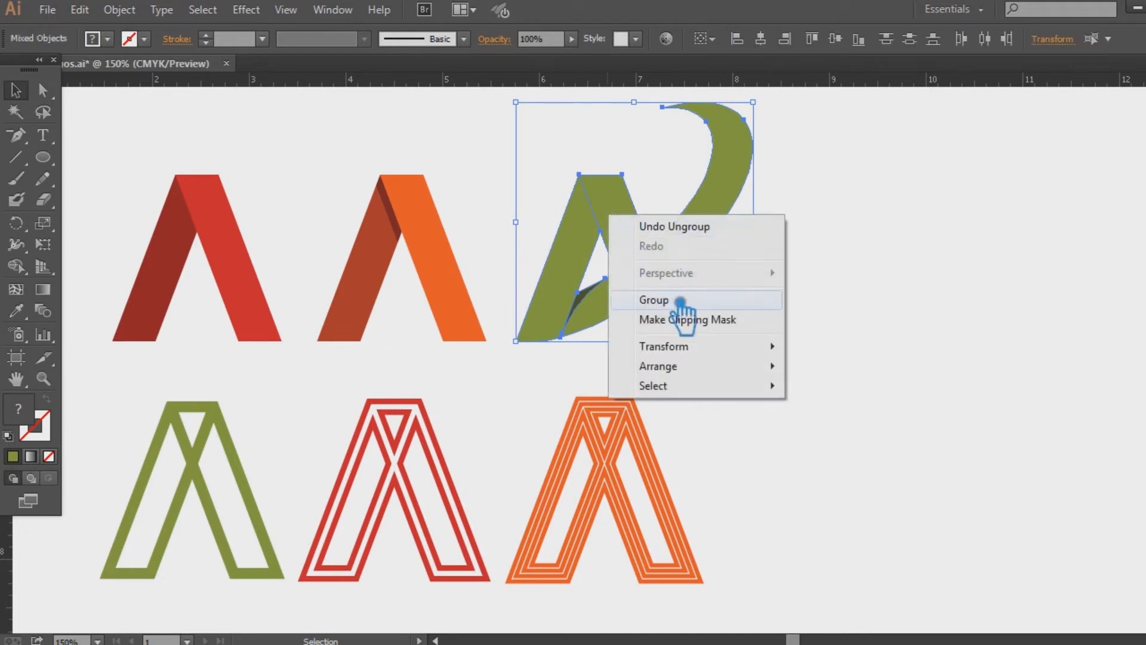
pyautogui.click(682, 304)
pyautogui.click(878, 311)
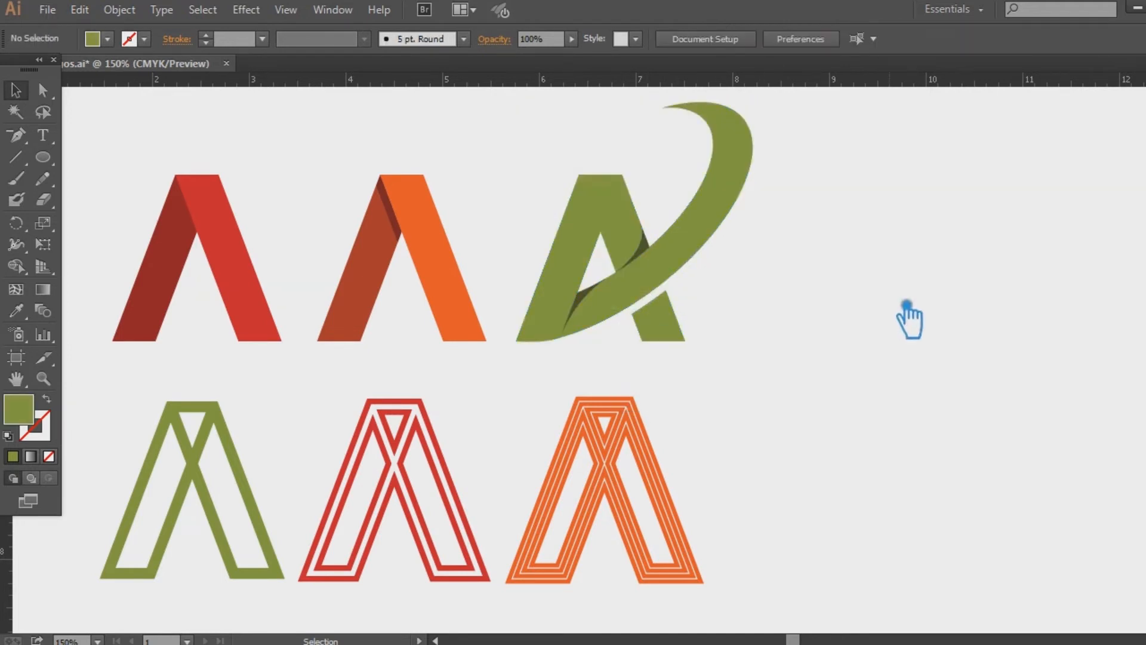
pyautogui.rightClick(630, 230)
pyautogui.click(883, 324)
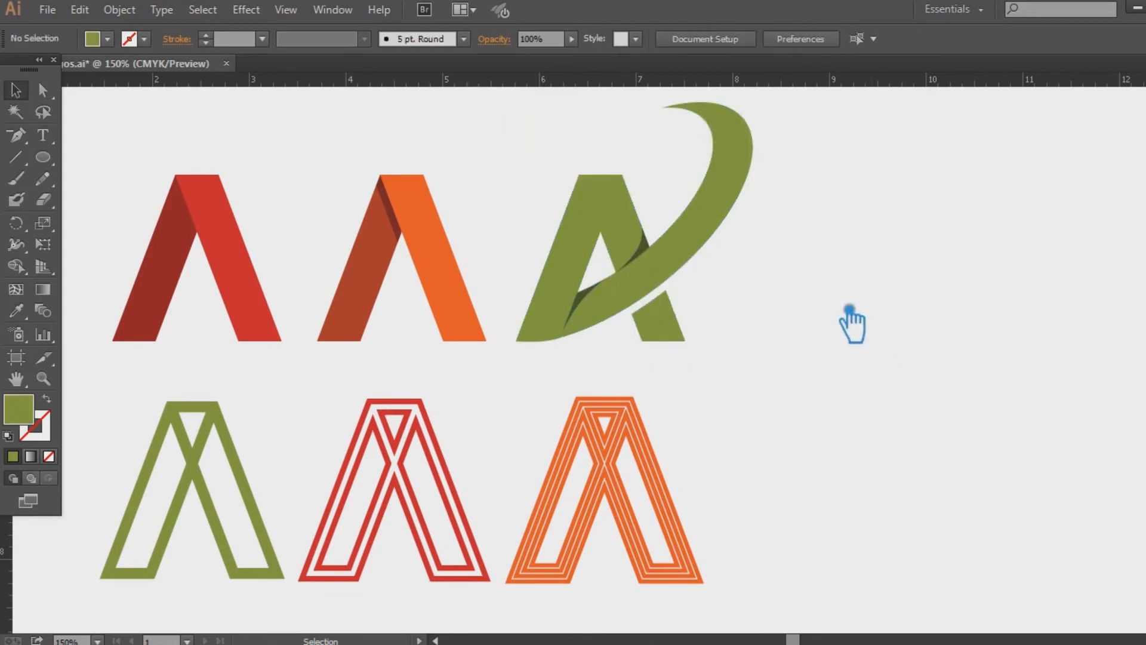
# Step: Duplicate the grouped swoosh letter beside the original in the upper row and ungroup the copy
pyautogui.click(645, 254)
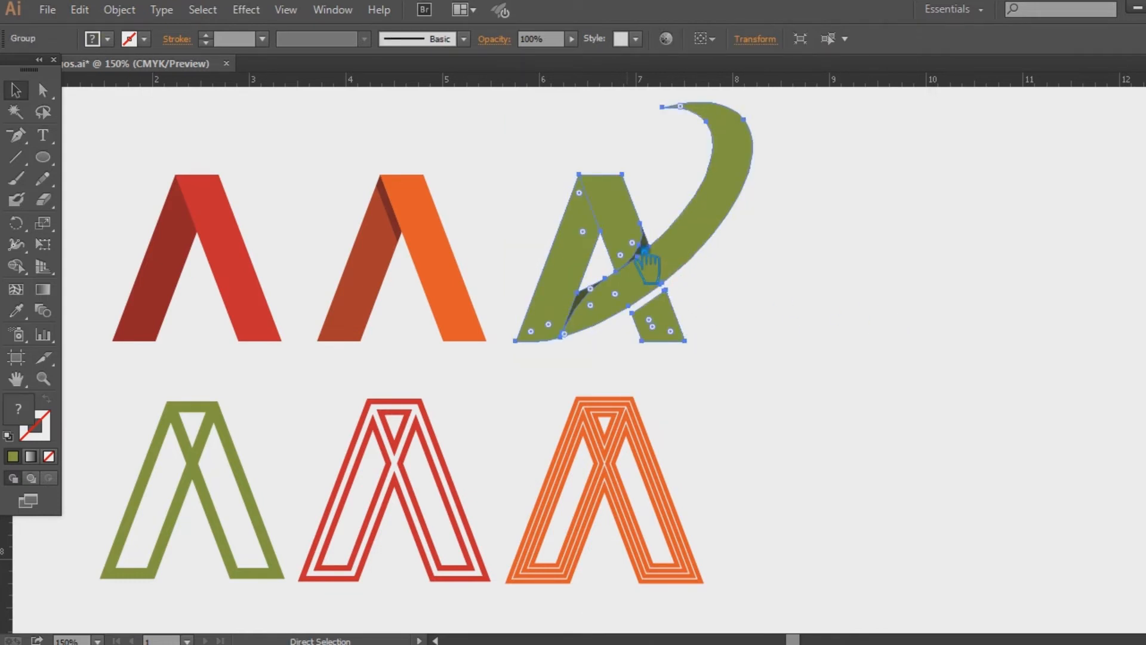
pyautogui.click(723, 254)
pyautogui.moveTo(618, 243); pyautogui.dragTo(810, 259)
pyautogui.rightClick(830, 238)
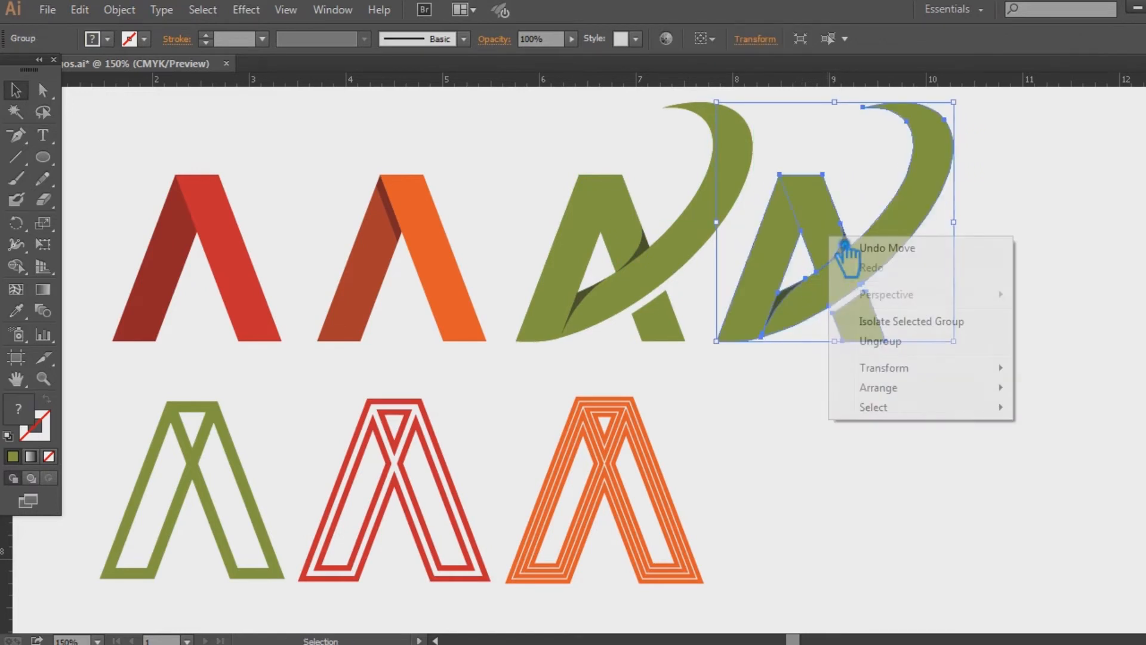
pyautogui.click(888, 341)
pyautogui.click(883, 453)
pyautogui.click(825, 219)
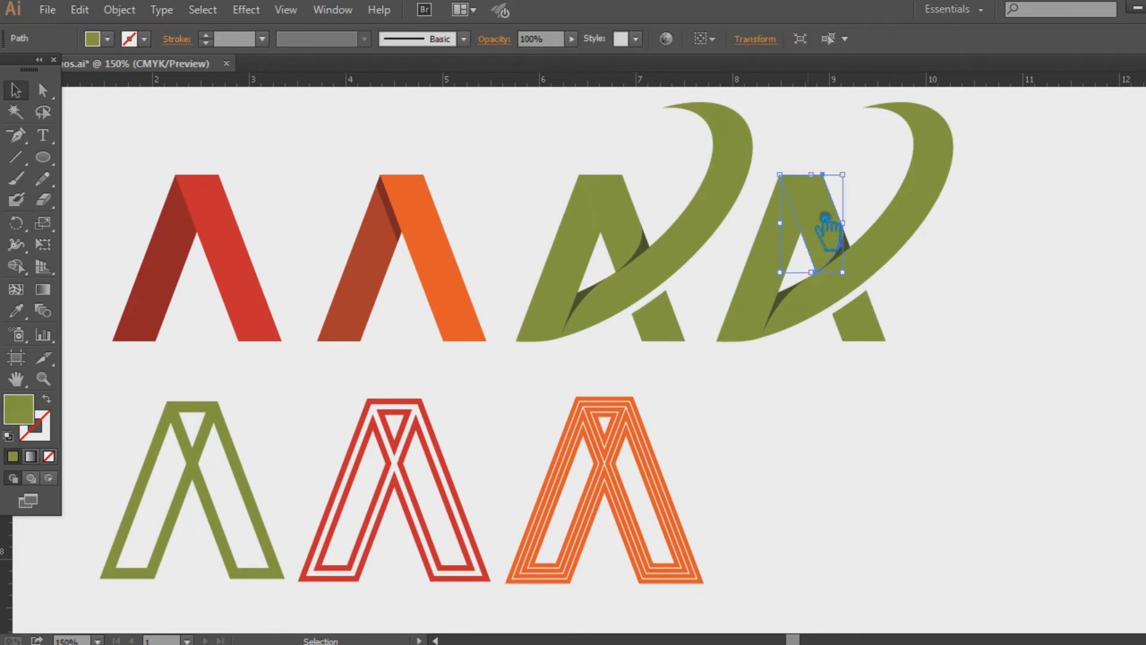
pyautogui.moveTo(931, 389); pyautogui.dragTo(777, 214)
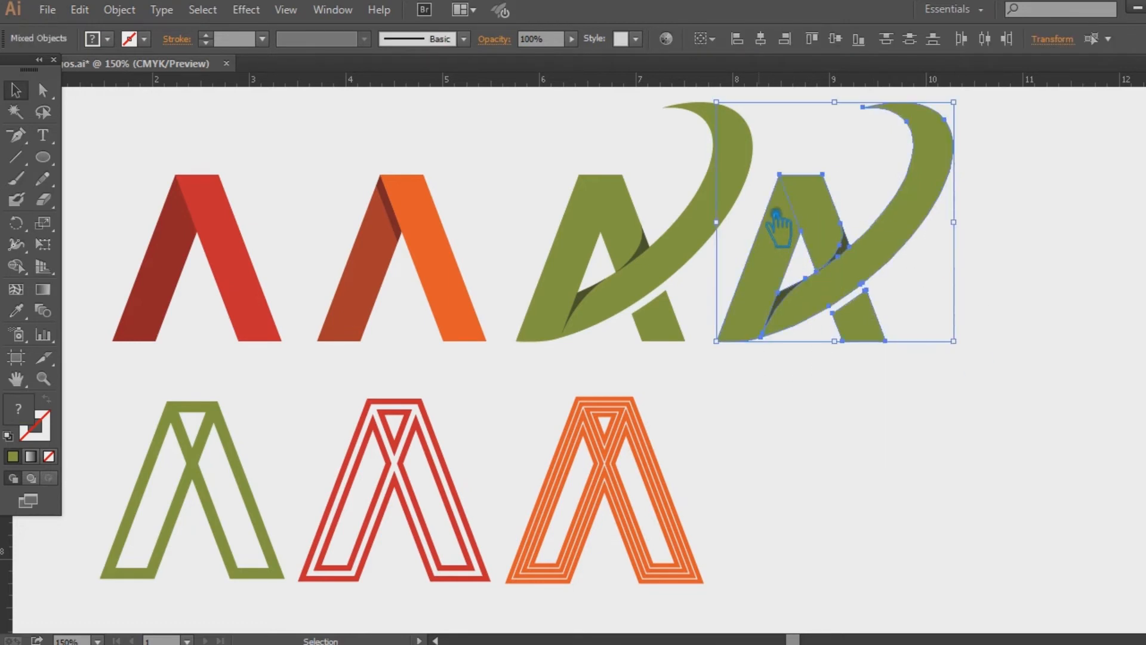
pyautogui.click(981, 395)
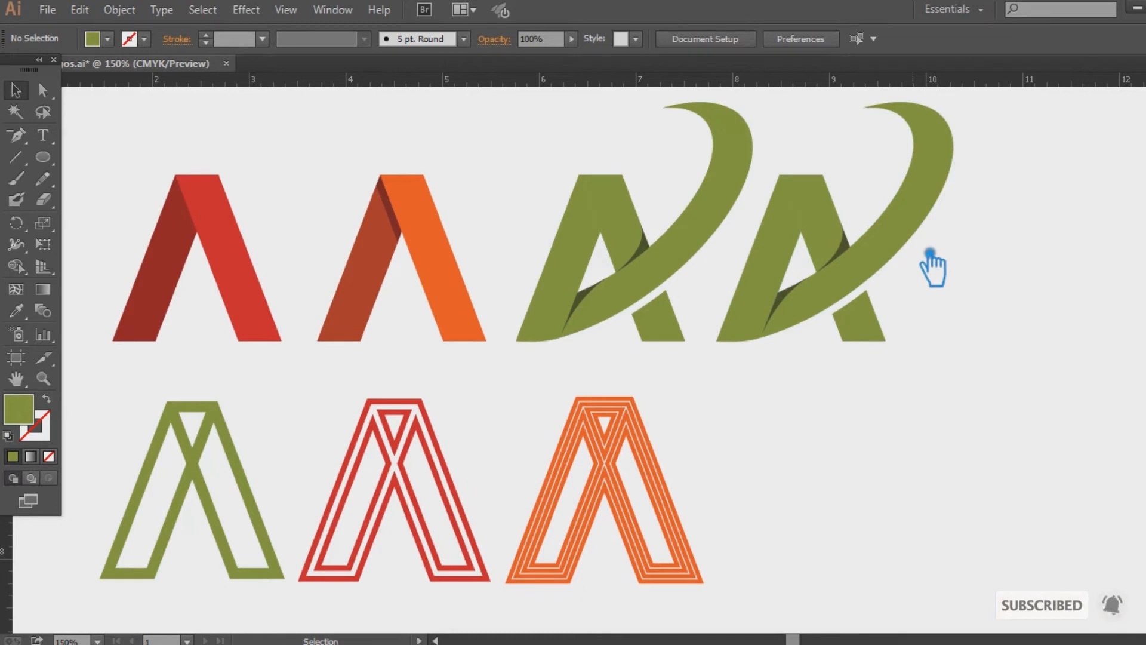
# Step: Offset the path of the copied swoosh letter's upper right leg piece outward
pyautogui.click(841, 220)
pyautogui.click(119, 9)
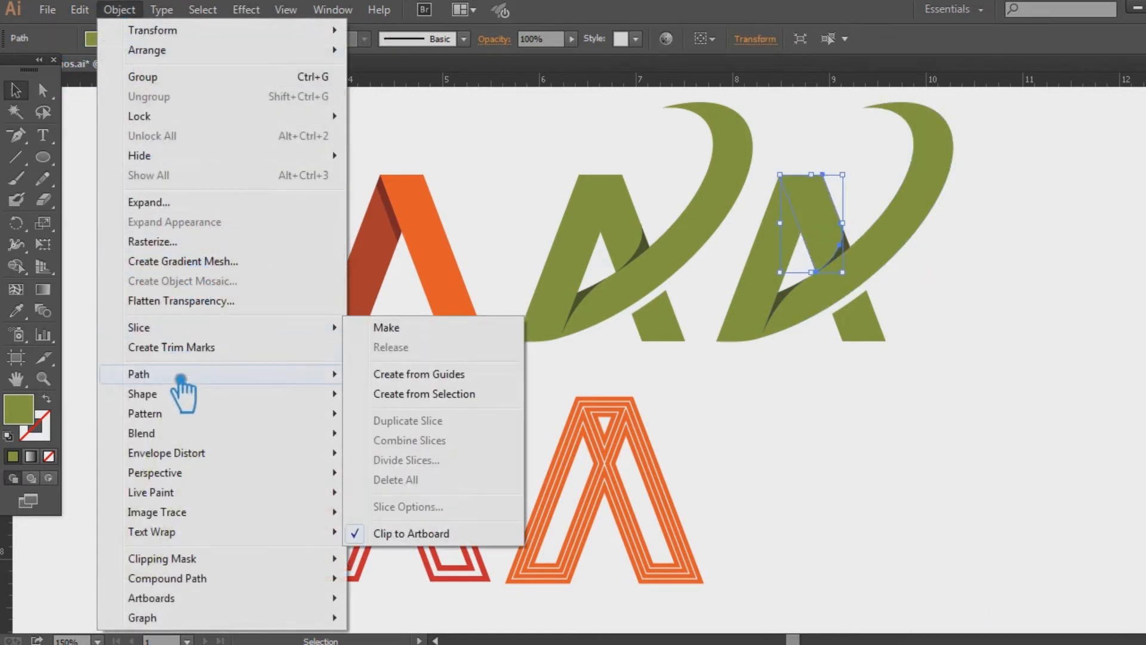
pyautogui.moveTo(180, 375)
pyautogui.click(477, 438)
pyautogui.click(725, 237)
pyautogui.click(807, 236)
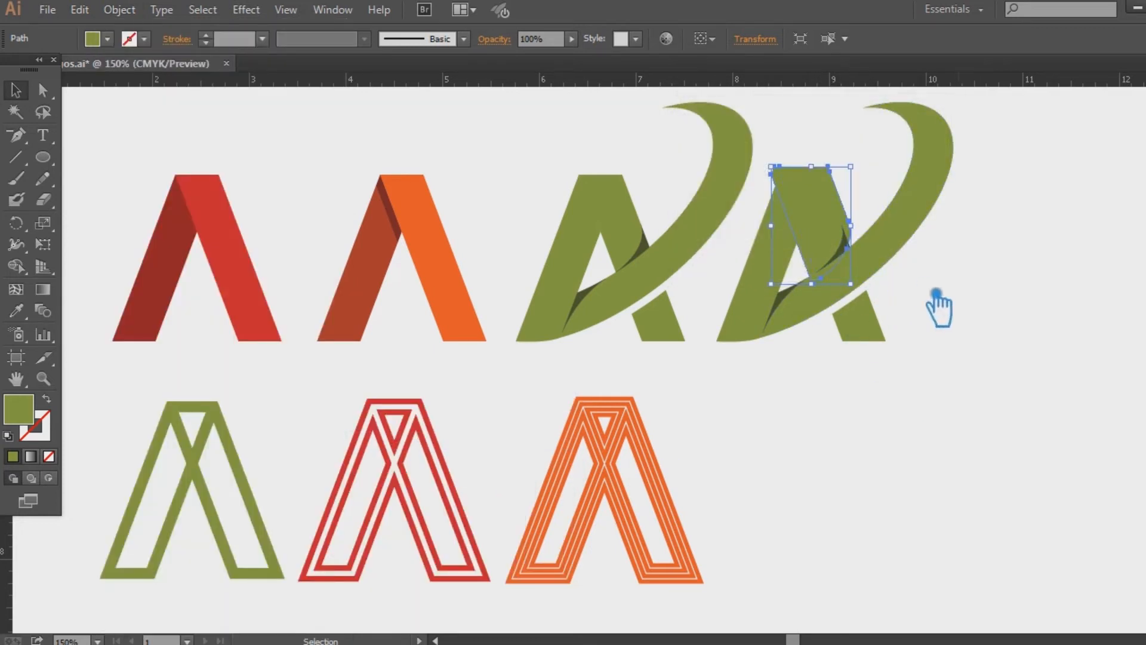
# Step: Divide the copied letter's left leg with the enlarged offset shape using Pathfinder Divide
pyautogui.moveTo(799, 159); pyautogui.dragTo(841, 257)
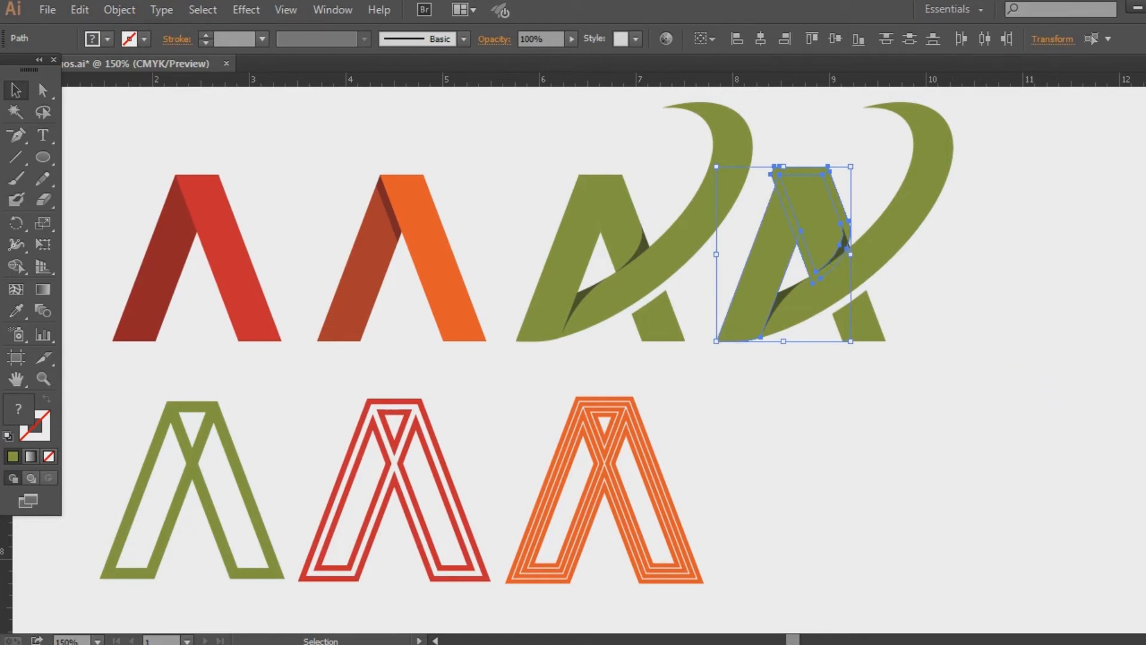
pyautogui.click(1144, 521)
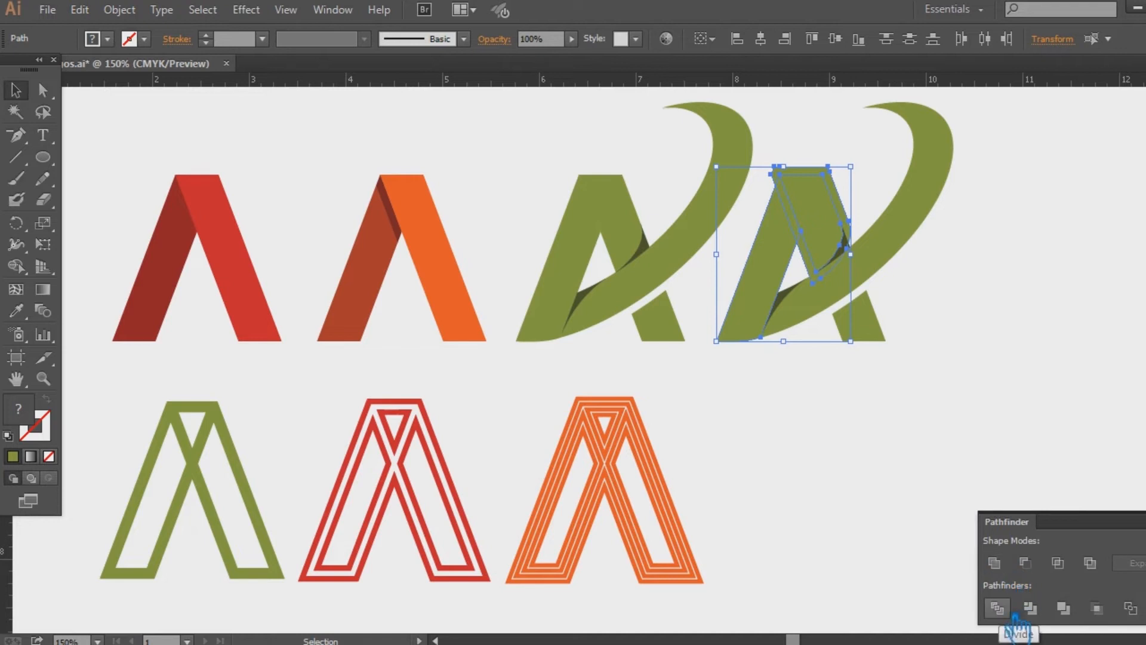
pyautogui.click(1015, 615)
pyautogui.click(973, 340)
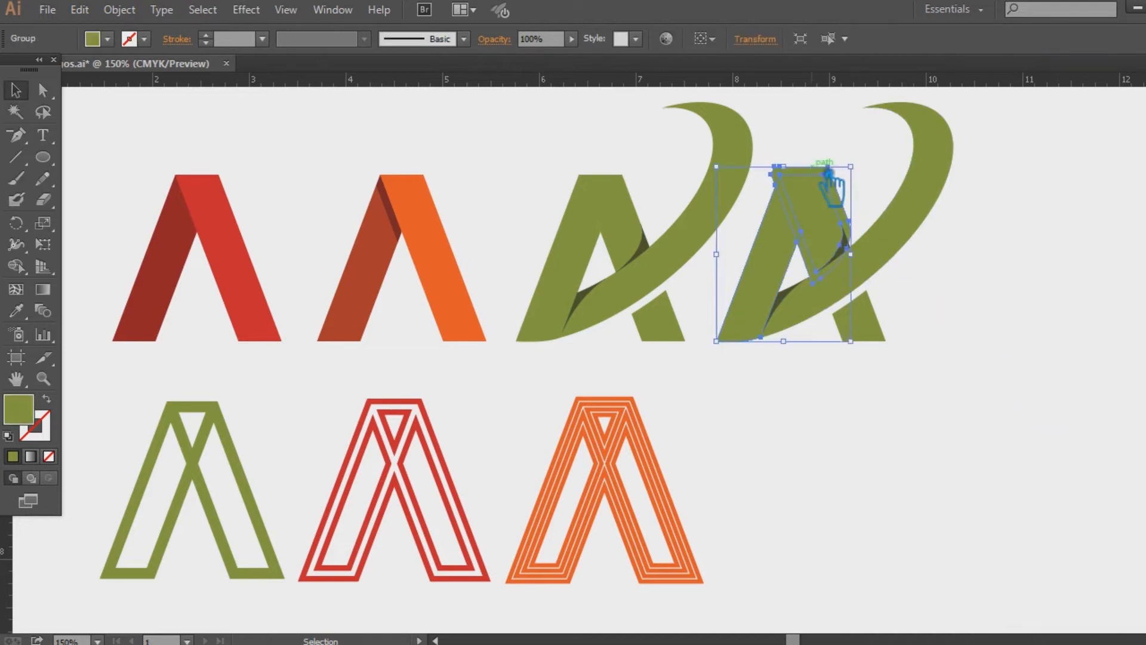
# Step: Ungroup the divided pieces and delete the excess offset piece around the copied letter's upper right leg
pyautogui.rightClick(815, 160)
pyautogui.click(893, 272)
pyautogui.click(842, 174)
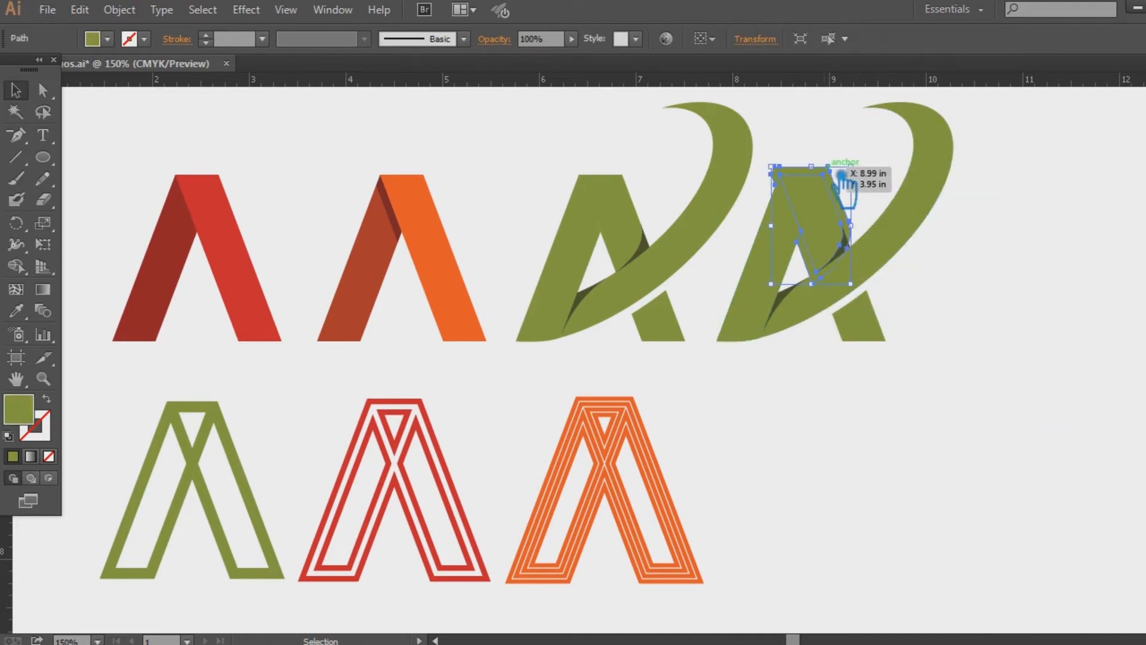
pyautogui.press('Delete')
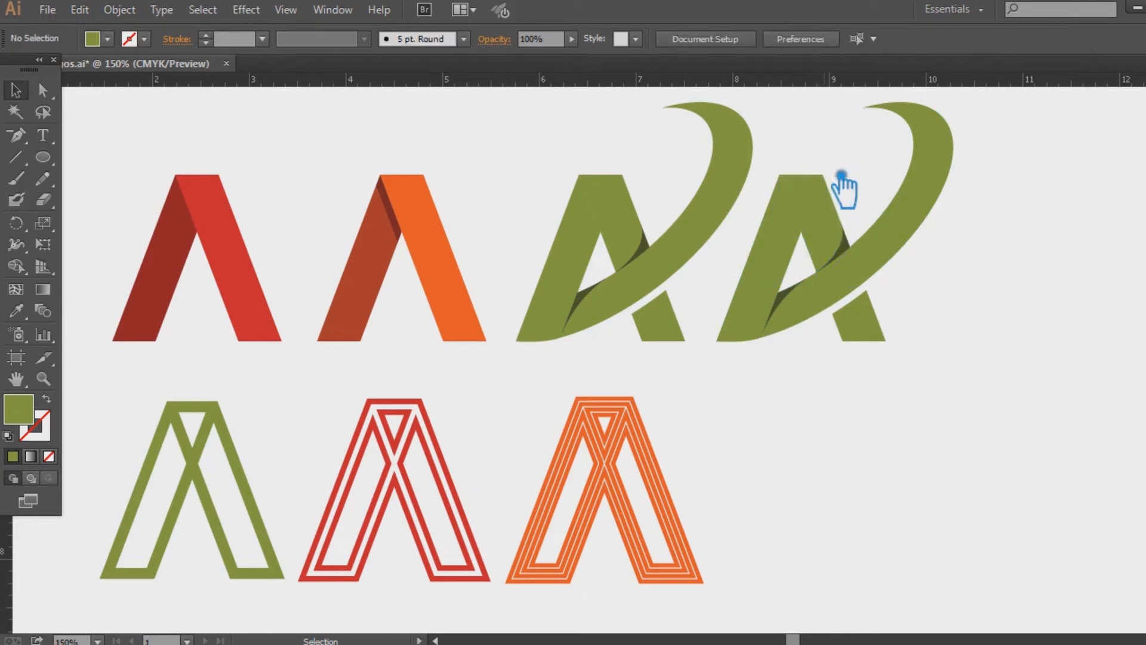
# Step: Recolor the narrow strip along the copied letter's upper fold with the dark olive of its existing fold shadows
pyautogui.click(808, 227)
pyautogui.click(16, 310)
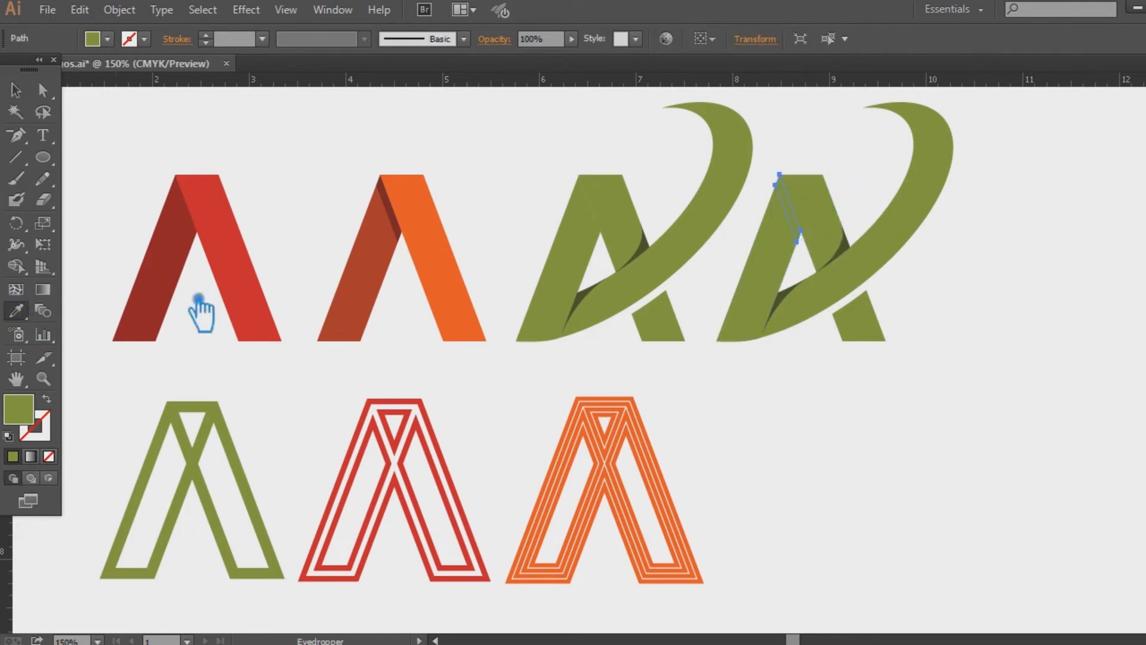
pyautogui.click(851, 256)
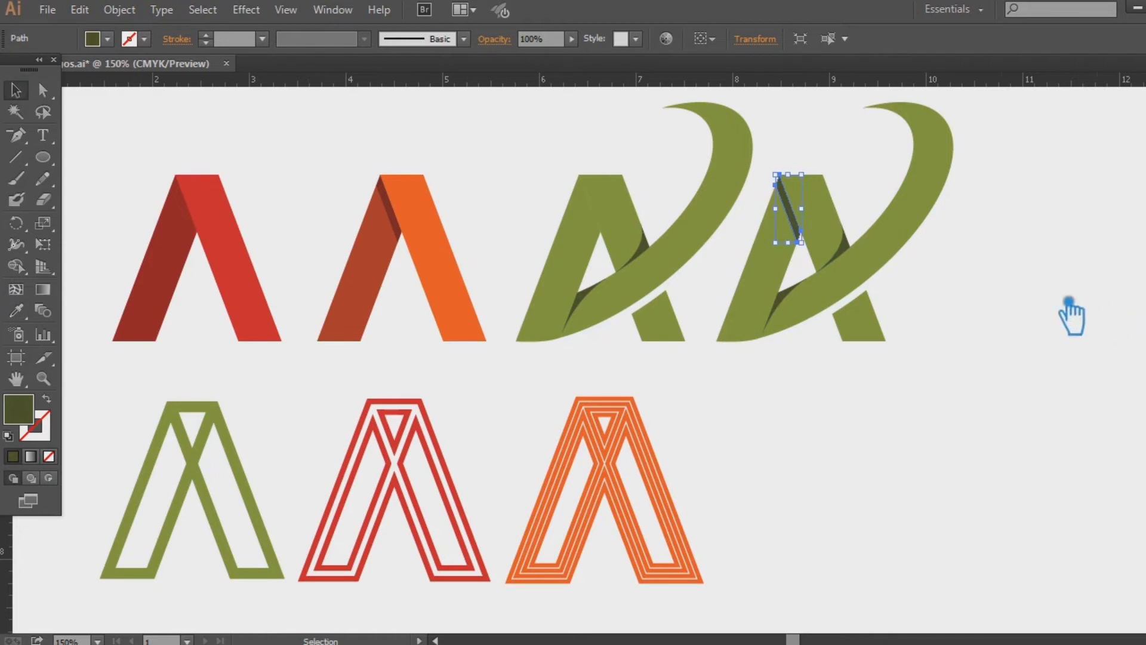
pyautogui.click(1019, 293)
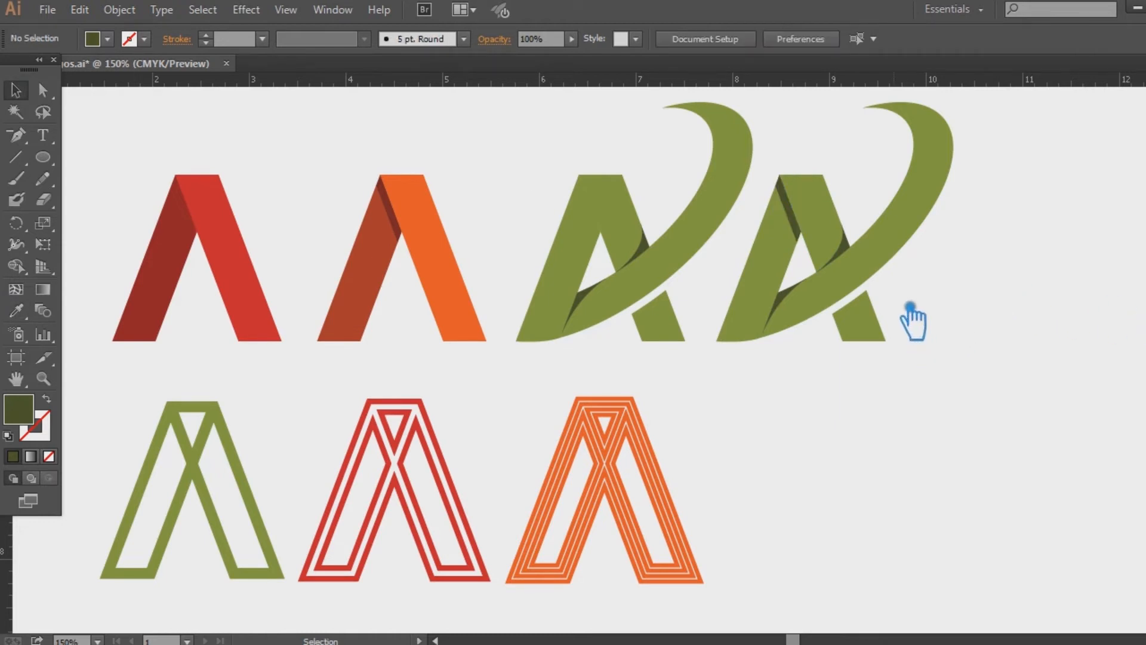
# Step: Recolor the copied letter's swoosh with the bright orange of the second upper letter's right leg
pyautogui.click(888, 254)
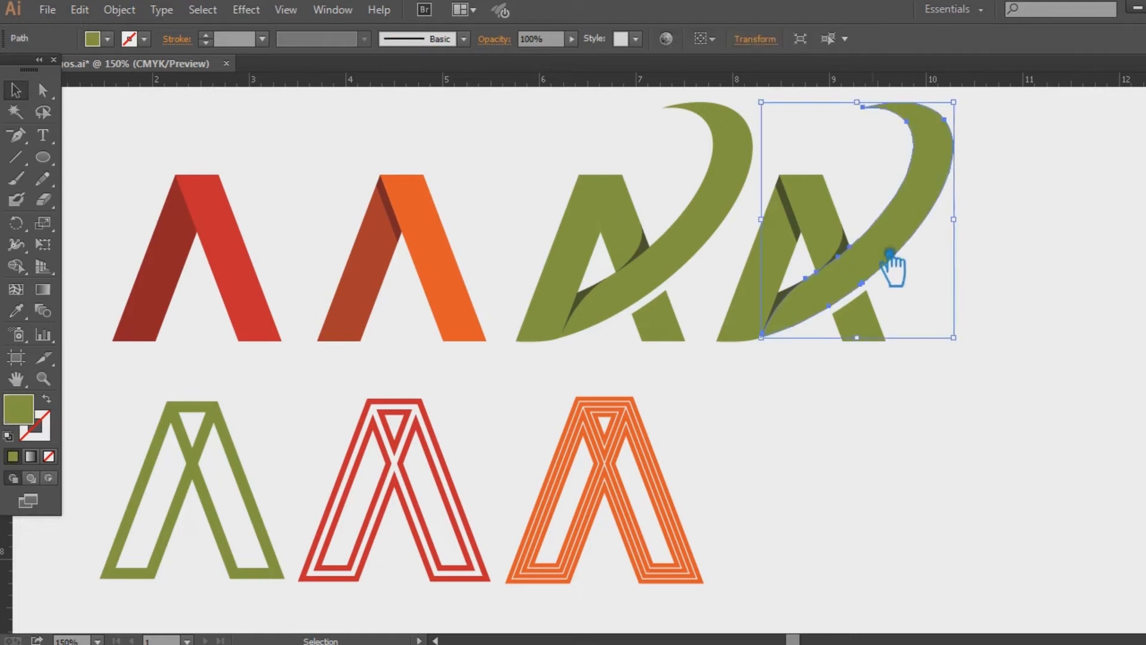
pyautogui.click(17, 311)
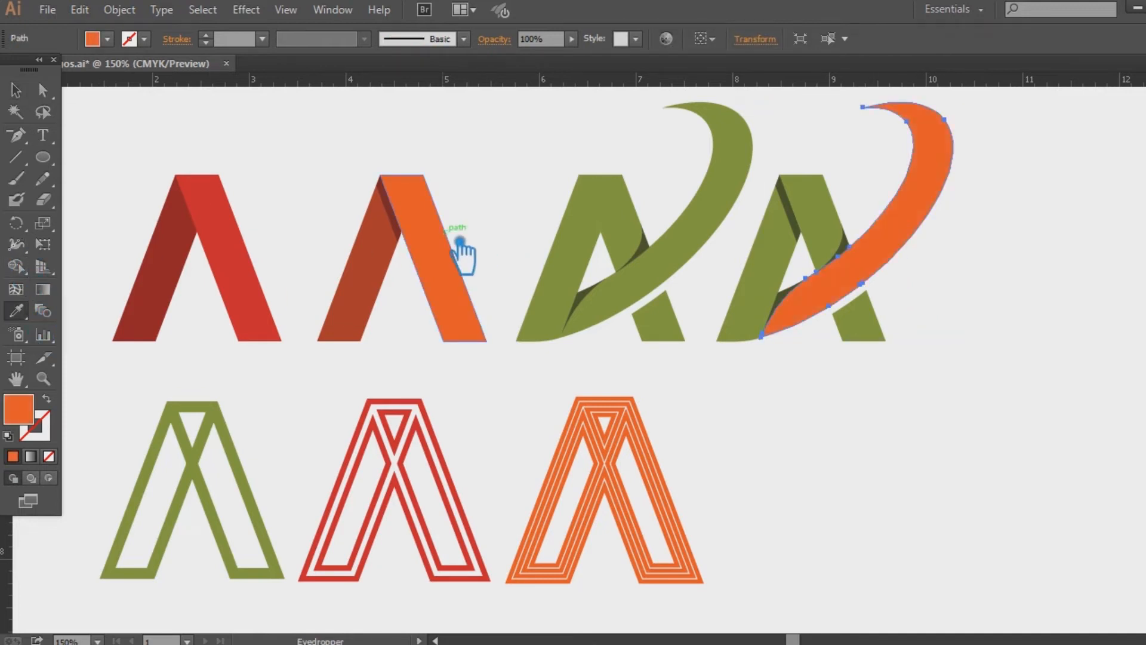
pyautogui.press('v')
pyautogui.click(849, 448)
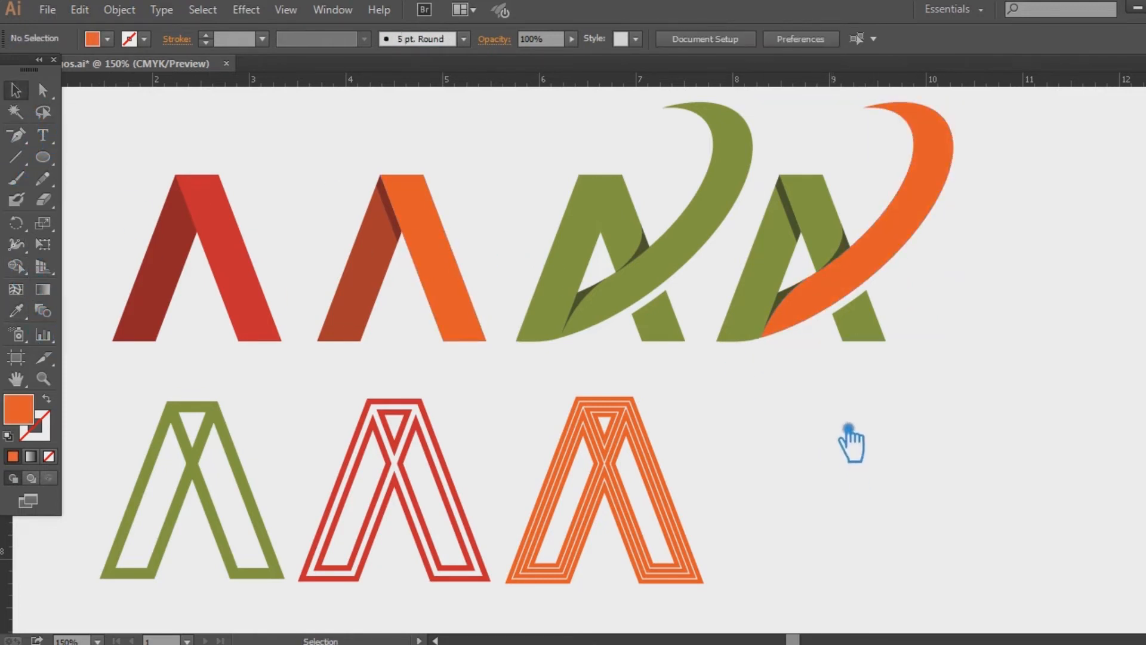
# Step: Group the copied letter's three olive leg pieces and recolor them with the bright orange of its swoosh
pyautogui.click(765, 321)
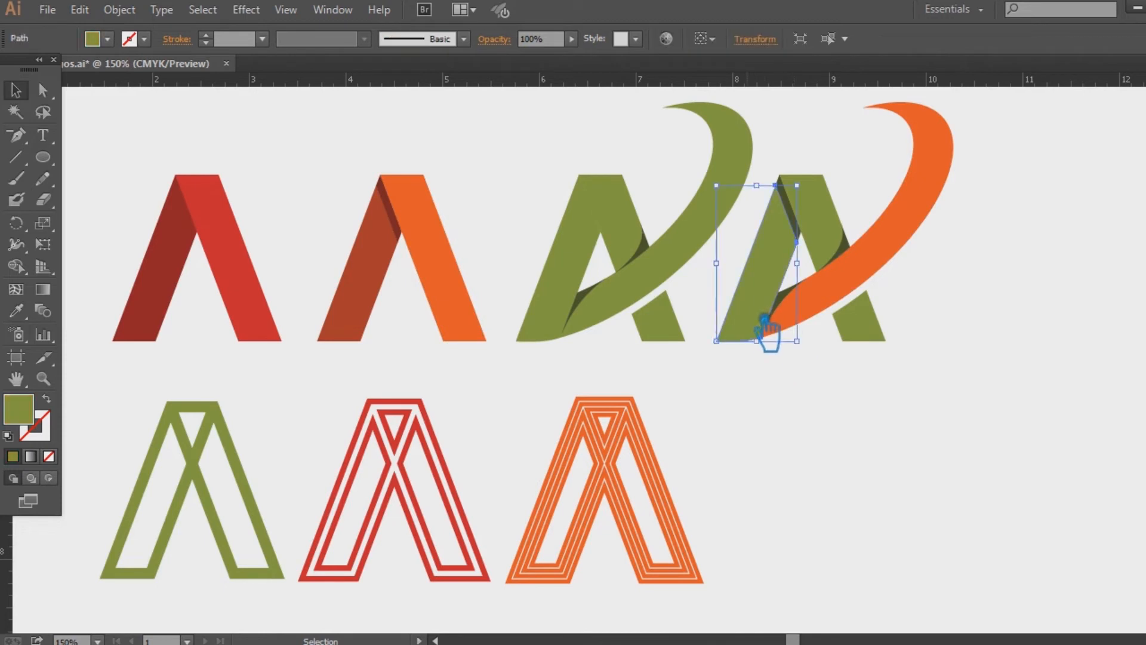
pyautogui.keyDown('shift'); pyautogui.click(838, 222); pyautogui.keyUp('shift')
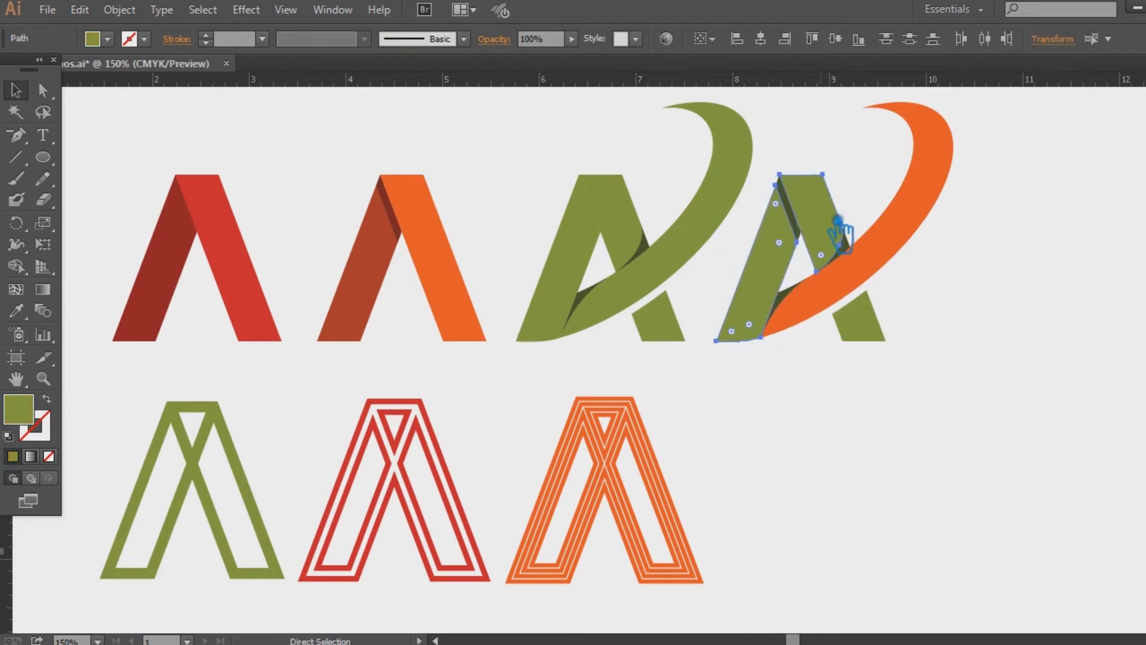
pyautogui.keyDown('shift'); pyautogui.click(882, 341); pyautogui.keyUp('shift')
pyautogui.hotkey('ctrl', 'g')
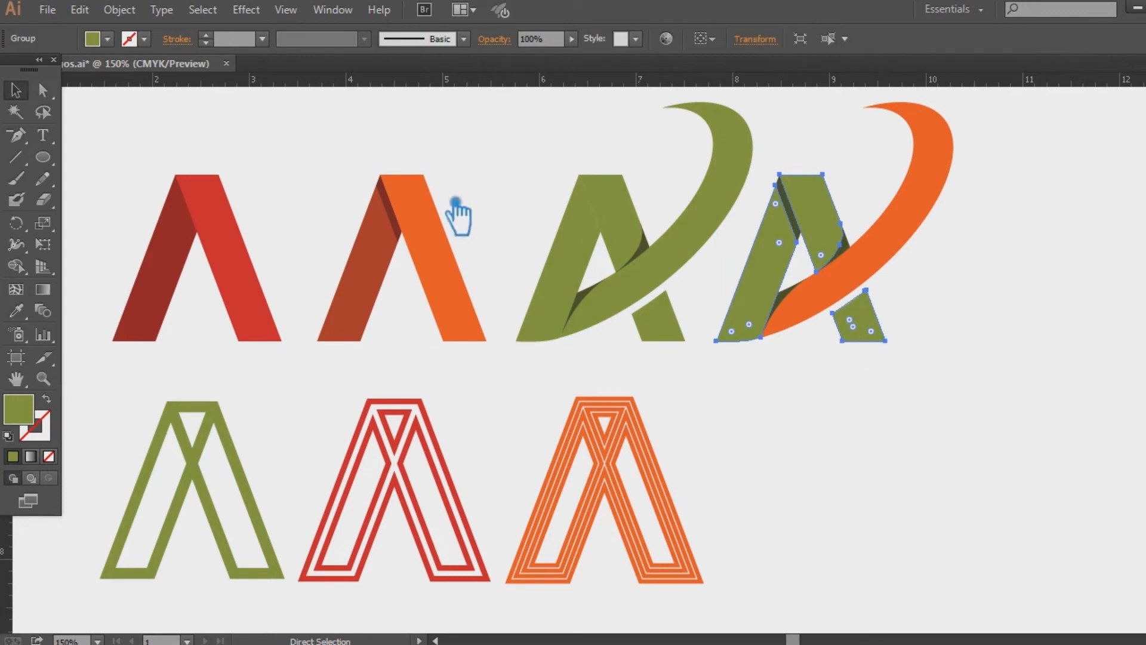
pyautogui.click(16, 311)
pyautogui.click(899, 254)
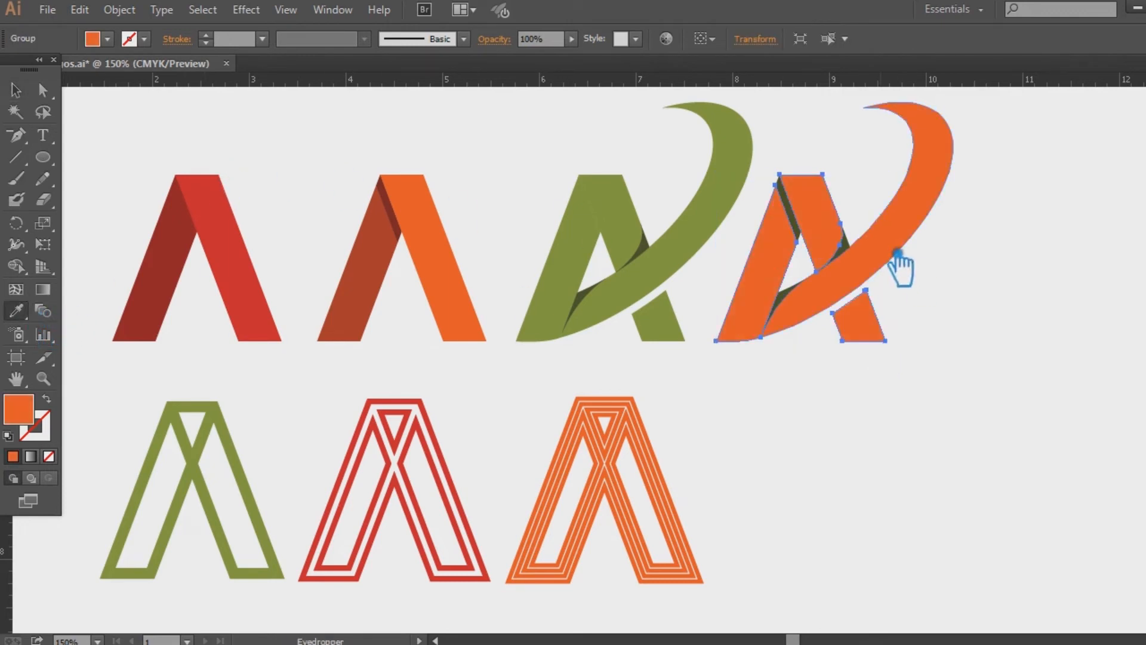
# Step: Ungroup the orange leg pieces of the copied swoosh letter
pyautogui.press('a')
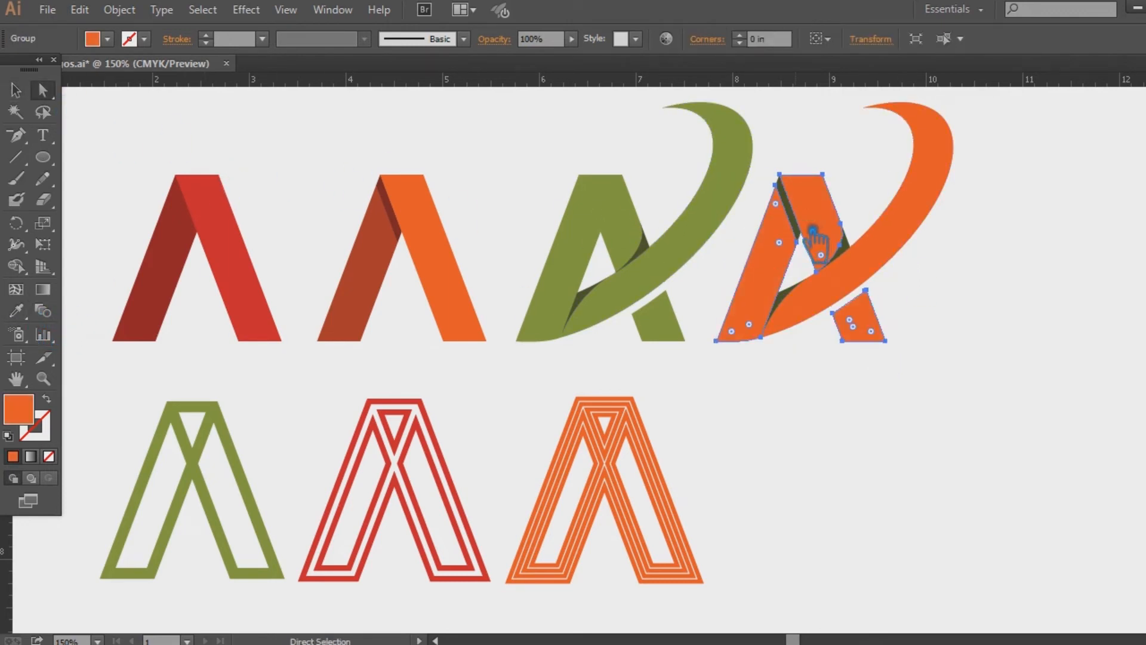
pyautogui.hotkey('ctrl', 'shift', 'a')
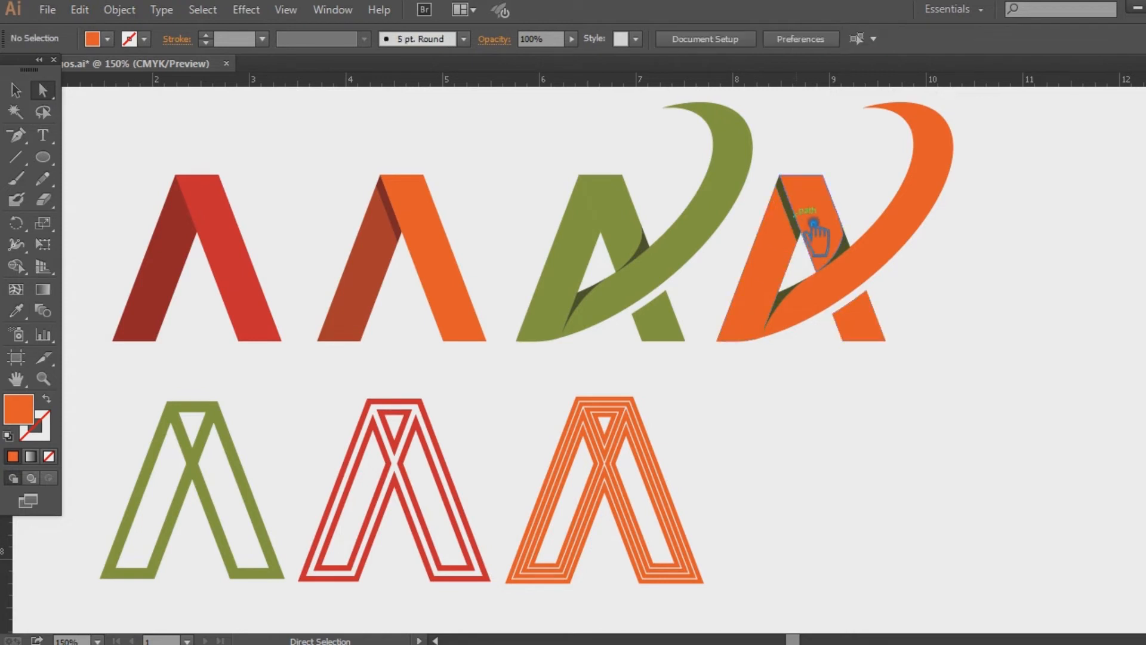
pyautogui.press('v')
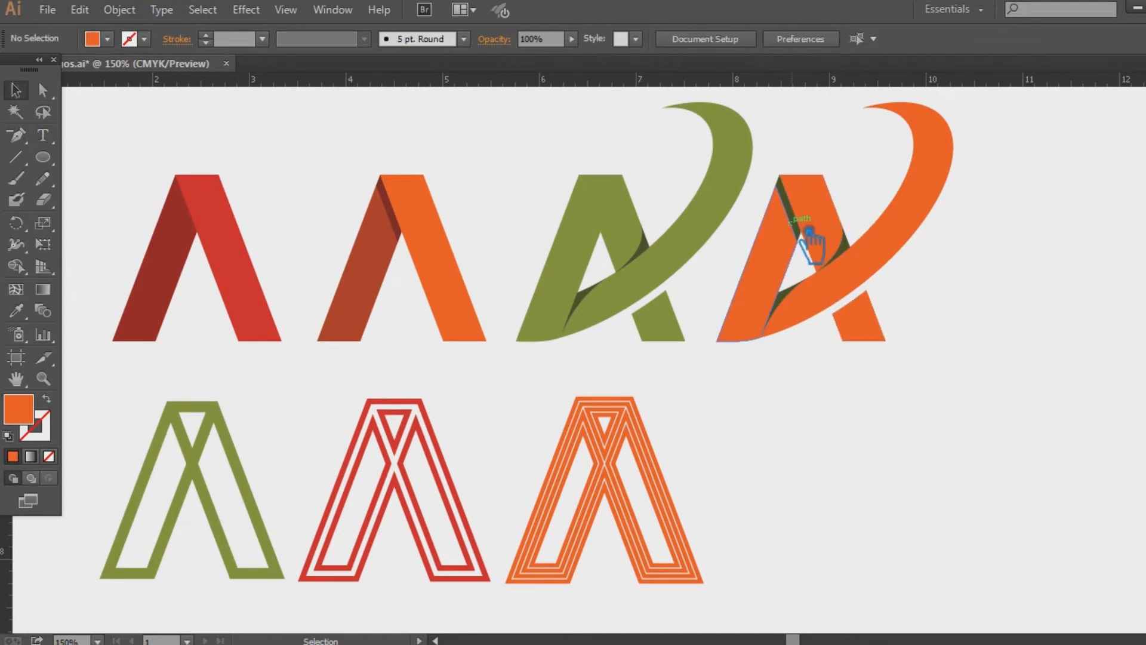
pyautogui.click(809, 234)
pyautogui.rightClick(814, 235)
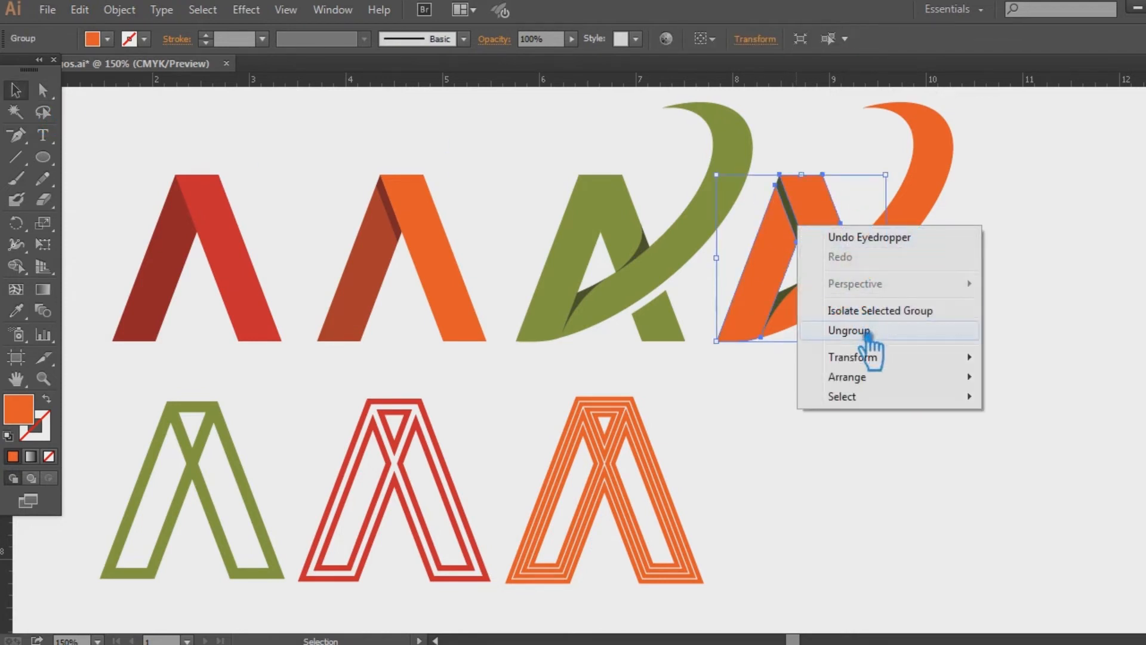
pyautogui.click(845, 325)
pyautogui.click(897, 269)
# Step: Recolor the orange swoosh letter's fold shadows with the rust color of the second upper letter's left leg
pyautogui.click(813, 234)
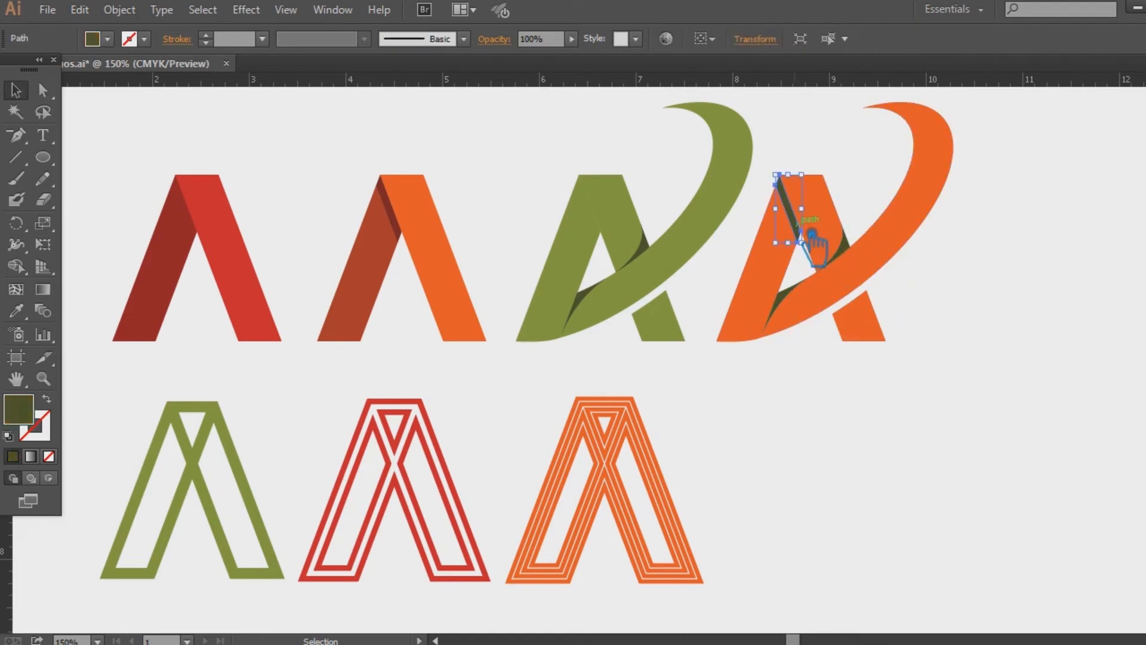
pyautogui.keyDown('shift'); pyautogui.click(860, 255); pyautogui.keyUp('shift')
pyautogui.click(16, 310)
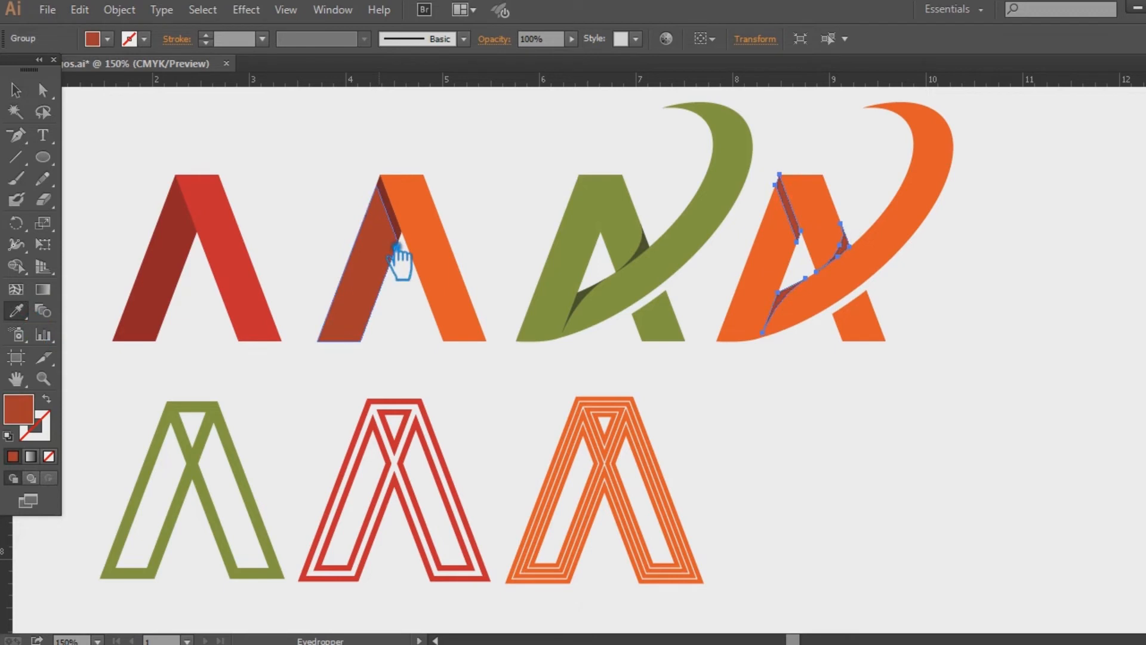
# Step: Recolor the orange swoosh letter's fold shadows with the dark brown of the second upper letter's fold shadow
pyautogui.click(395, 217)
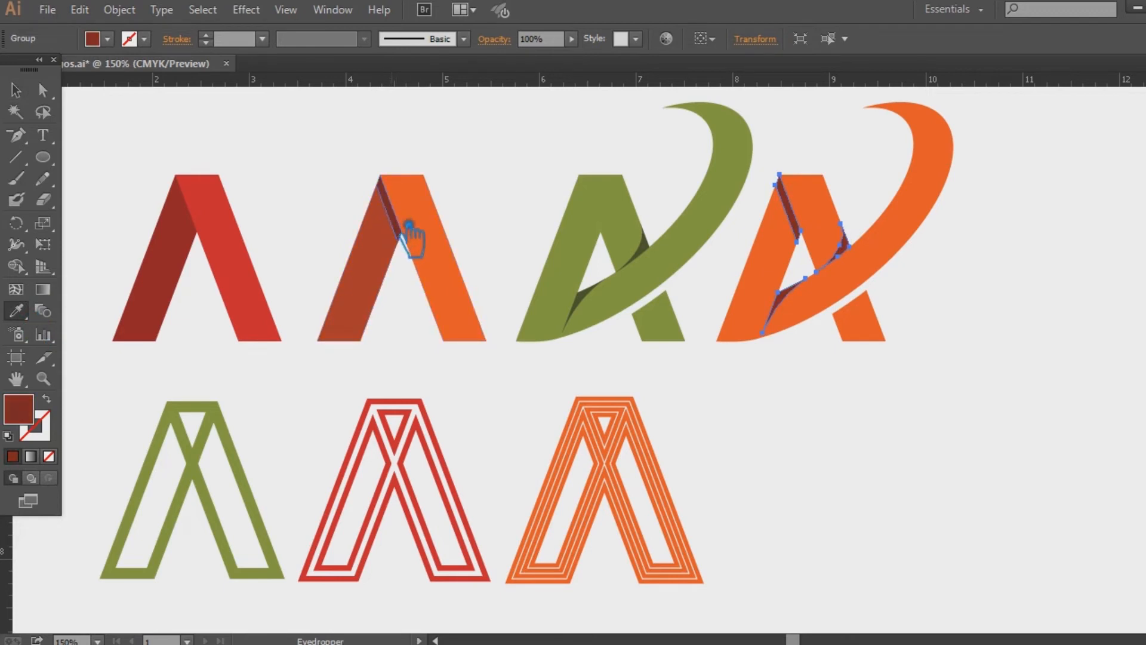
pyautogui.click(21, 91)
pyautogui.click(957, 364)
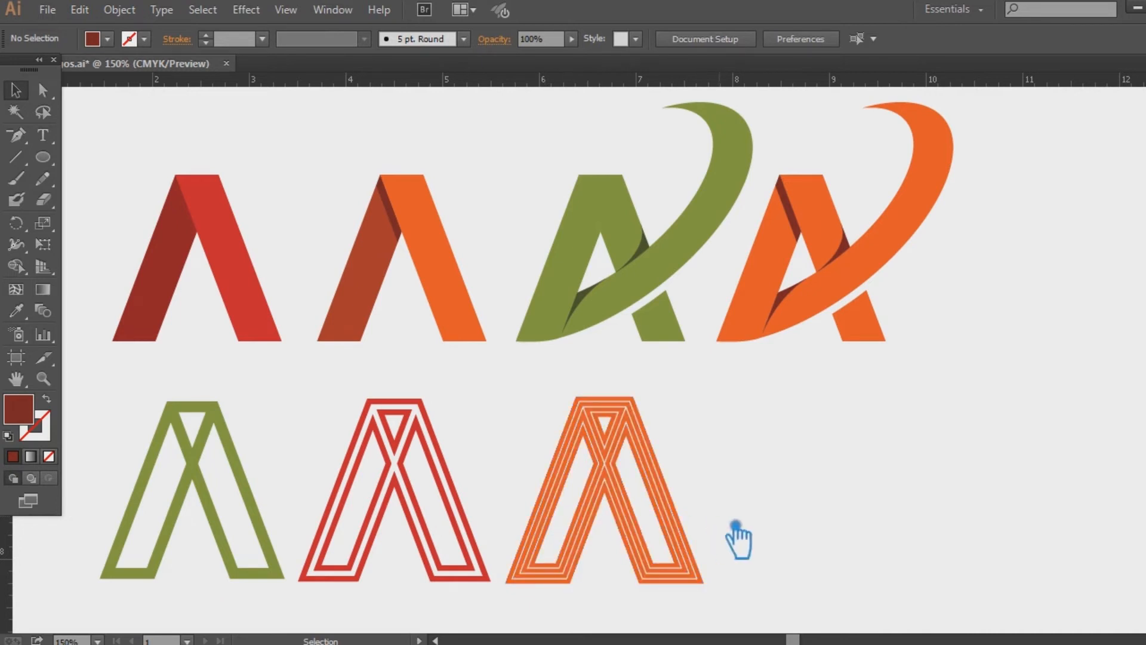
# Step: Duplicate the orange multi-line letter A to its right as the fourth letter of the lower row
pyautogui.click(686, 530)
pyautogui.press('a')
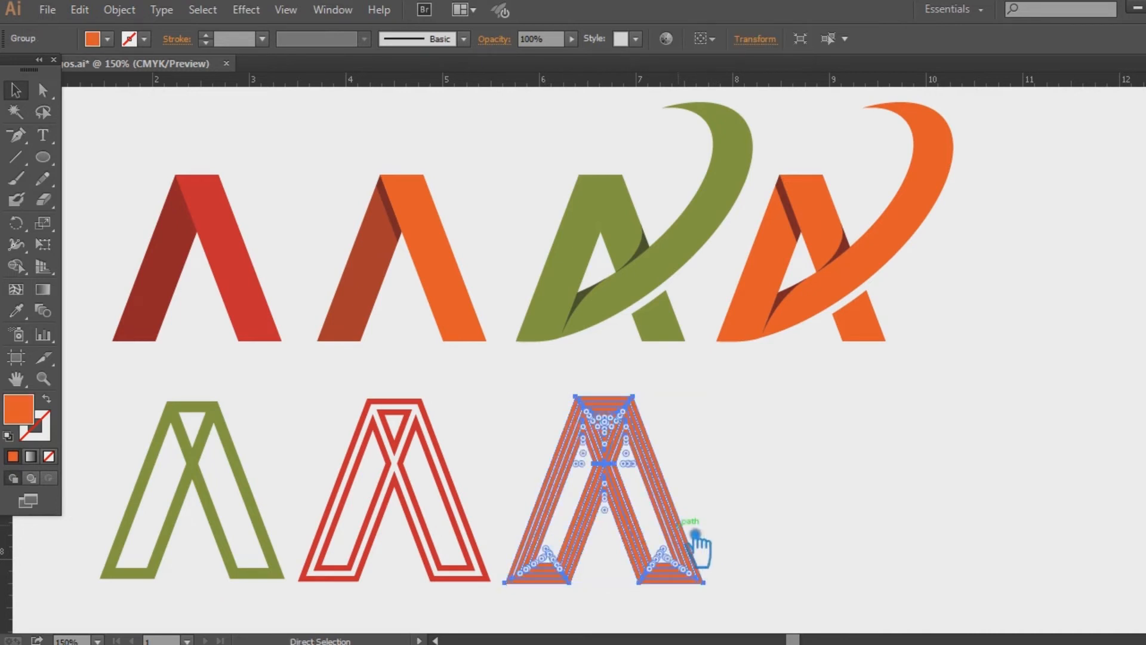
pyautogui.click(757, 536)
pyautogui.moveTo(677, 523); pyautogui.dragTo(895, 522)
pyautogui.click(1030, 526)
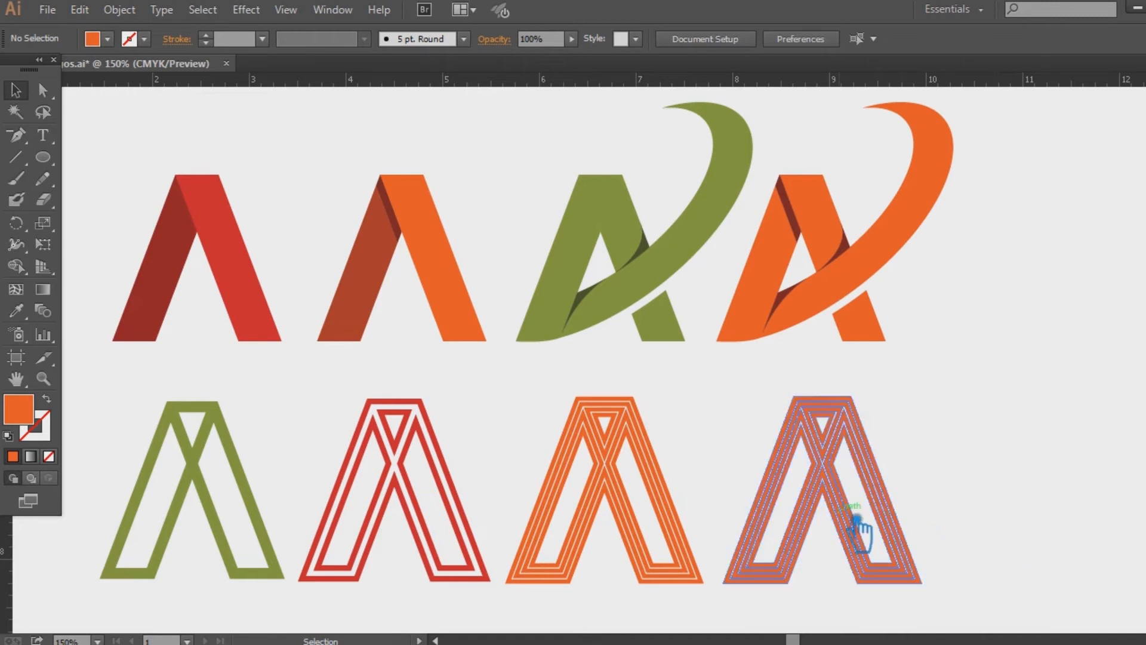
# Step: Try swapping the copied multi-line letter's fill to an orange stroke of 2 pt
pyautogui.click(902, 512)
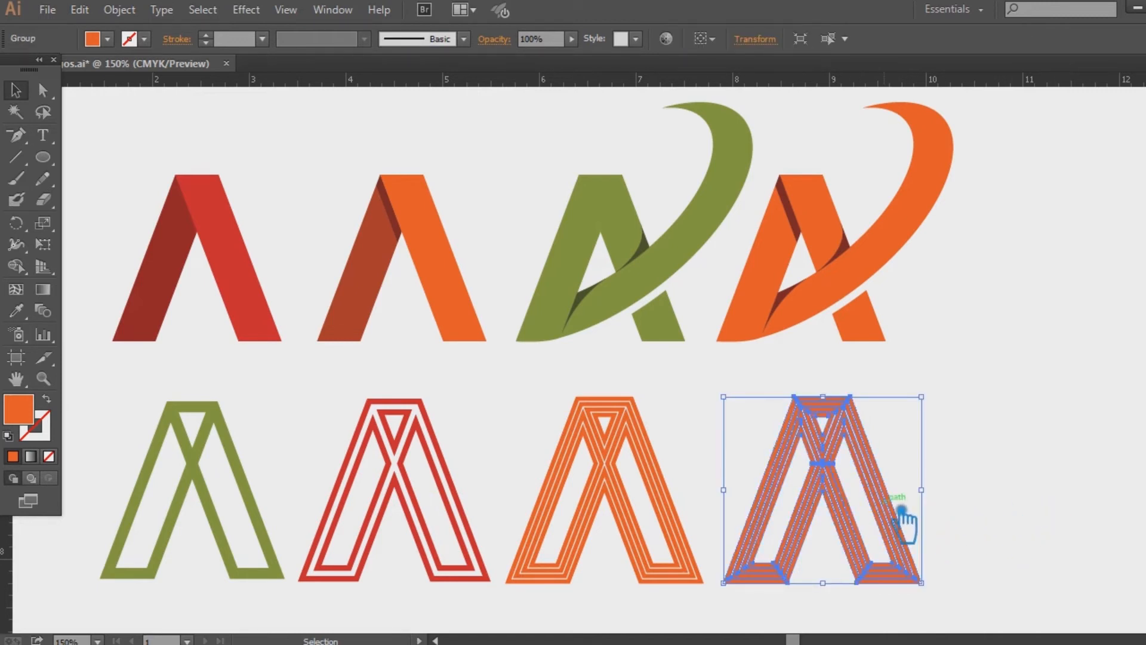
pyautogui.click(122, 11)
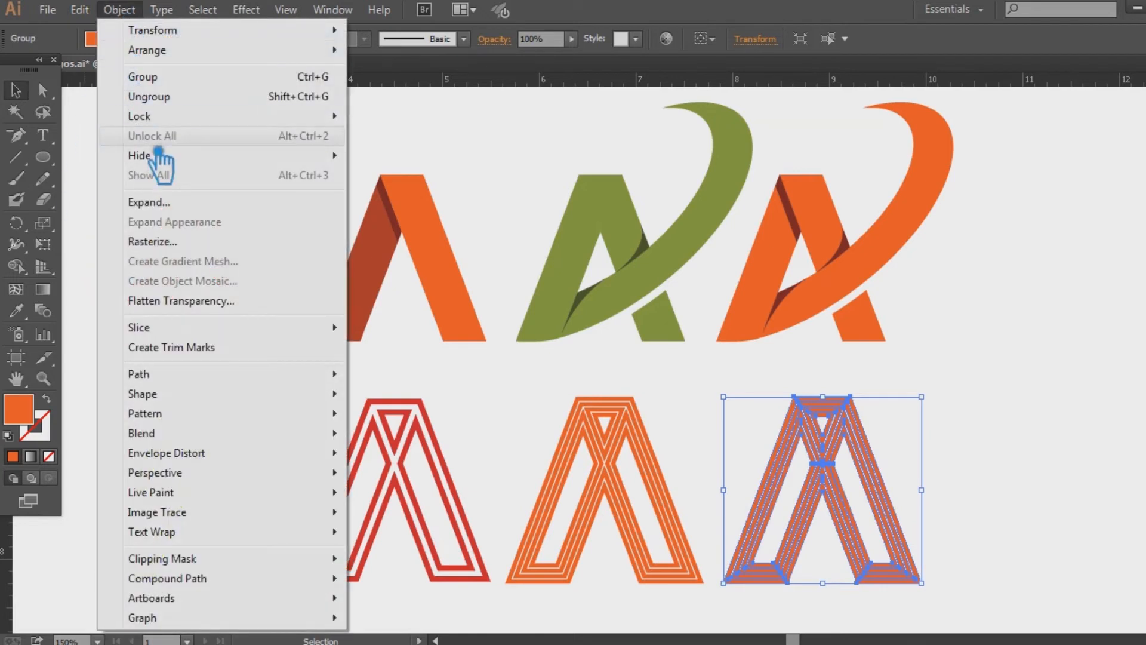
pyautogui.click(548, 12)
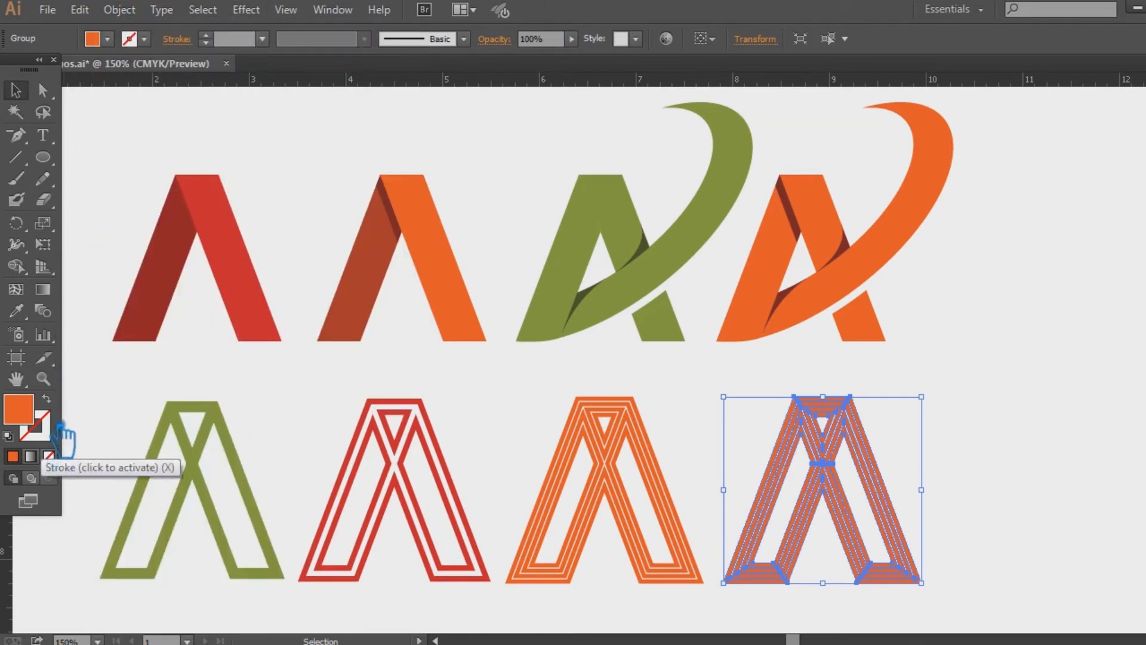
pyautogui.click(46, 399)
pyautogui.click(206, 35)
pyautogui.click(206, 35)
pyautogui.scroll(-1, 222, 45)
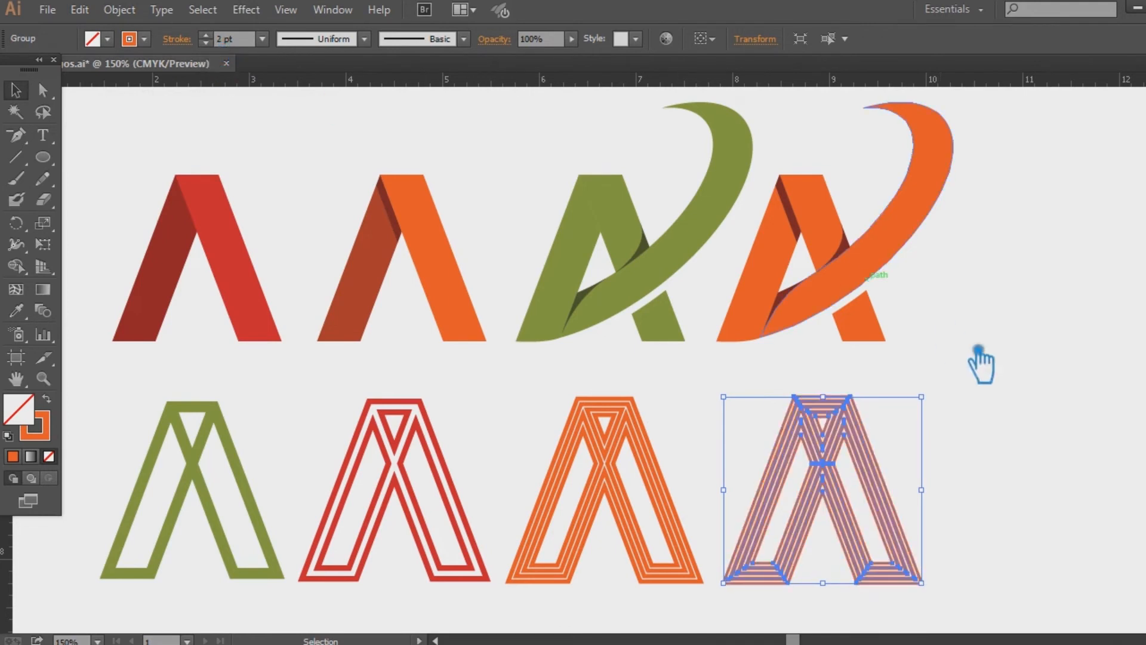
pyautogui.click(999, 374)
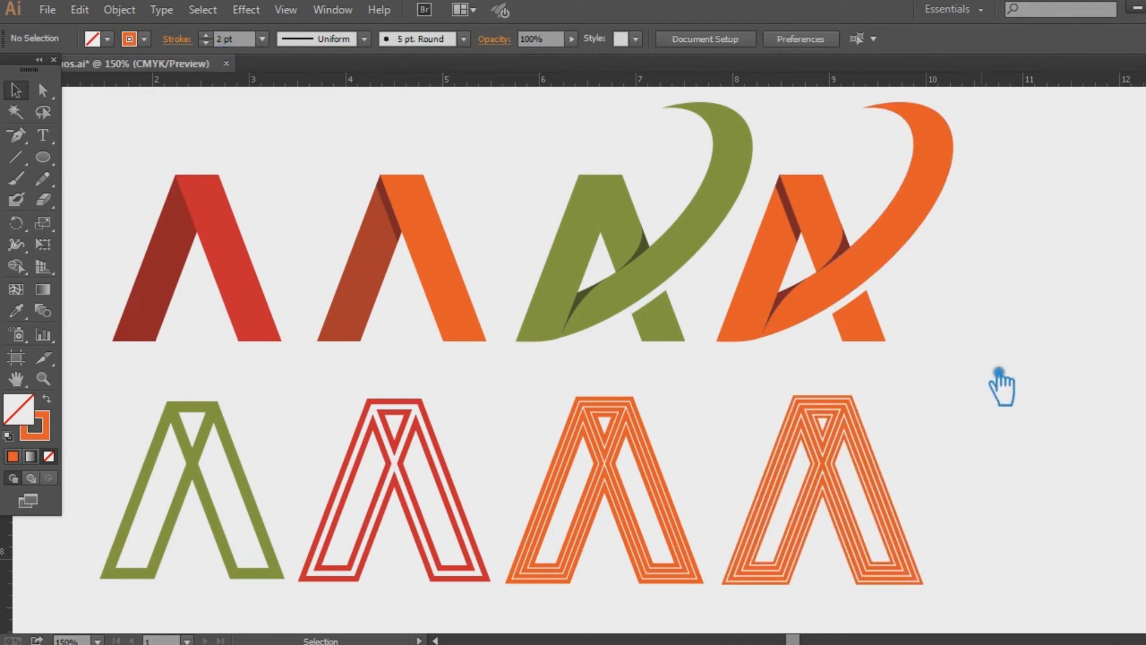
# Step: Recolor the copied multi-line letter with the dark olive of the green swoosh letter's fold shadow
pyautogui.click(897, 506)
pyautogui.click(18, 312)
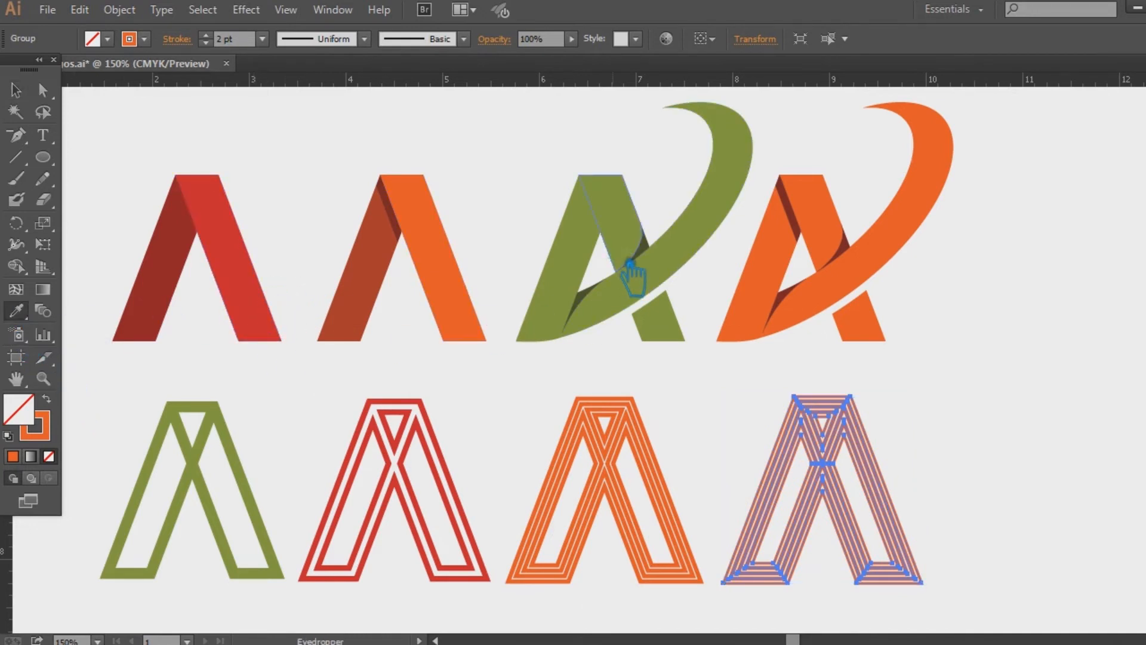
pyautogui.click(632, 223)
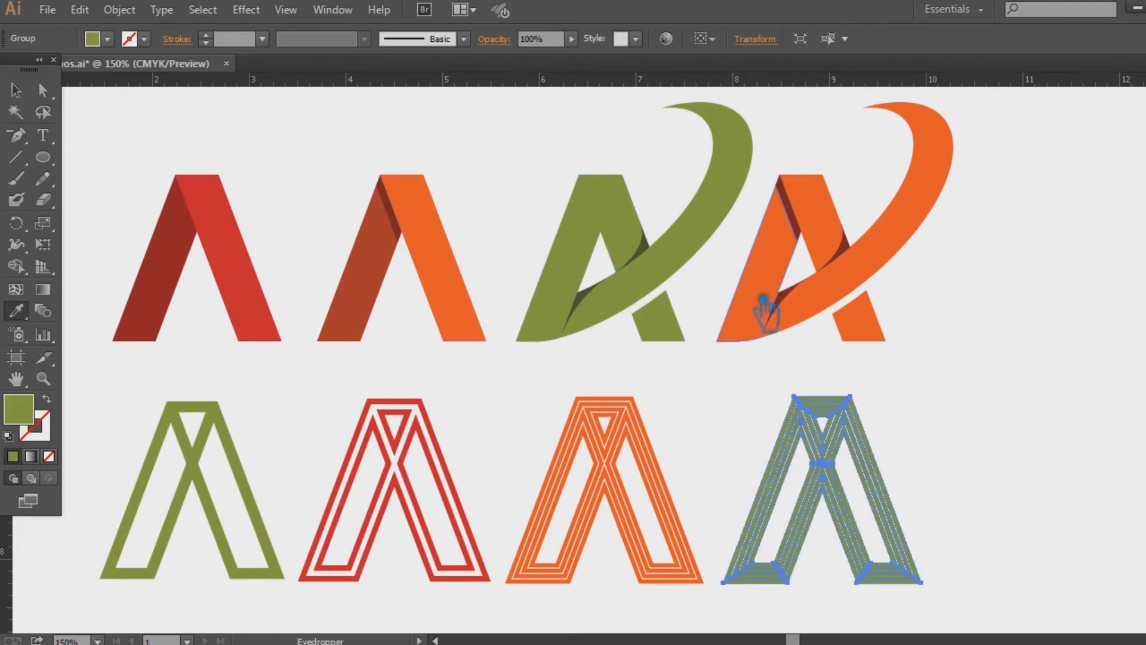
pyautogui.click(596, 305)
pyautogui.click(16, 90)
pyautogui.click(297, 134)
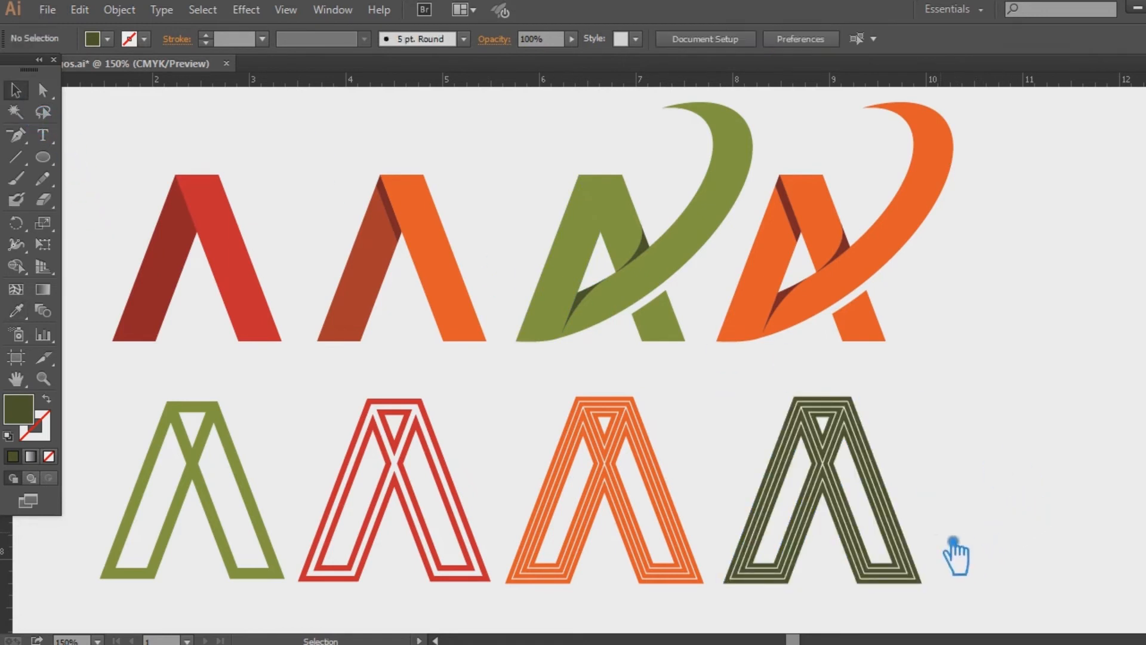
# Step: Swap the dark olive letter's fill to its stroke and set the stroke weight to 2 pt
pyautogui.click(912, 540)
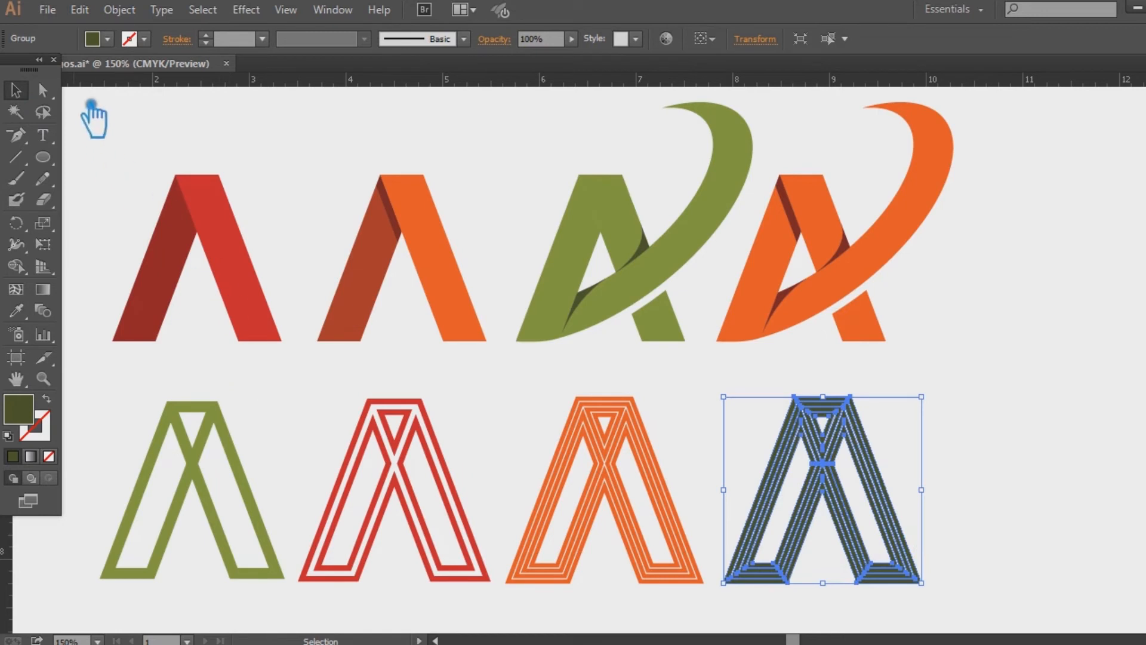
pyautogui.click(47, 400)
pyautogui.click(43, 422)
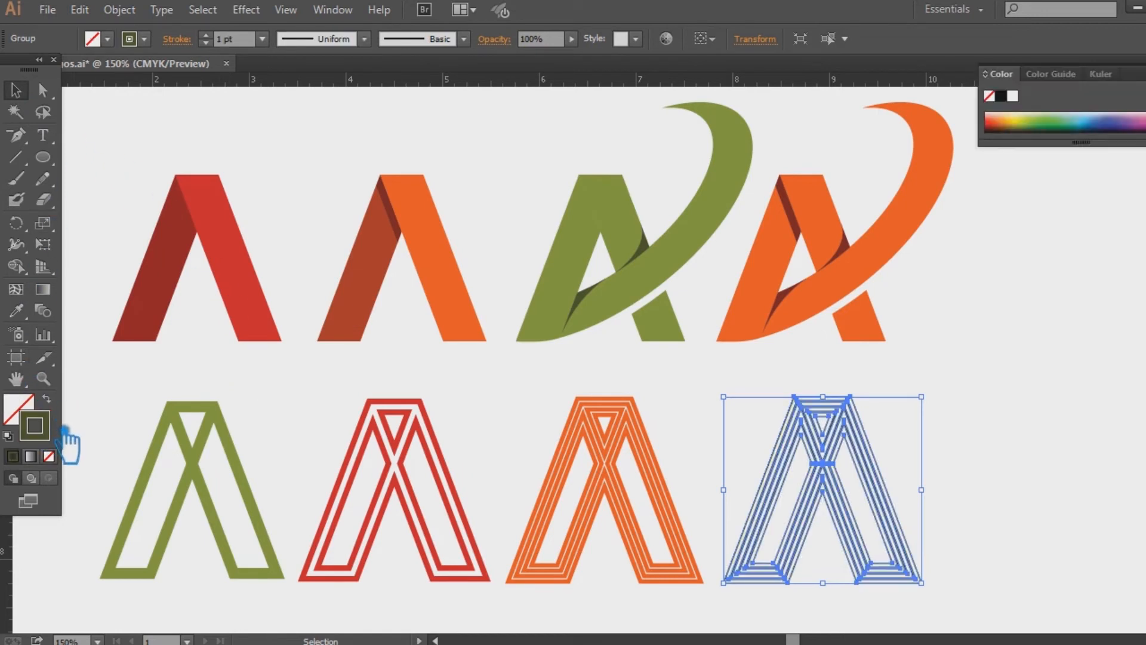
pyautogui.click(206, 34)
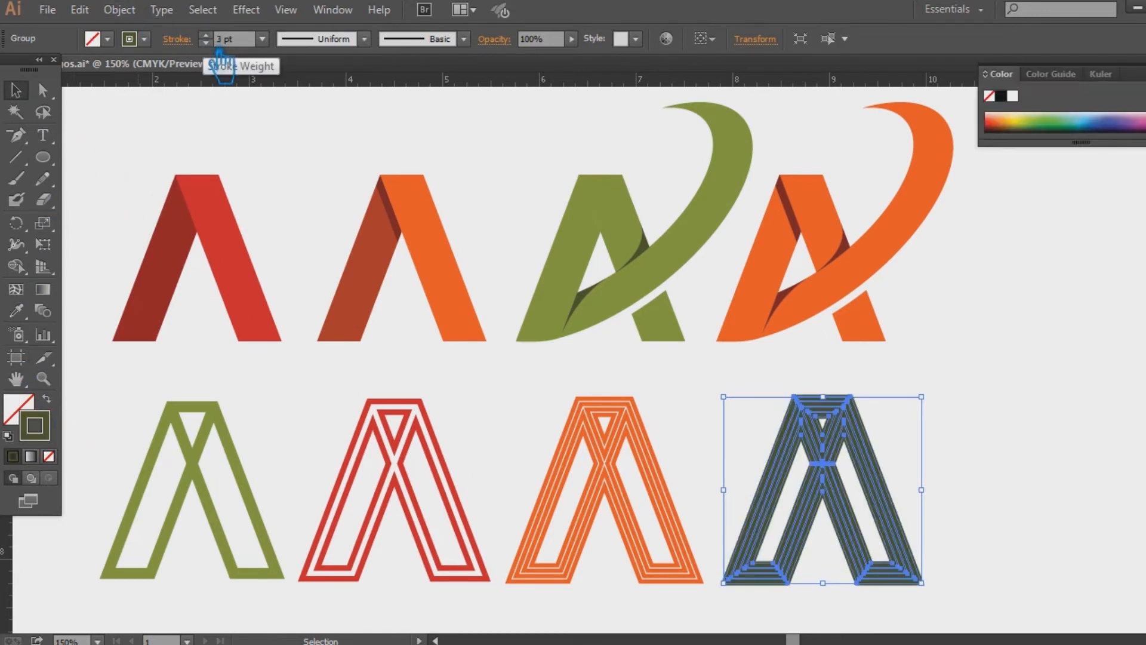
pyautogui.click(1102, 337)
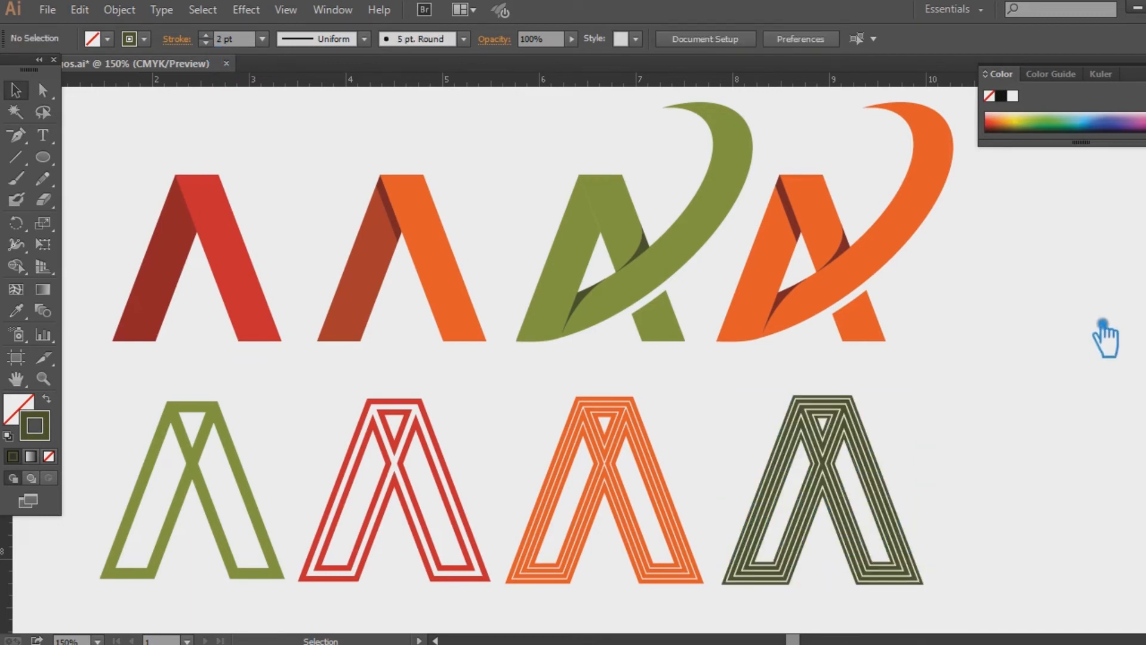
# Step: Expand the dark olive multi-line letter's fill and stroke into shapes
pyautogui.click(897, 491)
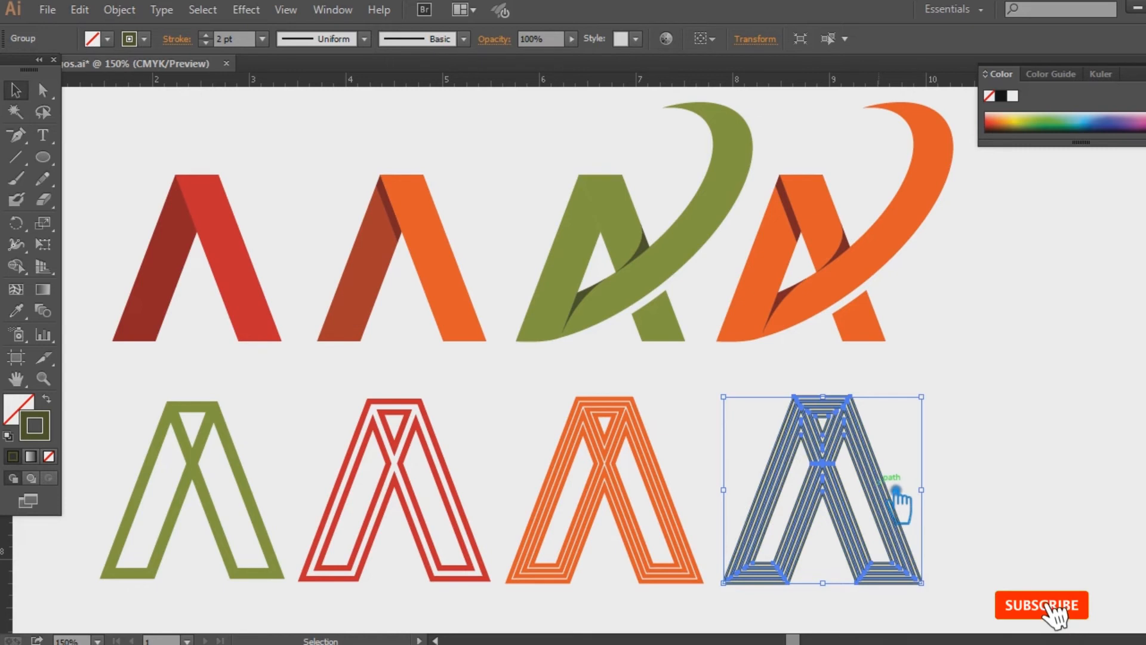
pyautogui.click(1011, 397)
pyautogui.click(901, 489)
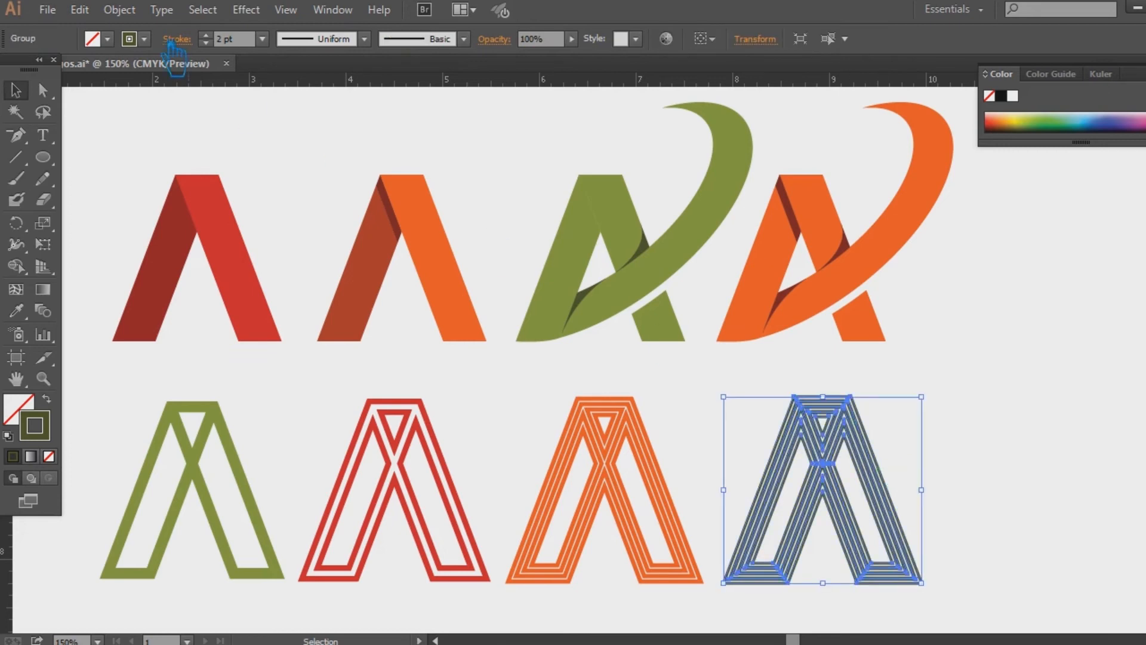
pyautogui.click(119, 10)
pyautogui.click(182, 202)
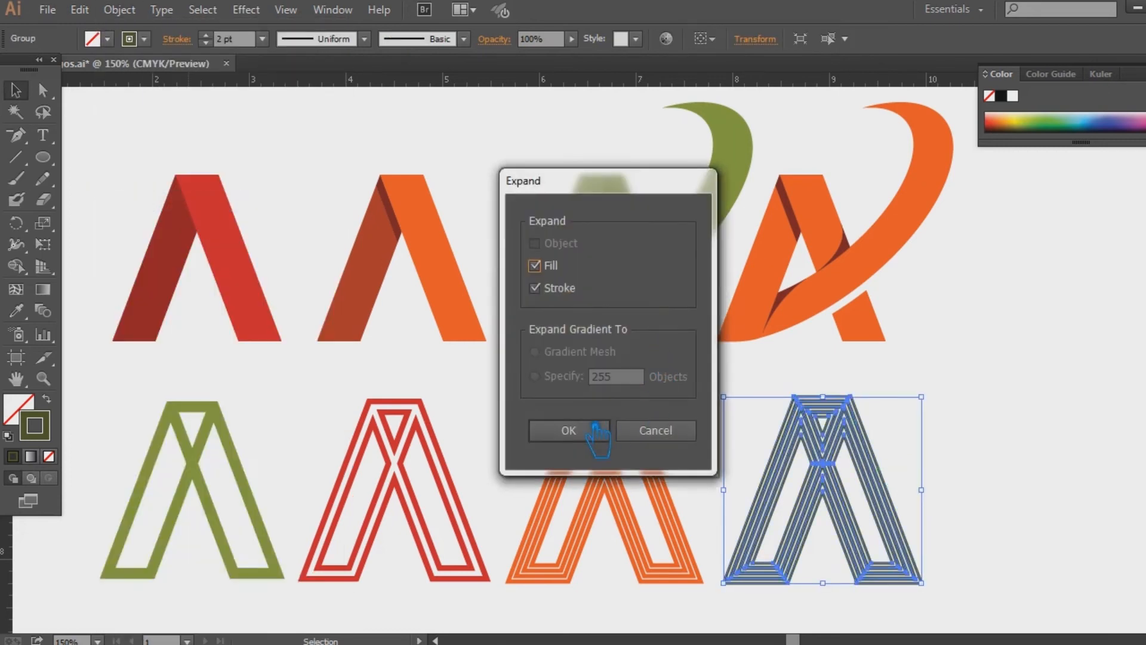
pyautogui.click(591, 425)
pyautogui.click(1054, 385)
# Step: Scale all eight letter logos down together, proportionally about their center, to about three quarters of their size
pyautogui.press('space')
pyautogui.moveTo(1055, 409); pyautogui.dragTo(1079, 401)
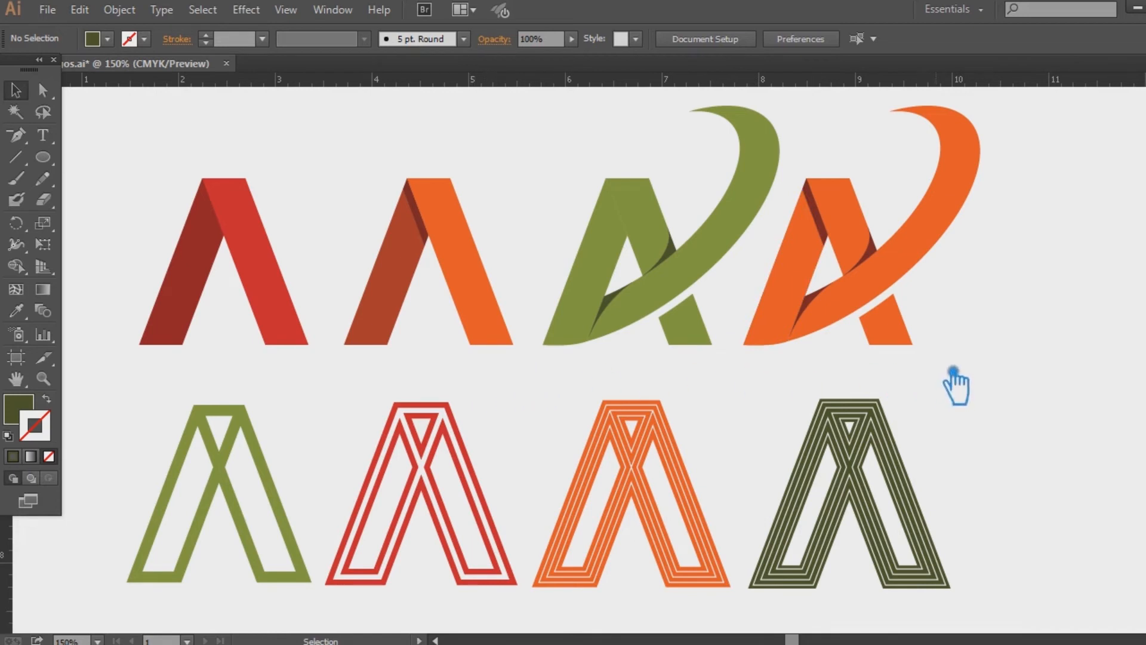
pyautogui.moveTo(992, 506); pyautogui.dragTo(189, 201)
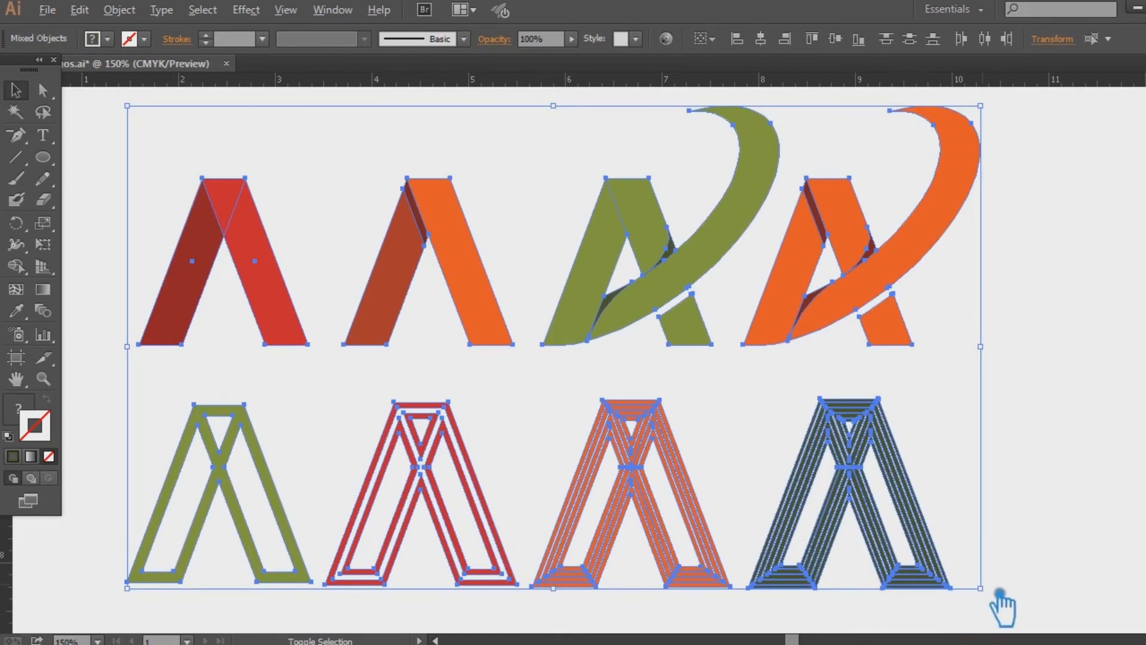
pyautogui.moveTo(981, 588); pyautogui.dragTo(881, 526)
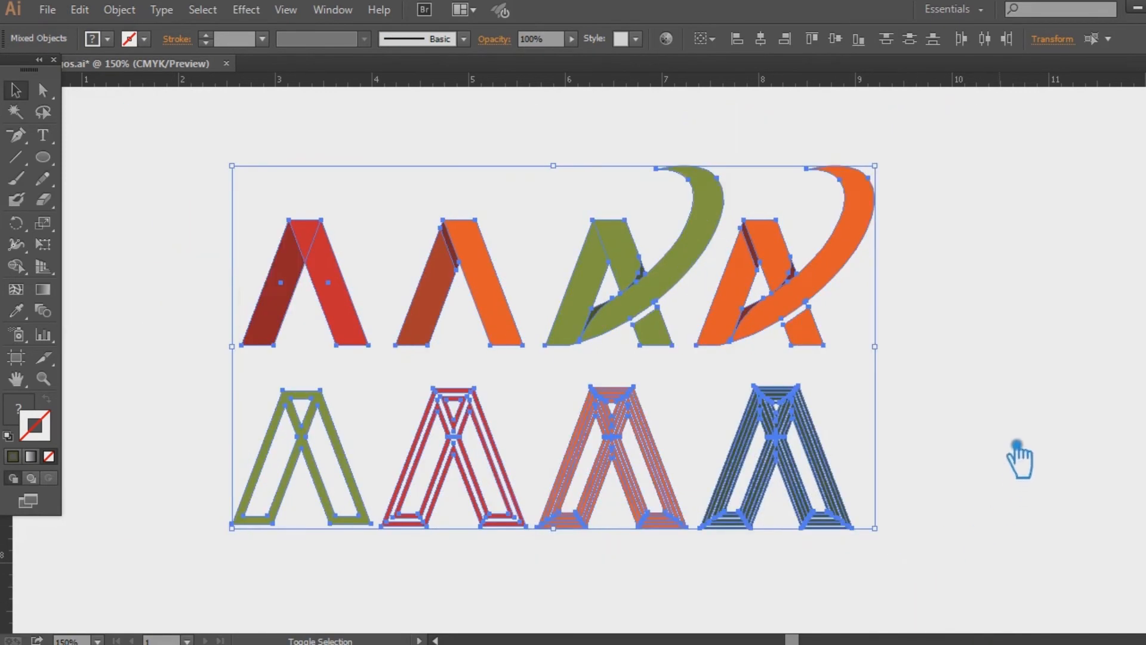
pyautogui.click(1019, 456)
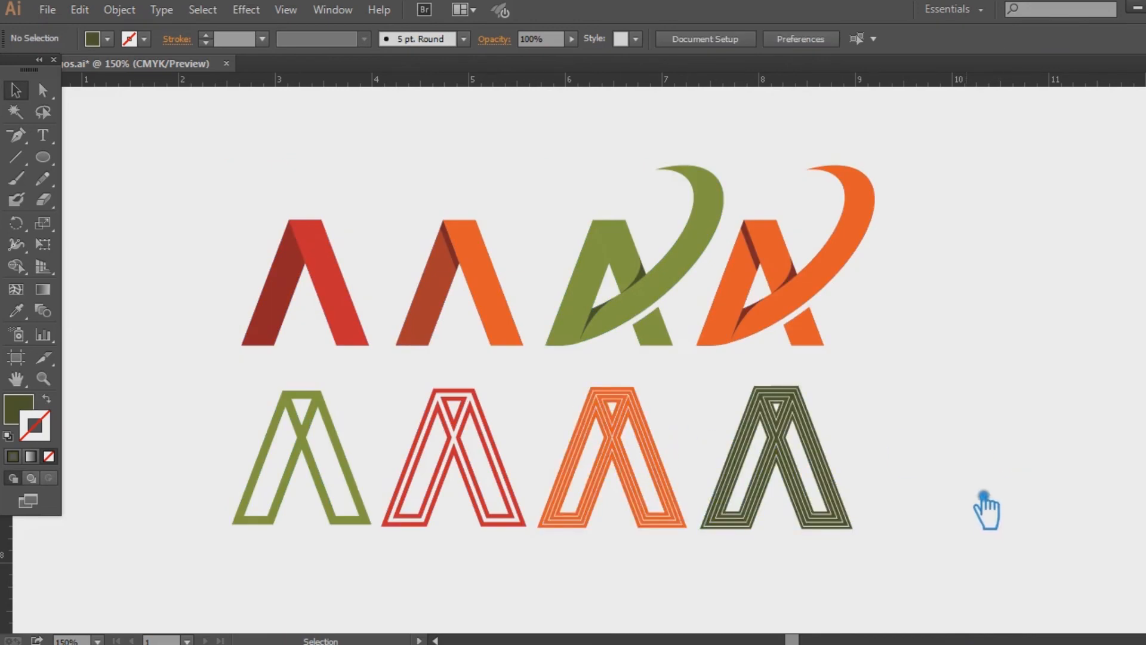
# Step: Enlarge all eight letter logos together slightly, keeping their proportions and center
pyautogui.moveTo(1020, 544); pyautogui.dragTo(209, 266)
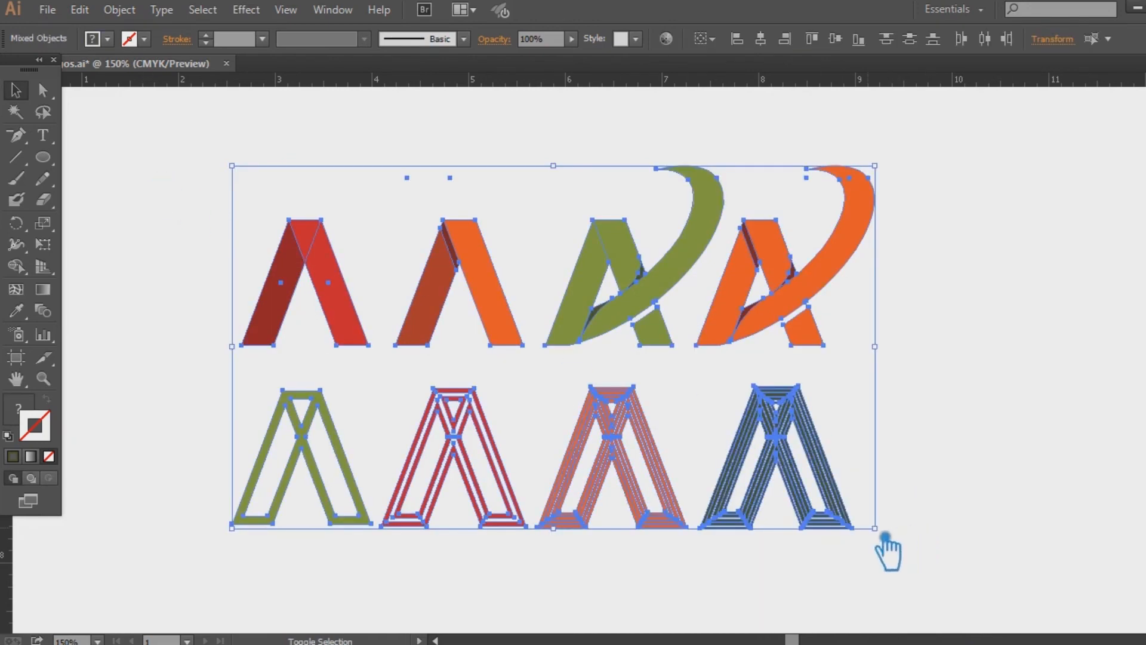
pyautogui.moveTo(892, 538); pyautogui.dragTo(916, 537)
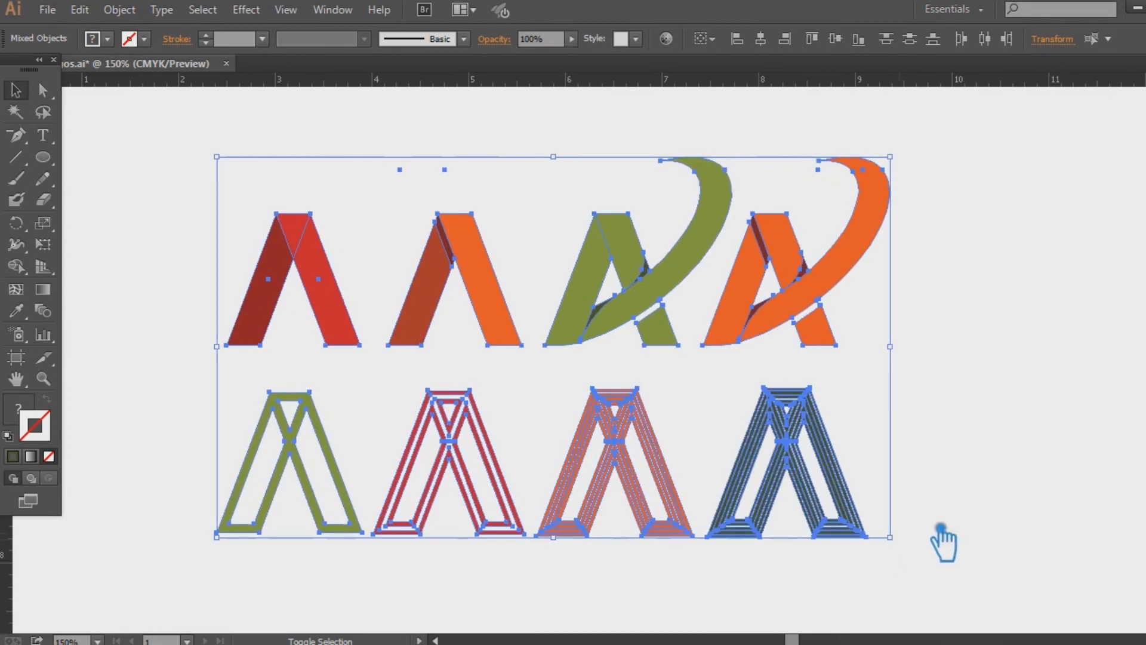
pyautogui.click(1042, 438)
pyautogui.hscroll(2, 1015, 448)
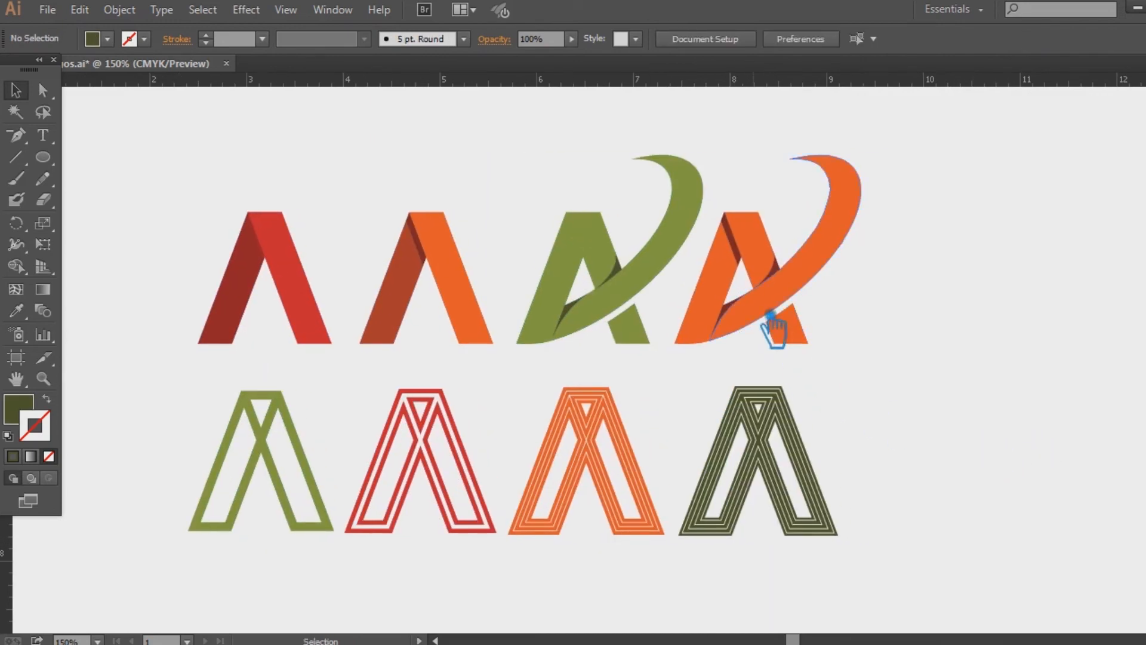
pyautogui.rightClick(769, 318)
pyautogui.click(683, 384)
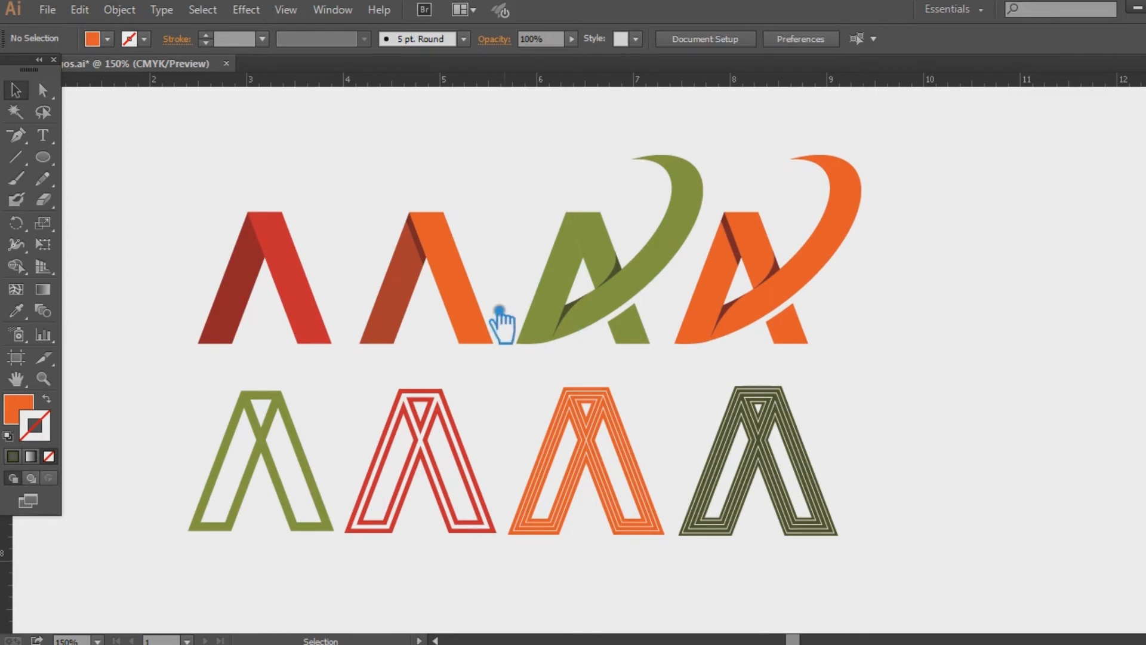
pyautogui.click(467, 302)
pyautogui.click(517, 389)
# Step: Move the green and orange swoosh letters together horizontally to the right, leaving a one-letter gap in the upper row
pyautogui.moveTo(886, 348); pyautogui.dragTo(567, 204)
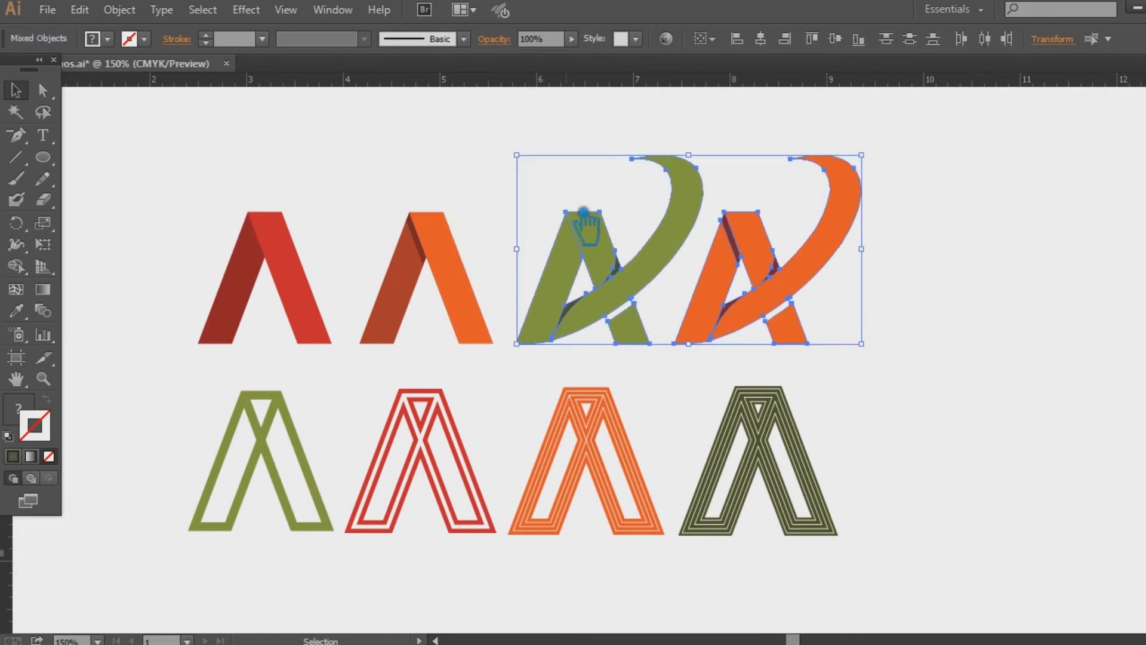
pyautogui.press('Right')
pyautogui.press('Right')
pyautogui.press('Right')
pyautogui.press('Right')
pyautogui.press('Right')
pyautogui.press('Right')
pyautogui.press('Right')
pyautogui.press('Right')
pyautogui.press('Right')
pyautogui.press('Right')
pyautogui.press('Right')
pyautogui.press('Right')
pyautogui.press('Right')
pyautogui.press('Right')
pyautogui.press('Right')
pyautogui.press('Right')
pyautogui.press('Right')
pyautogui.press('Right')
pyautogui.press('Right')
pyautogui.press('Right')
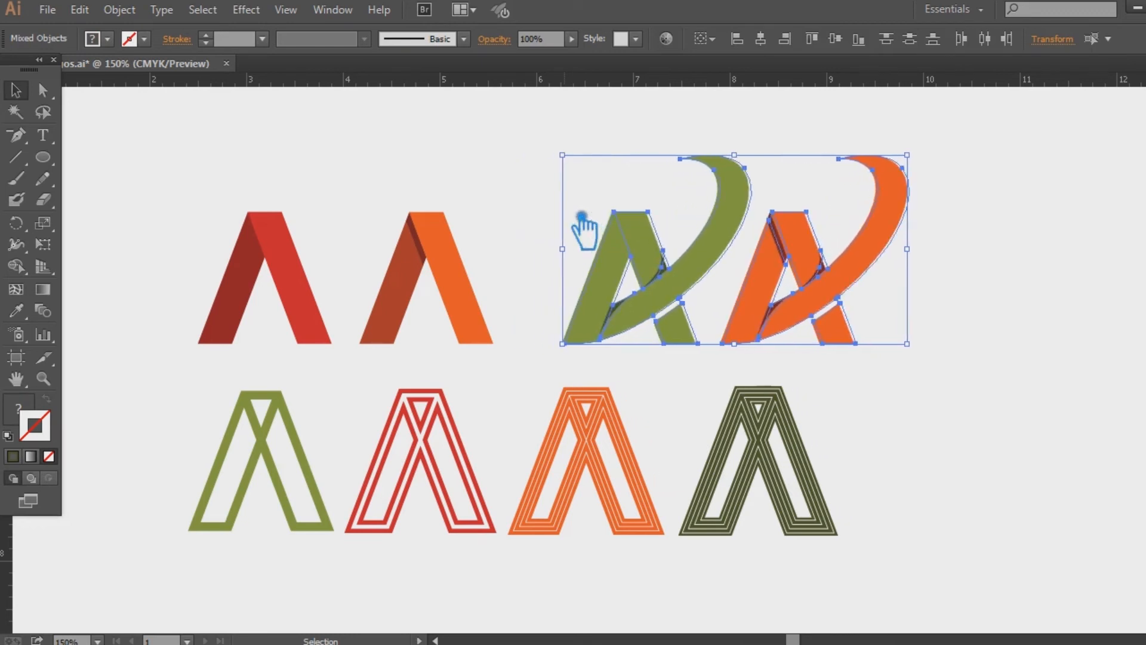
pyautogui.press('Right')
pyautogui.press('Right')
pyautogui.press('Right')
pyautogui.press('Right')
pyautogui.press('Right')
pyautogui.press('Right')
pyautogui.press('Right')
pyautogui.press('Right')
pyautogui.press('Right')
pyautogui.press('Right')
pyautogui.press('Right')
pyautogui.press('Right')
pyautogui.press('Right')
pyautogui.press('Right')
pyautogui.press('Right')
pyautogui.press('Right')
pyautogui.press('Right')
pyautogui.press('Right')
pyautogui.press('Right')
pyautogui.press('Right')
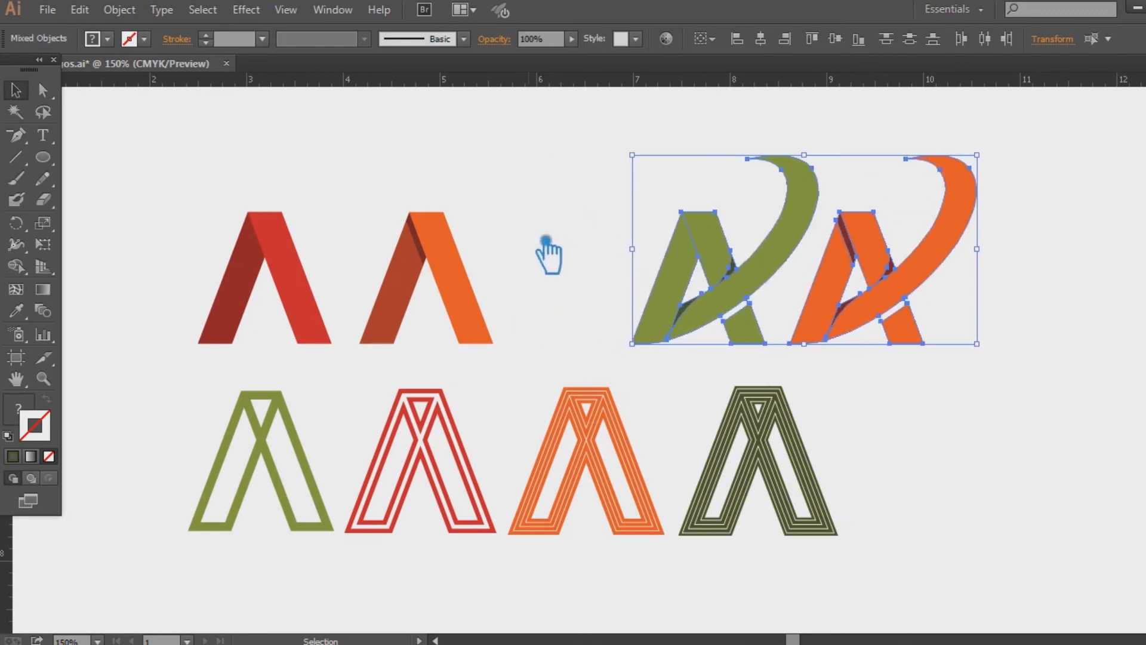
pyautogui.press('Right')
pyautogui.press('Right')
pyautogui.press('Right')
pyautogui.press('Right')
pyautogui.press('Right')
pyautogui.press('Right')
pyautogui.press('Right')
pyautogui.press('Right')
pyautogui.press('Right')
pyautogui.press('Right')
pyautogui.press('Right')
pyautogui.press('Right')
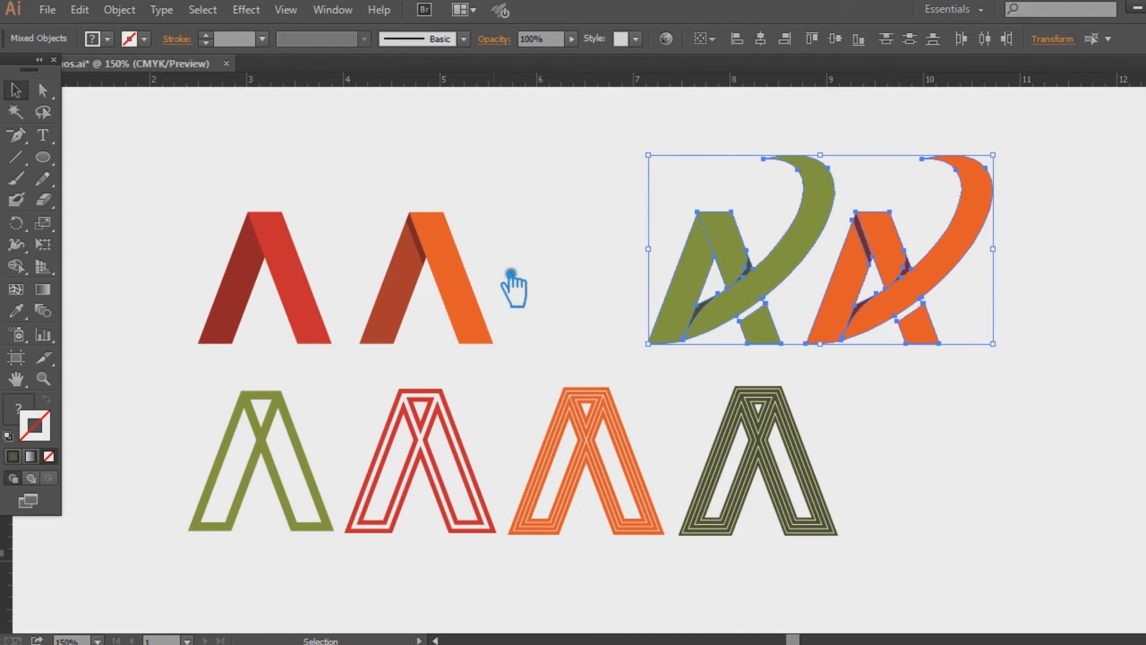
# Step: Group the leg and shadow pieces of the second upper letter
pyautogui.click(456, 279)
pyautogui.click(550, 363)
pyautogui.moveTo(529, 340); pyautogui.dragTo(396, 213)
pyautogui.press('a')
pyautogui.hotkey('ctrl', 'g')
pyautogui.click(596, 248)
# Step: Duplicate the grouped orange folded letter into the gap before the green swoosh letter
pyautogui.press('v')
pyautogui.moveTo(452, 278); pyautogui.dragTo(607, 284)
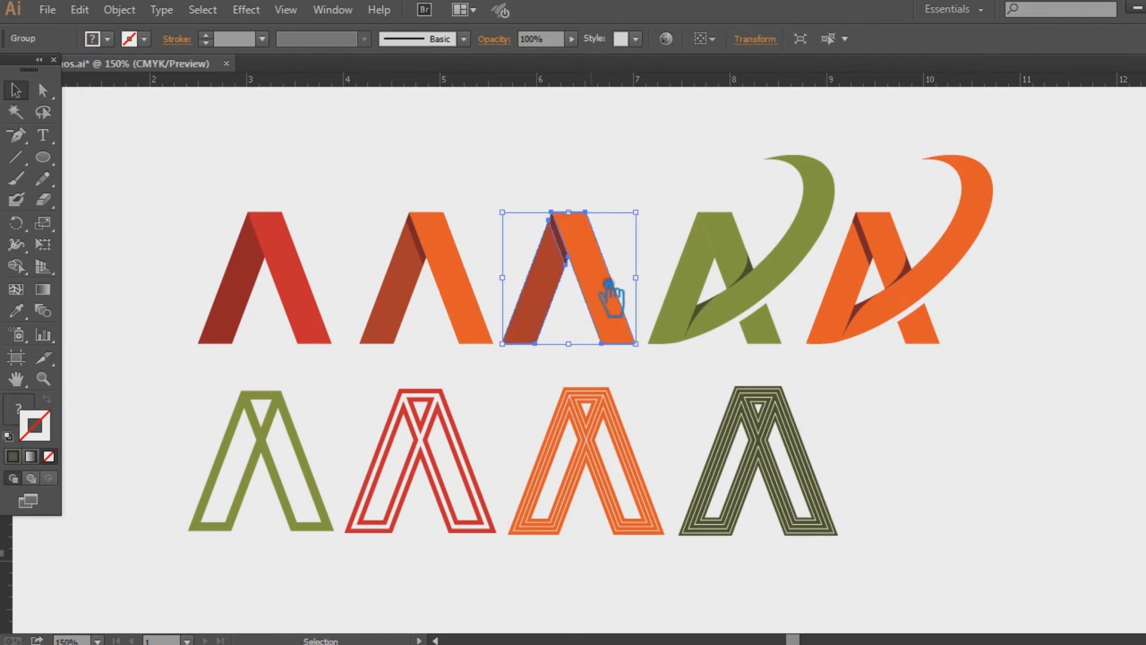
pyautogui.click(566, 379)
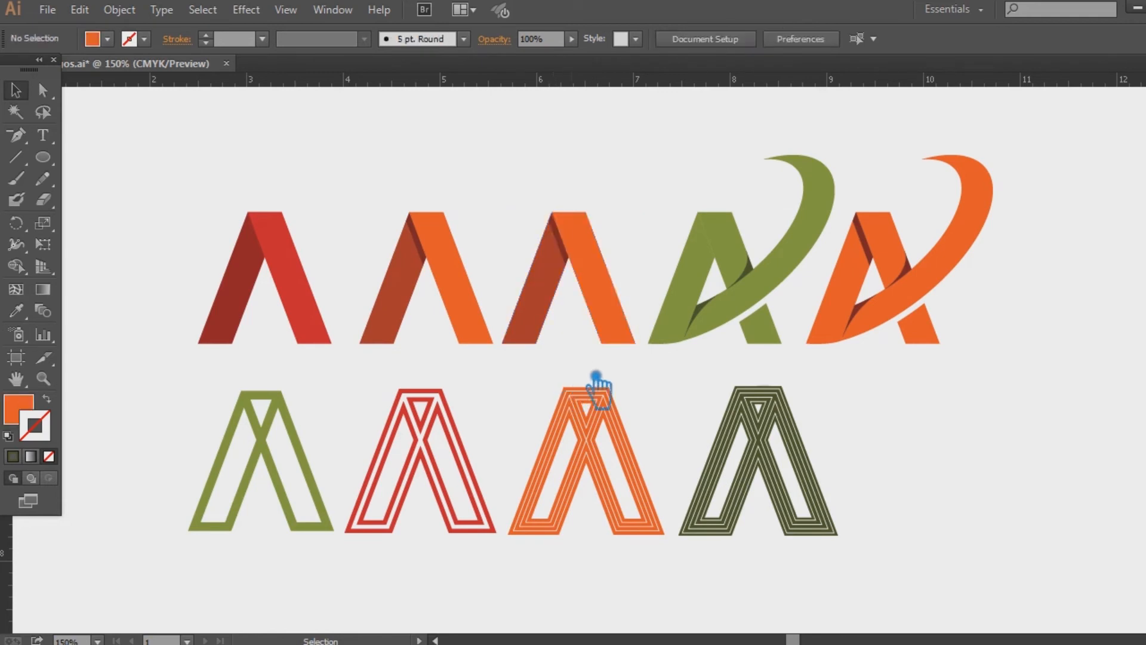
# Step: Nudge the second upper letter slightly left to even out the spacing between the three folded letters
pyautogui.click(481, 343)
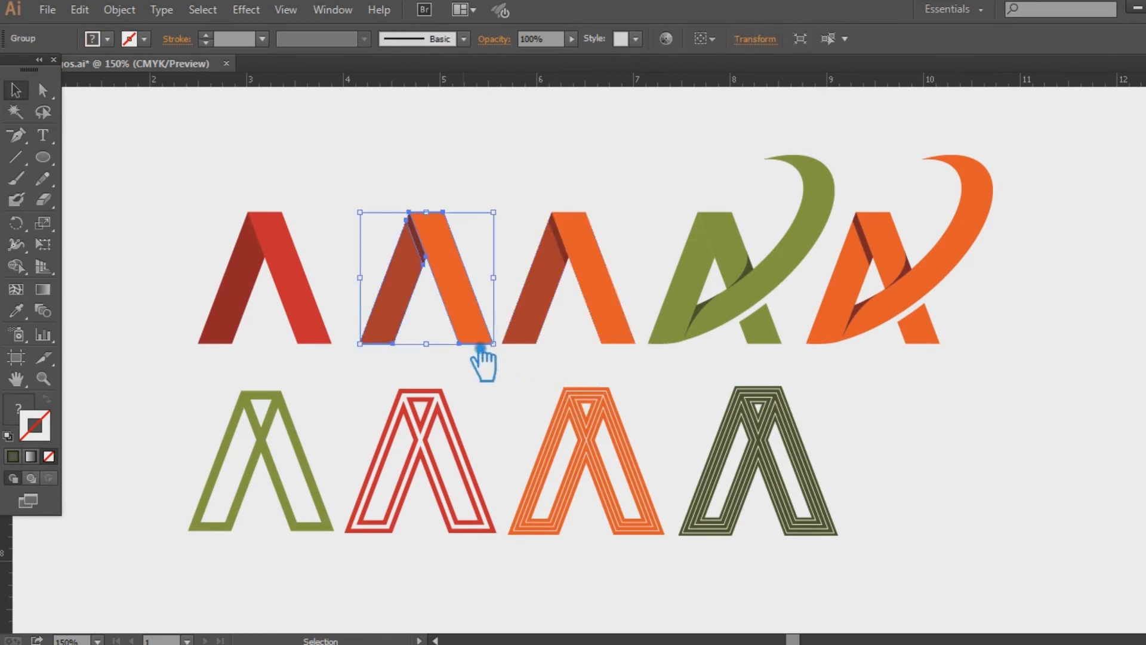
pyautogui.press('Left')
pyautogui.press('Left')
pyautogui.press('Left')
pyautogui.press('Left')
pyautogui.press('Left')
pyautogui.press('Left')
pyautogui.press('Left')
pyautogui.press('Left')
pyautogui.press('Left')
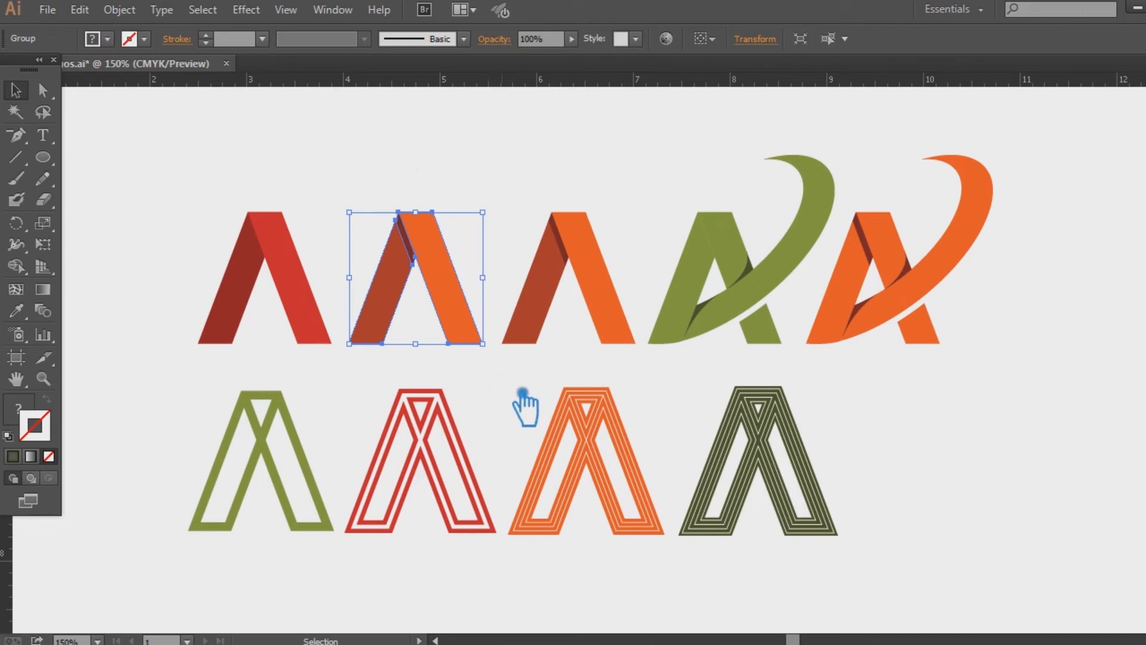
# Step: Nudge the second and third upper letters horizontally to even out the spacing between the folded letters
pyautogui.press('Left')
pyautogui.click(535, 338)
pyautogui.press('Left')
pyautogui.press('Left')
pyautogui.press('Left')
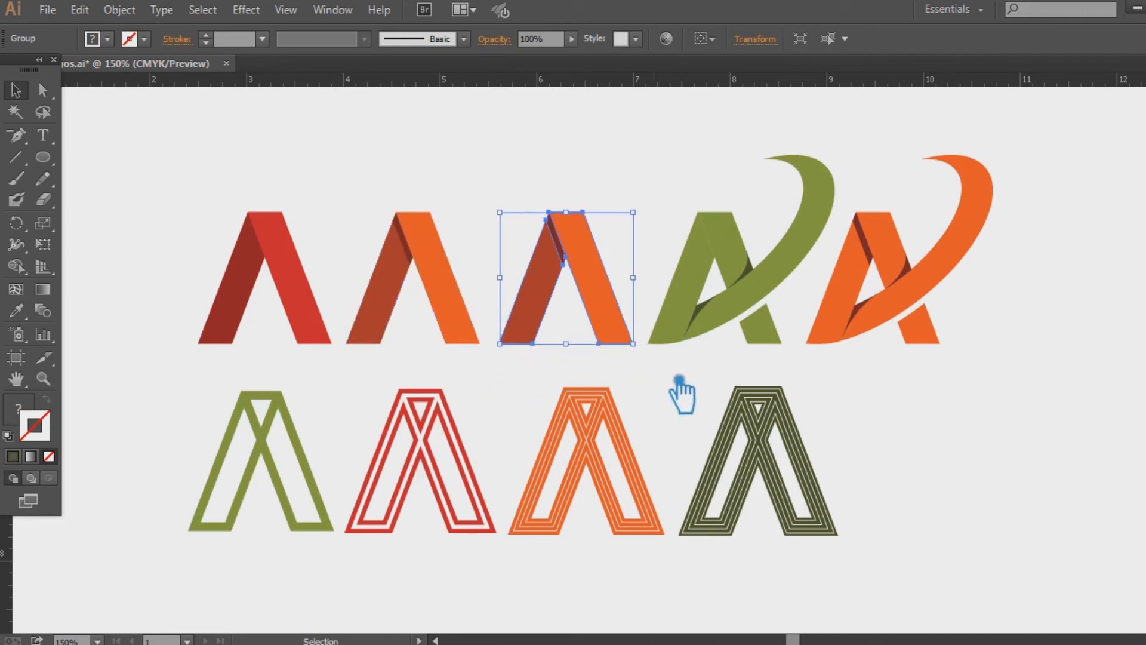
pyautogui.click(705, 387)
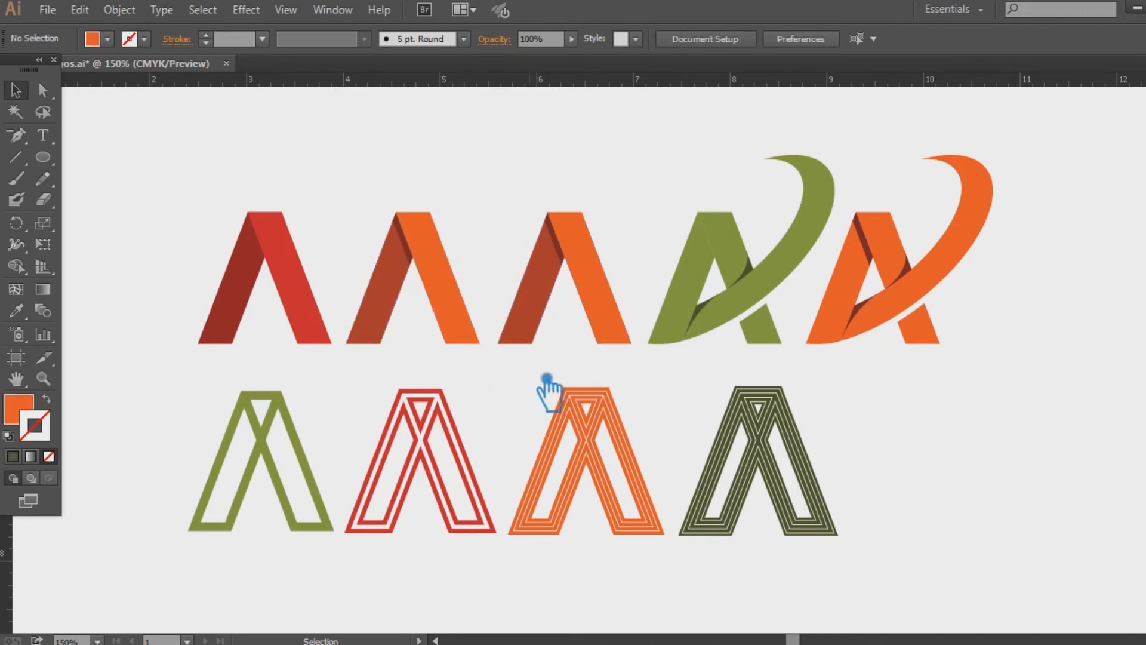
pyautogui.click(328, 334)
pyautogui.click(471, 332)
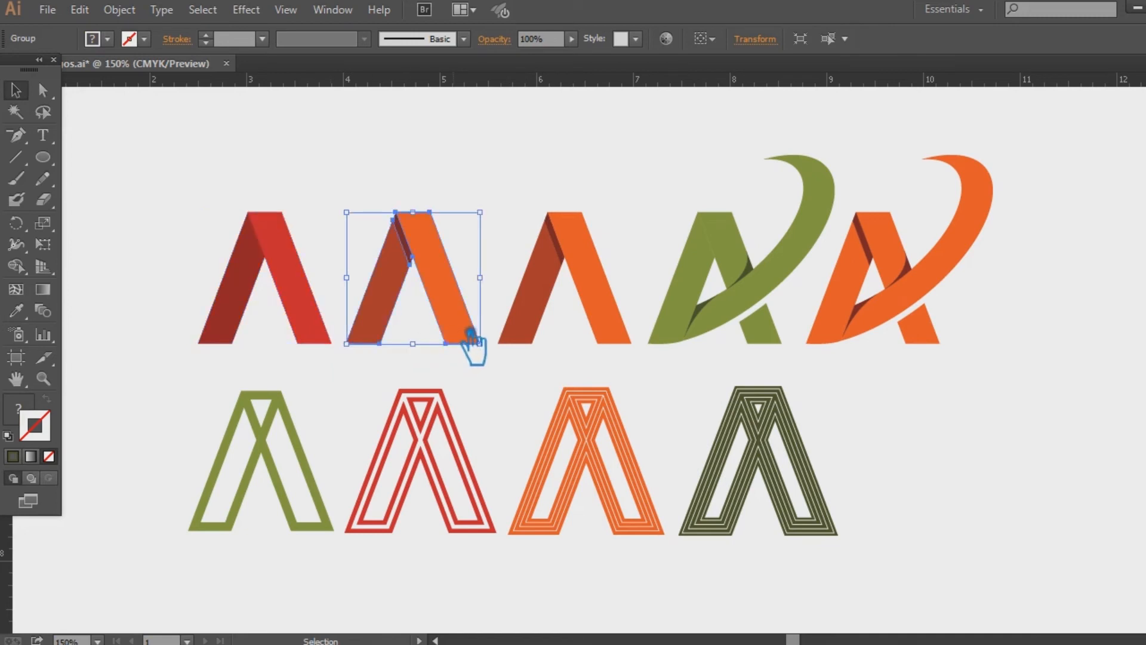
pyautogui.click(622, 325)
pyautogui.click(698, 380)
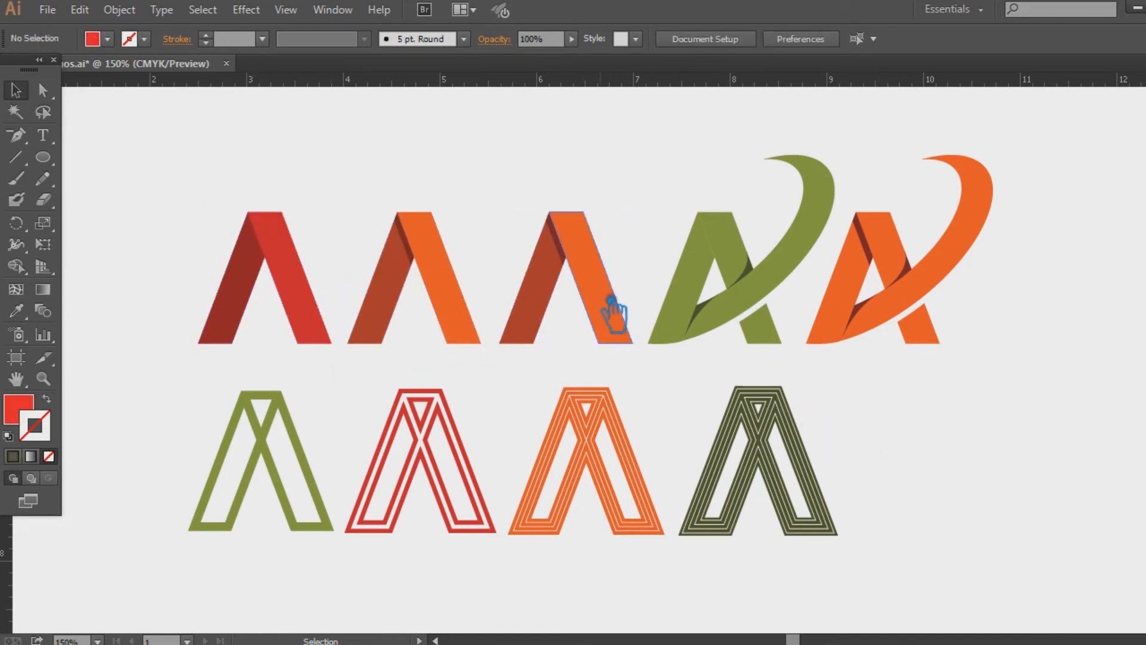
# Step: Ungroup the third upper letter and delete its dark fold shadow piece
pyautogui.rightClick(608, 295)
pyautogui.click(651, 391)
pyautogui.click(678, 389)
pyautogui.click(583, 261)
pyautogui.click(577, 263)
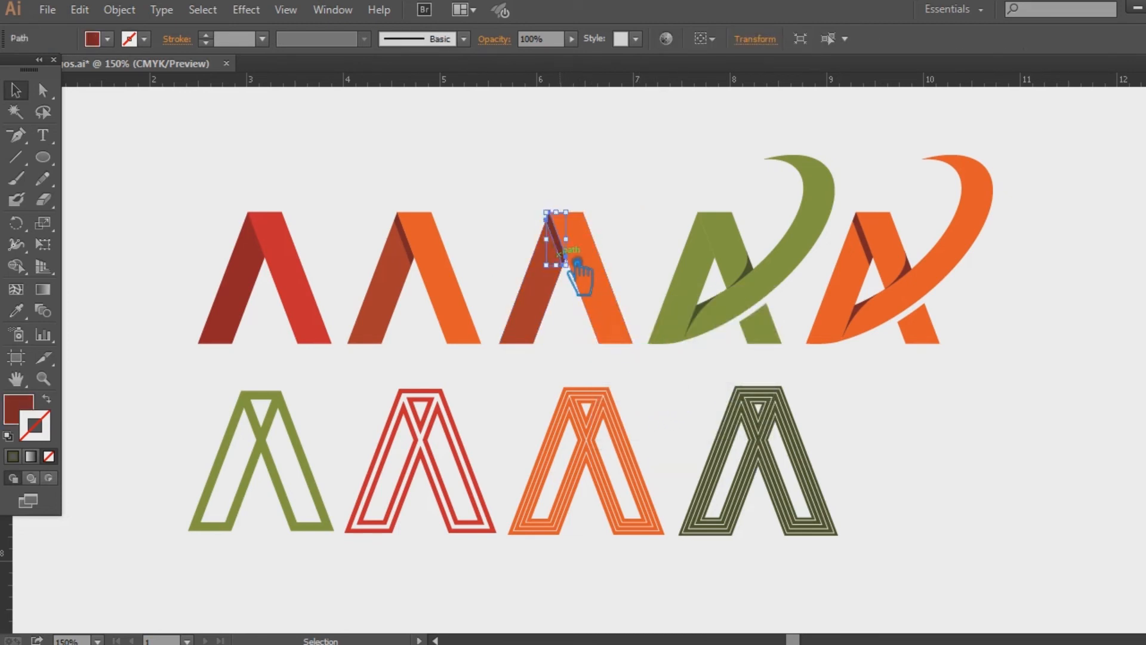
pyautogui.press('Delete')
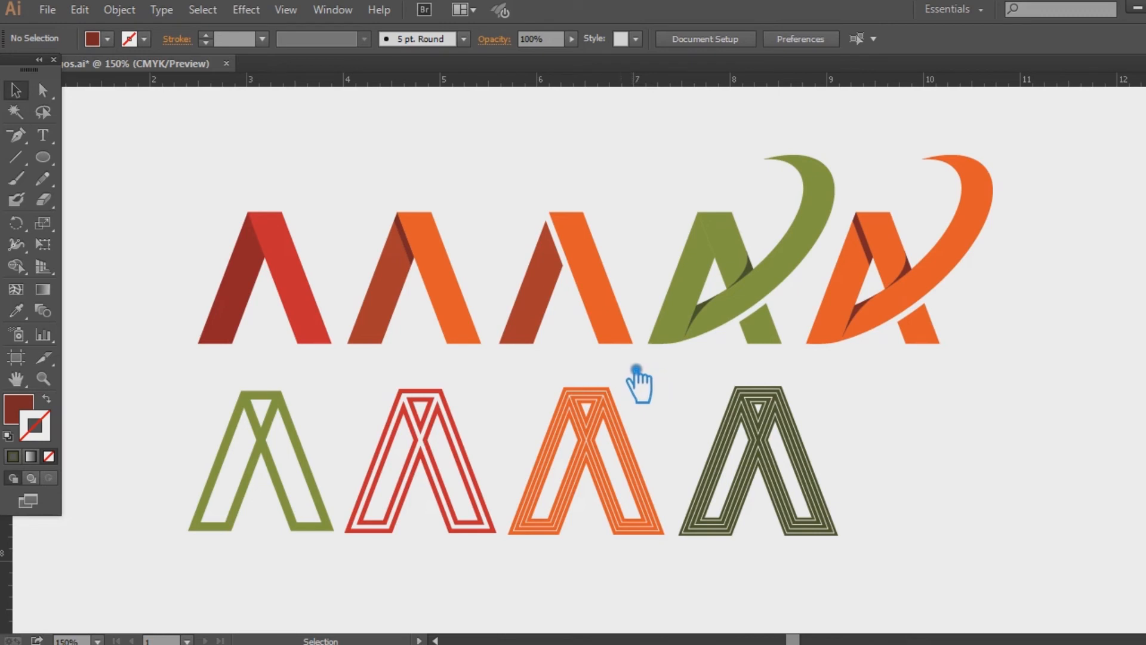
# Step: Group the two separated legs of the third upper letter and duplicate the group to the end of the lower row
pyautogui.moveTo(618, 360); pyautogui.dragTo(524, 216)
pyautogui.press('a')
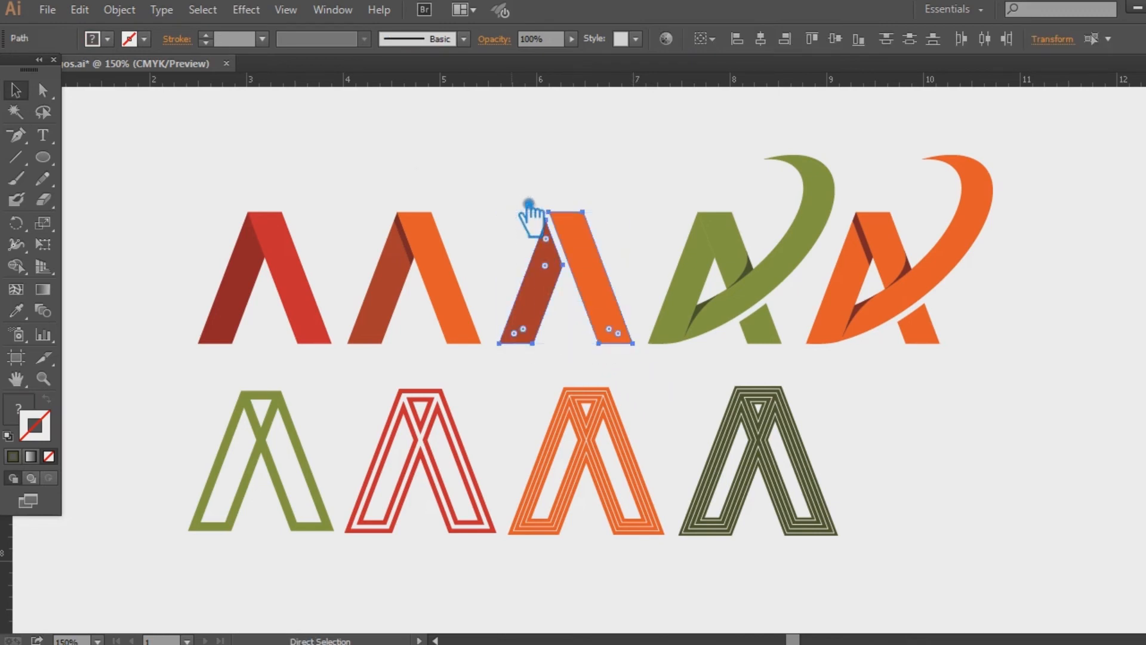
pyautogui.press('v')
pyautogui.click(959, 435)
pyautogui.moveTo(607, 294); pyautogui.dragTo(971, 473)
# Step: Turn the new lower-row letter into an unfilled 3 pt outline using the orange sampled from the second upper letter
pyautogui.click(39, 416)
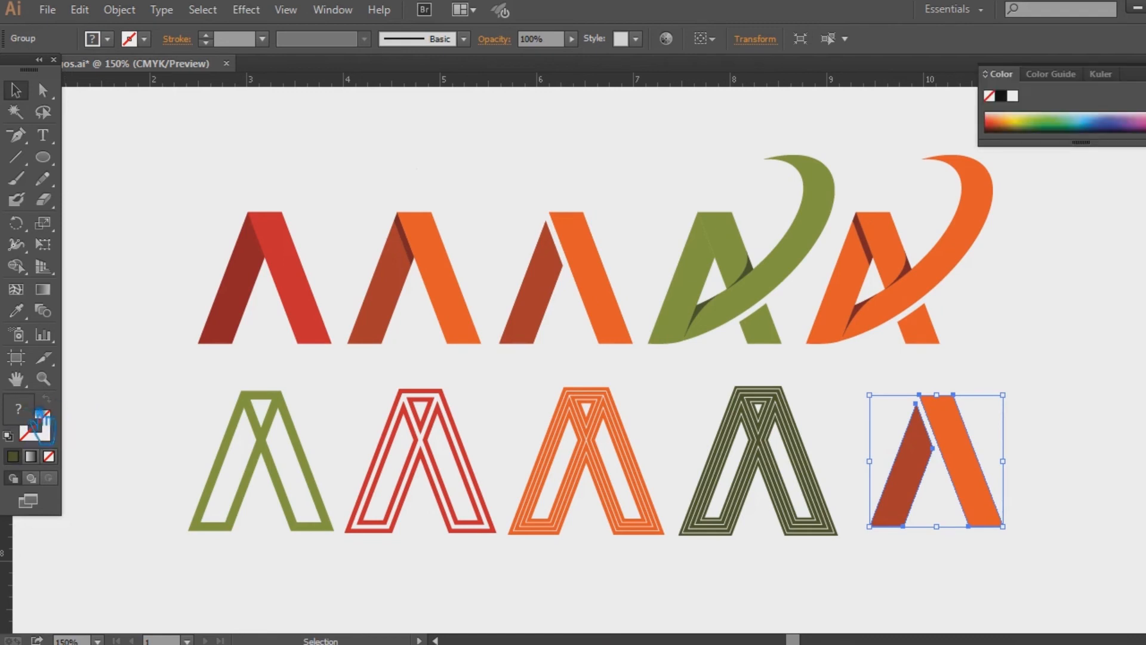
pyautogui.click(50, 457)
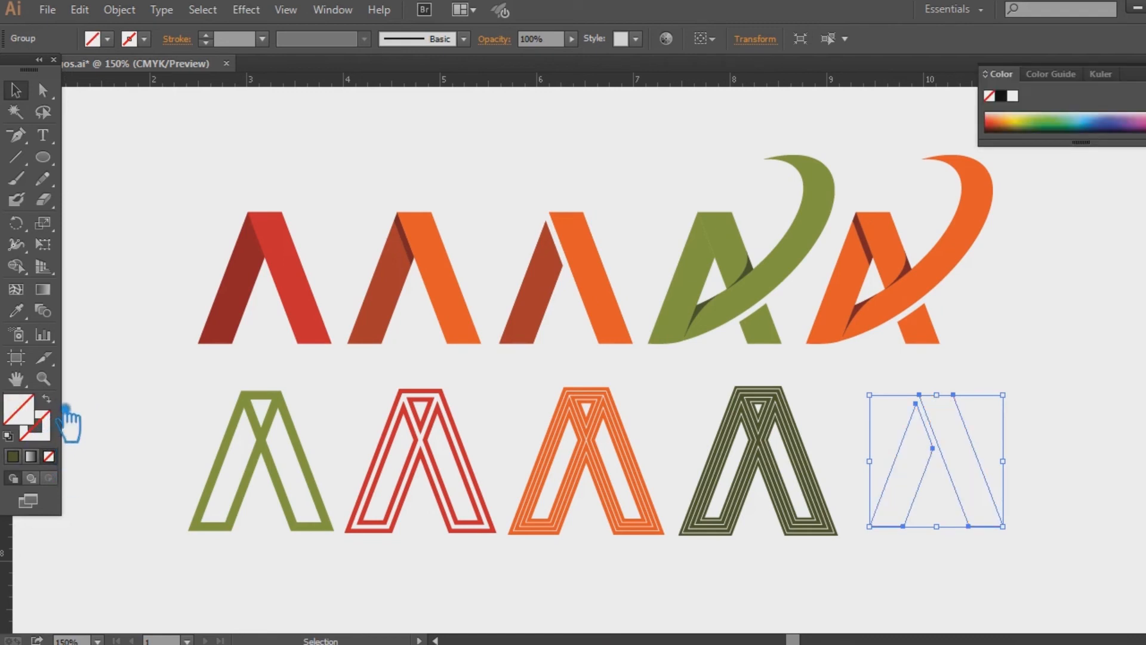
pyautogui.click(16, 311)
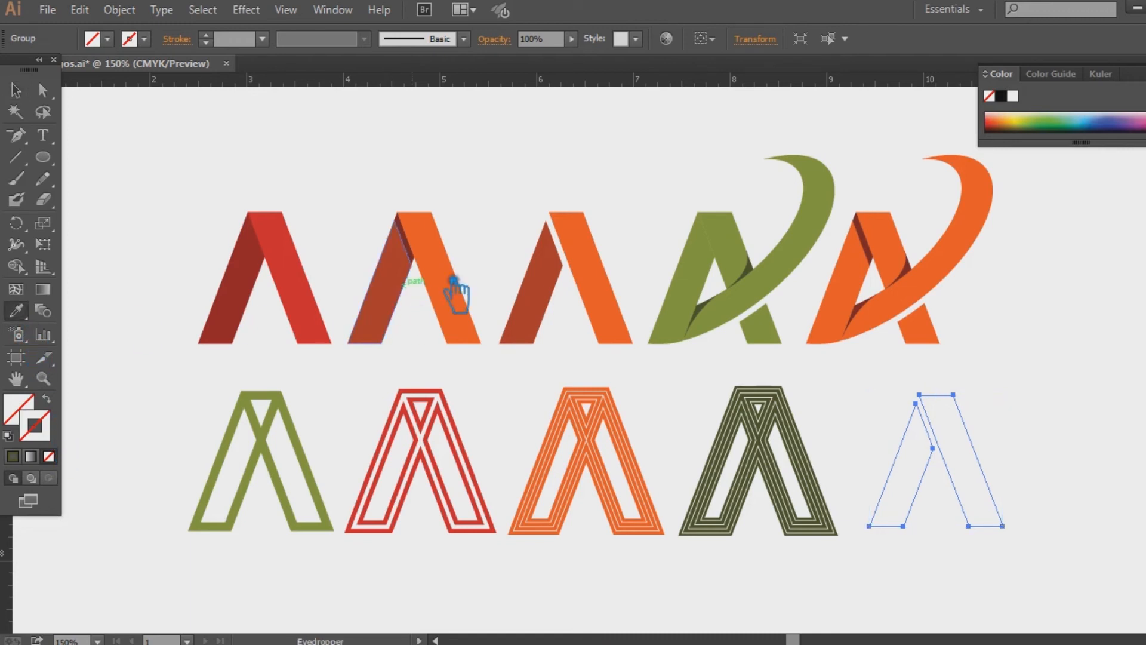
pyautogui.click(449, 291)
pyautogui.hotkey('shift', 'x')
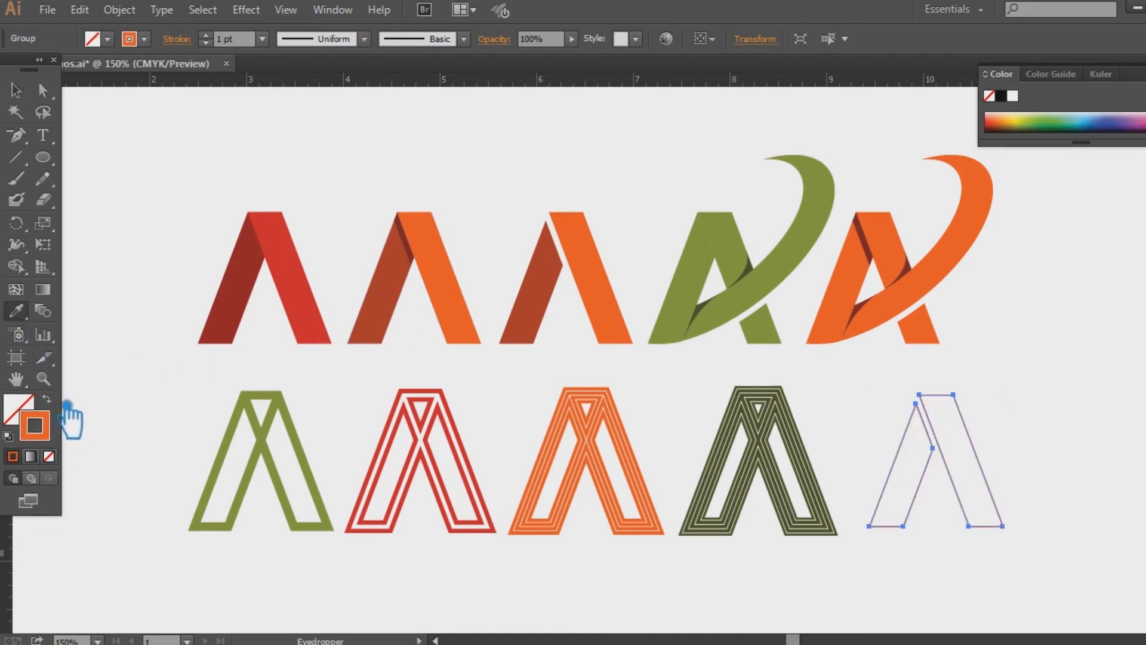
pyautogui.click(219, 39)
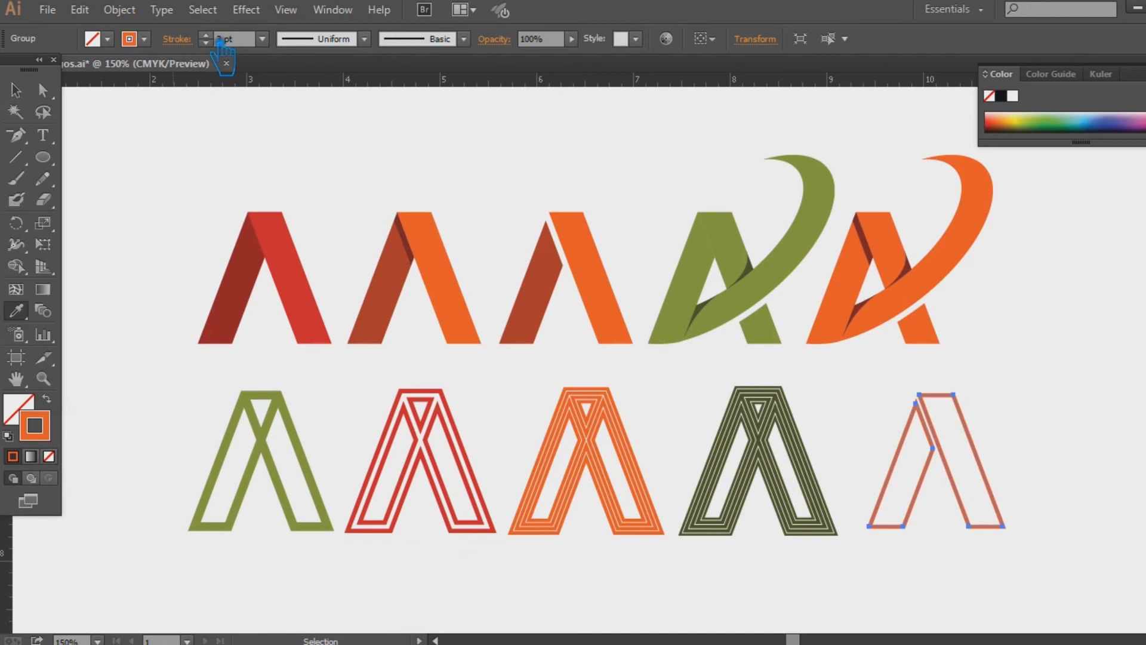
pyautogui.click(16, 90)
pyautogui.click(228, 139)
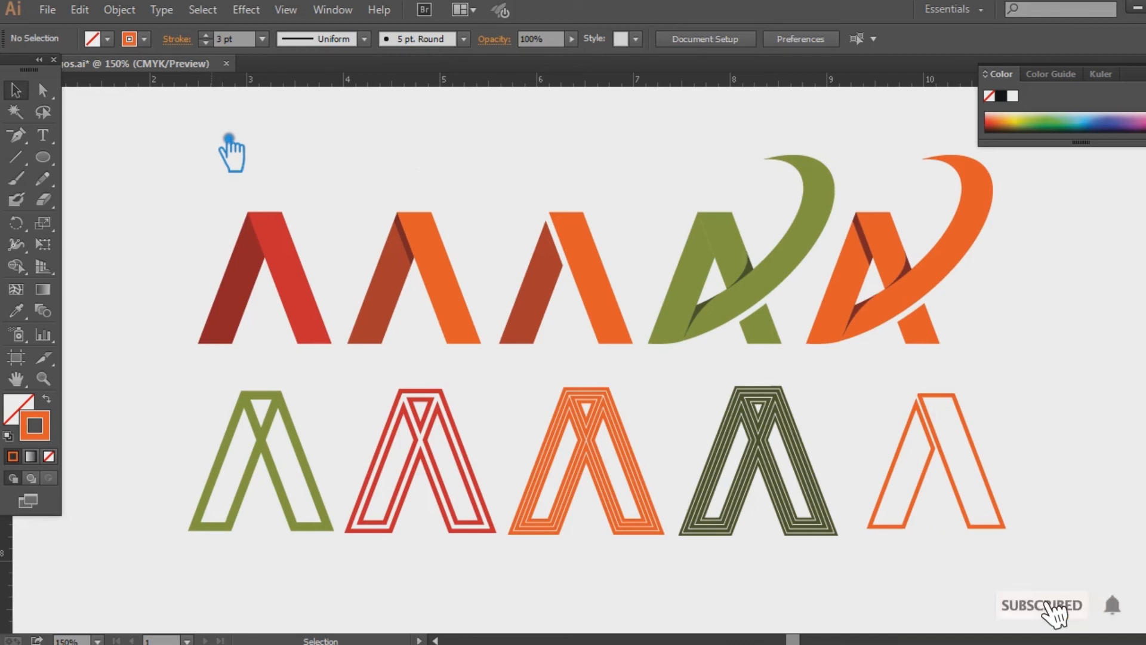
pyautogui.click(1145, 65)
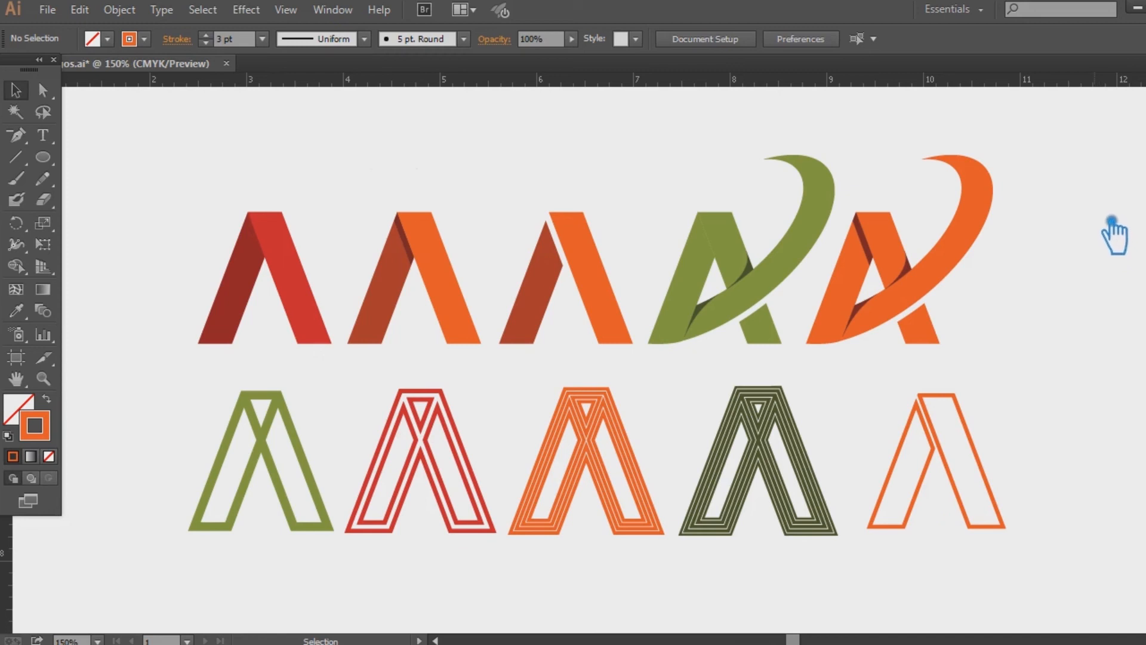
# Step: Recolor the last lower letter's outline with the red of the first upper letter and set its stroke to 3 pt
pyautogui.click(958, 469)
pyautogui.click(18, 312)
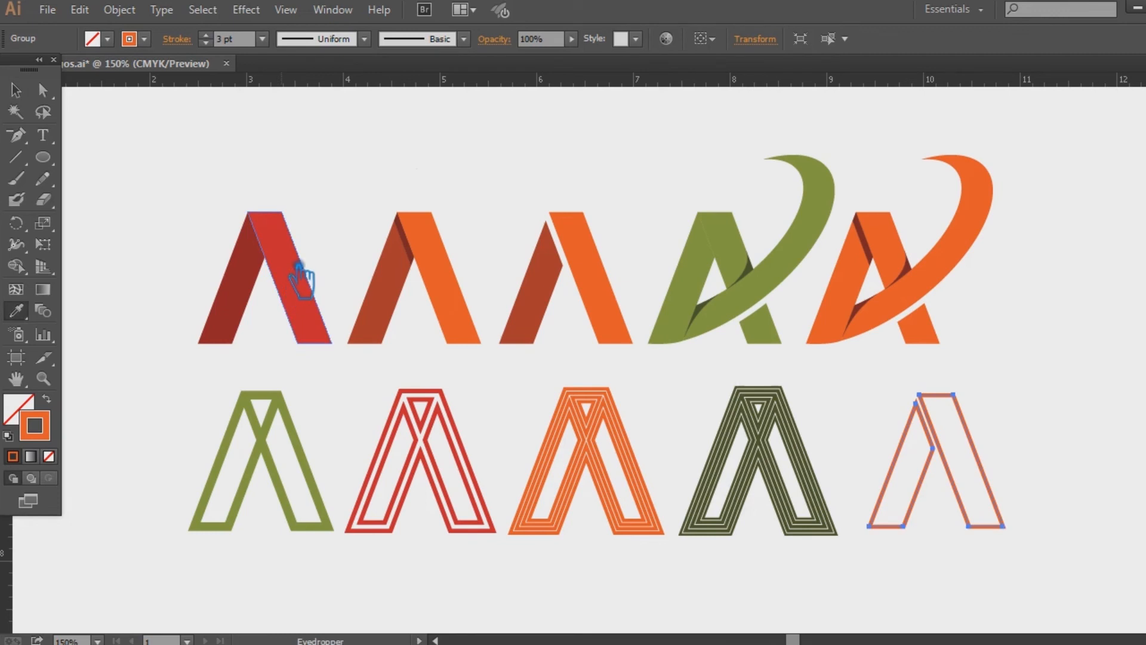
pyautogui.click(301, 281)
pyautogui.hotkey('shift', 'x')
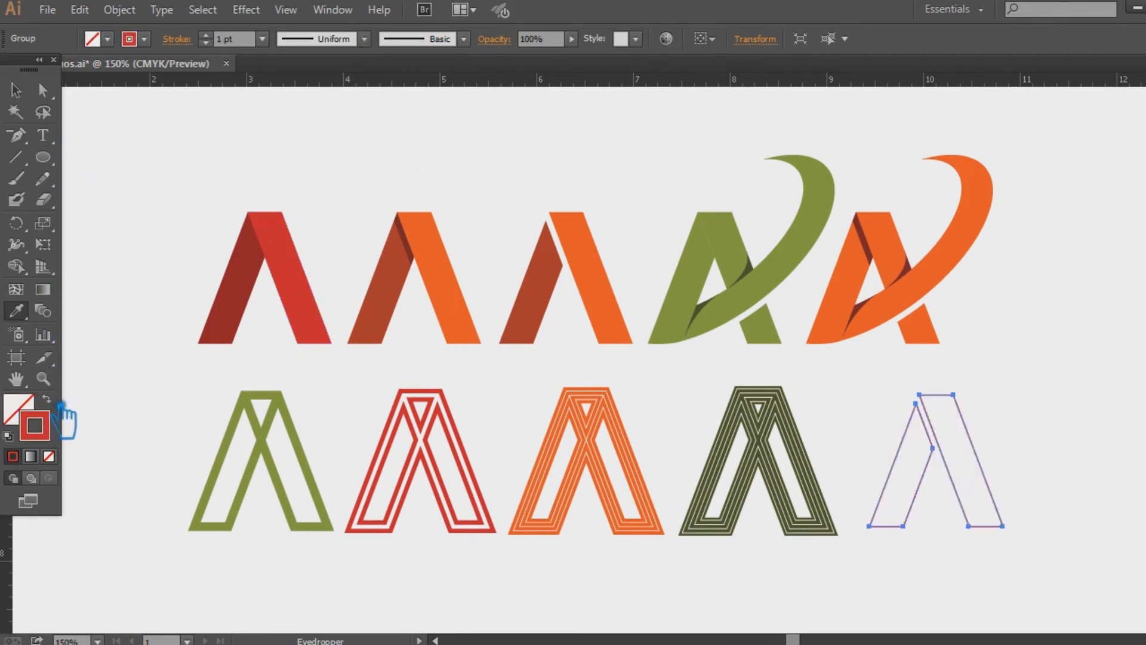
pyautogui.scroll(2, 223, 42)
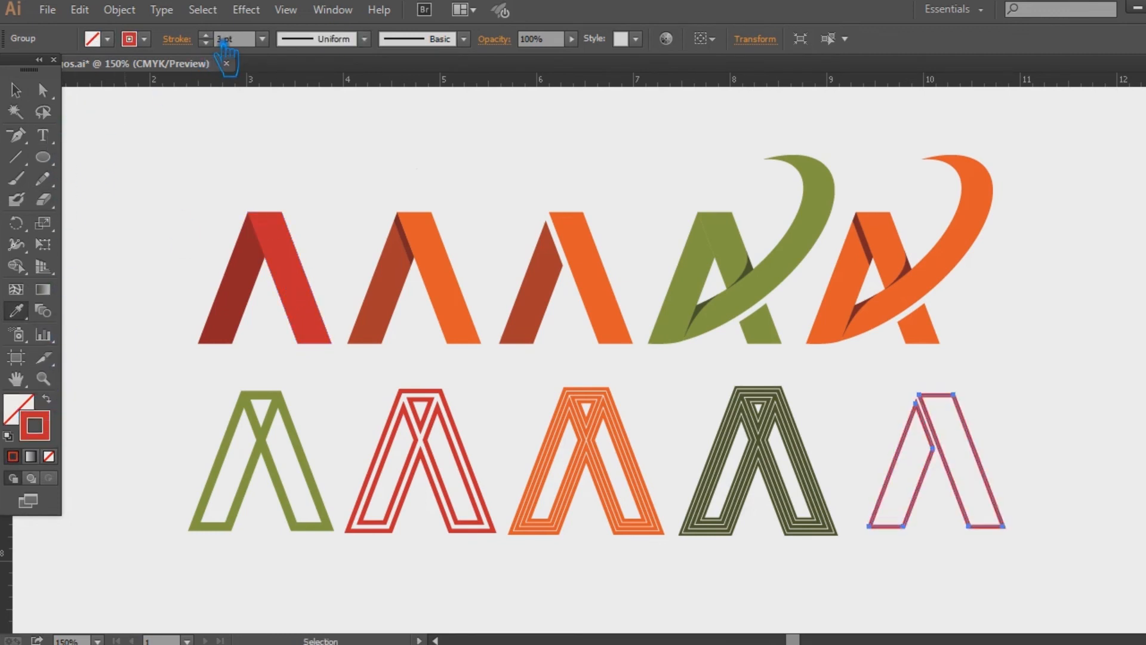
pyautogui.click(43, 90)
pyautogui.click(335, 200)
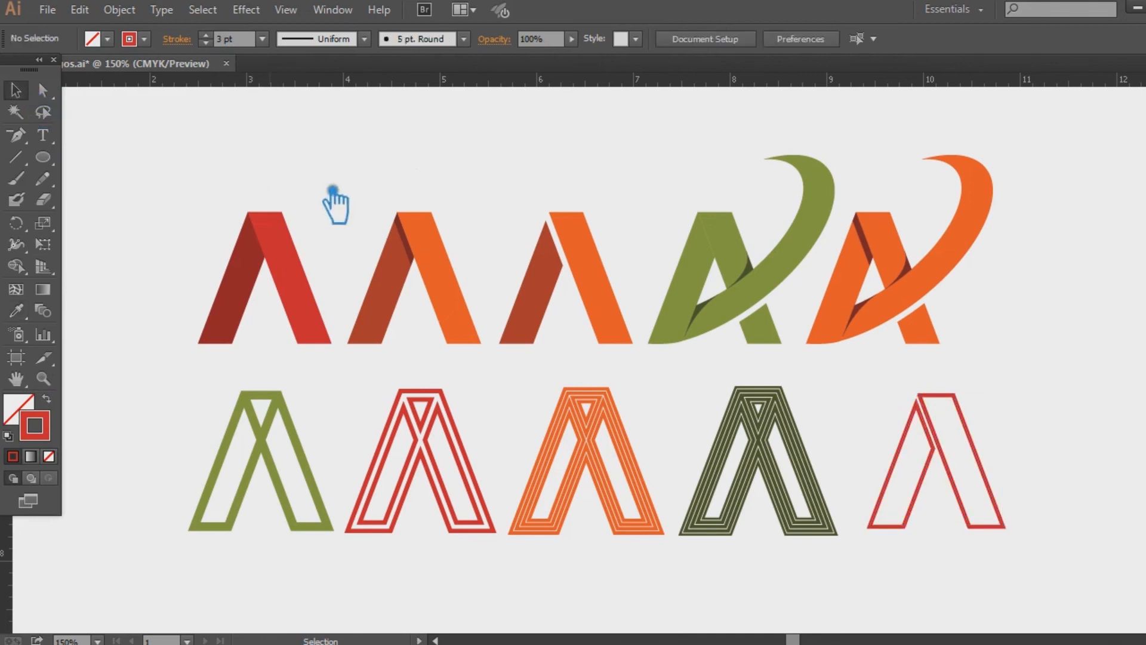
# Step: Give only the left leg of the last lower letter an unfilled outline in the first upper letter's dark red
pyautogui.click(917, 500)
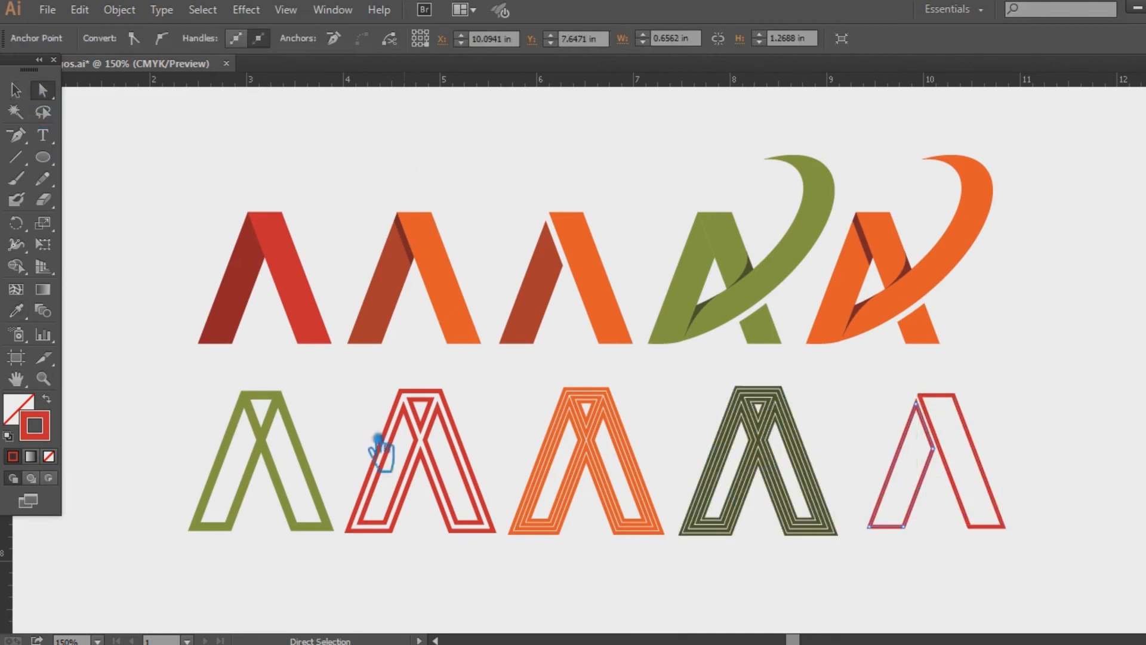
pyautogui.click(16, 311)
pyautogui.click(251, 272)
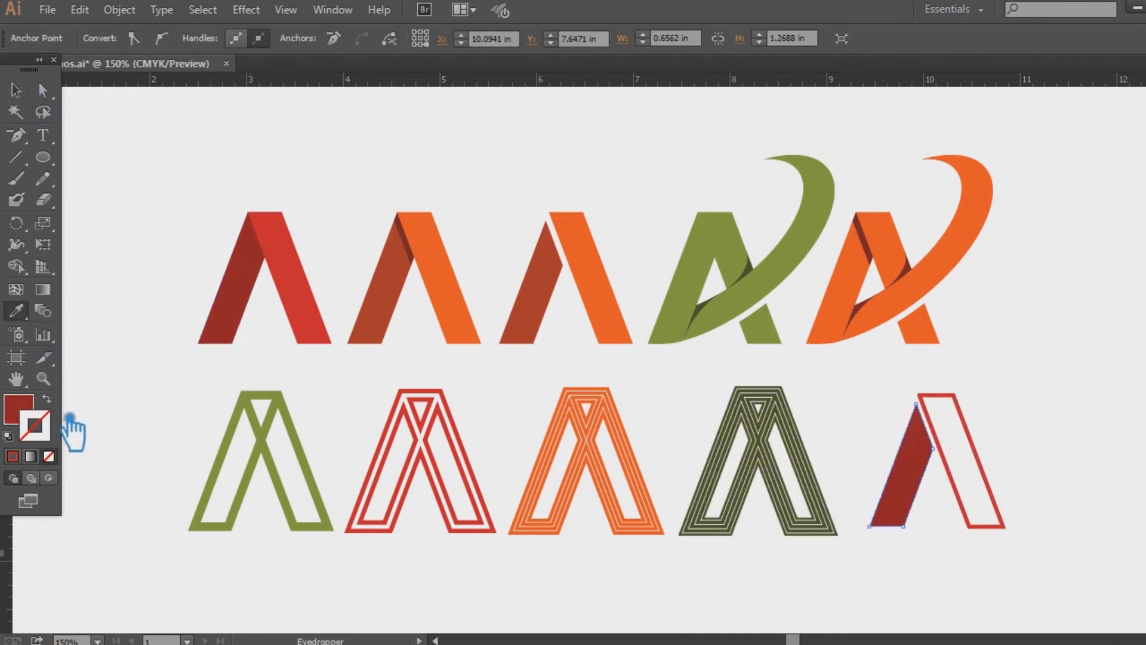
pyautogui.click(47, 399)
pyautogui.click(16, 91)
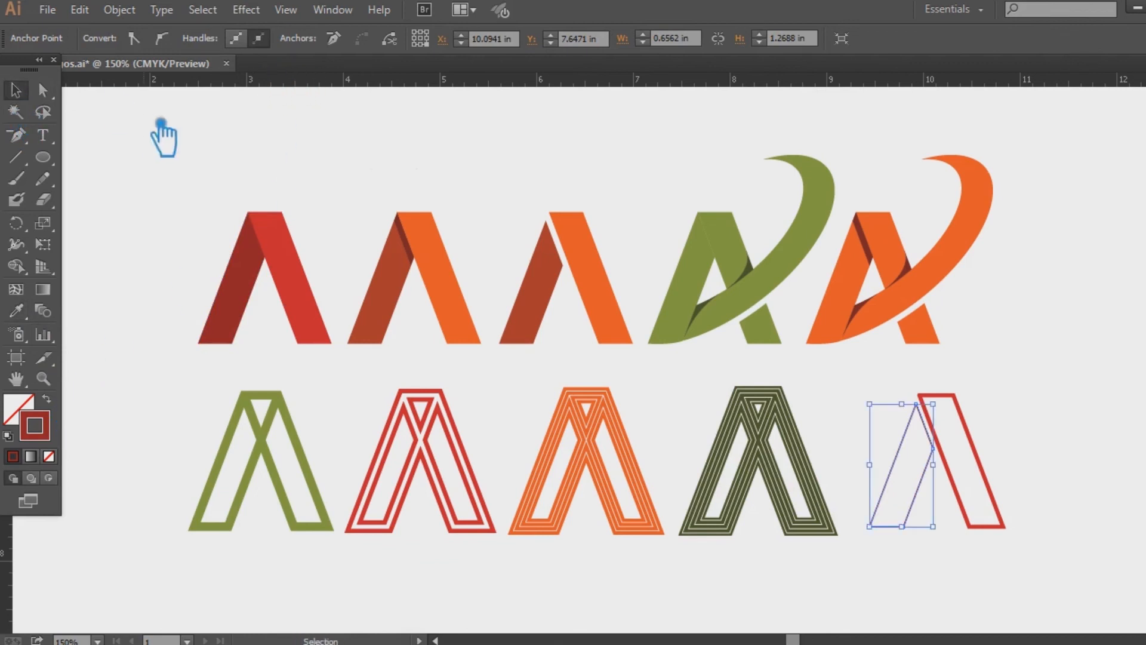
pyautogui.click(164, 133)
# Step: Ungroup the outlined last letter of the lower row into separate legs
pyautogui.click(922, 486)
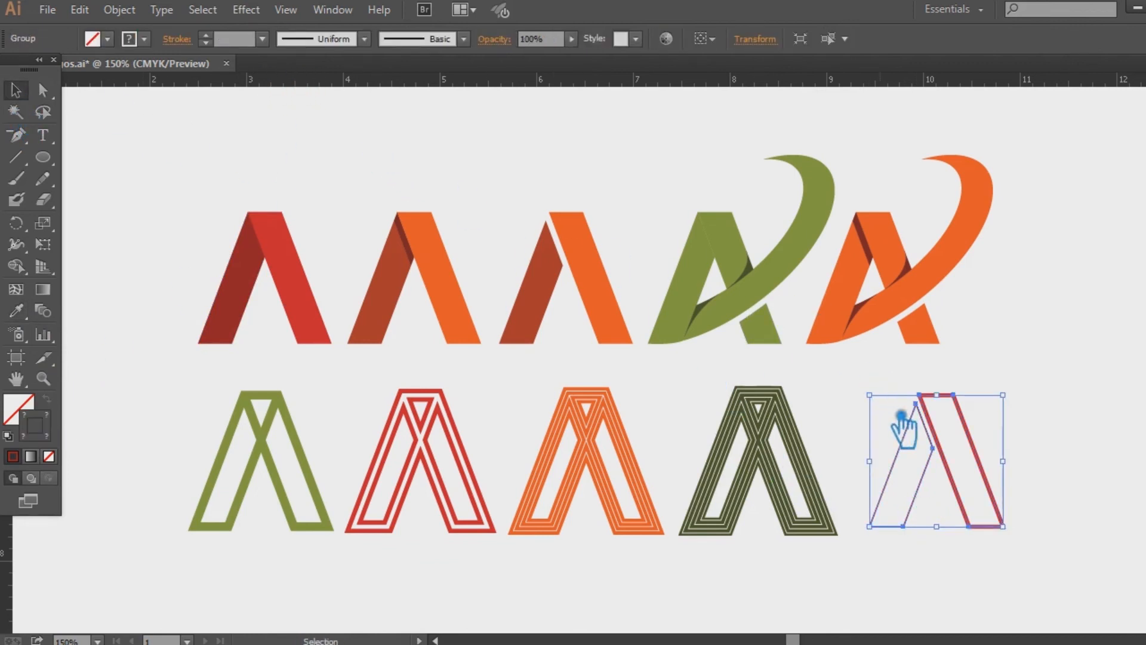
pyautogui.click(940, 542)
pyautogui.press('a')
pyautogui.click(934, 506)
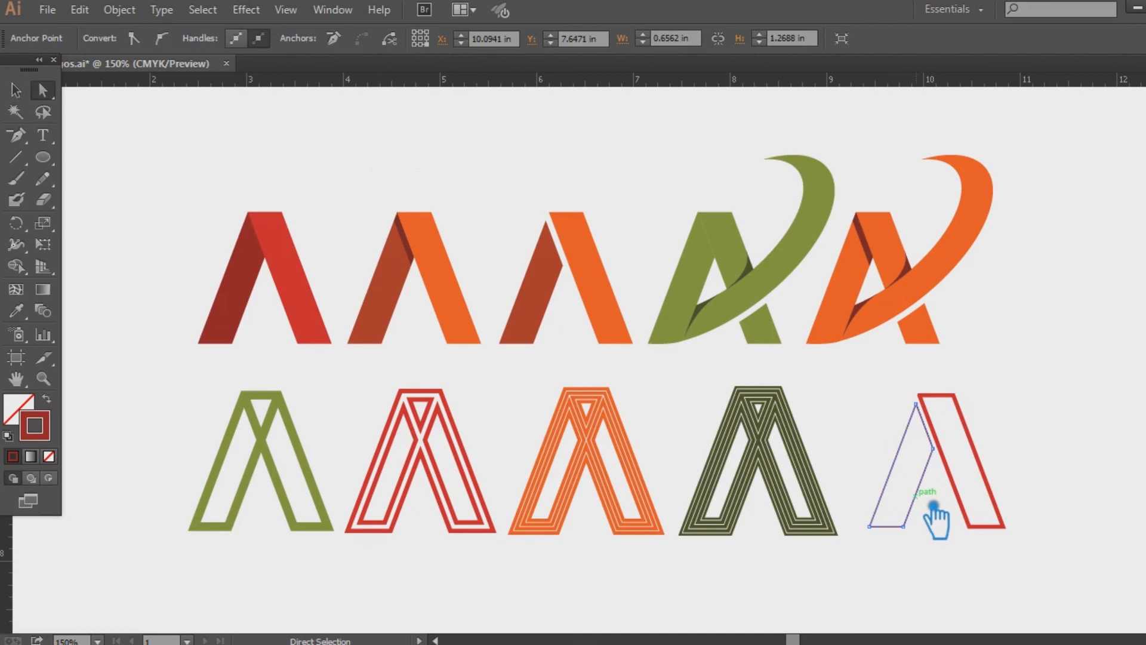
pyautogui.click(17, 93)
pyautogui.click(980, 445)
pyautogui.rightClick(977, 446)
pyautogui.click(967, 452)
pyautogui.rightClick(971, 436)
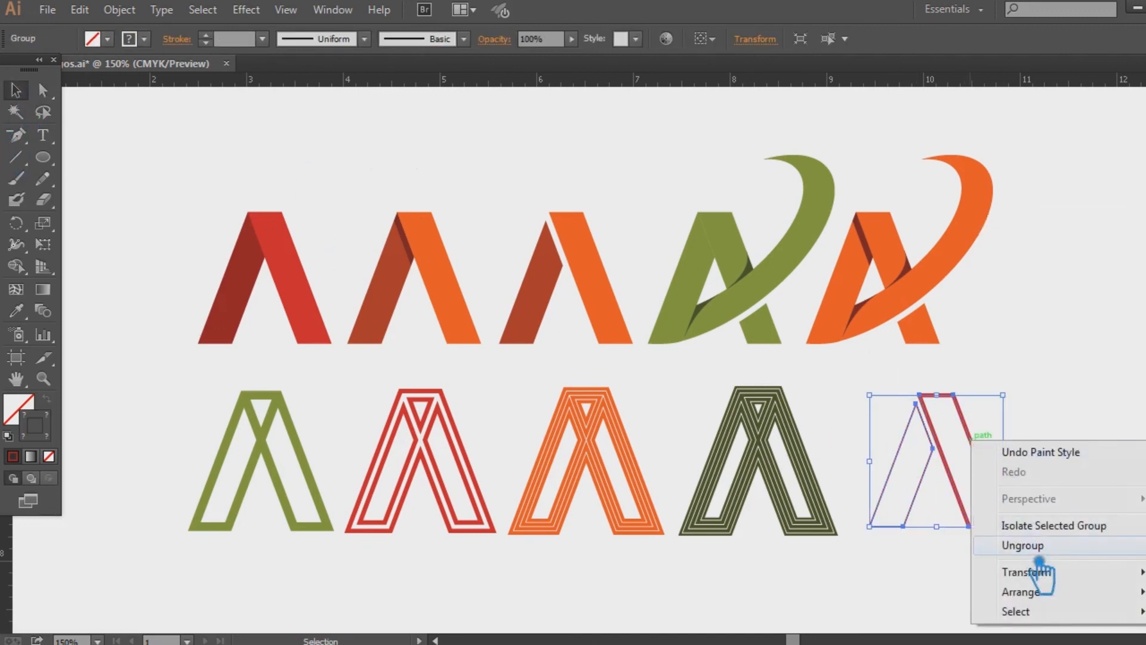
pyautogui.click(1025, 546)
pyautogui.click(1085, 452)
# Step: Set the dark red left leg's stroke to 3 pt and nudge the leg slightly left, away from the right leg
pyautogui.click(935, 477)
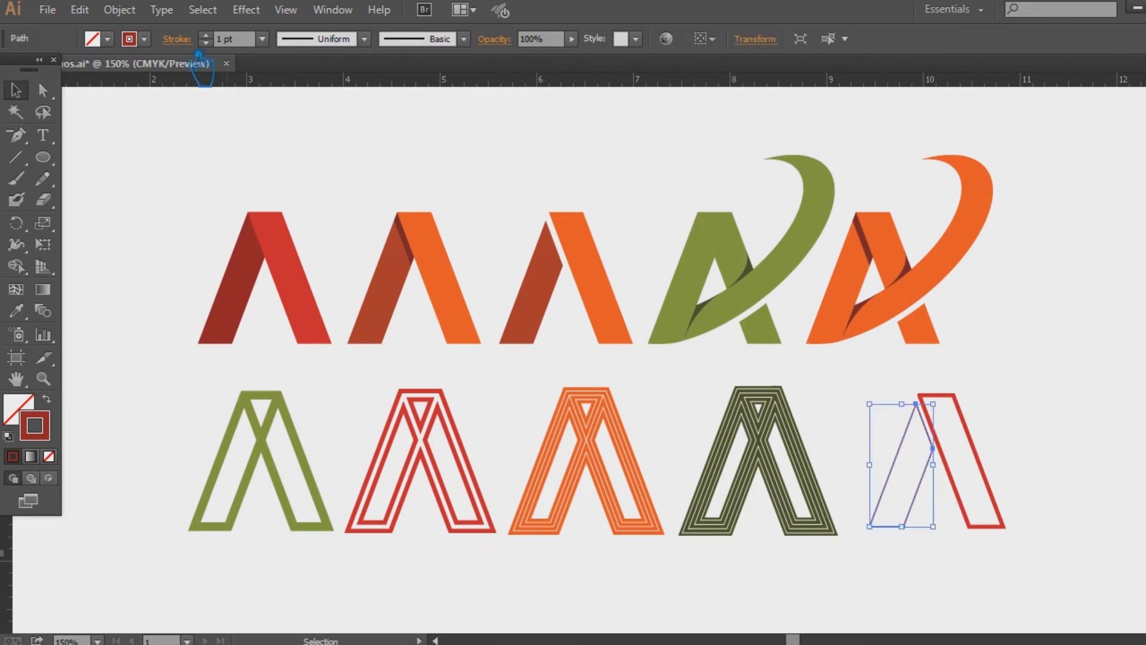
pyautogui.click(207, 36)
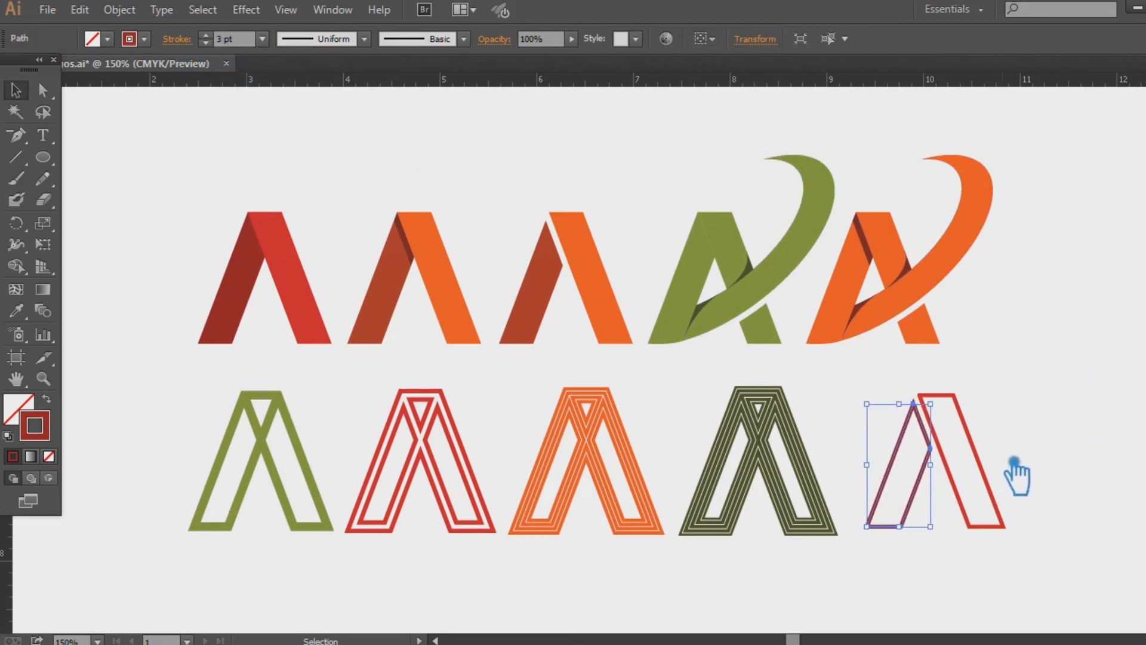
pyautogui.click(985, 464)
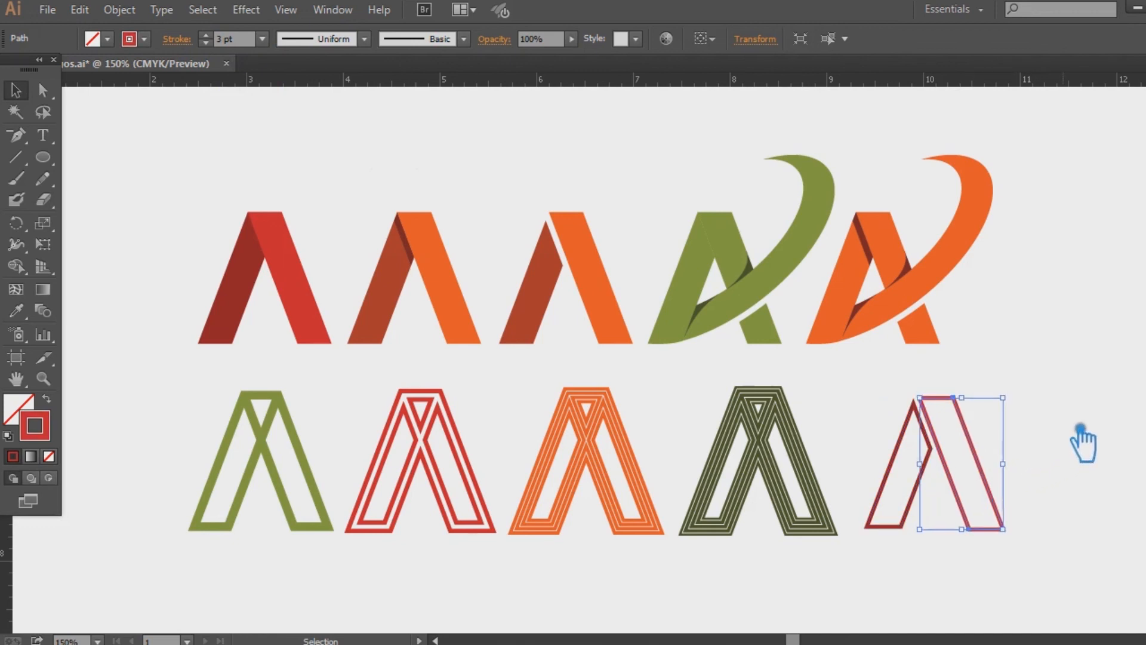
pyautogui.click(1084, 425)
# Step: Set the stroke of both legs of the last lower letter to 5 pt
pyautogui.moveTo(978, 563)
pyautogui.mouseDown()
pyautogui.moveTo(914, 525)
pyautogui.moveTo(890, 440)
pyautogui.mouseUp()
pyautogui.press('Up')
pyautogui.press('Up')
pyautogui.click(1071, 356)
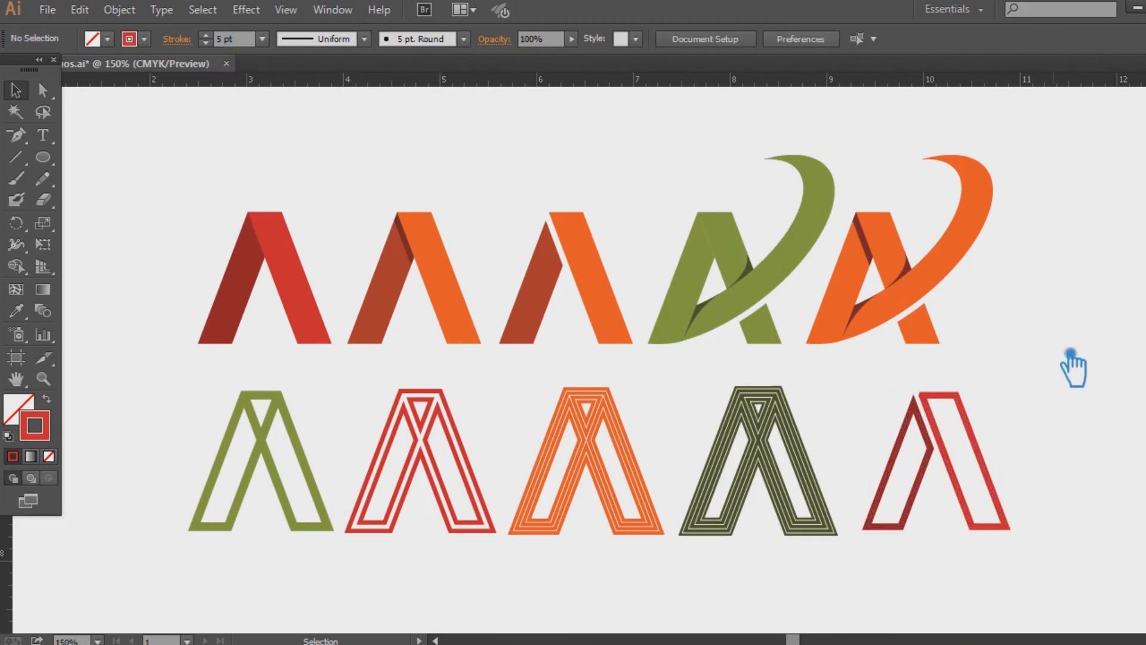
# Step: Expand the fill and stroke of both outlined legs of the last lower letter into shapes
pyautogui.moveTo(1040, 568); pyautogui.dragTo(913, 413)
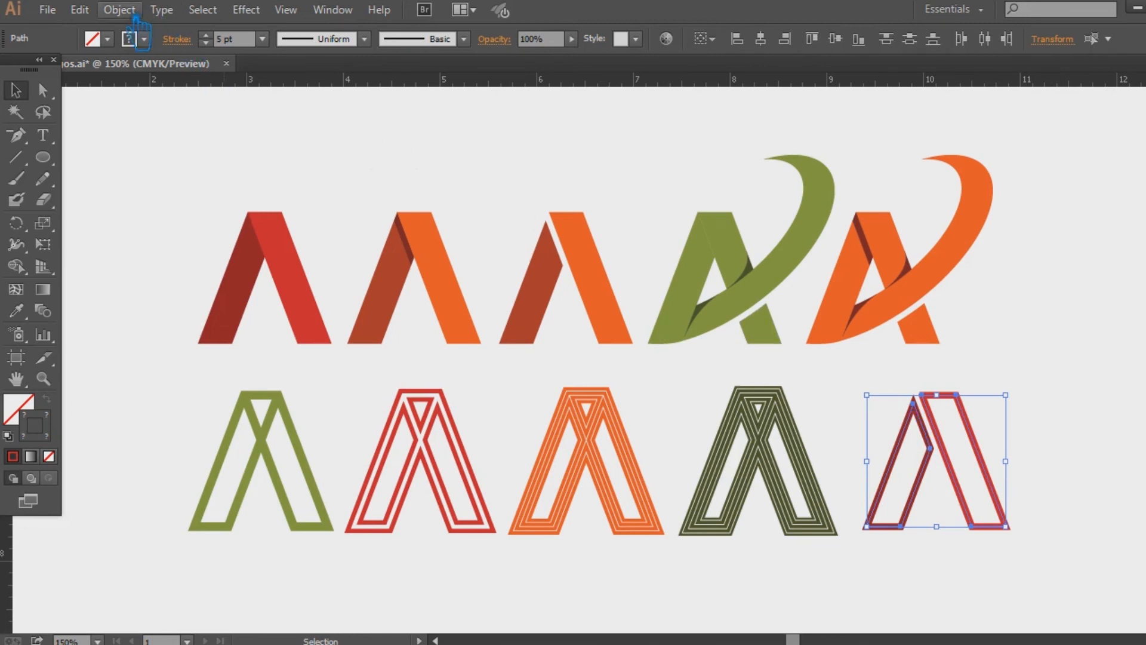
pyautogui.click(119, 10)
pyautogui.click(169, 203)
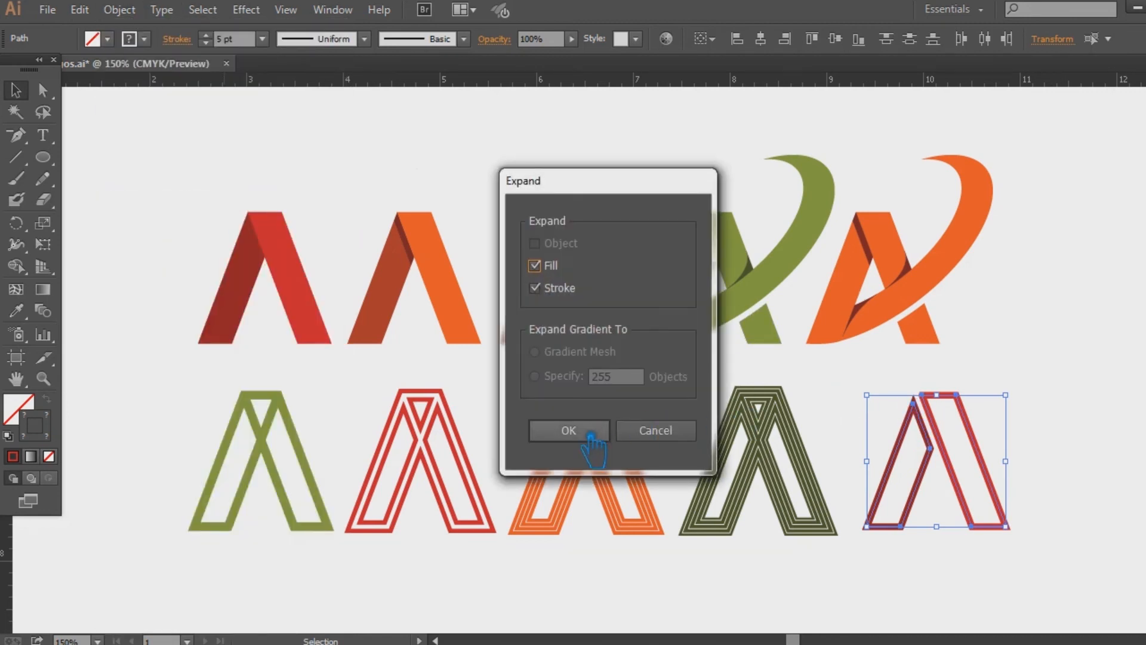
pyautogui.click(585, 433)
pyautogui.click(1083, 308)
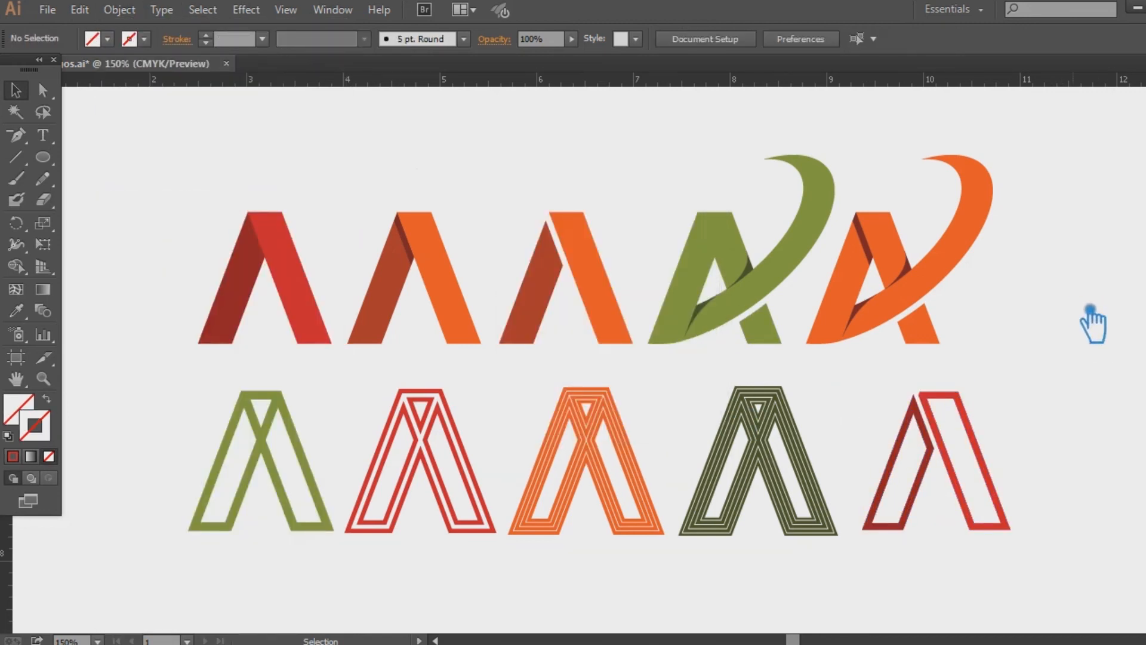
# Step: Recolor the right leg of the last lower letter with the green sampled from the green swoosh letter
pyautogui.click(988, 448)
pyautogui.click(16, 311)
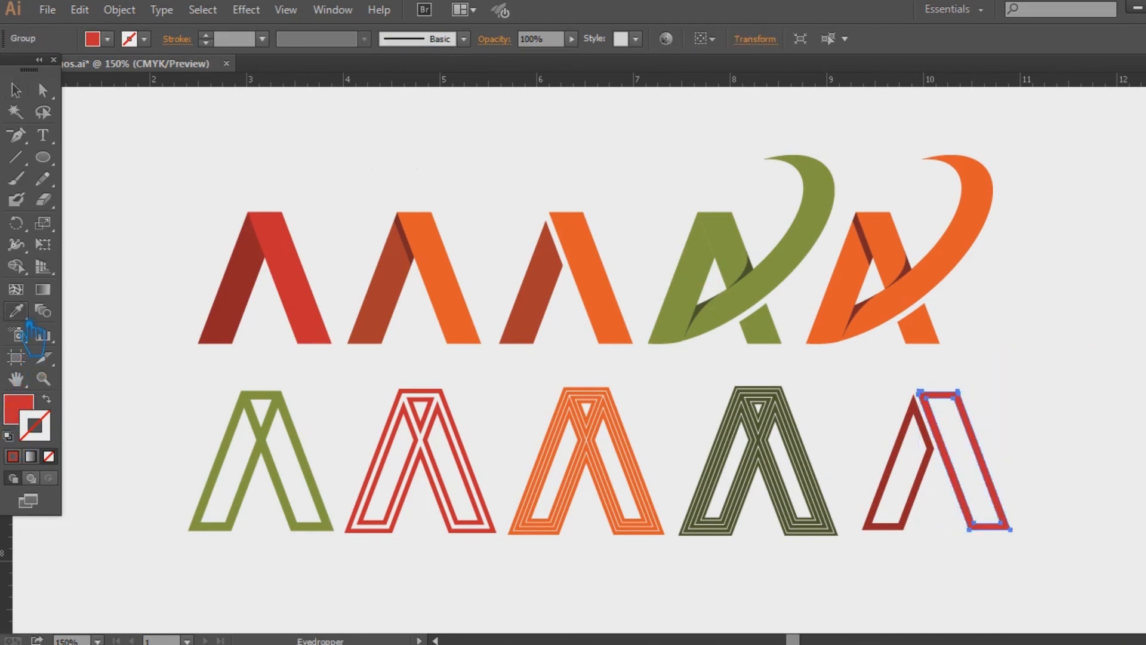
pyautogui.click(744, 254)
pyautogui.click(16, 90)
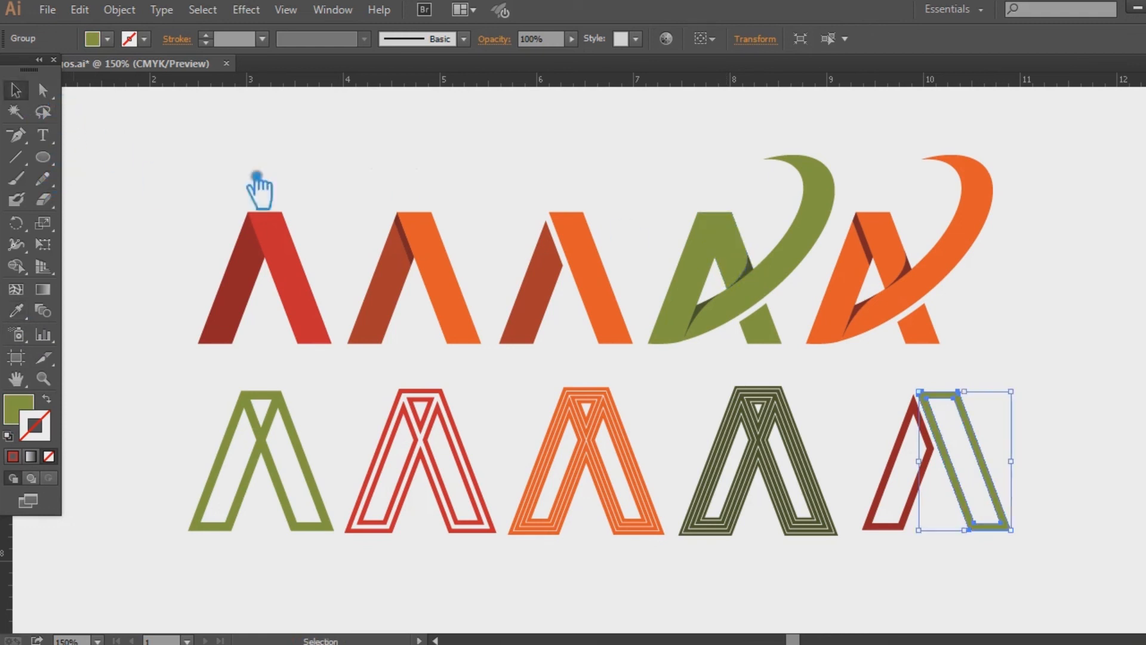
# Step: Recolor the left leg of the last lower letter with the orange sampled from the second upper letter
pyautogui.click(899, 528)
pyautogui.click(21, 312)
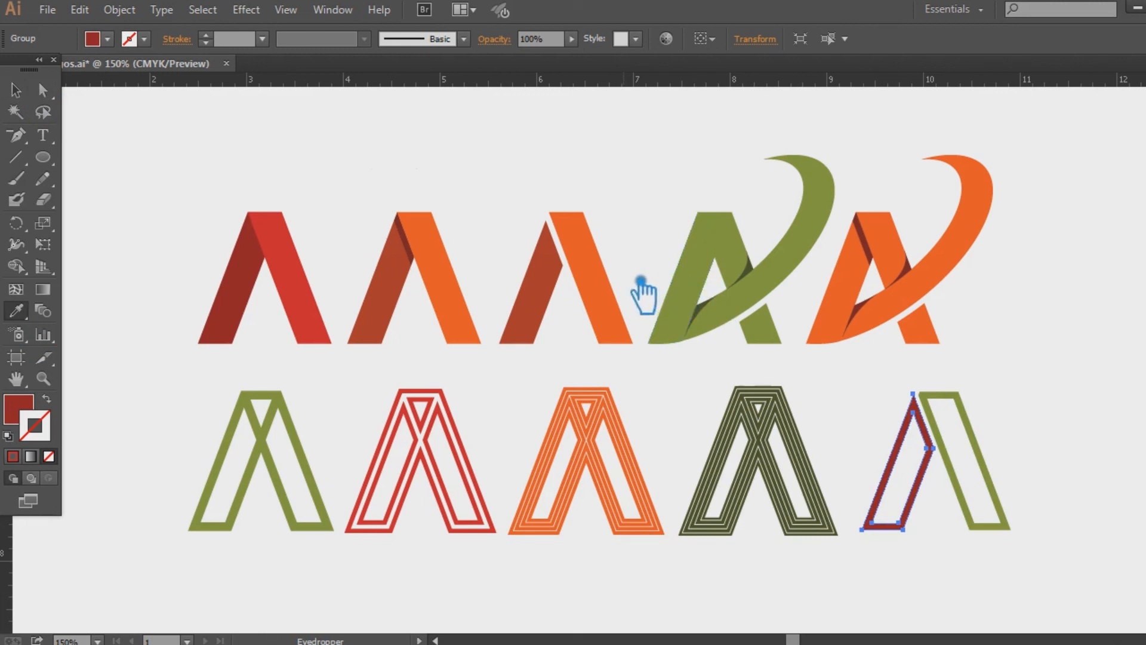
pyautogui.click(452, 293)
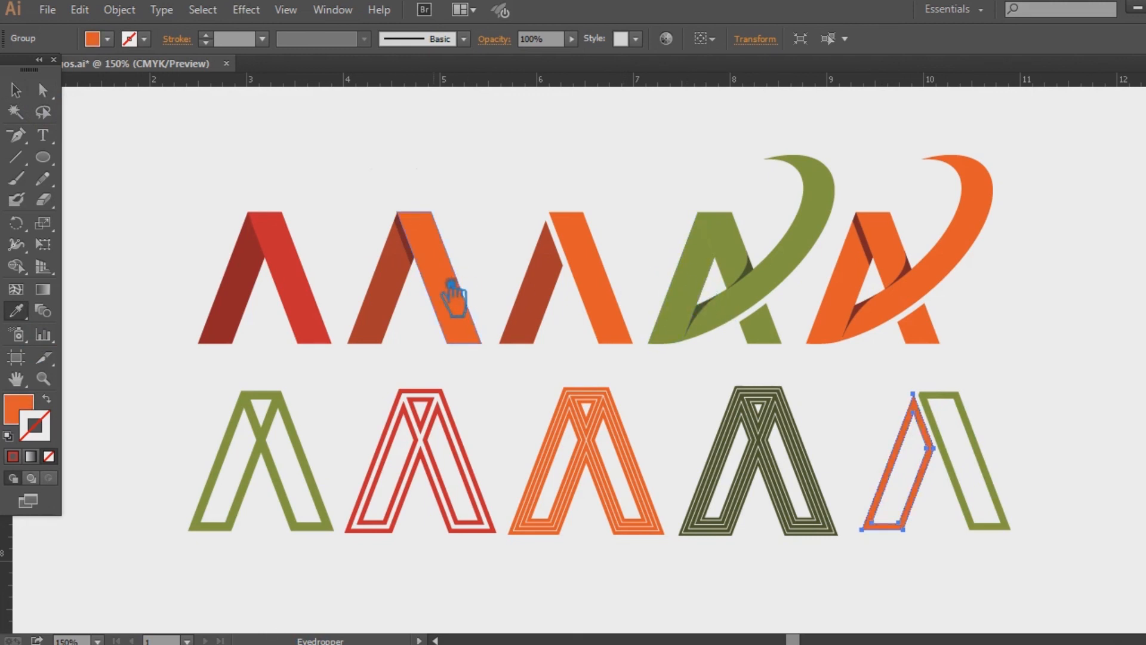
# Step: Recolor the left leg of the last lower letter with the light green sampled from the green swoosh letter
pyautogui.click(404, 306)
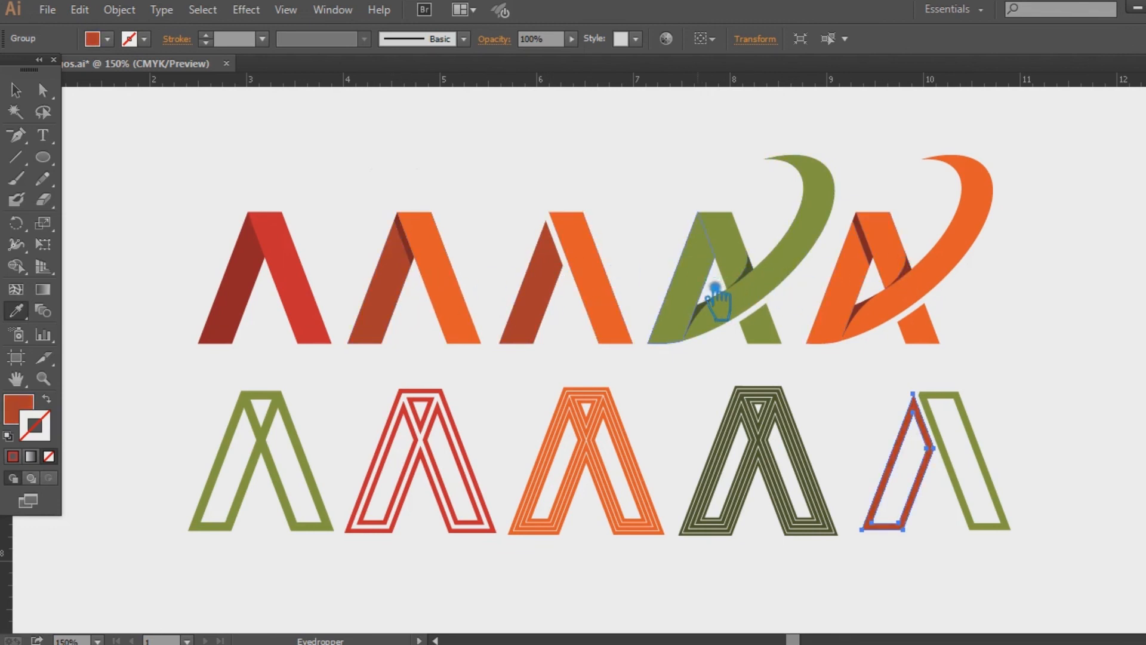
pyautogui.click(716, 316)
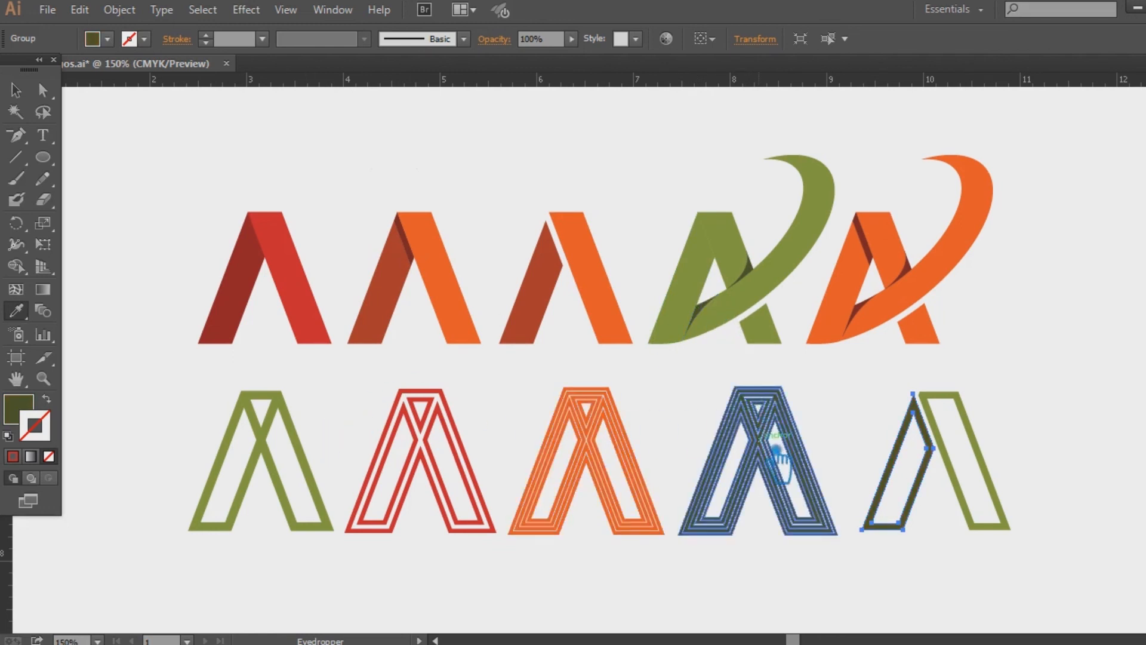
pyautogui.click(711, 270)
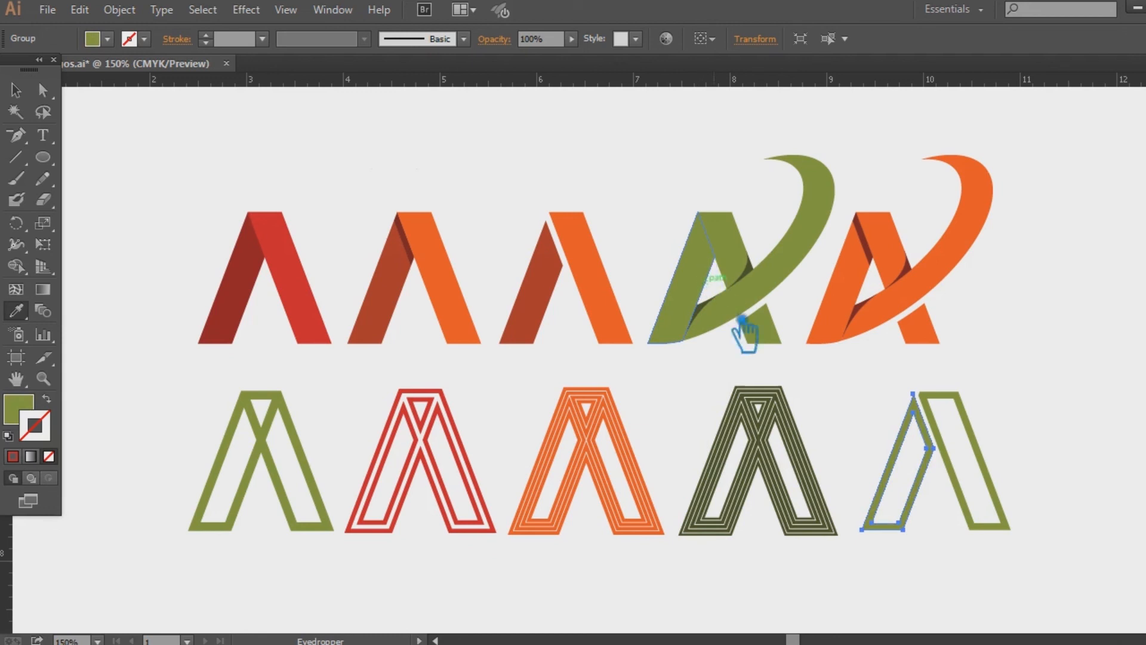
pyautogui.click(16, 89)
pyautogui.click(1039, 341)
# Step: Ungroup the dark shadow shapes of the orange swoosh letter and delete the one beside its apex, leaving a gap between the legs
pyautogui.click(881, 254)
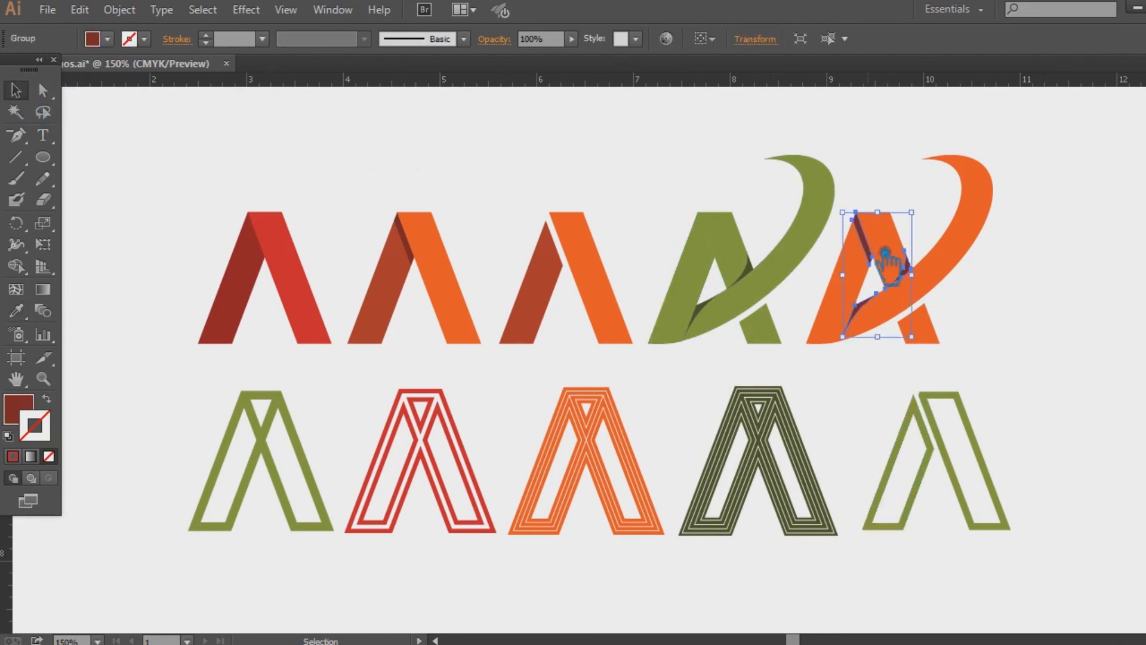
pyautogui.rightClick(884, 256)
pyautogui.click(933, 357)
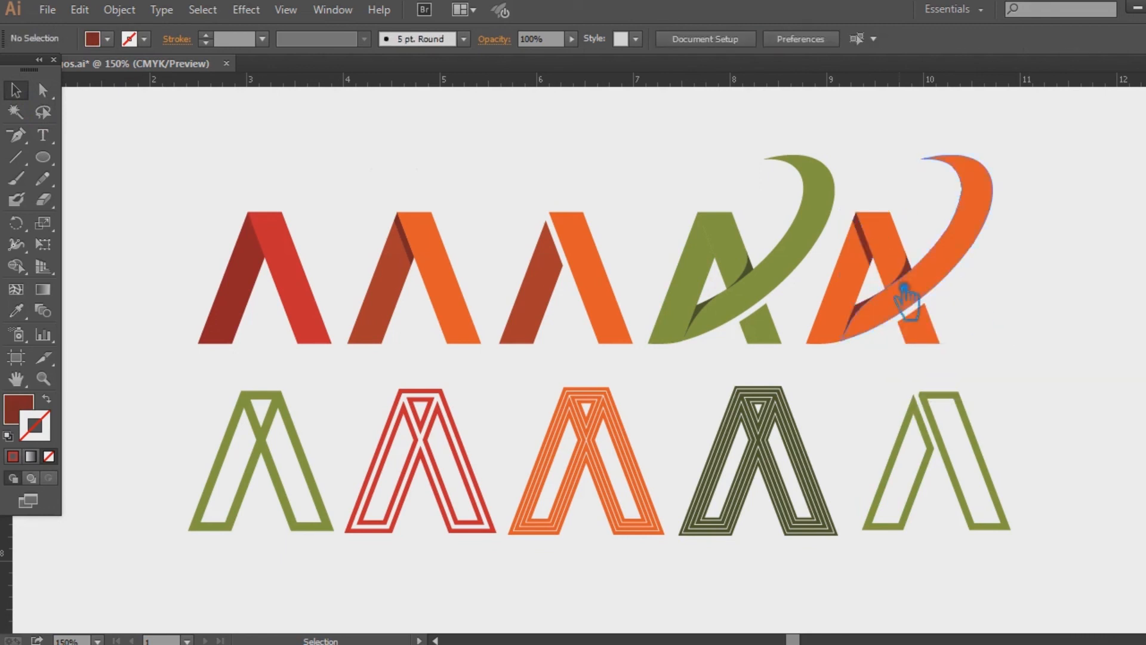
pyautogui.click(885, 264)
pyautogui.press('Delete')
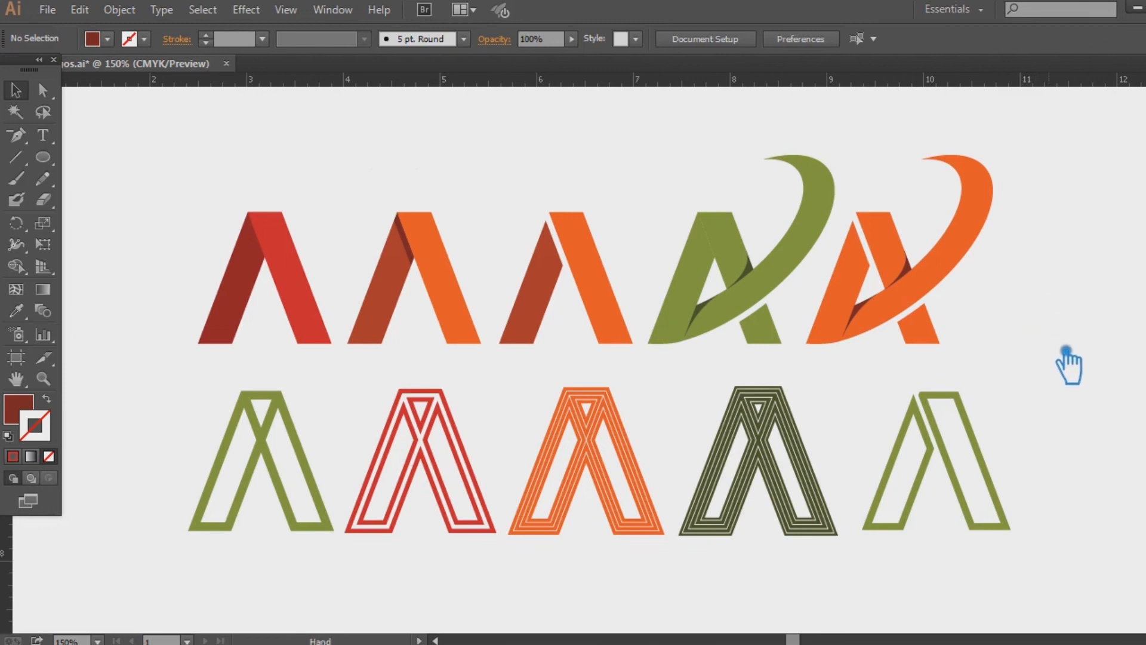
pyautogui.moveTo(1069, 353); pyautogui.dragTo(1061, 339)
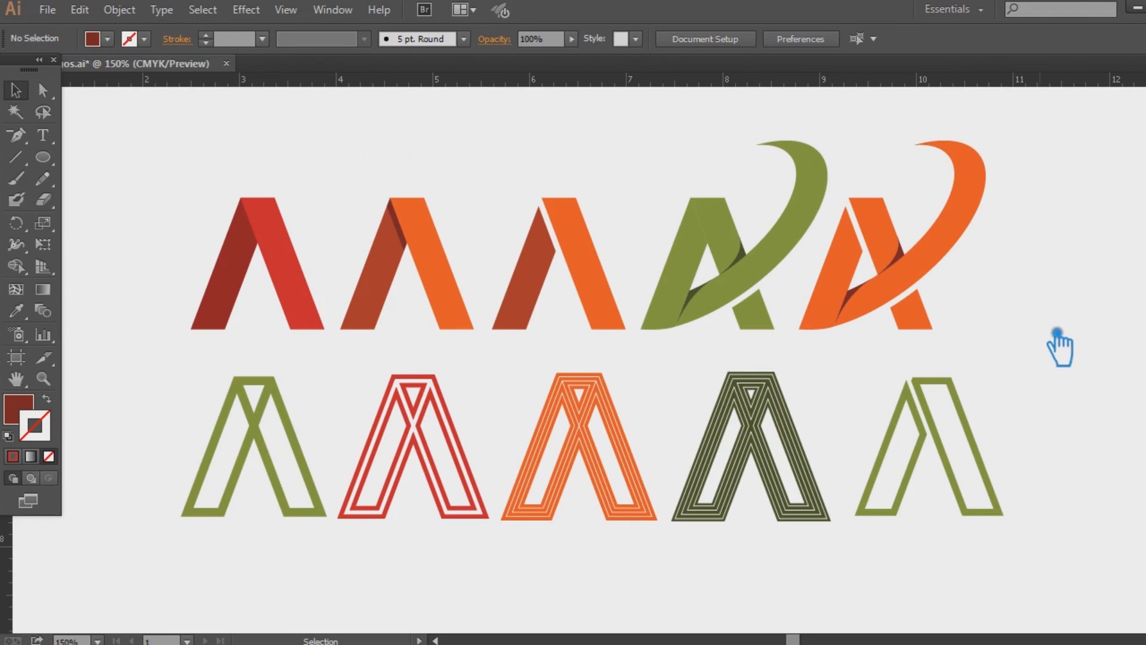
pyautogui.moveTo(1055, 347); pyautogui.dragTo(1066, 361)
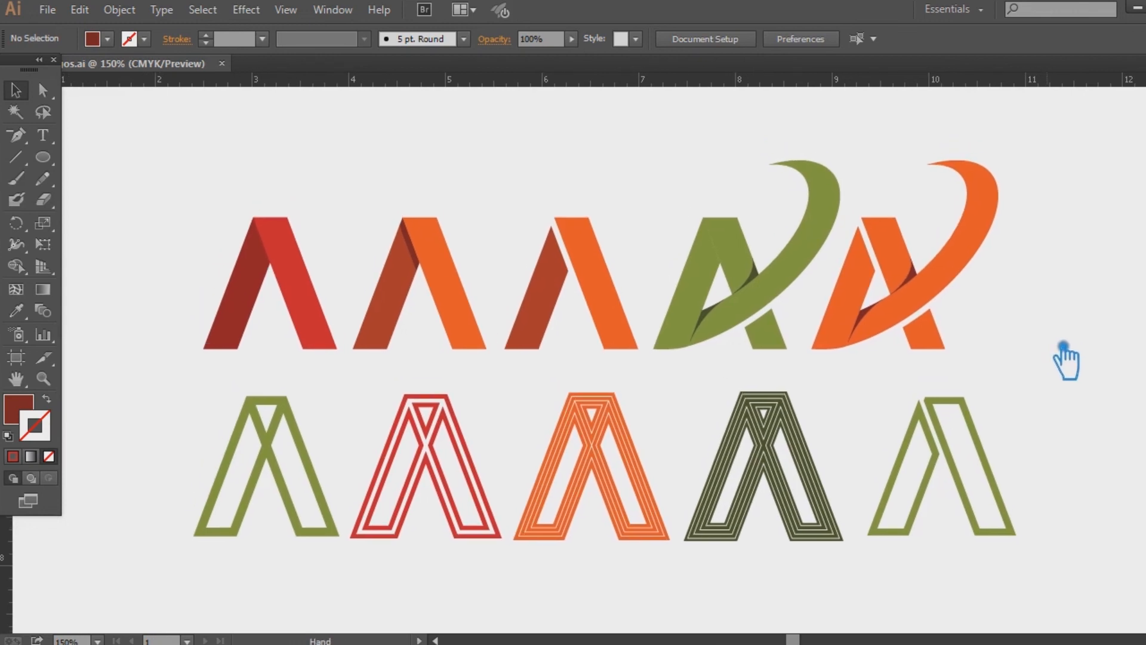